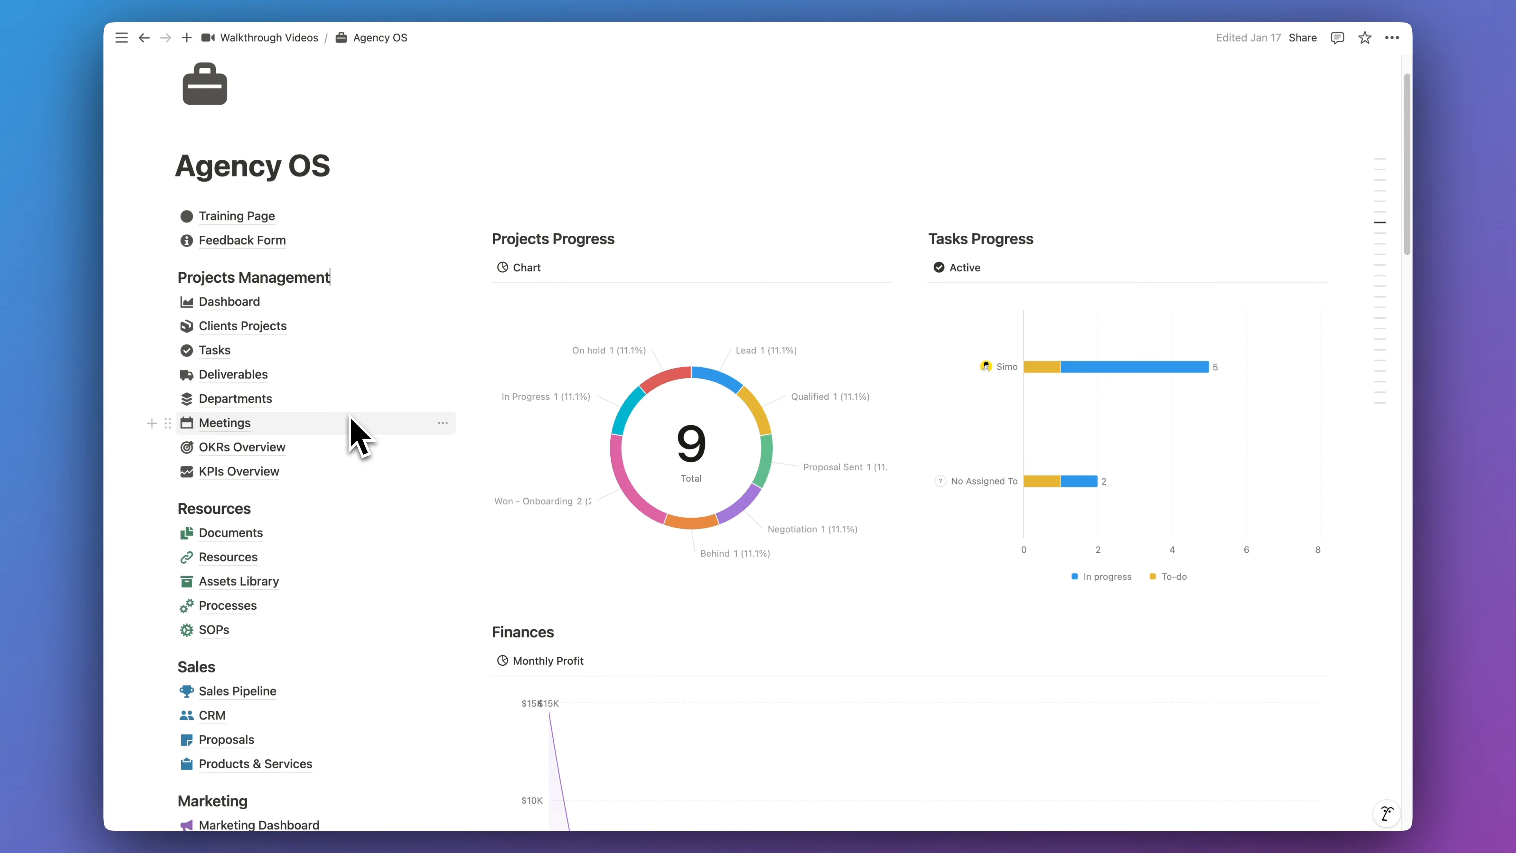
Step: Open the Training Page and look through its tutorials from Projects Management to Finances
{"action": "left_click", "coordinate": [262, 216]}
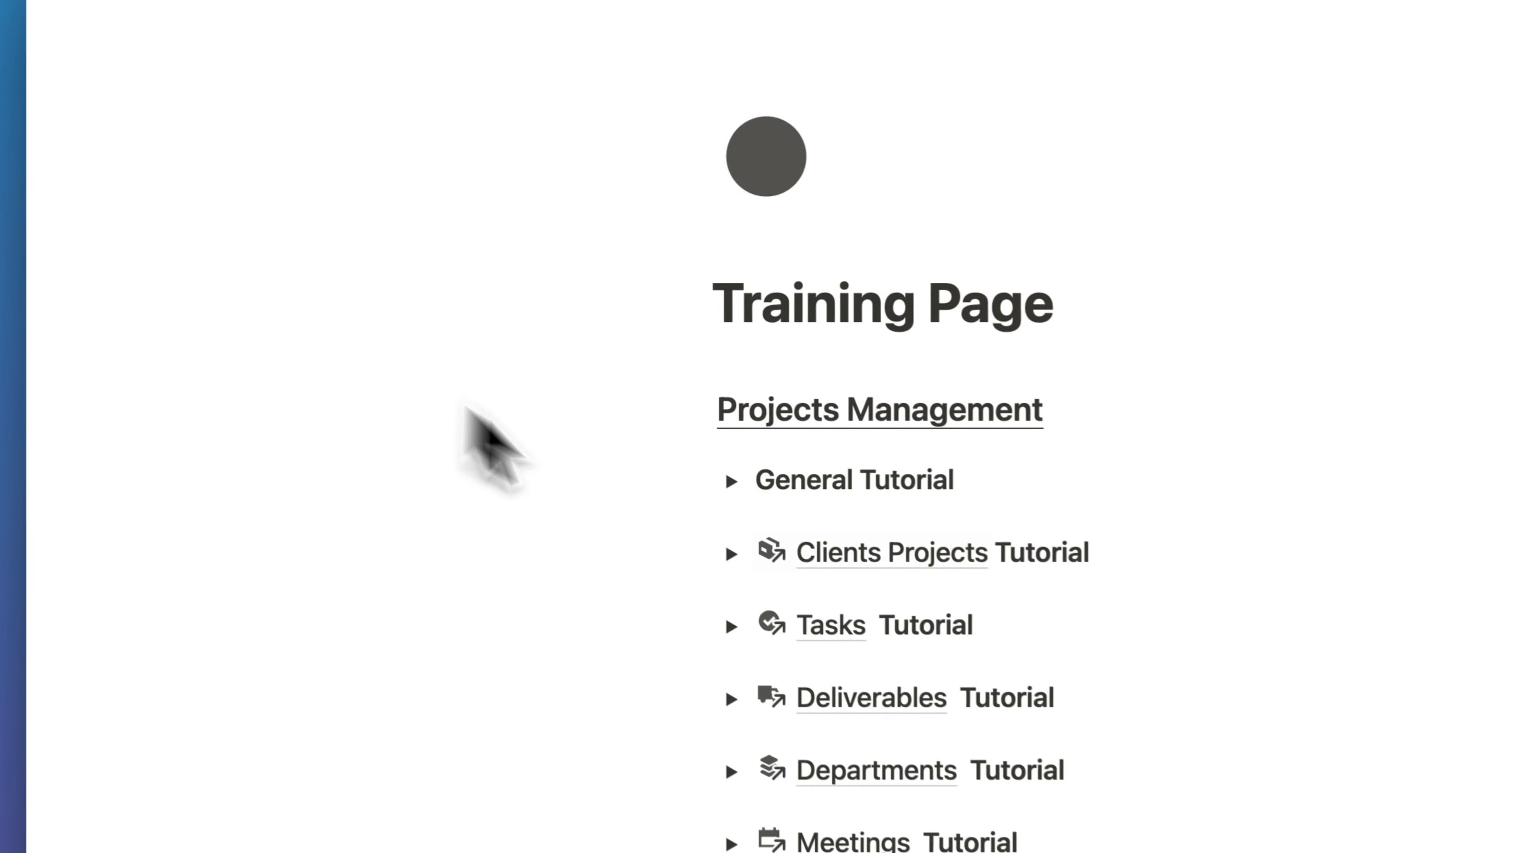
{"action": "scroll", "coordinate": [882, 430], "scroll_direction": "down", "scroll_amount": 5}
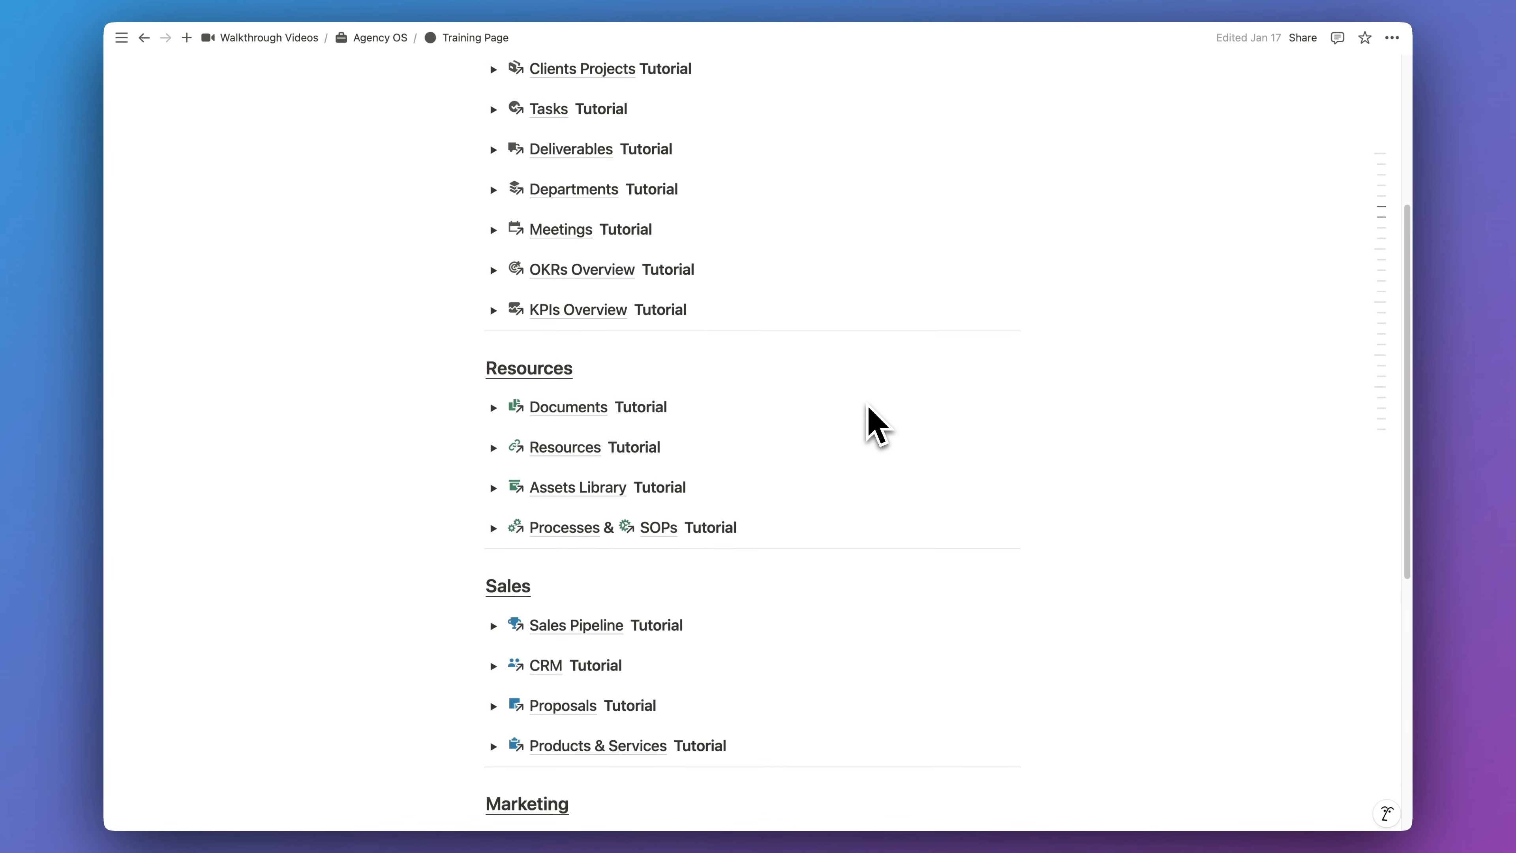
{"action": "scroll", "coordinate": [875, 421], "scroll_direction": "down", "scroll_amount": 10}
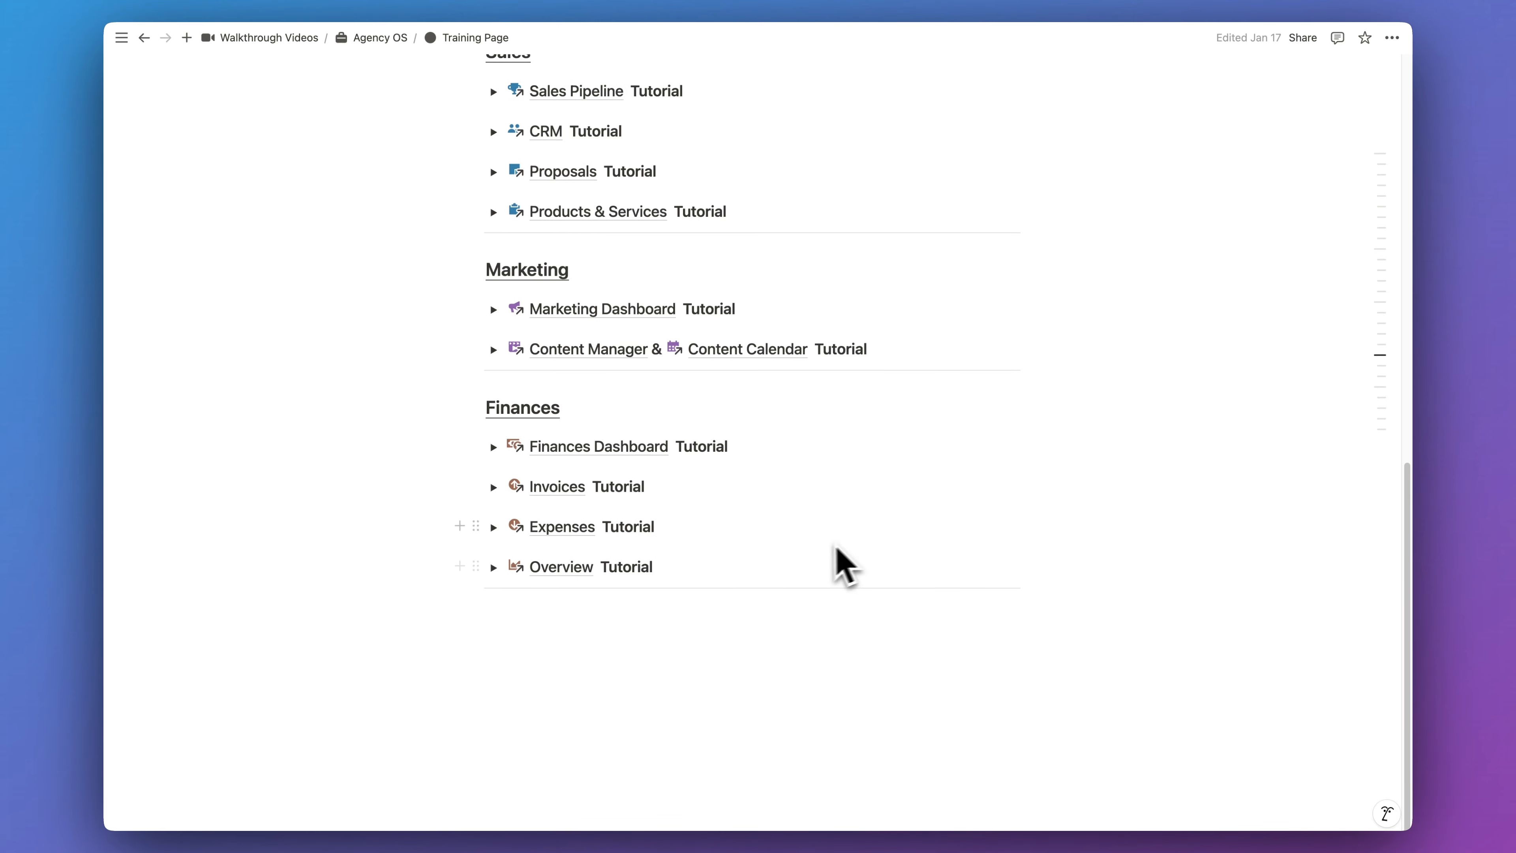
{"action": "scroll", "coordinate": [702, 588], "scroll_direction": "up", "scroll_amount": 20}
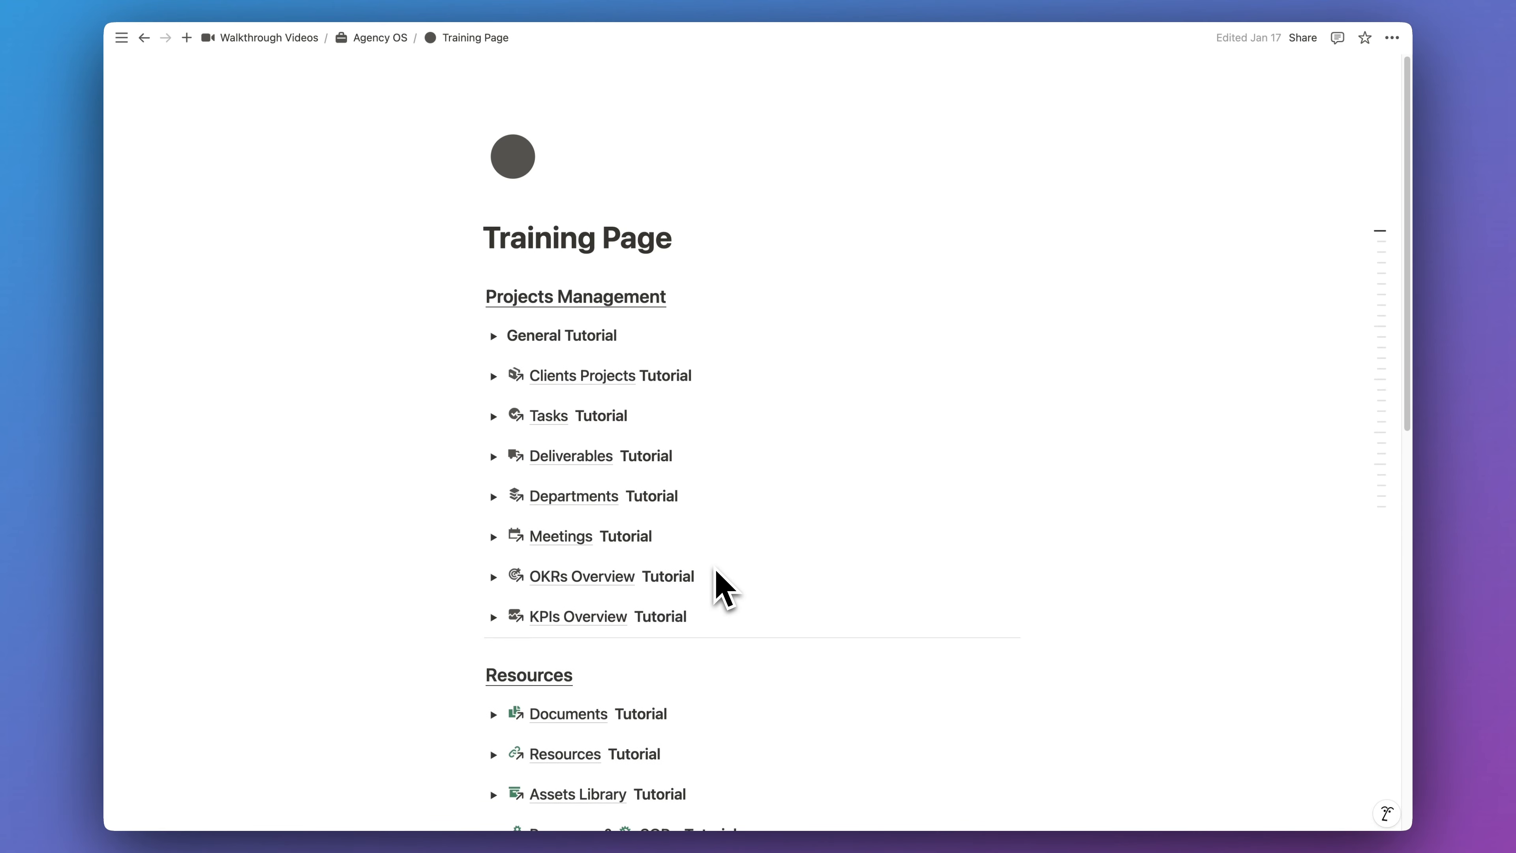
Step: Return to Agency OS, open the Sales Pipeline page and look over its status board, Leads and Proposals
{"action": "left_click", "coordinate": [380, 37]}
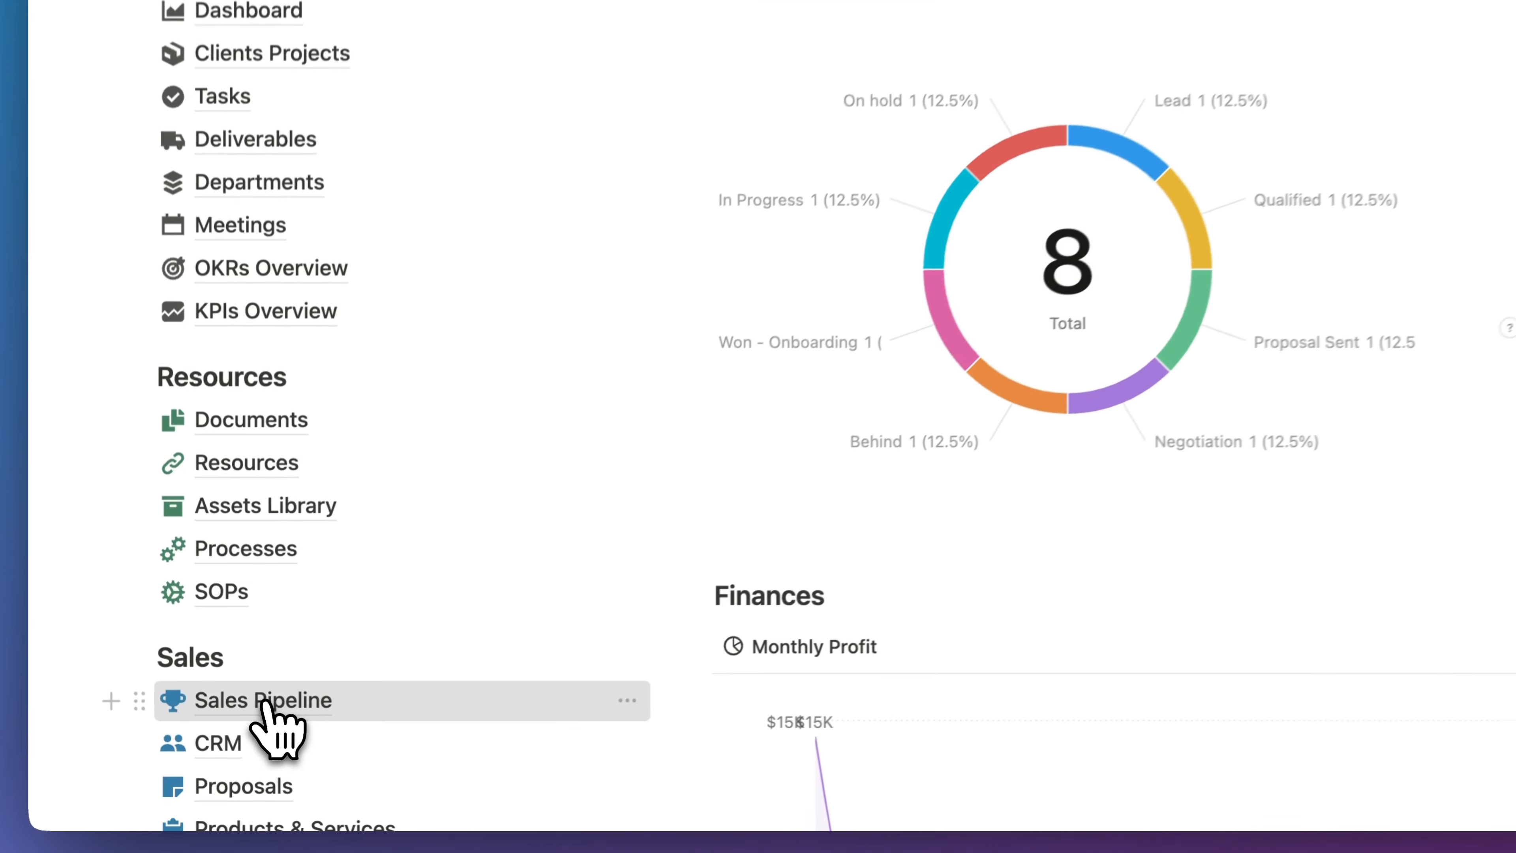
{"action": "left_click", "coordinate": [242, 757]}
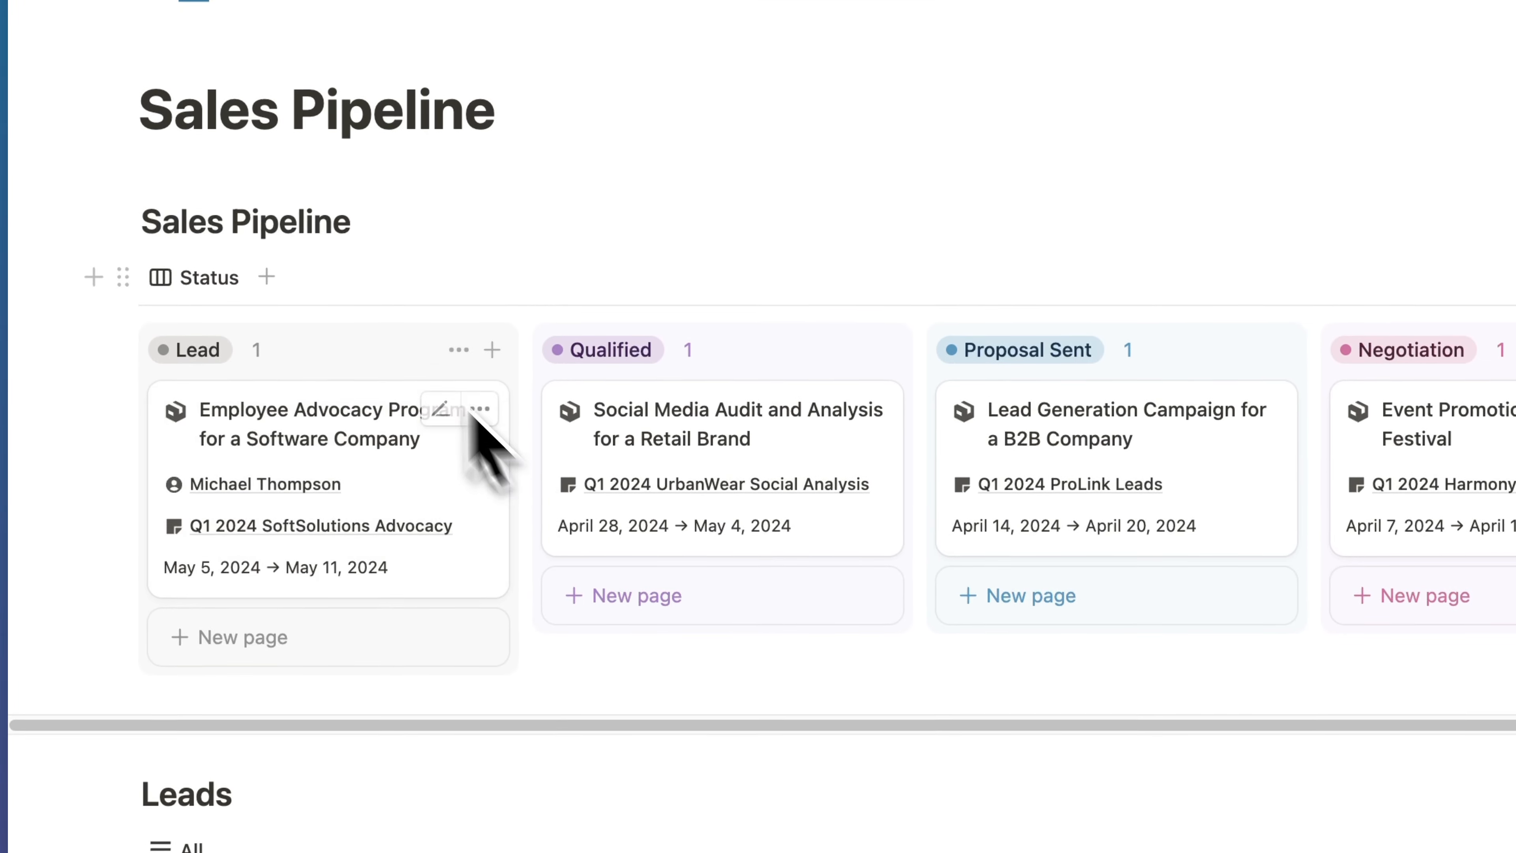
{"action": "scroll", "coordinate": [382, 473], "scroll_direction": "down", "scroll_amount": 3}
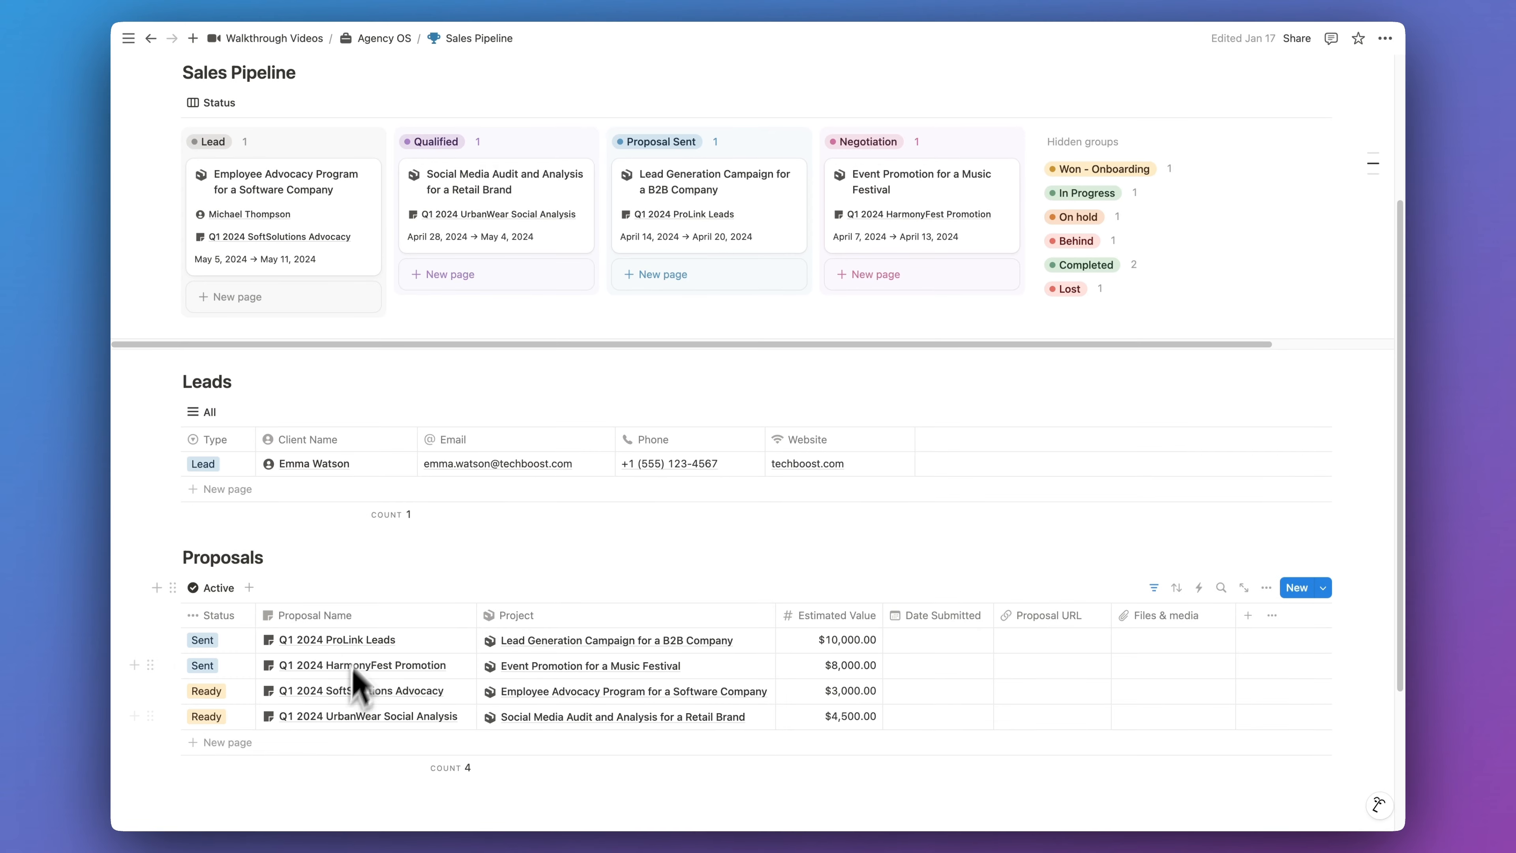
{"action": "scroll", "coordinate": [358, 672], "scroll_direction": "up", "scroll_amount": 5}
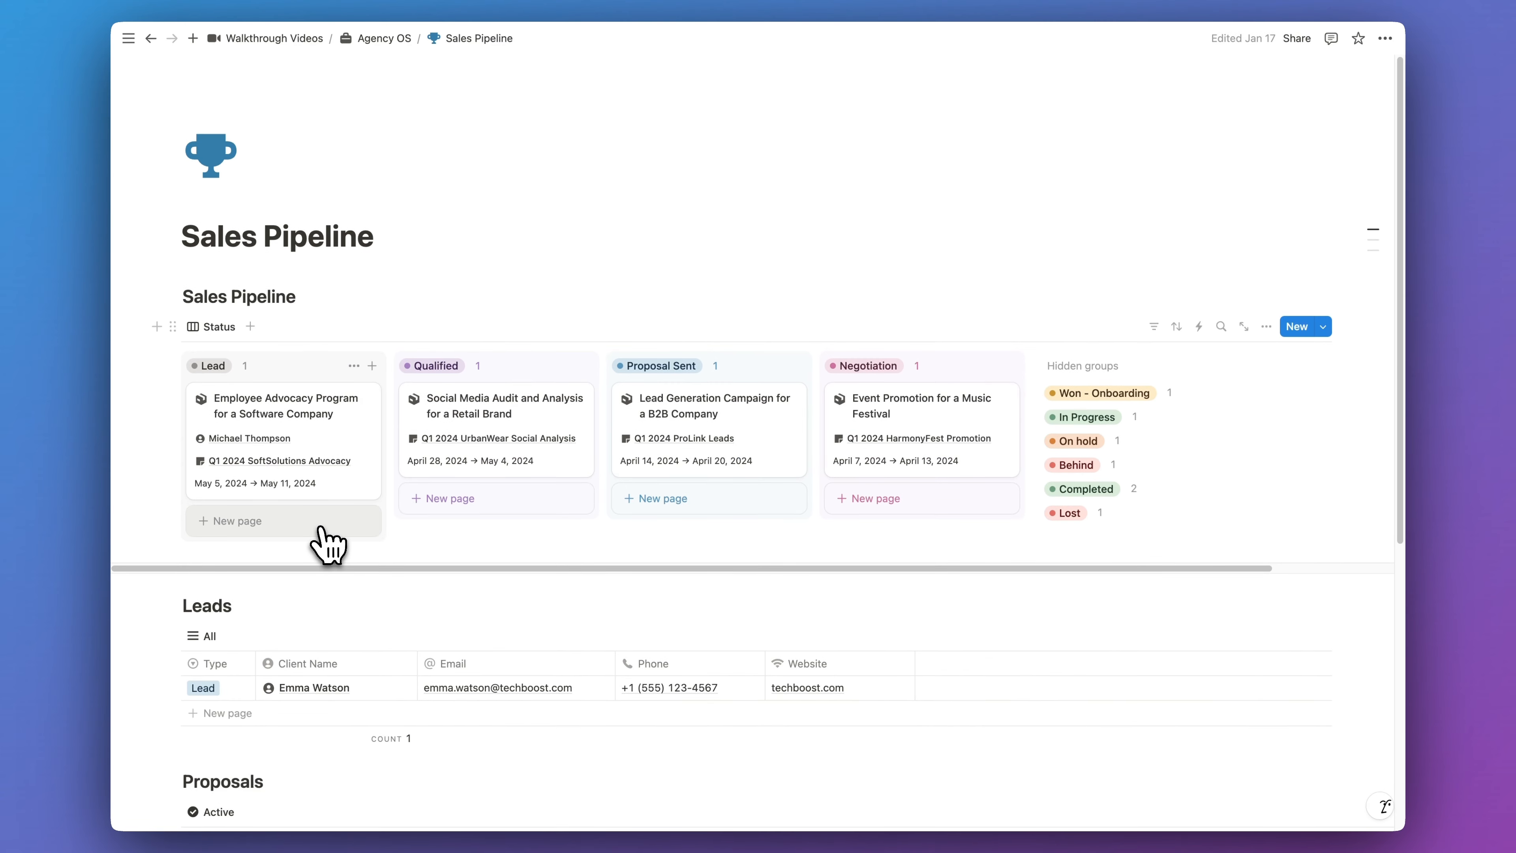
Step: Add a project card to the Lead stage, titled "Project example for" followed by the client's first name
{"action": "left_click", "coordinate": [321, 529]}
{"action": "type", "text": "P"}
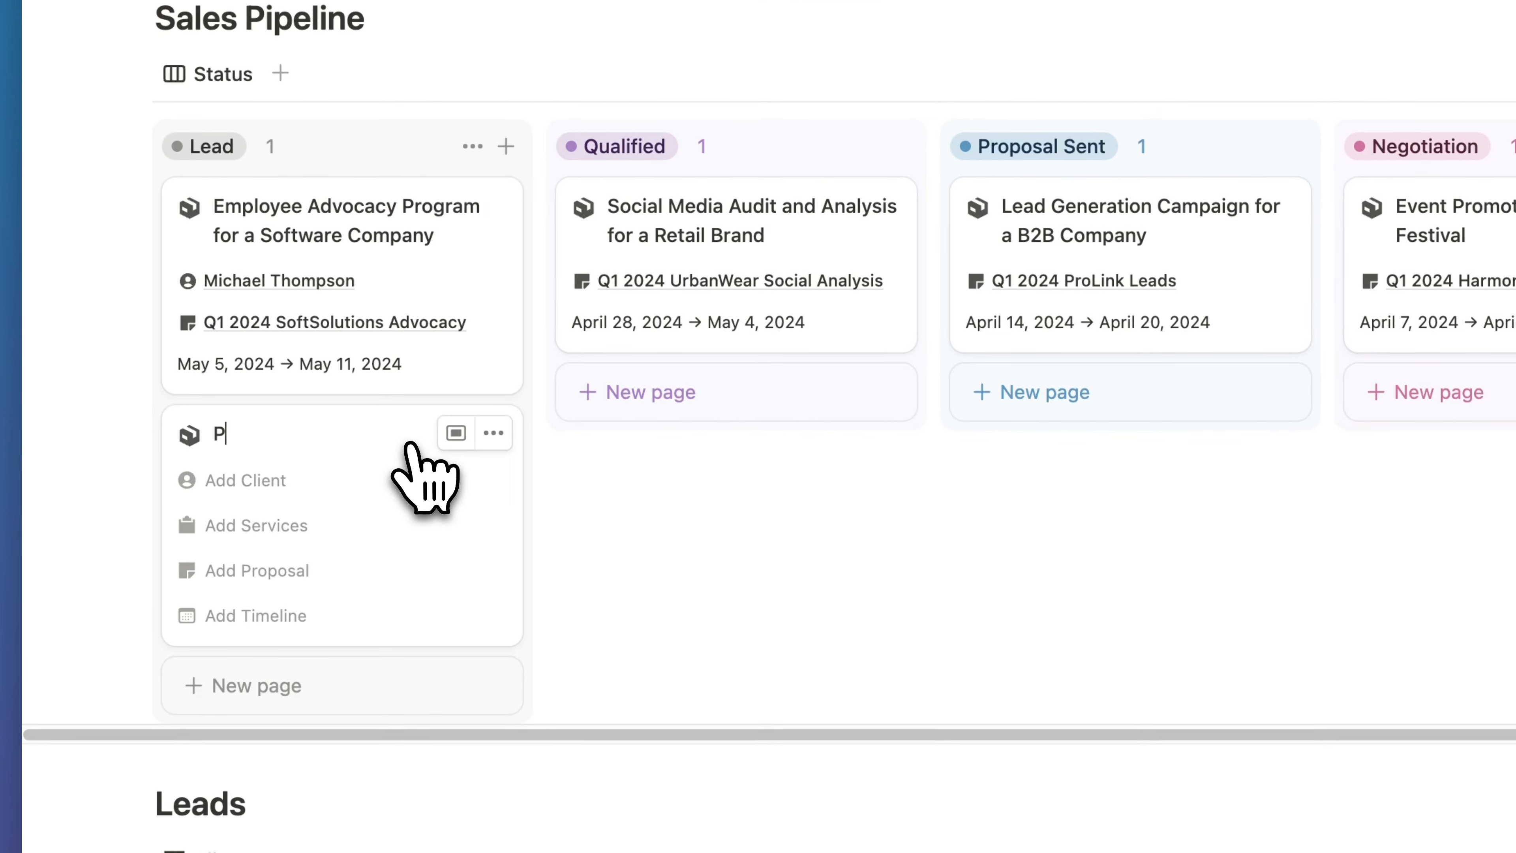
{"action": "type", "text": "roject example for john"}
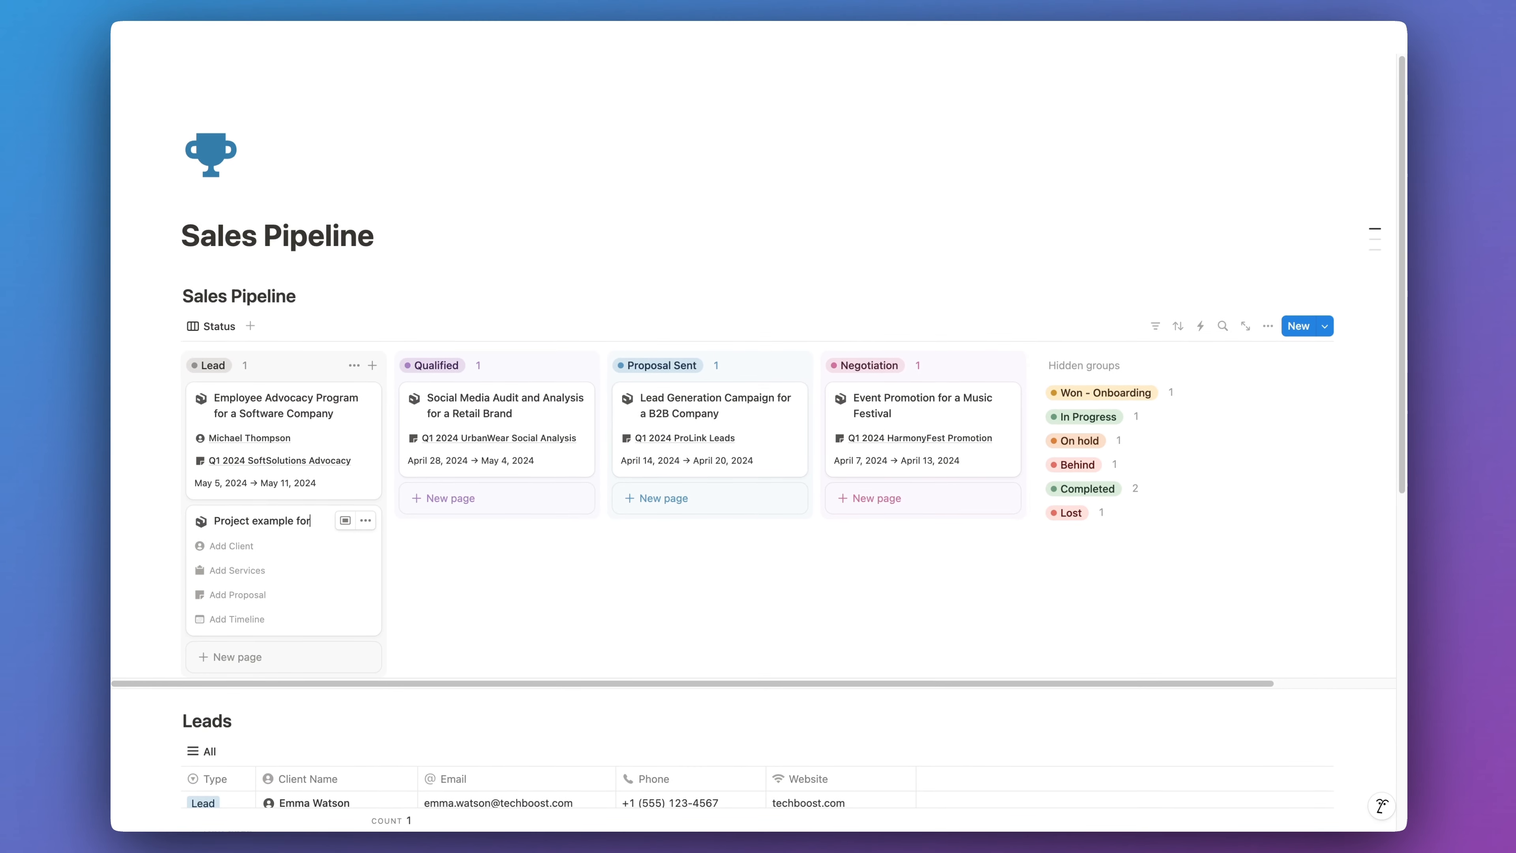
Step: Create a contact with the client's full name and link it as the new project's client
{"action": "left_click", "coordinate": [289, 547]}
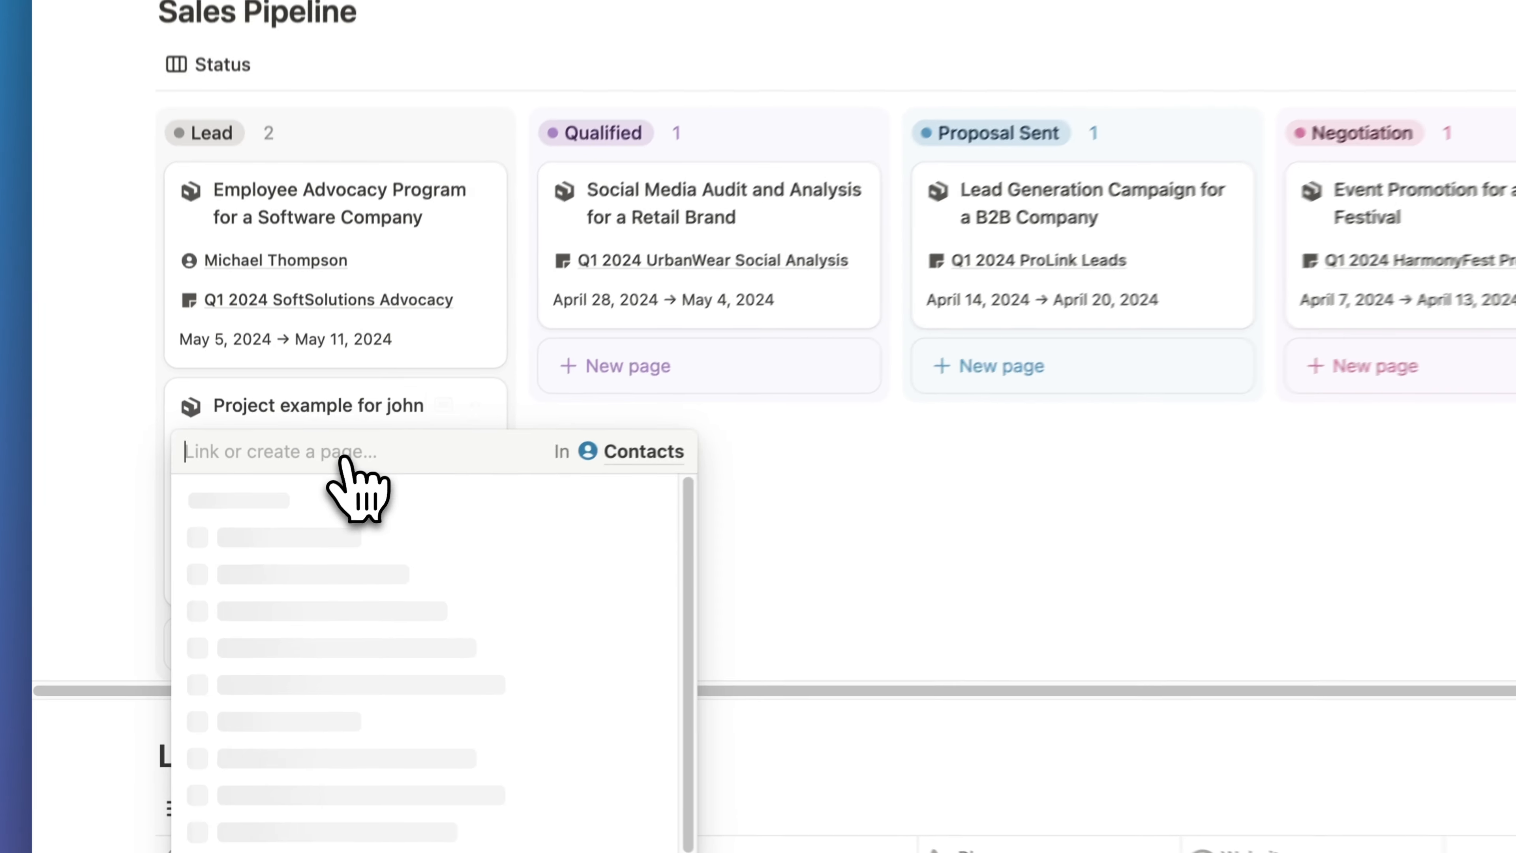
{"action": "type", "text": "Johne"}
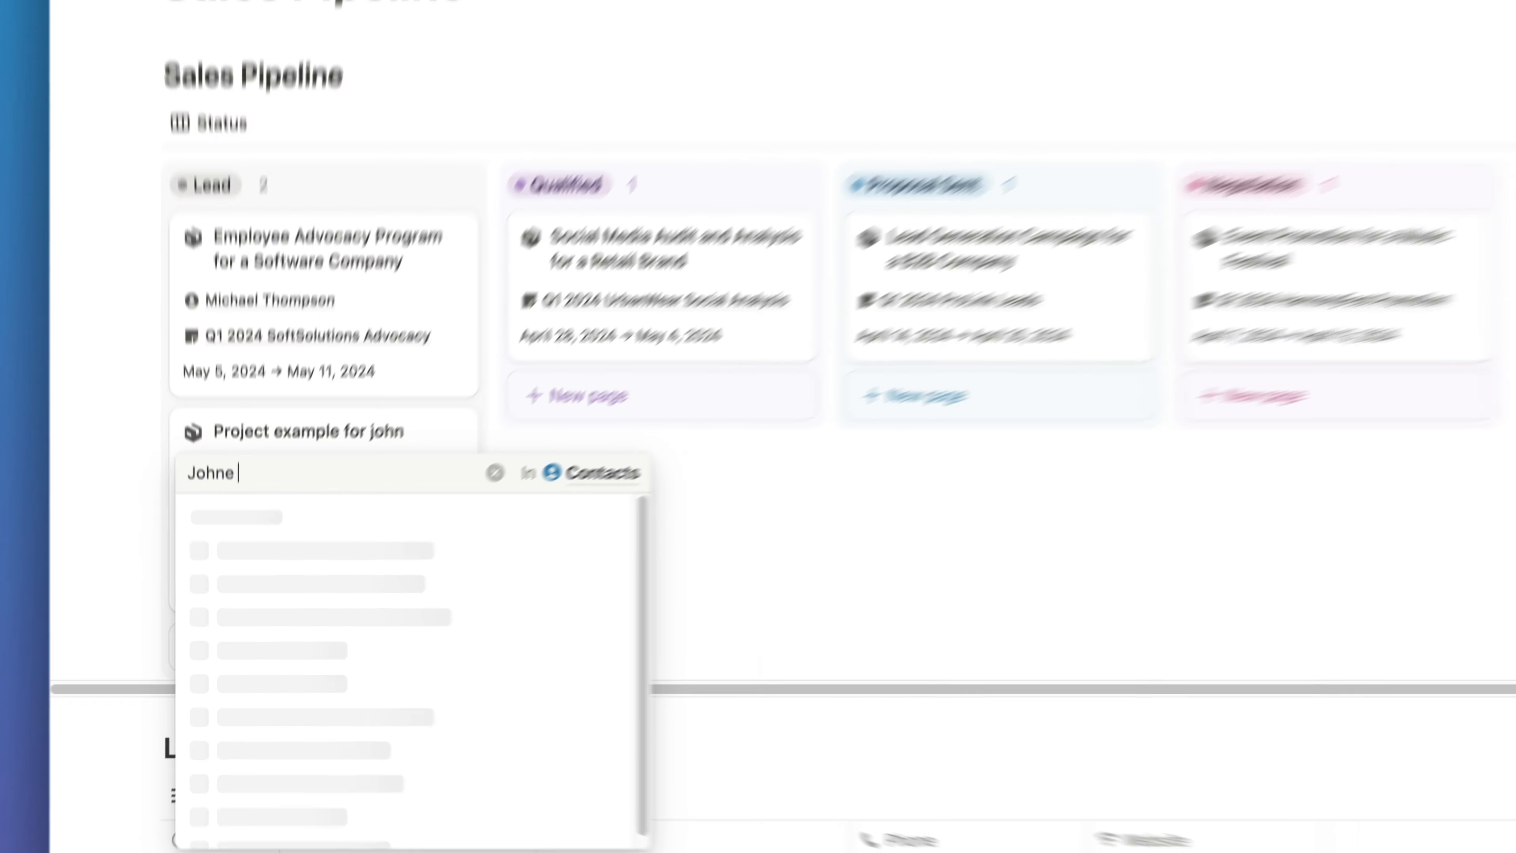
{"action": "key", "text": "BackSpace"}
{"action": "key", "text": "BackSpace"}
{"action": "type", "text": "Doe"}
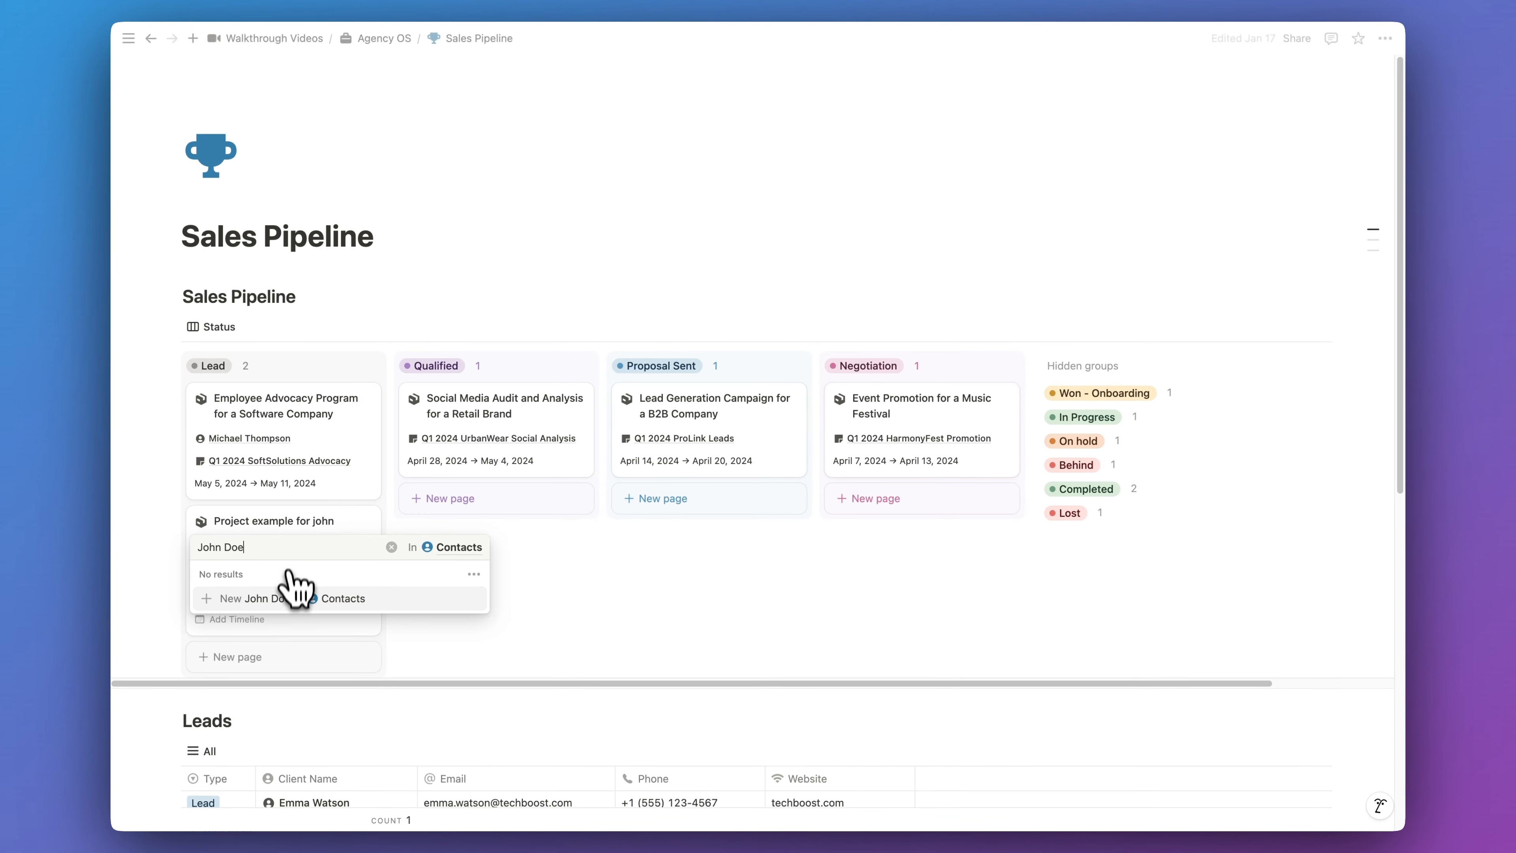
{"action": "left_click", "coordinate": [385, 591]}
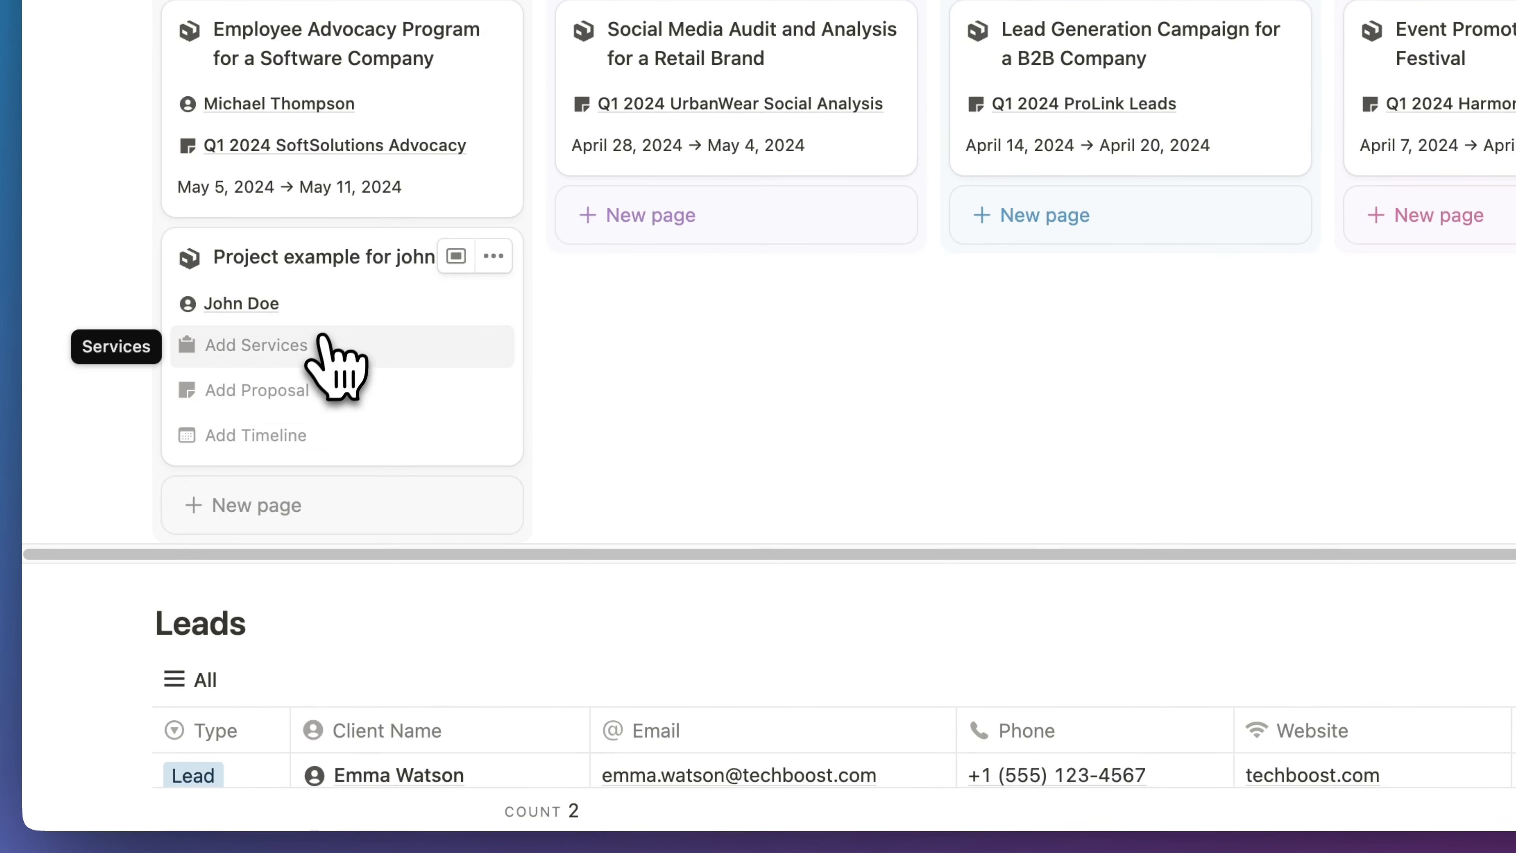
Step: Link the Web dev and Graphic Design services to the new project
{"action": "left_click", "coordinate": [322, 345]}
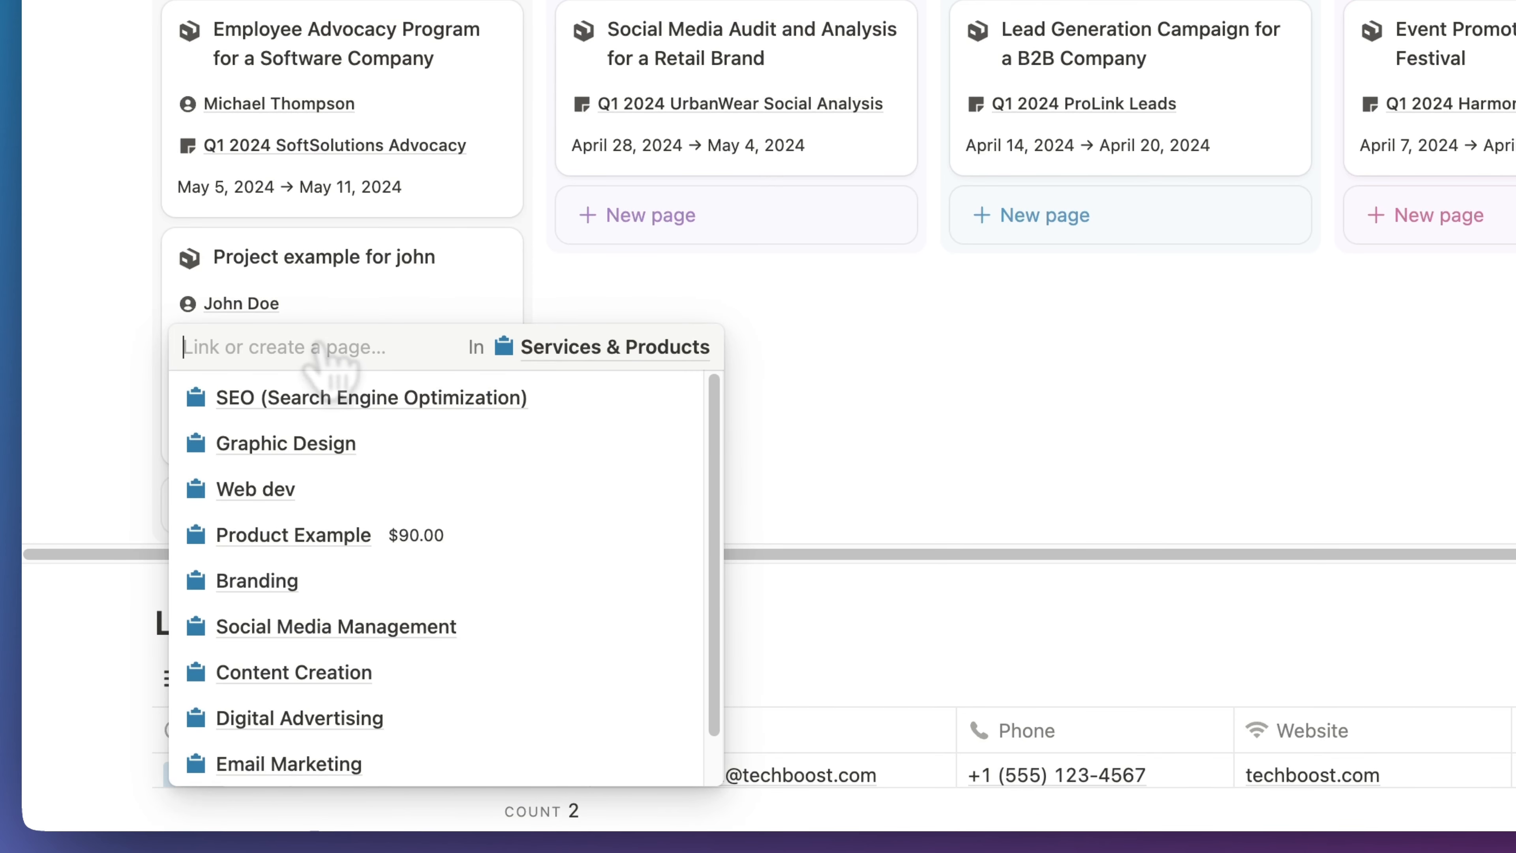
{"action": "left_click", "coordinate": [301, 493]}
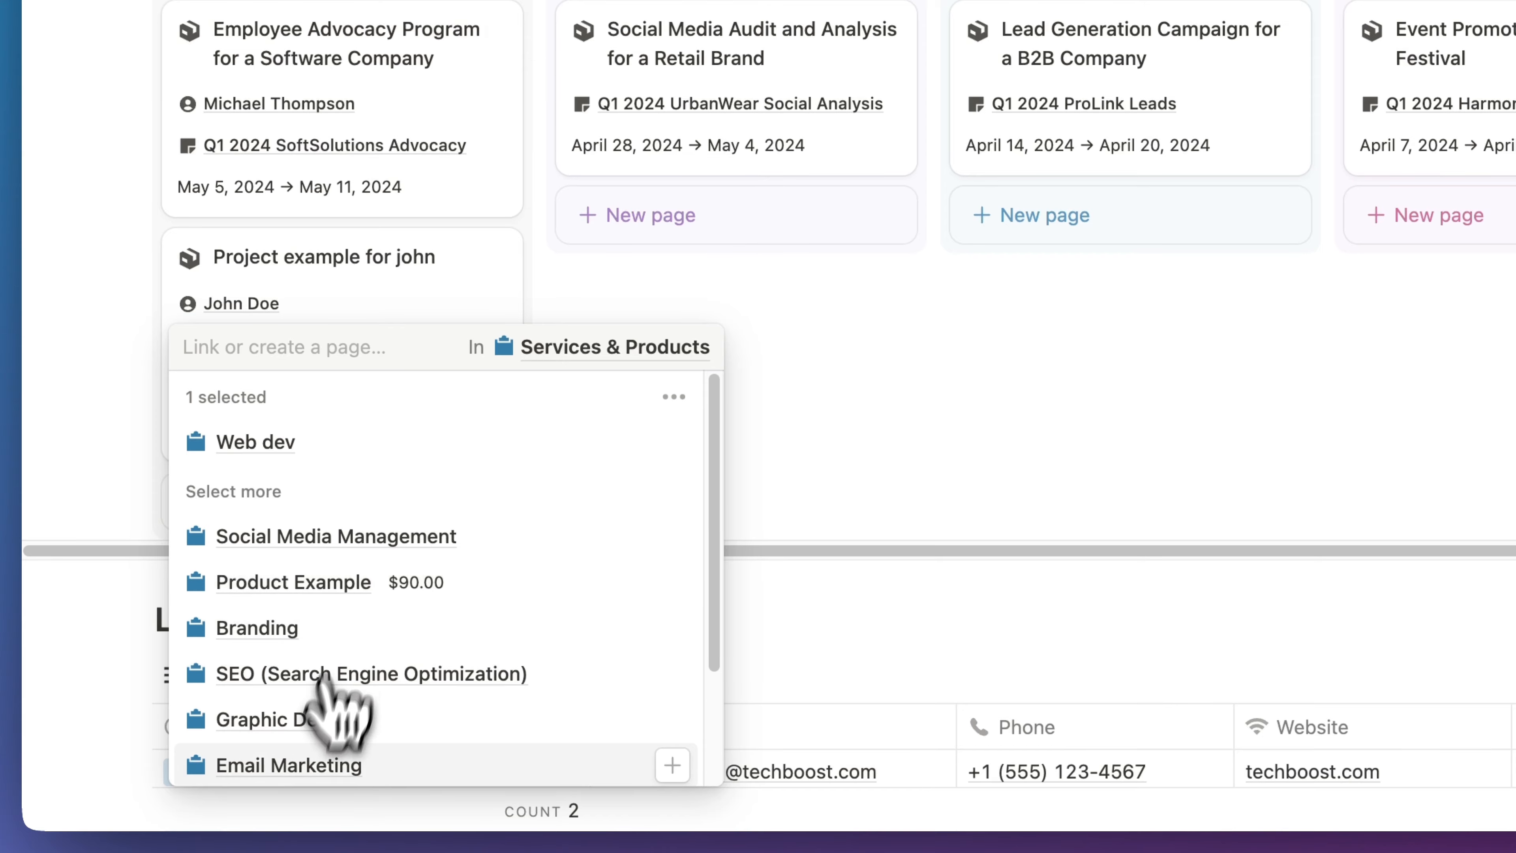
{"action": "left_click", "coordinate": [337, 717]}
{"action": "left_click", "coordinate": [384, 305]}
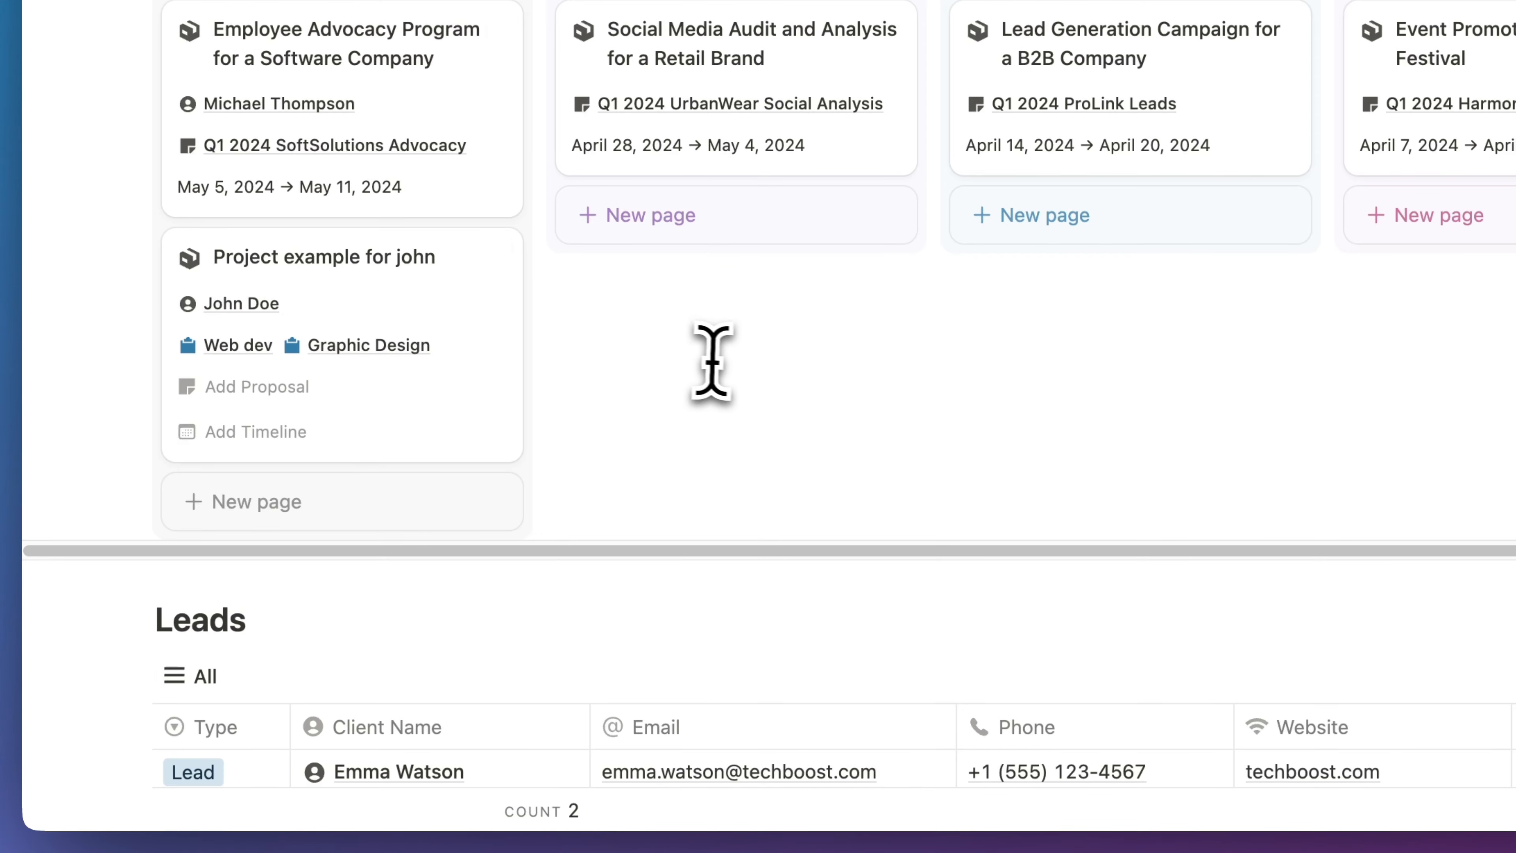
Step: Fill in the new lead's email and phone number in the Leads table, and move the example project to Qualified
{"action": "scroll", "coordinate": [764, 382], "scroll_direction": "down", "scroll_amount": 6}
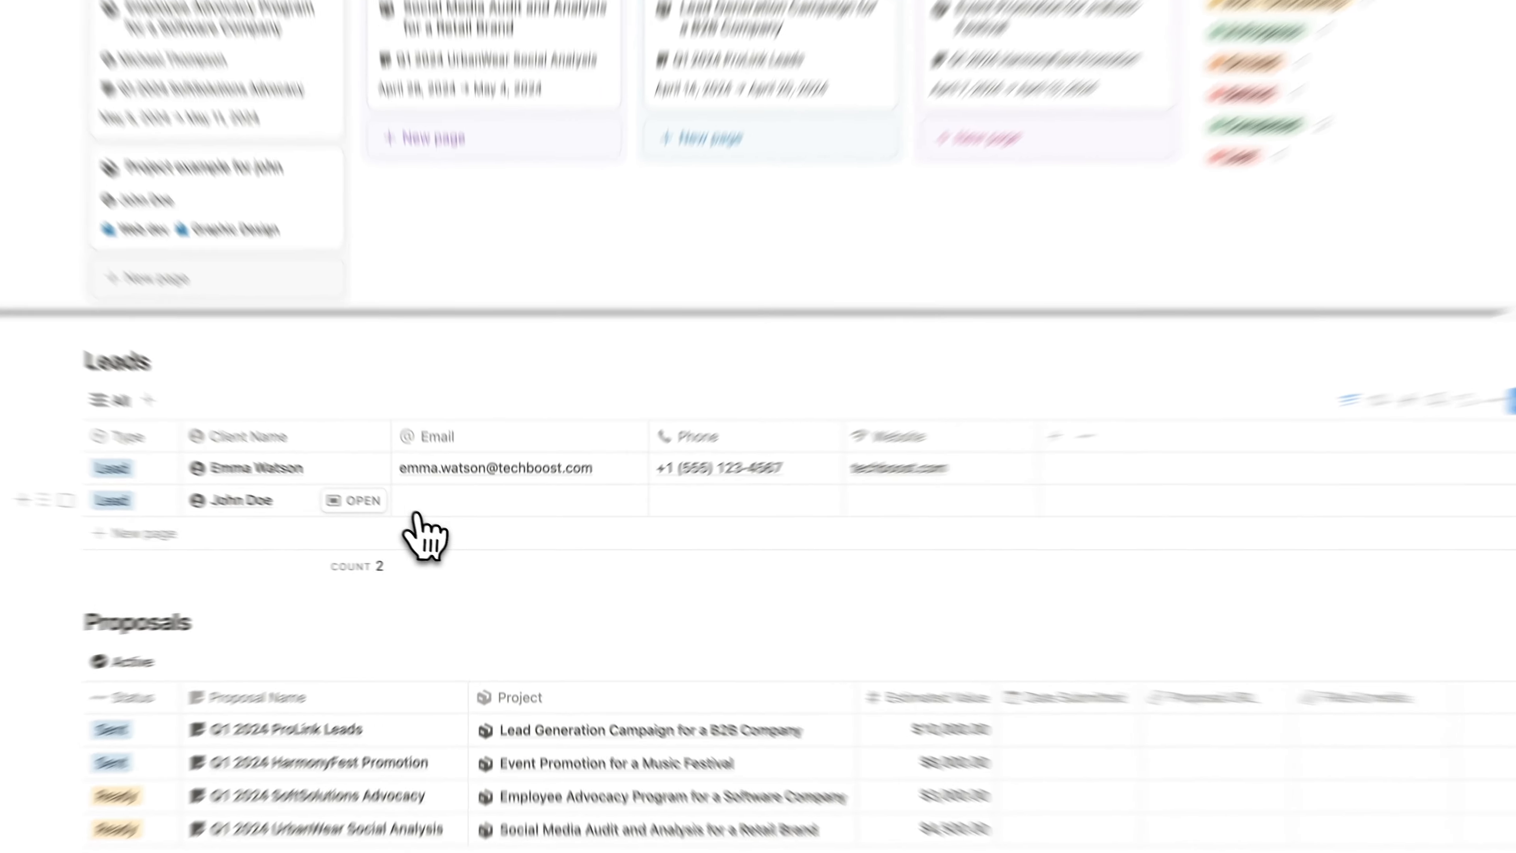
{"action": "left_click", "coordinate": [500, 525]}
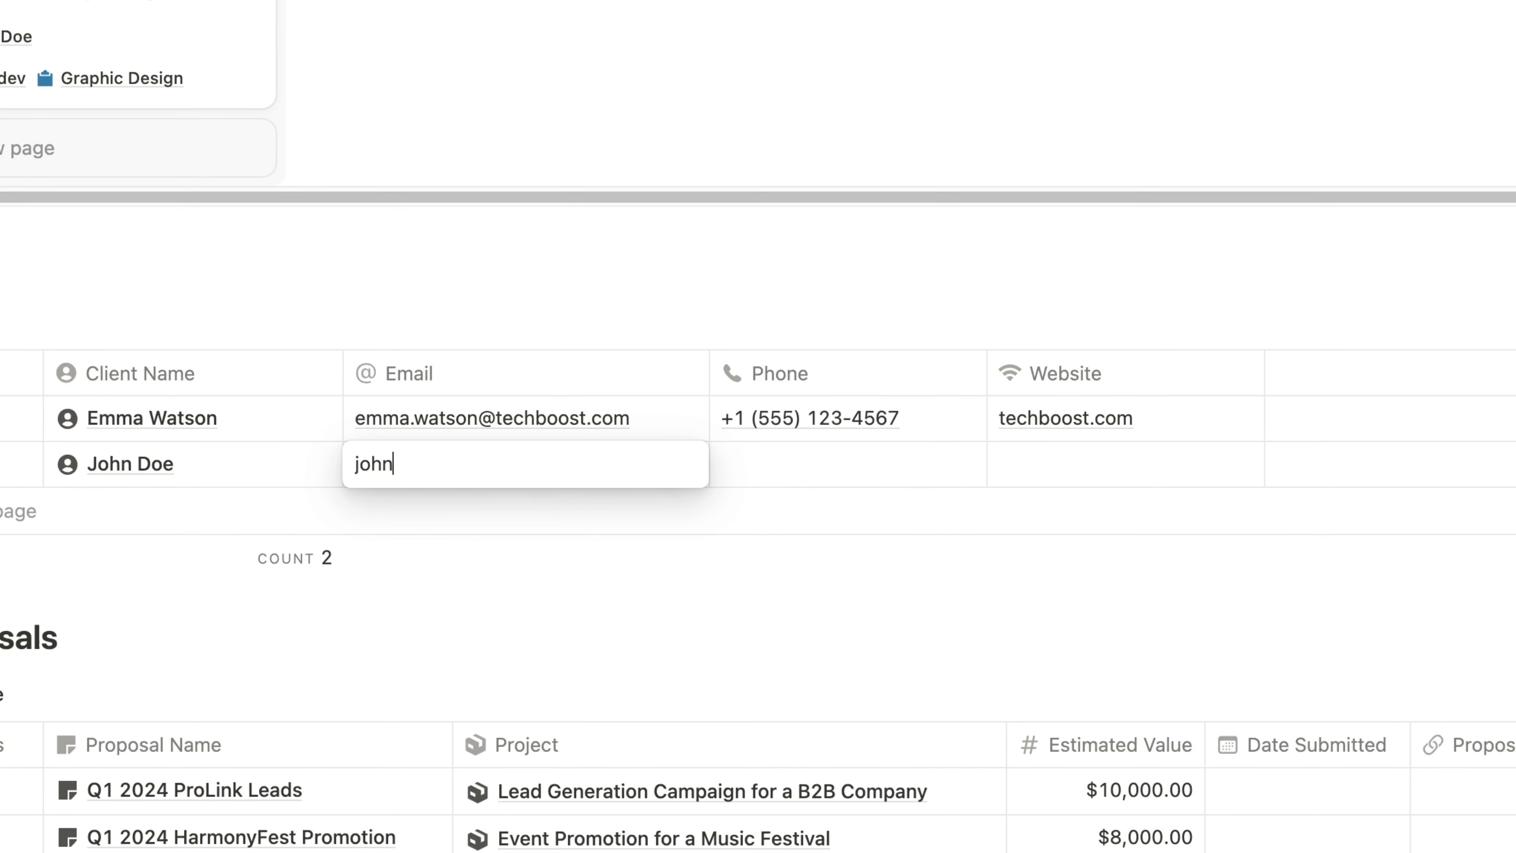
{"action": "key", "text": "Return"}
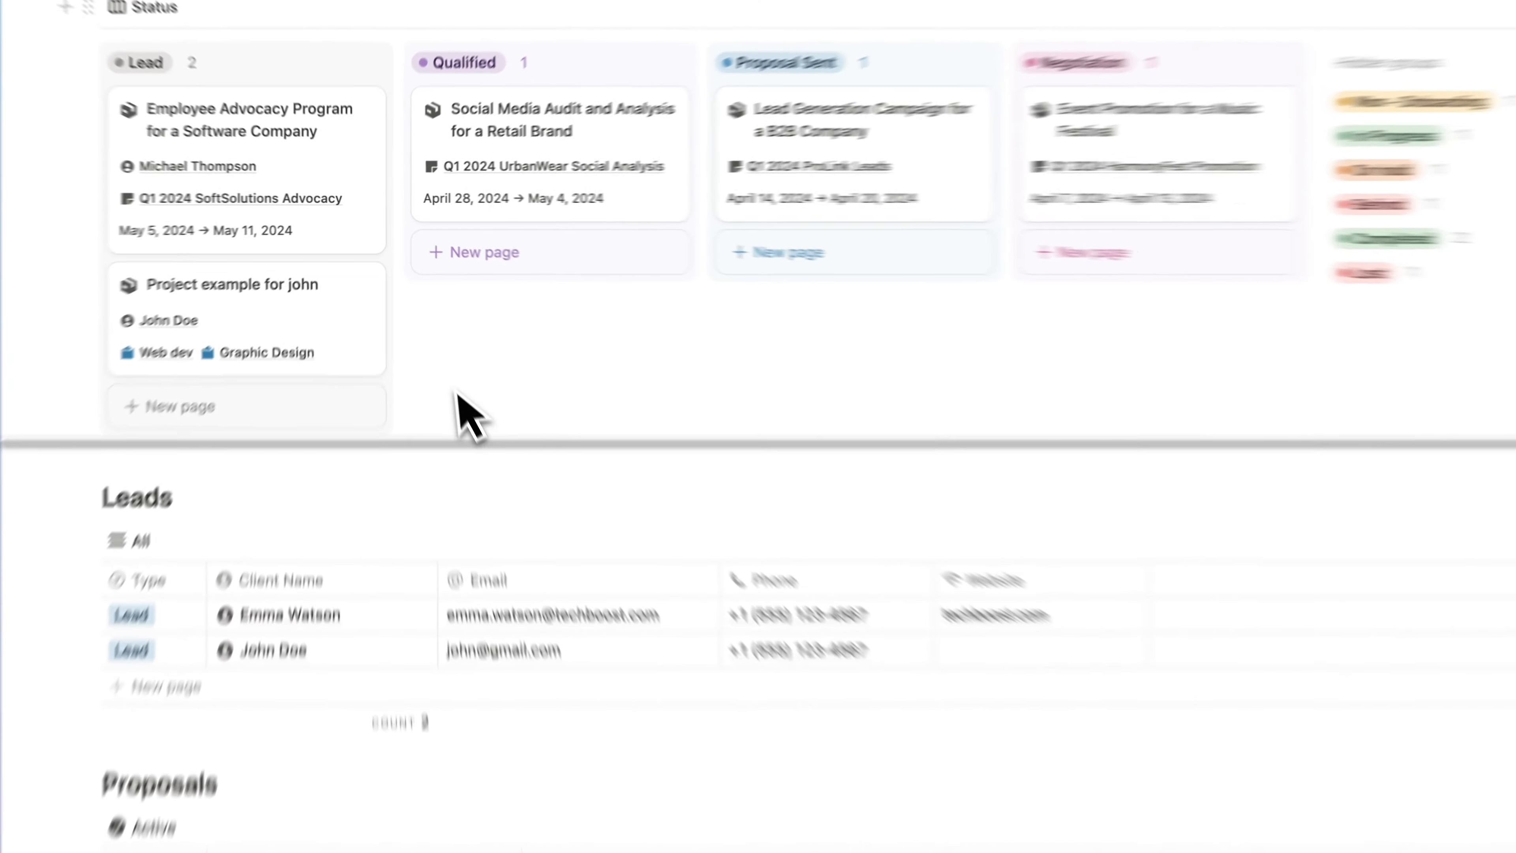
{"action": "left_click_drag", "start_coordinate": [375, 299], "coordinate": [630, 305]}
Step: Add a proposal titled "Proposal example for" plus the client's first name and link it to the example project
{"action": "scroll", "coordinate": [1086, 245], "scroll_direction": "down", "scroll_amount": 10}
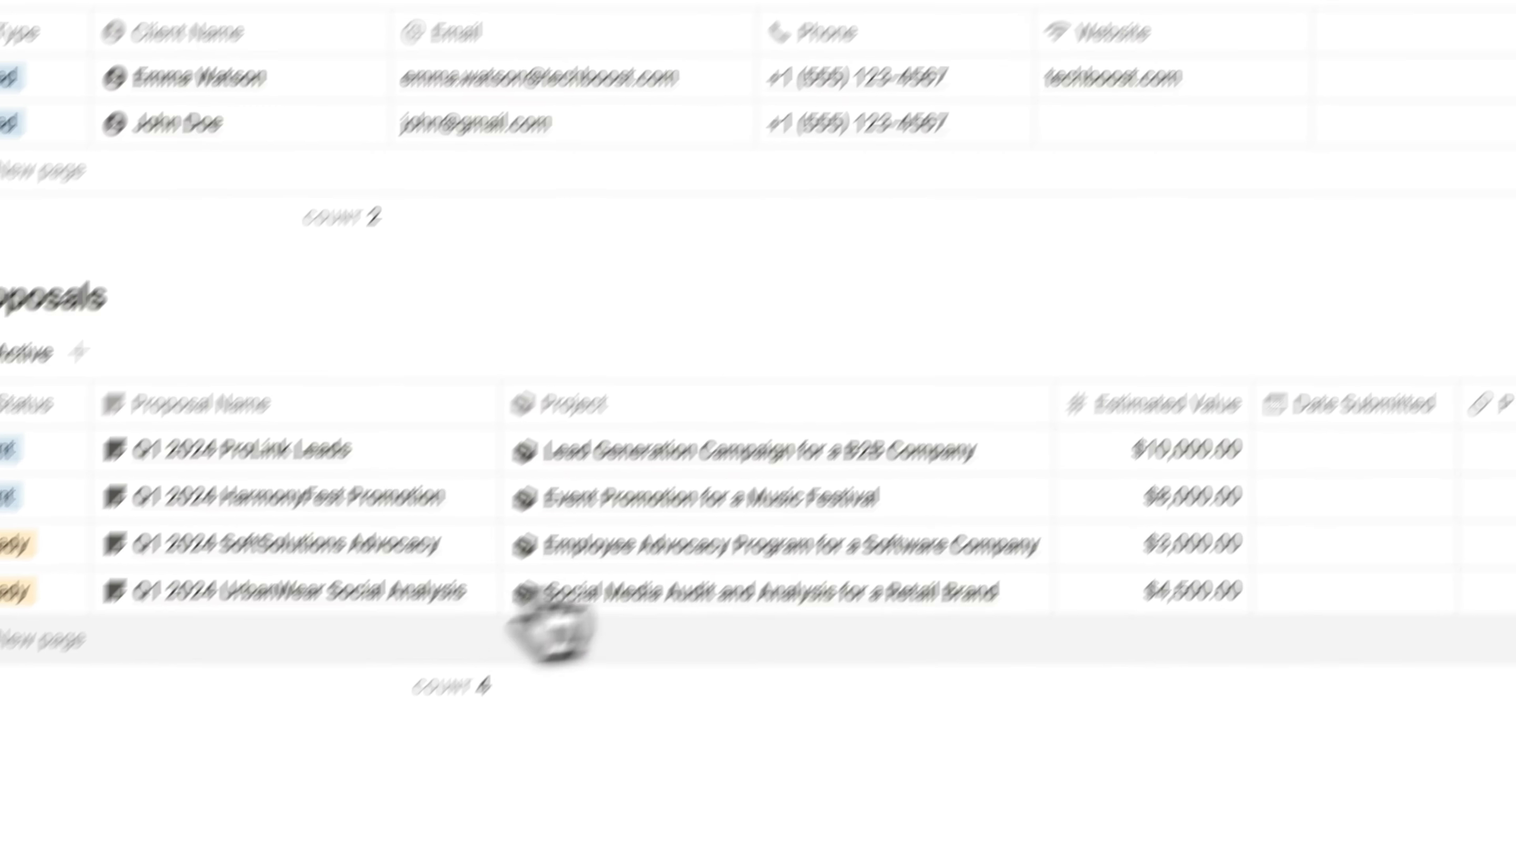
{"action": "left_click", "coordinate": [274, 651]}
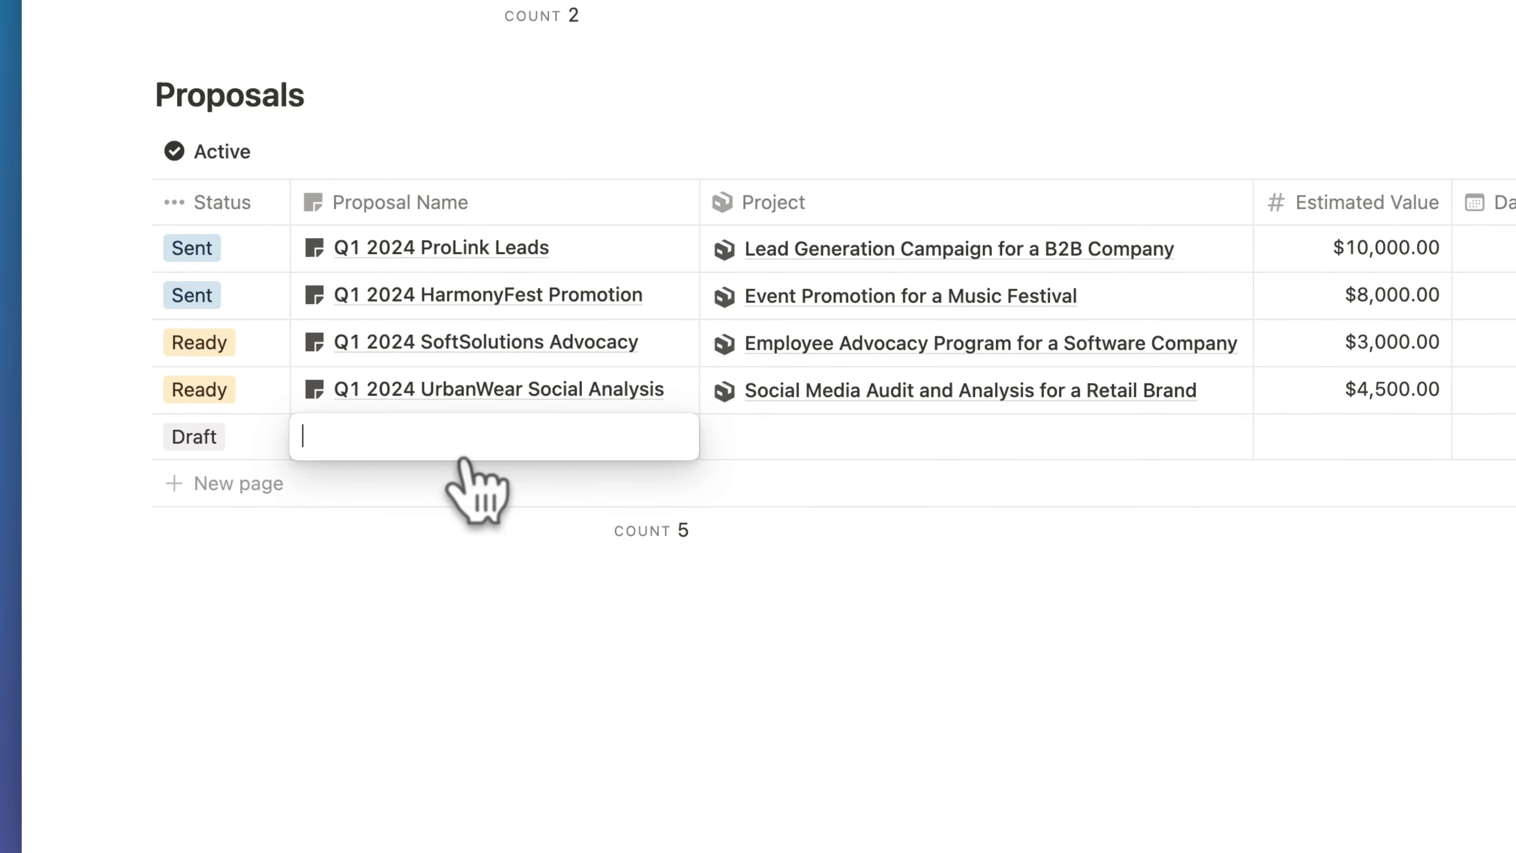
{"action": "type", "text": "Proposal example for john"}
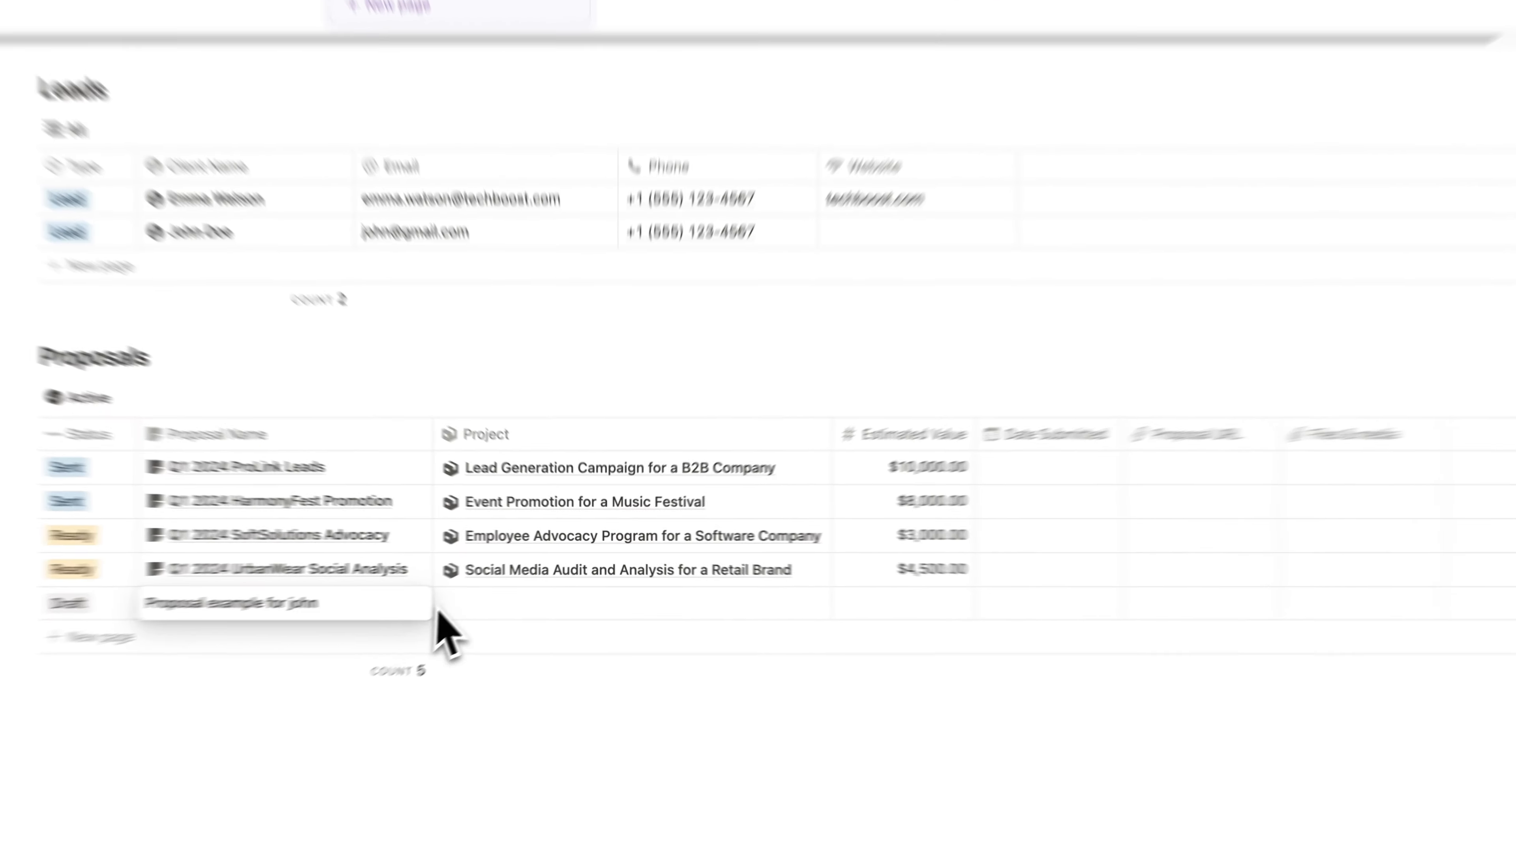
{"action": "left_click", "coordinate": [549, 588]}
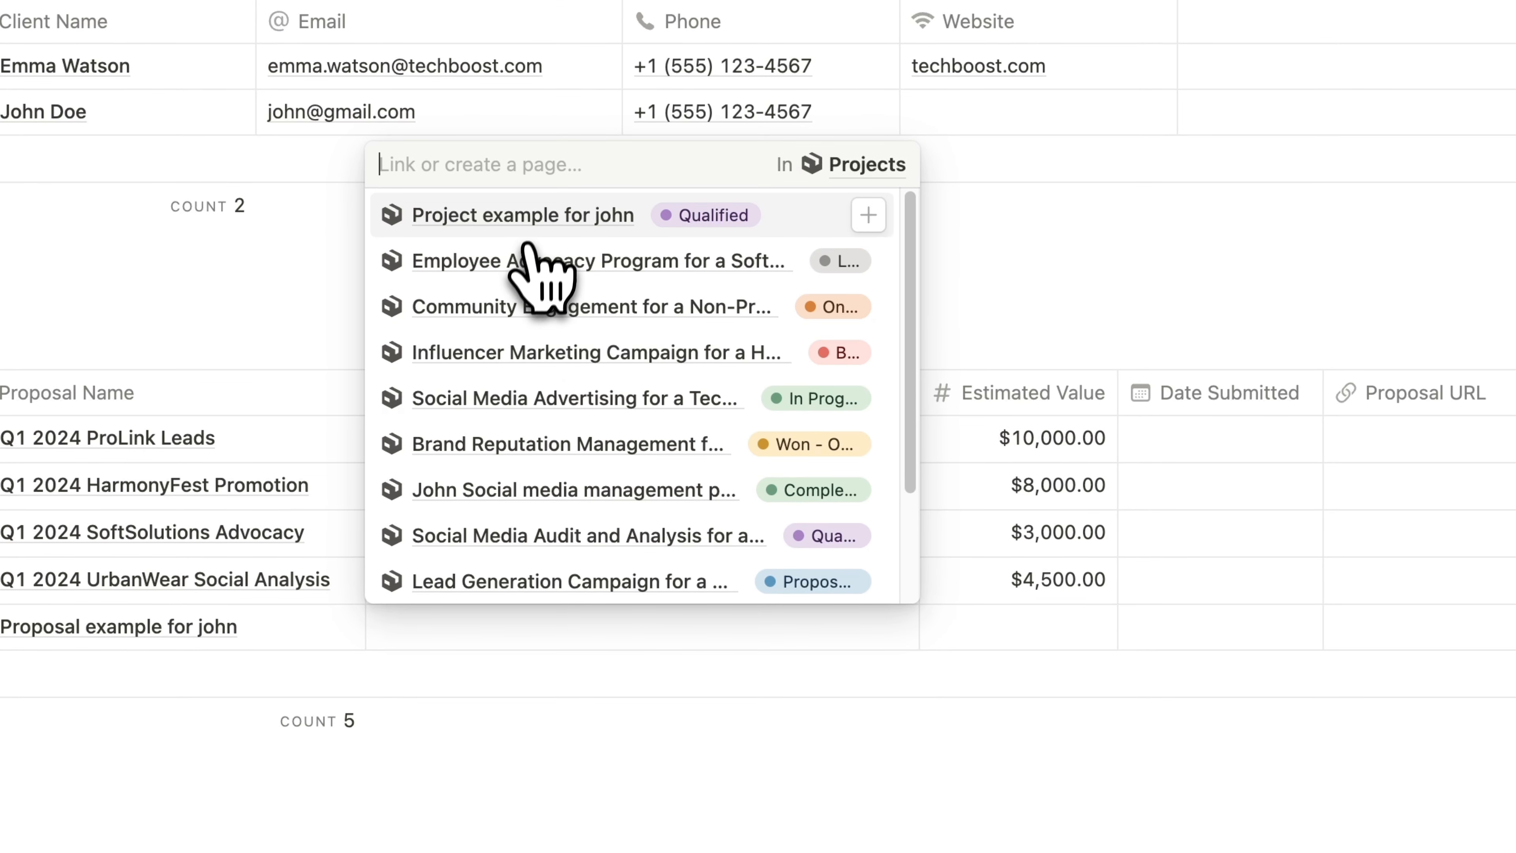
{"action": "left_click", "coordinate": [530, 231]}
Step: Set the new proposal's estimated value to $5,000 and pick its submission date
{"action": "left_click", "coordinate": [993, 630]}
{"action": "left_click", "coordinate": [1010, 637]}
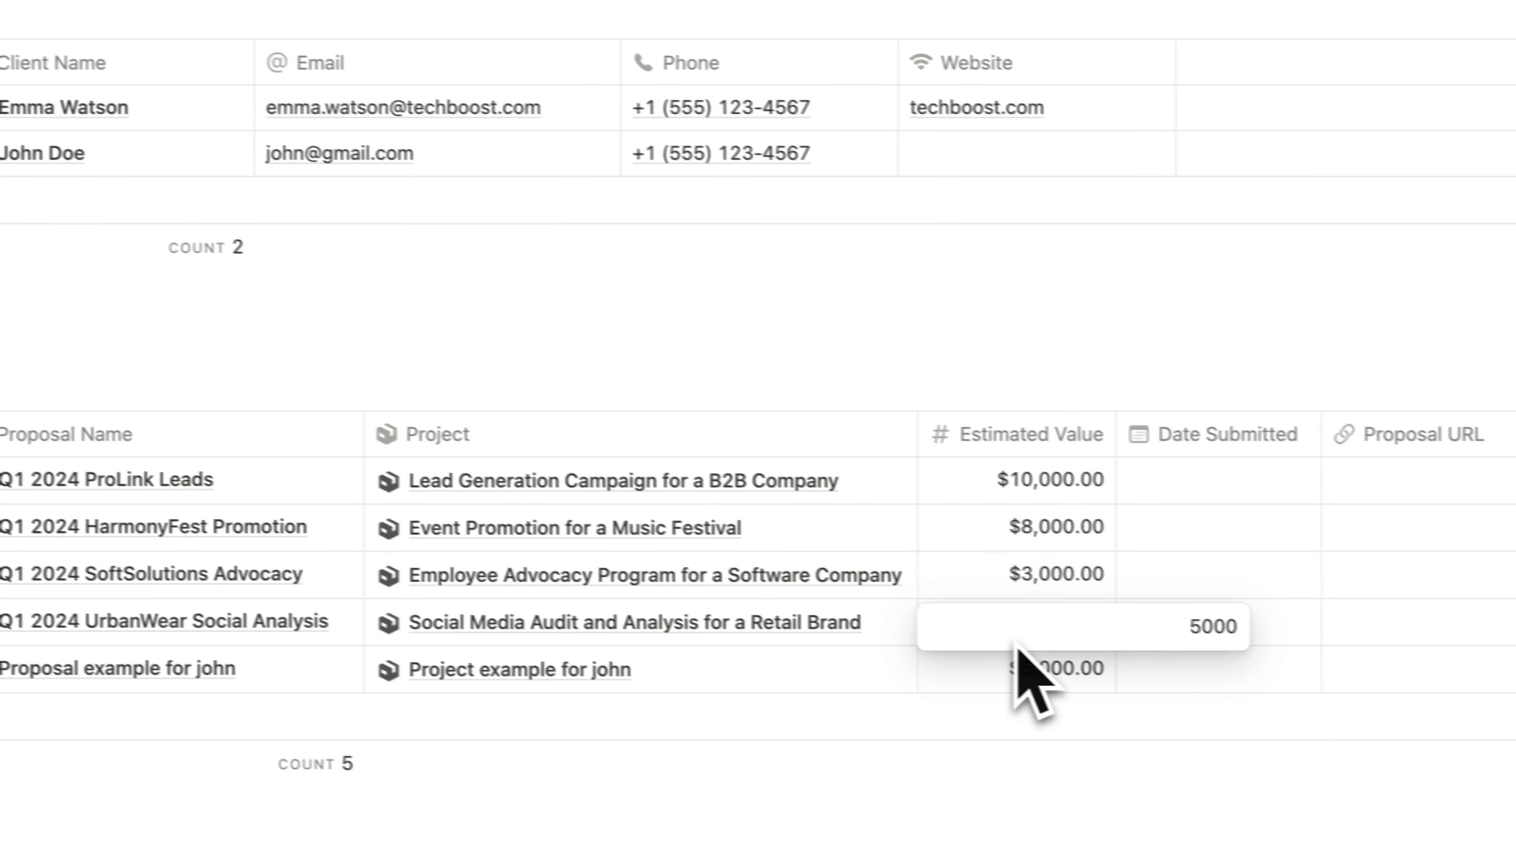
{"action": "key", "text": "Return"}
{"action": "left_click", "coordinate": [1194, 668]}
{"action": "left_click", "coordinate": [773, 258]}
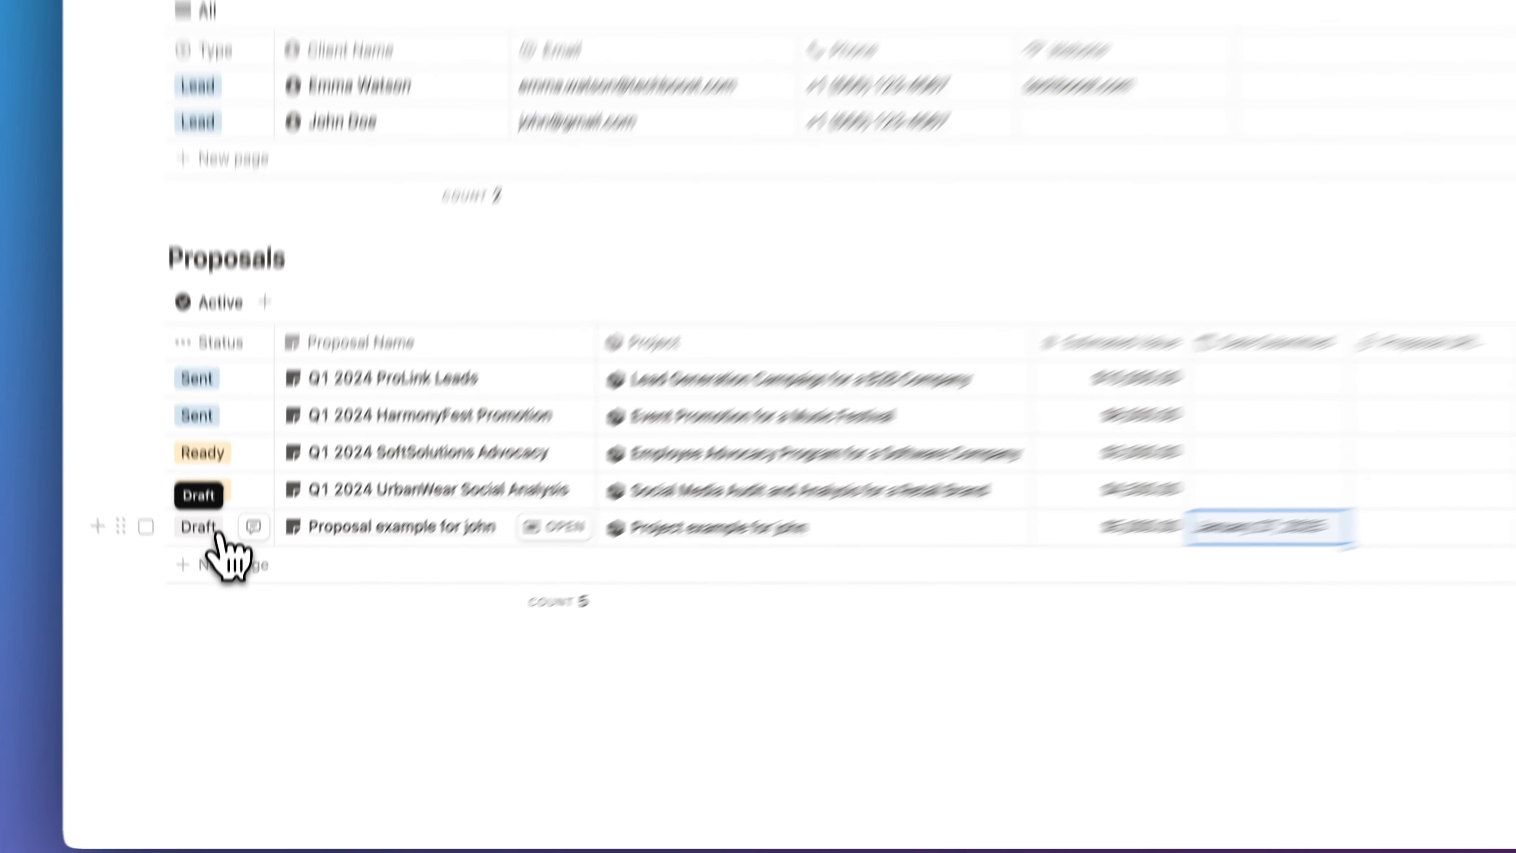
Step: Advance the new proposal's status to Ready and on to Sent
{"action": "left_click", "coordinate": [209, 612]}
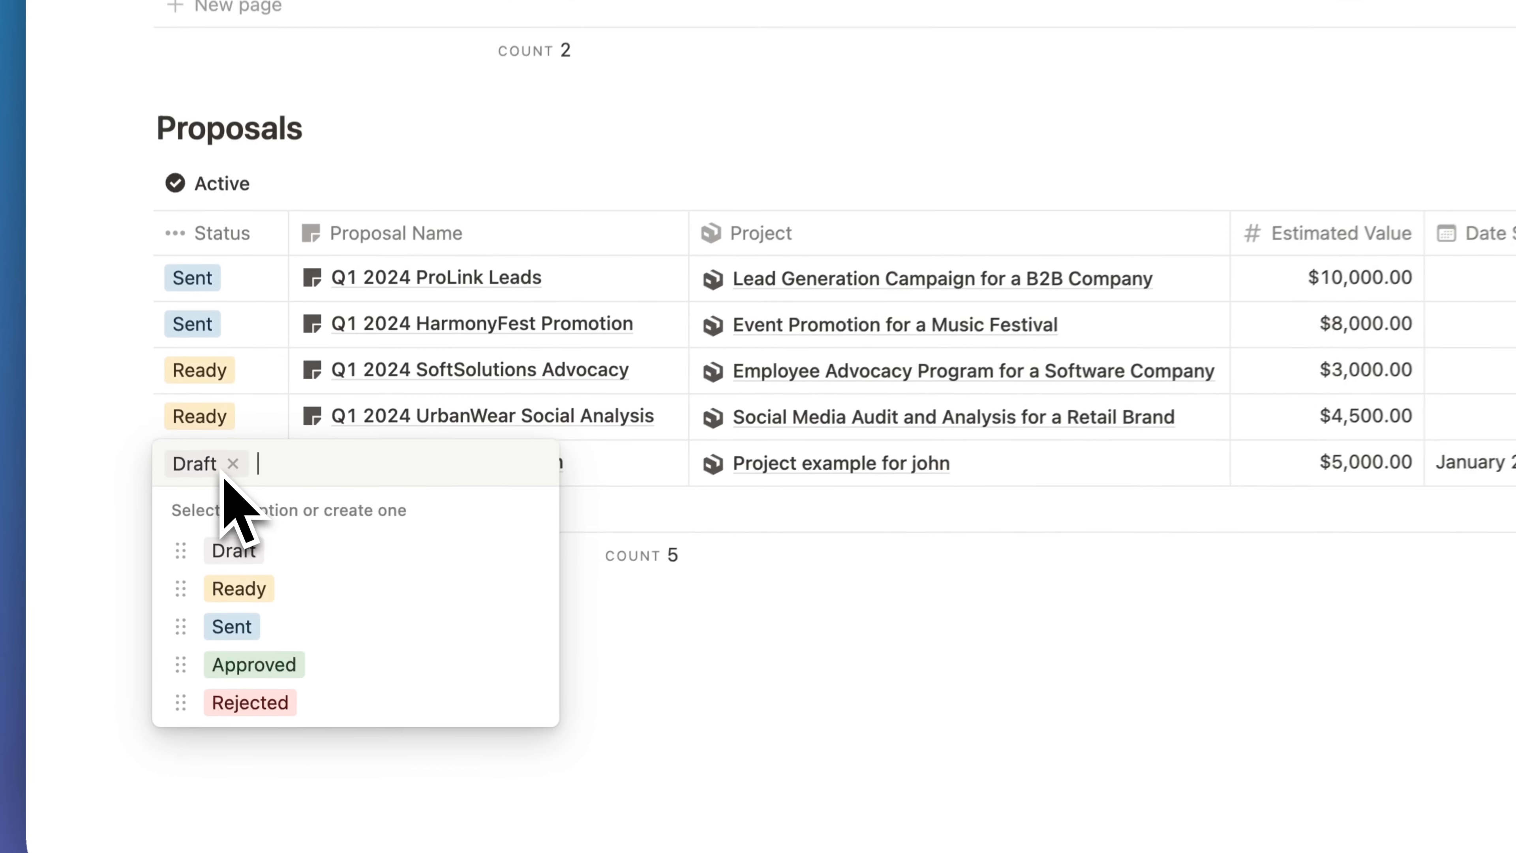
{"action": "left_click", "coordinate": [263, 583]}
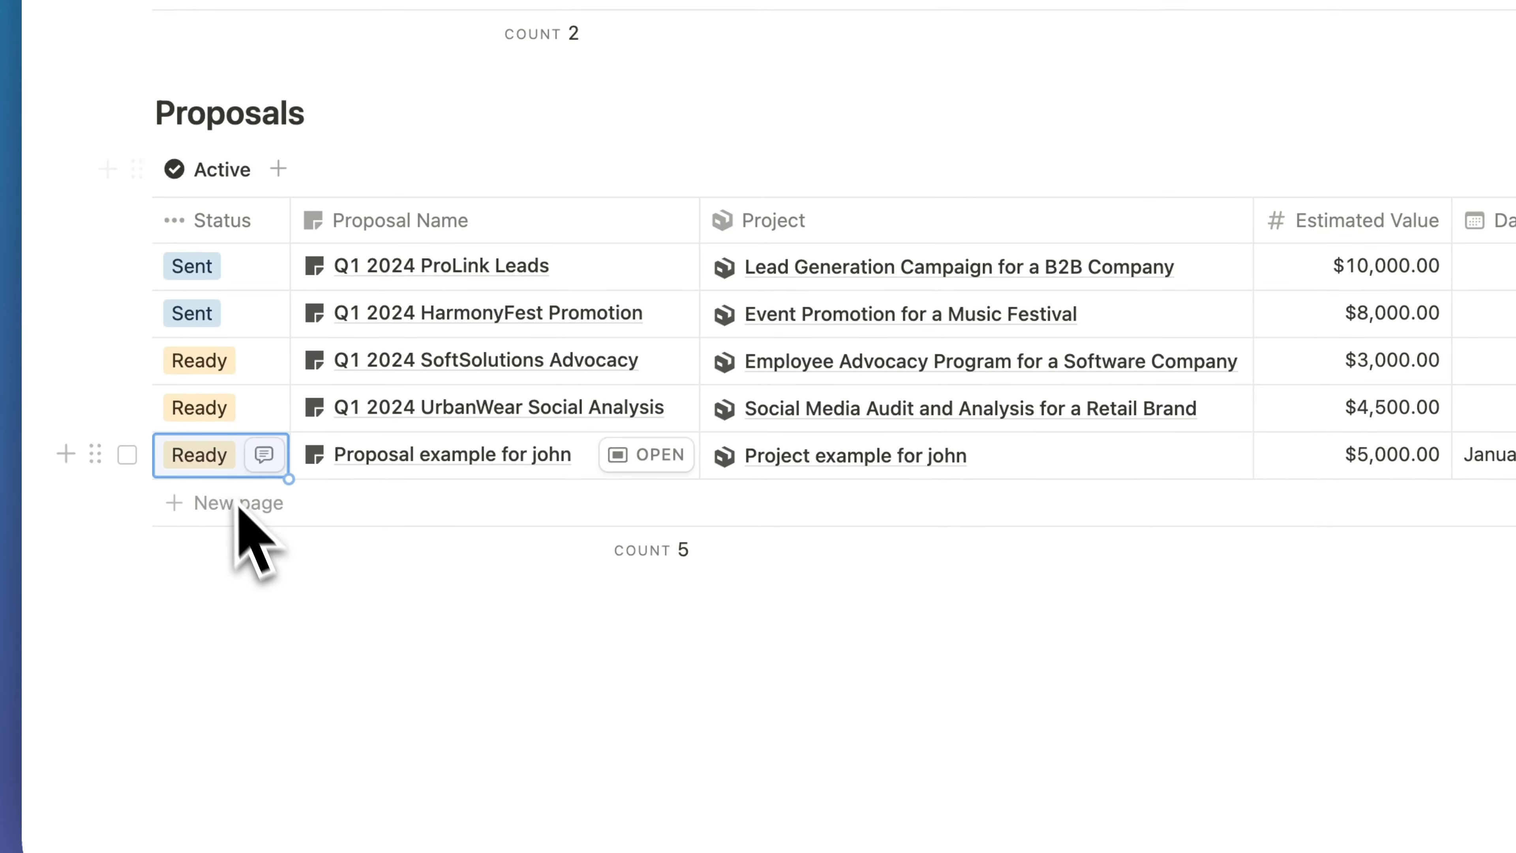
{"action": "left_click", "coordinate": [200, 460]}
{"action": "left_click", "coordinate": [257, 624]}
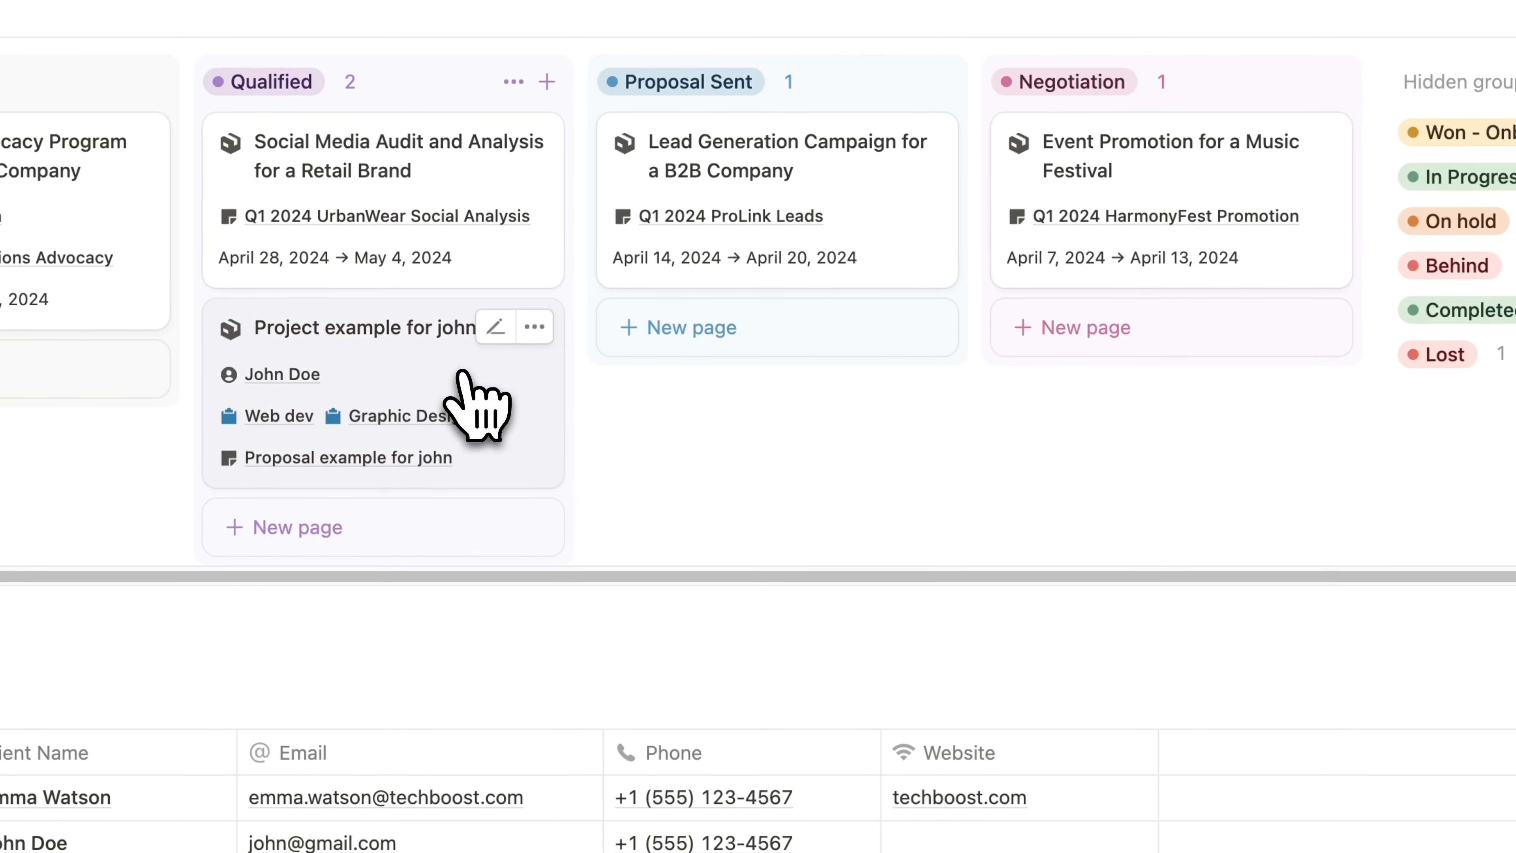
Step: Move the example project through Proposal Sent and Negotiation into the Won - Onboarding group
{"action": "left_click_drag", "start_coordinate": [463, 373], "coordinate": [853, 348]}
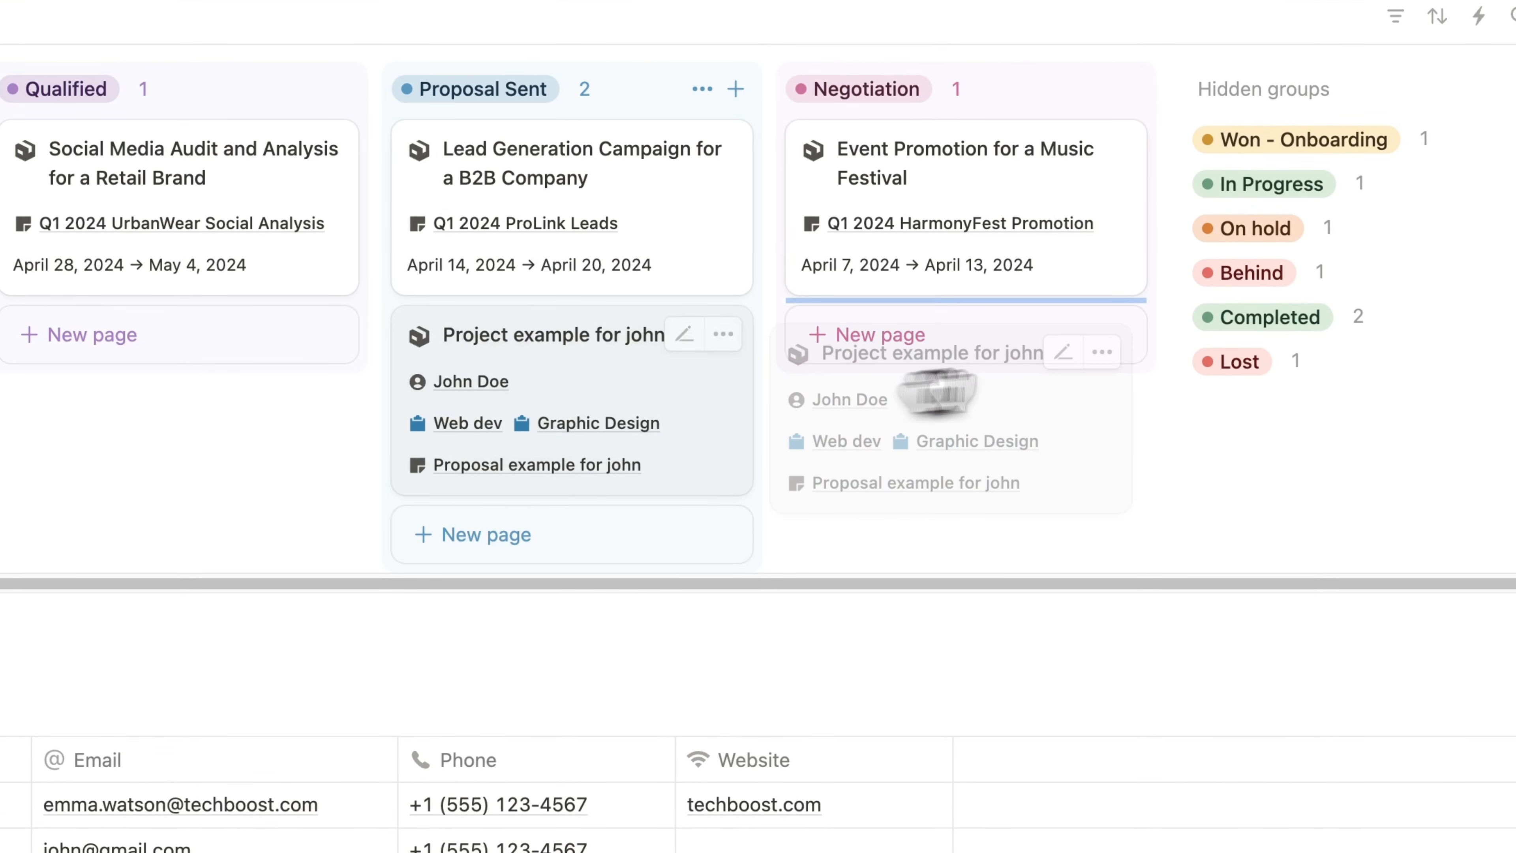
{"action": "left_click_drag", "start_coordinate": [938, 391], "coordinate": [998, 380]}
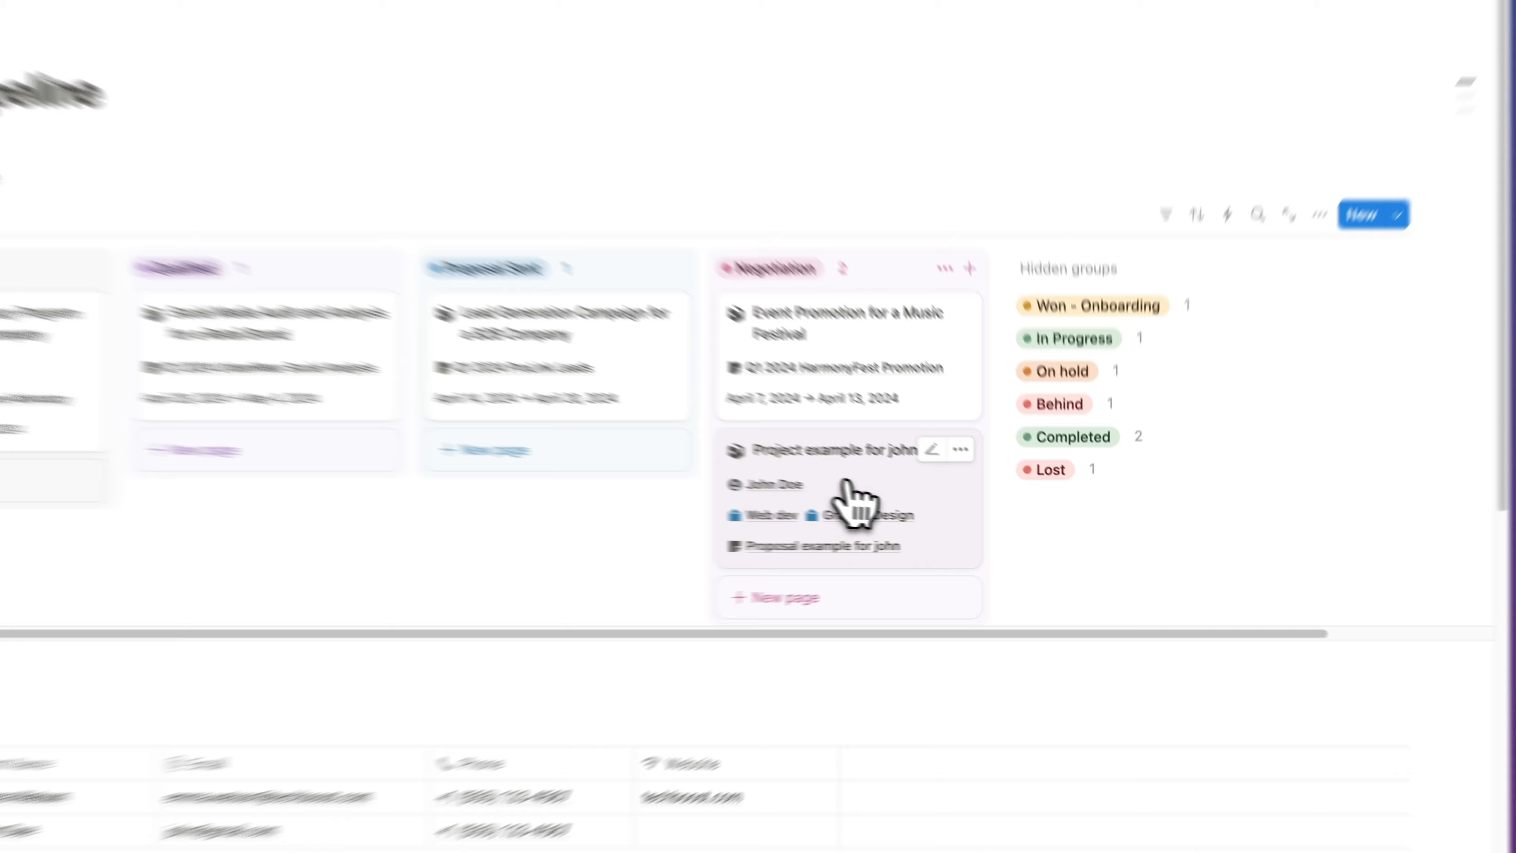
{"action": "left_click_drag", "start_coordinate": [922, 515], "coordinate": [1135, 497]}
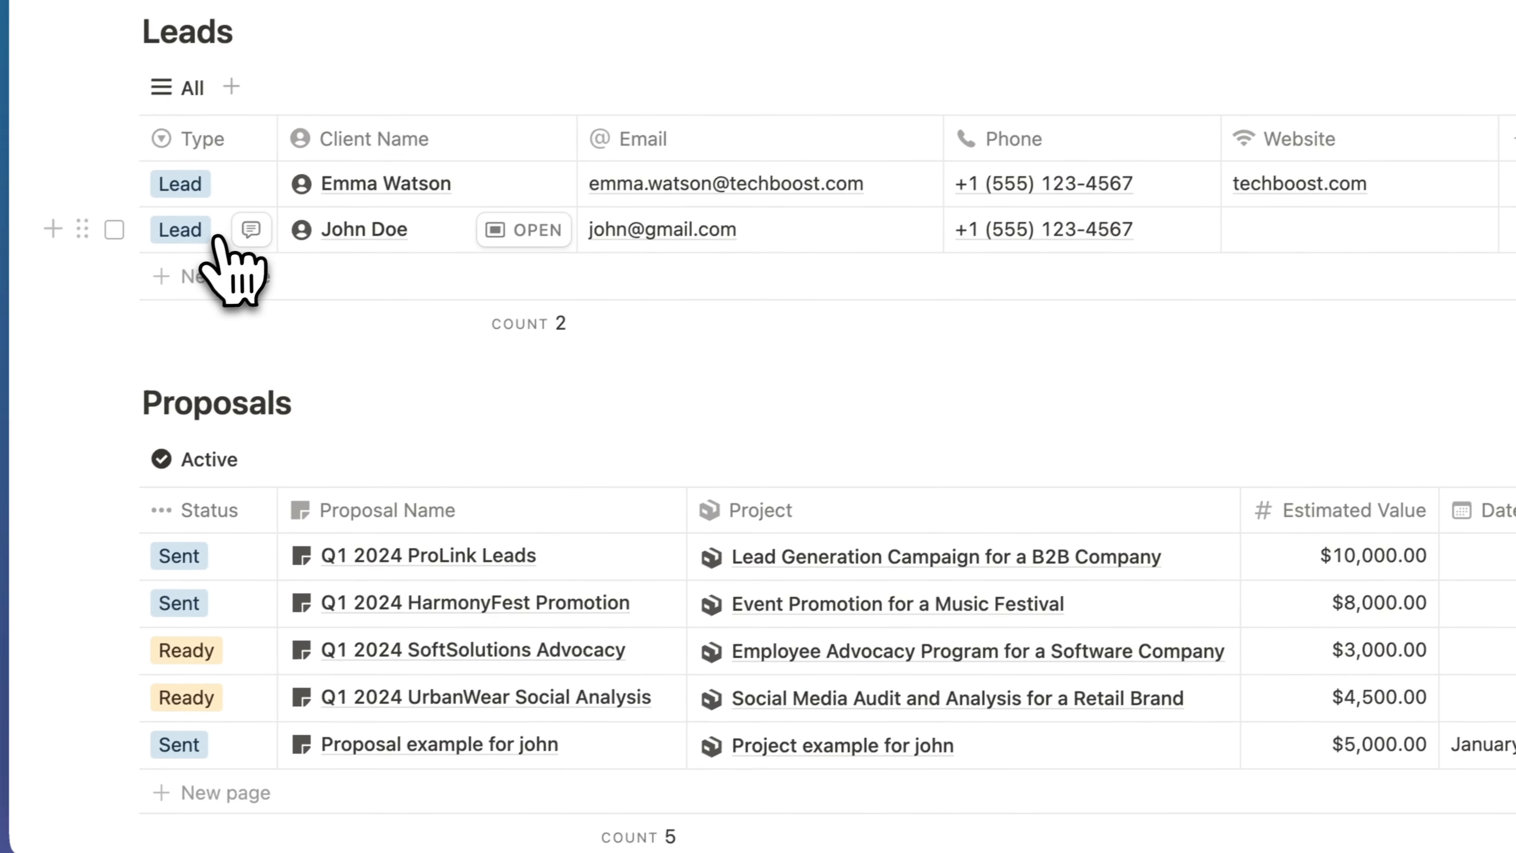
Step: Change the example client's Type in the Leads table so it is no longer Lead
{"action": "left_click", "coordinate": [200, 230]}
{"action": "left_click", "coordinate": [267, 393]}
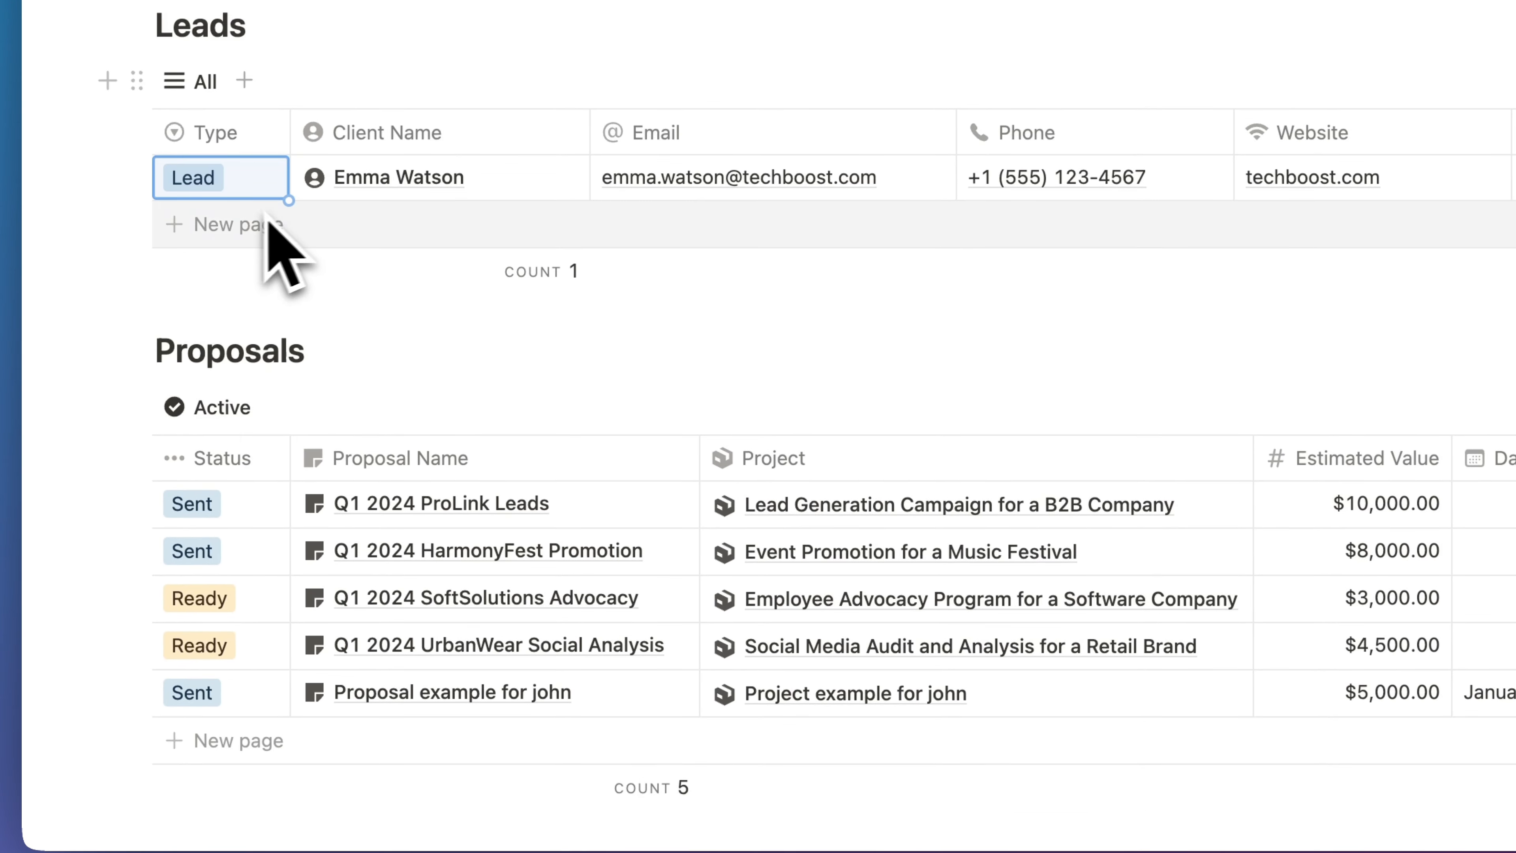
Step: Set the example proposal's status to Approved in the Proposals table
{"action": "scroll", "coordinate": [608, 254], "scroll_direction": "down", "scroll_amount": 3}
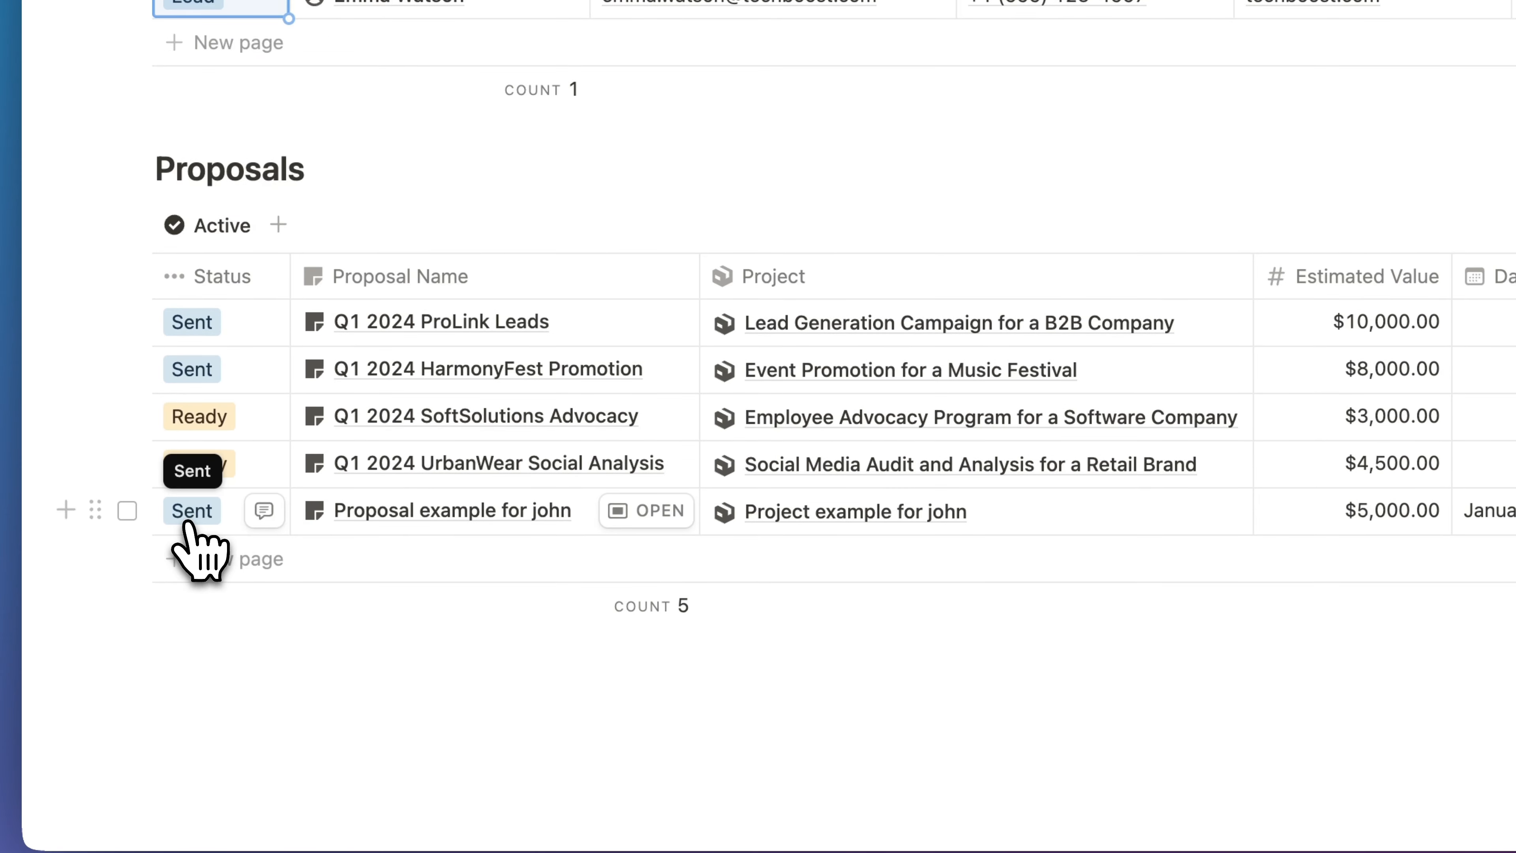
{"action": "left_click", "coordinate": [190, 524]}
{"action": "left_click", "coordinate": [280, 762]}
{"action": "scroll", "coordinate": [418, 657], "scroll_direction": "up", "scroll_amount": 3}
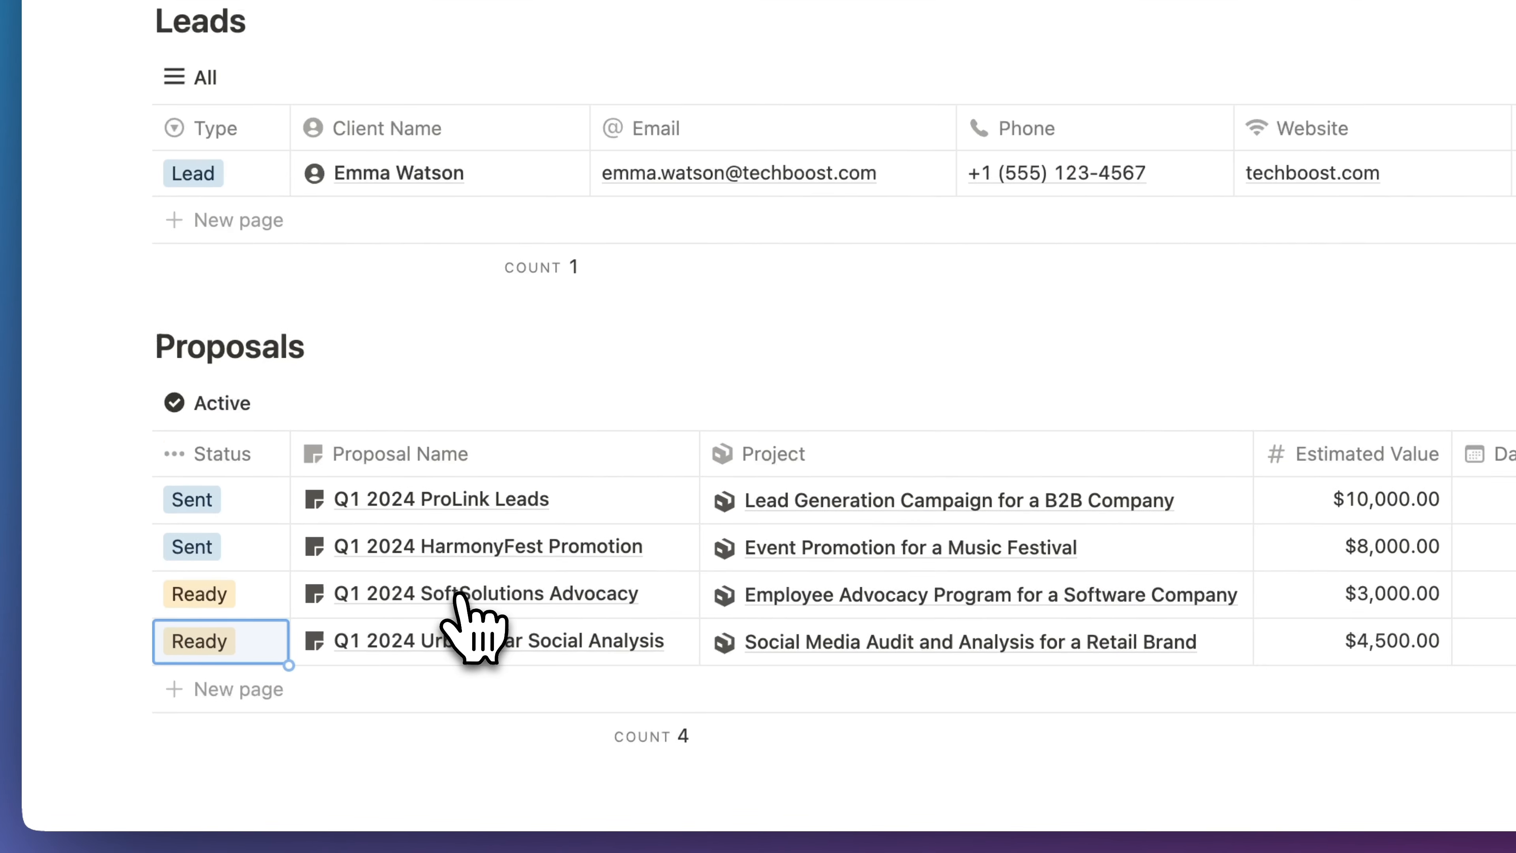
Step: Move the example project from Negotiation into the Won - Onboarding group of the Sales Pipeline board
{"action": "scroll", "coordinate": [463, 597], "scroll_direction": "up", "scroll_amount": 5}
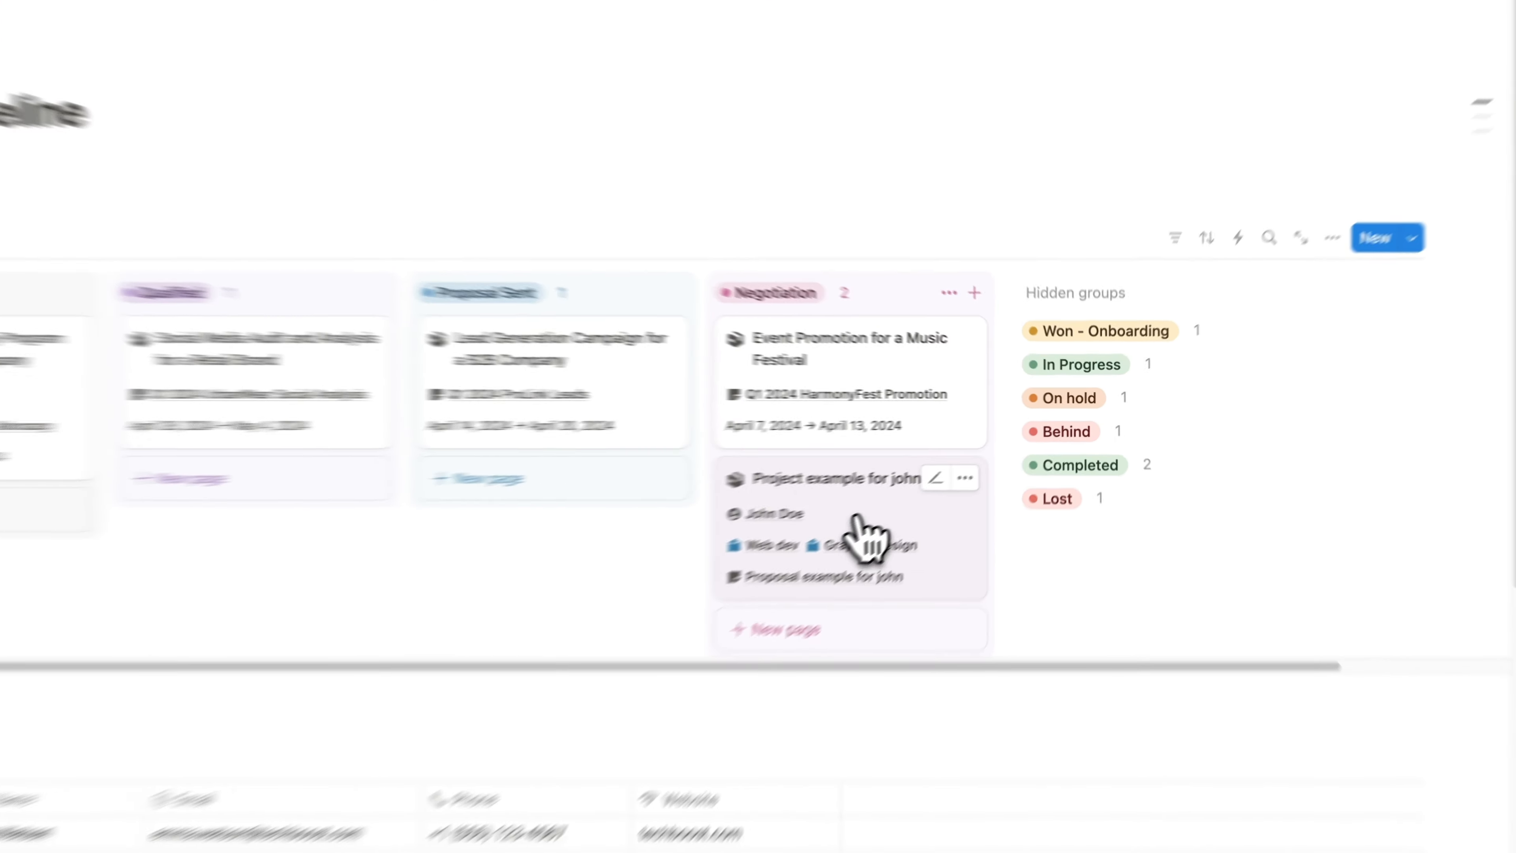
{"action": "left_click_drag", "start_coordinate": [933, 472], "coordinate": [1125, 348]}
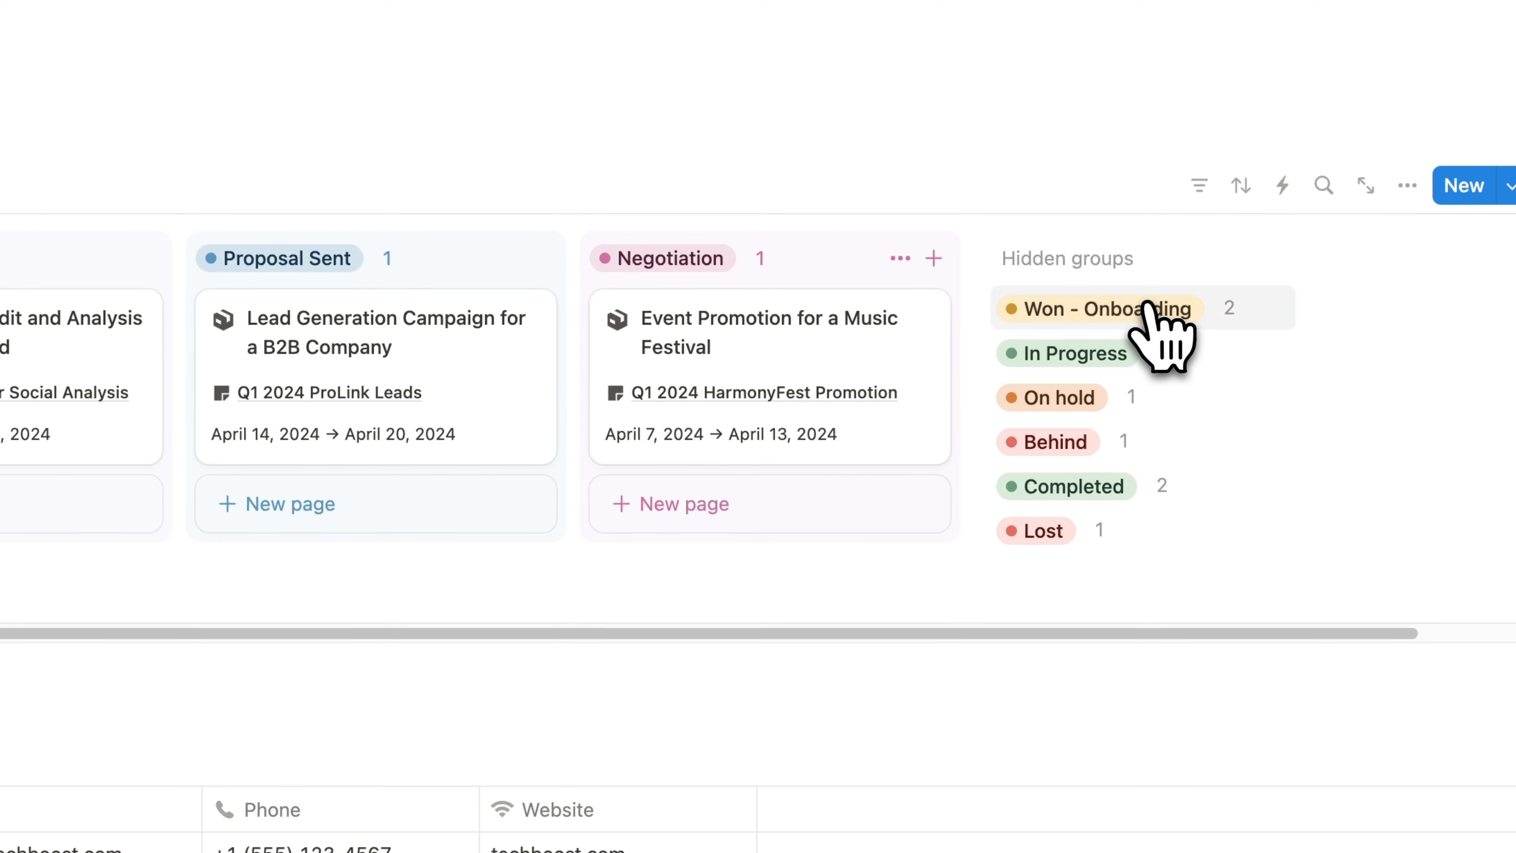
Step: Set the example client's Type to Client in the Leads table and the example proposal's status to Approved
{"action": "left_click", "coordinate": [179, 312]}
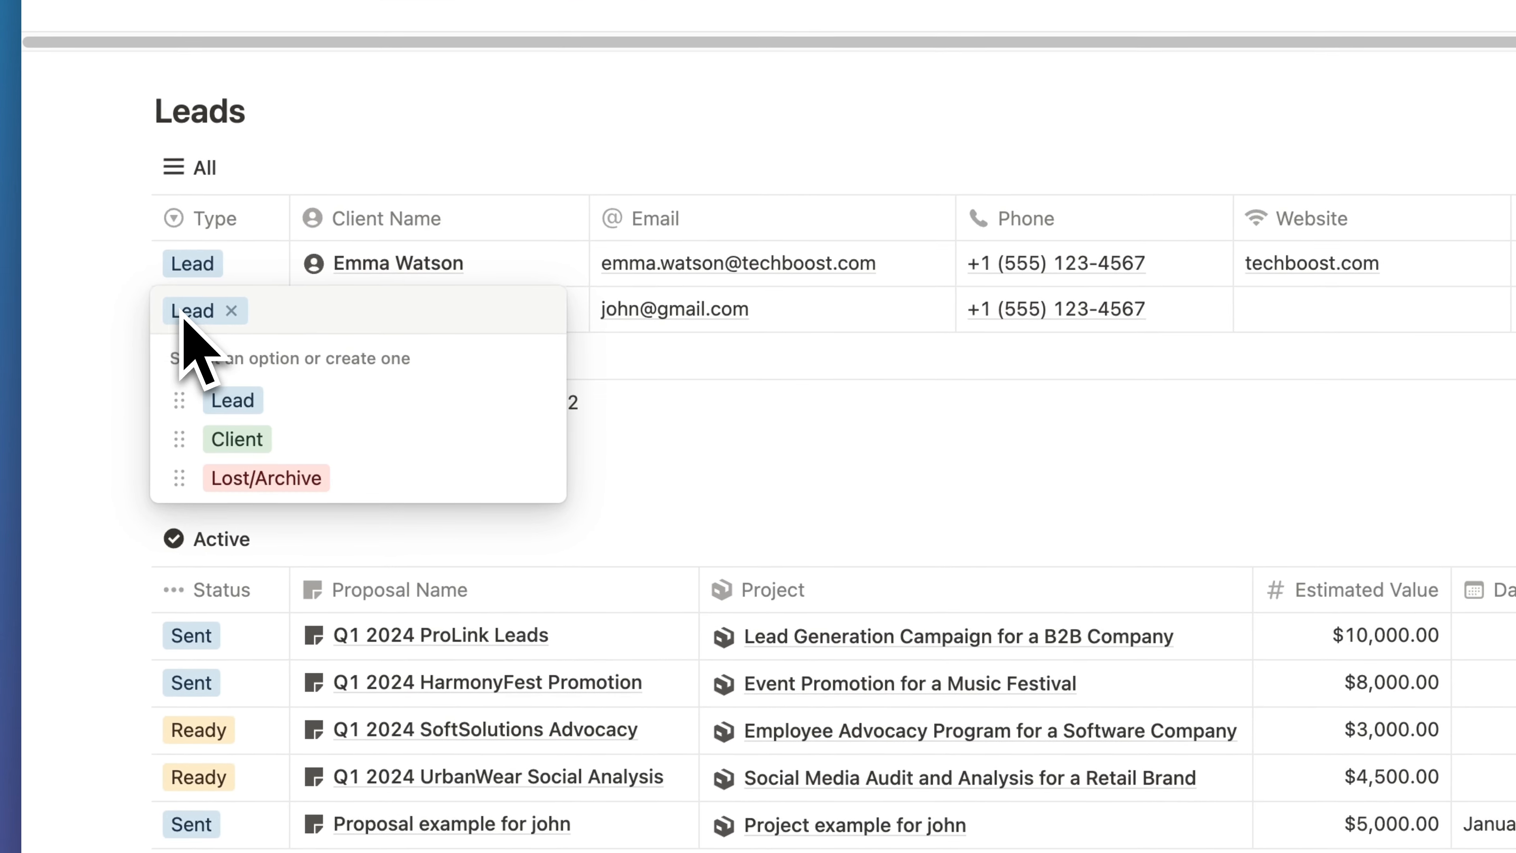
{"action": "left_click", "coordinate": [280, 435]}
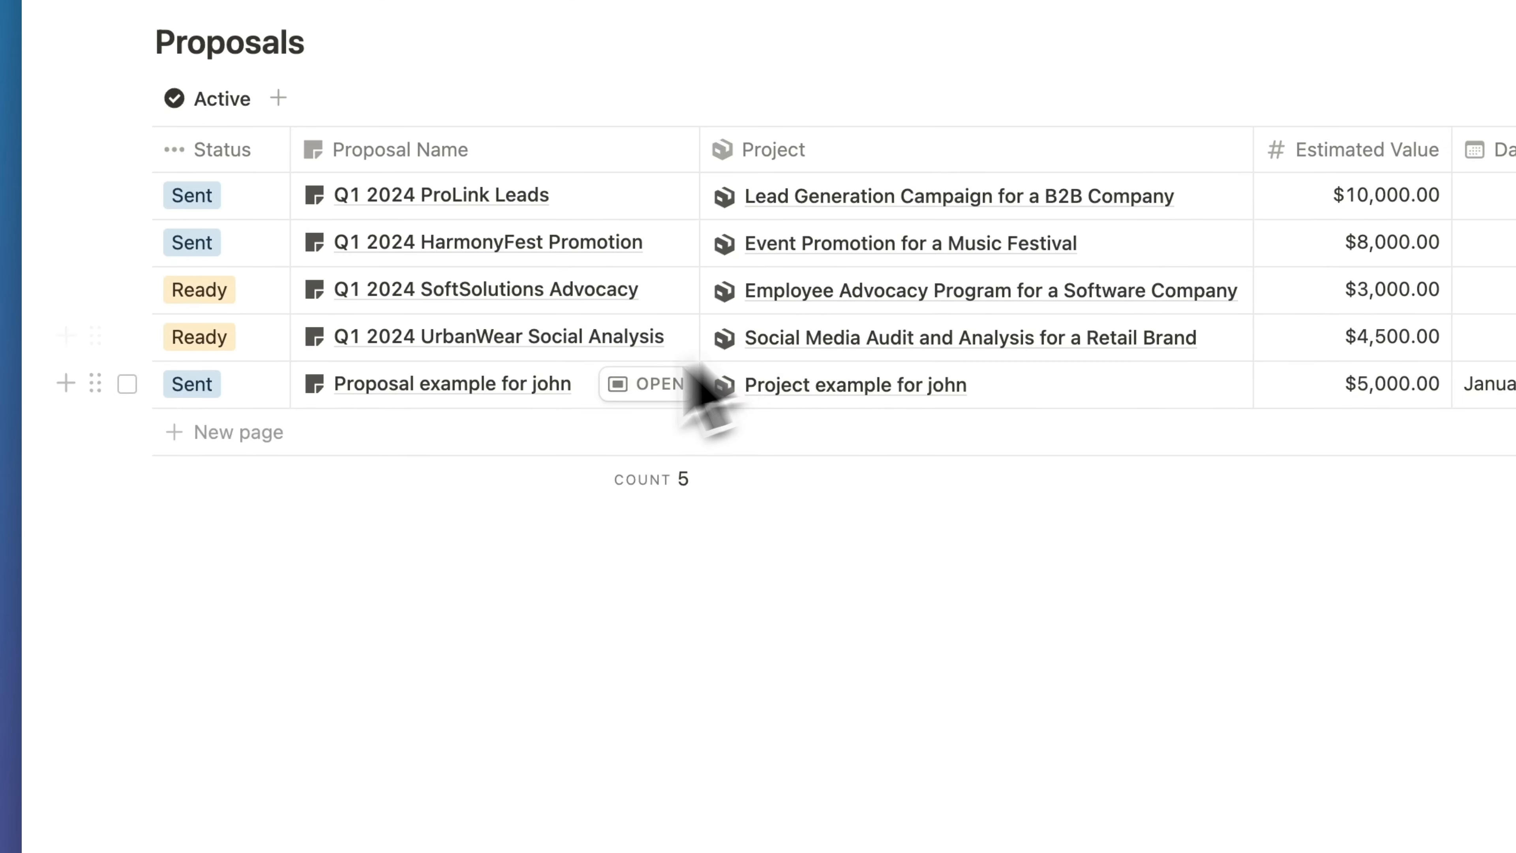
{"action": "left_click", "coordinate": [210, 386]}
{"action": "left_click", "coordinate": [330, 573]}
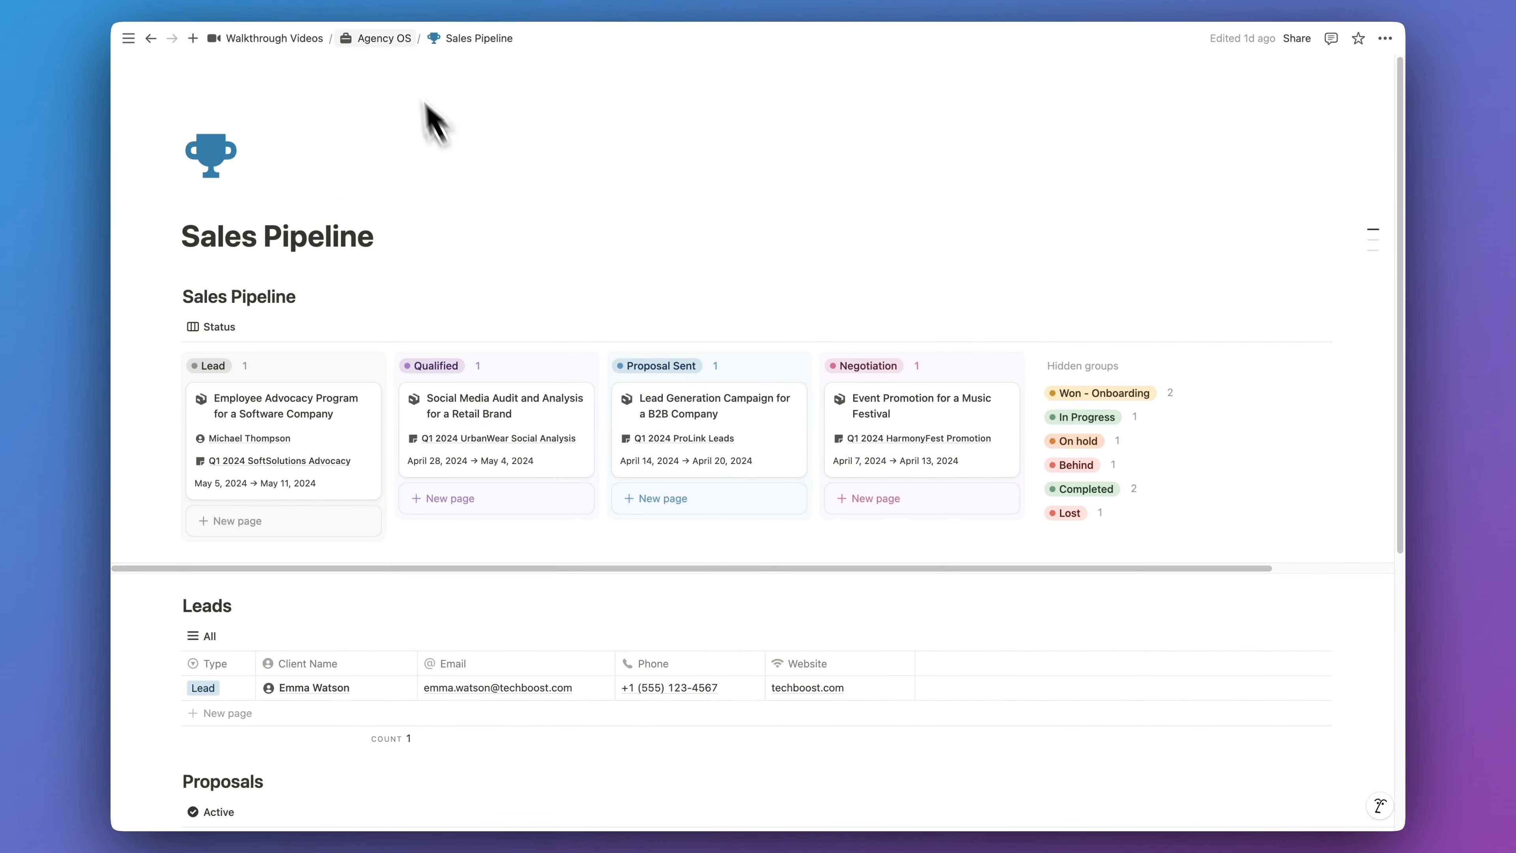
Step: Go to Clients Projects through Agency OS and look through its Timeline, Calendar, Active, Done and All views, ending on Status
{"action": "left_click", "coordinate": [384, 38]}
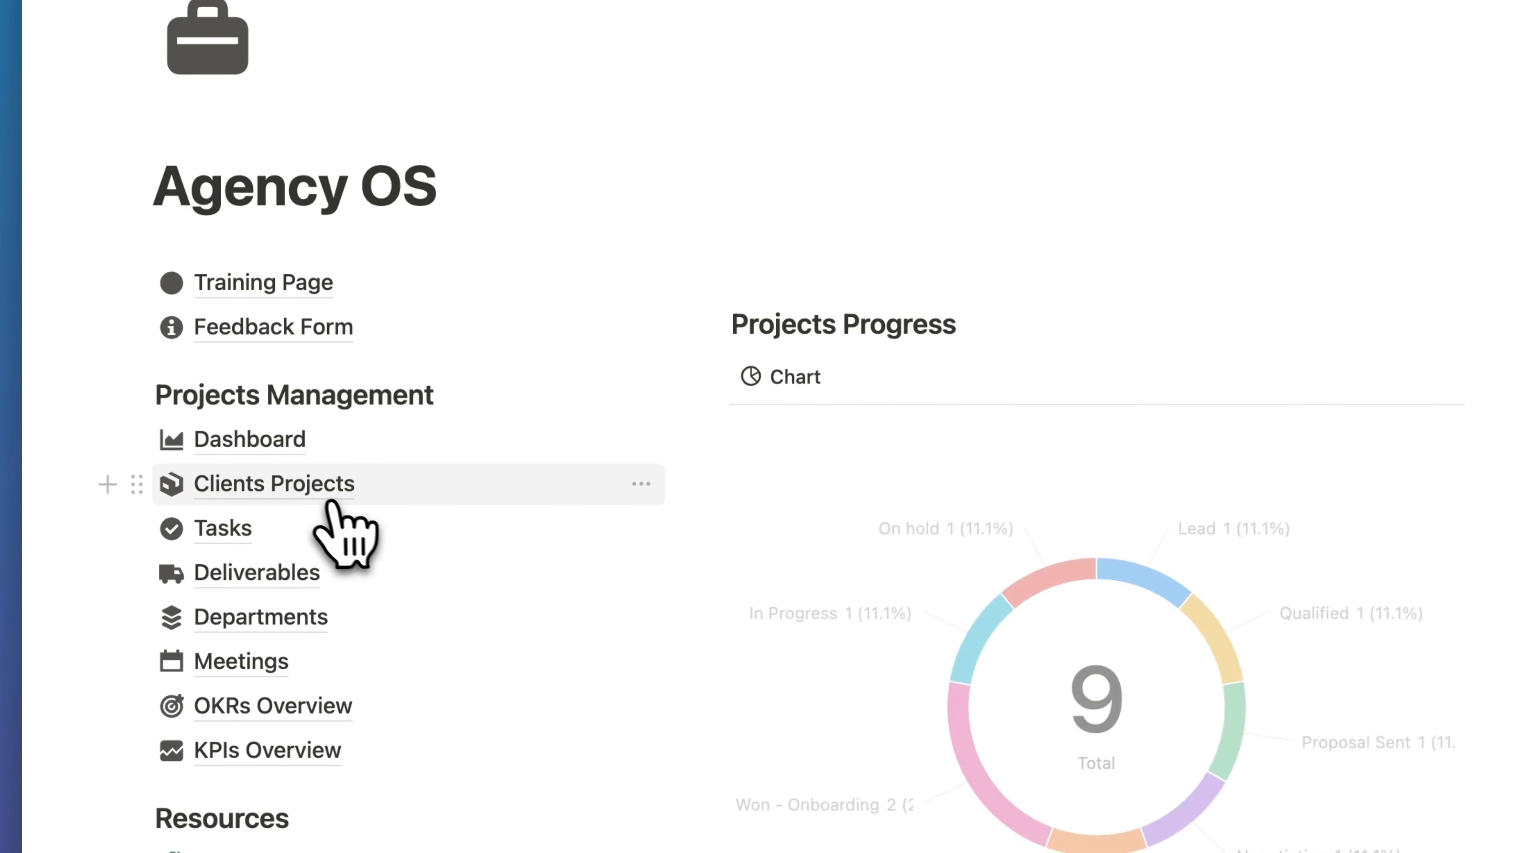
{"action": "left_click", "coordinate": [330, 503]}
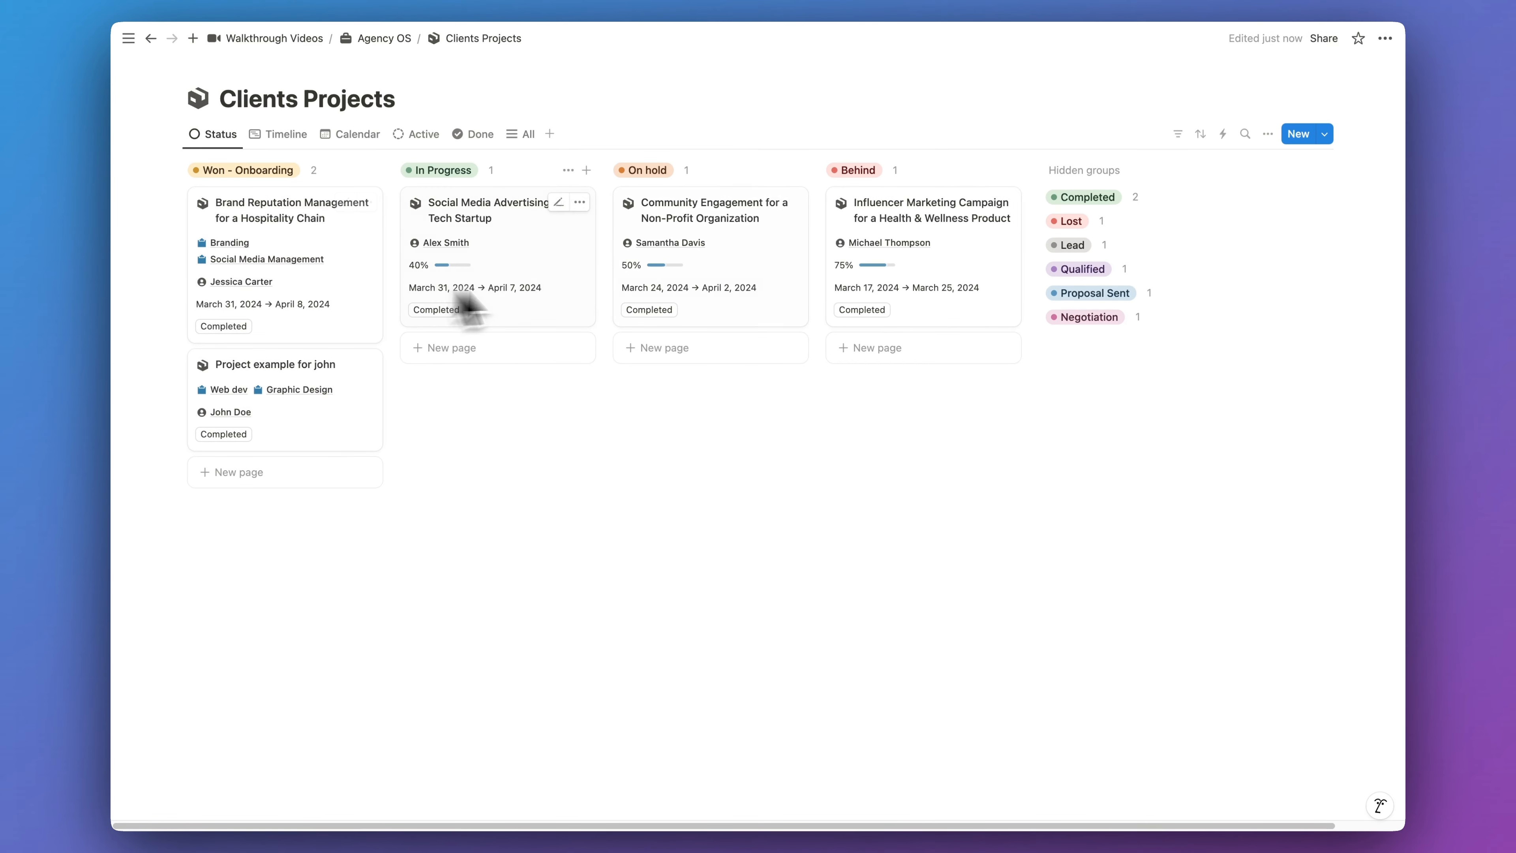
{"action": "left_click", "coordinate": [285, 134]}
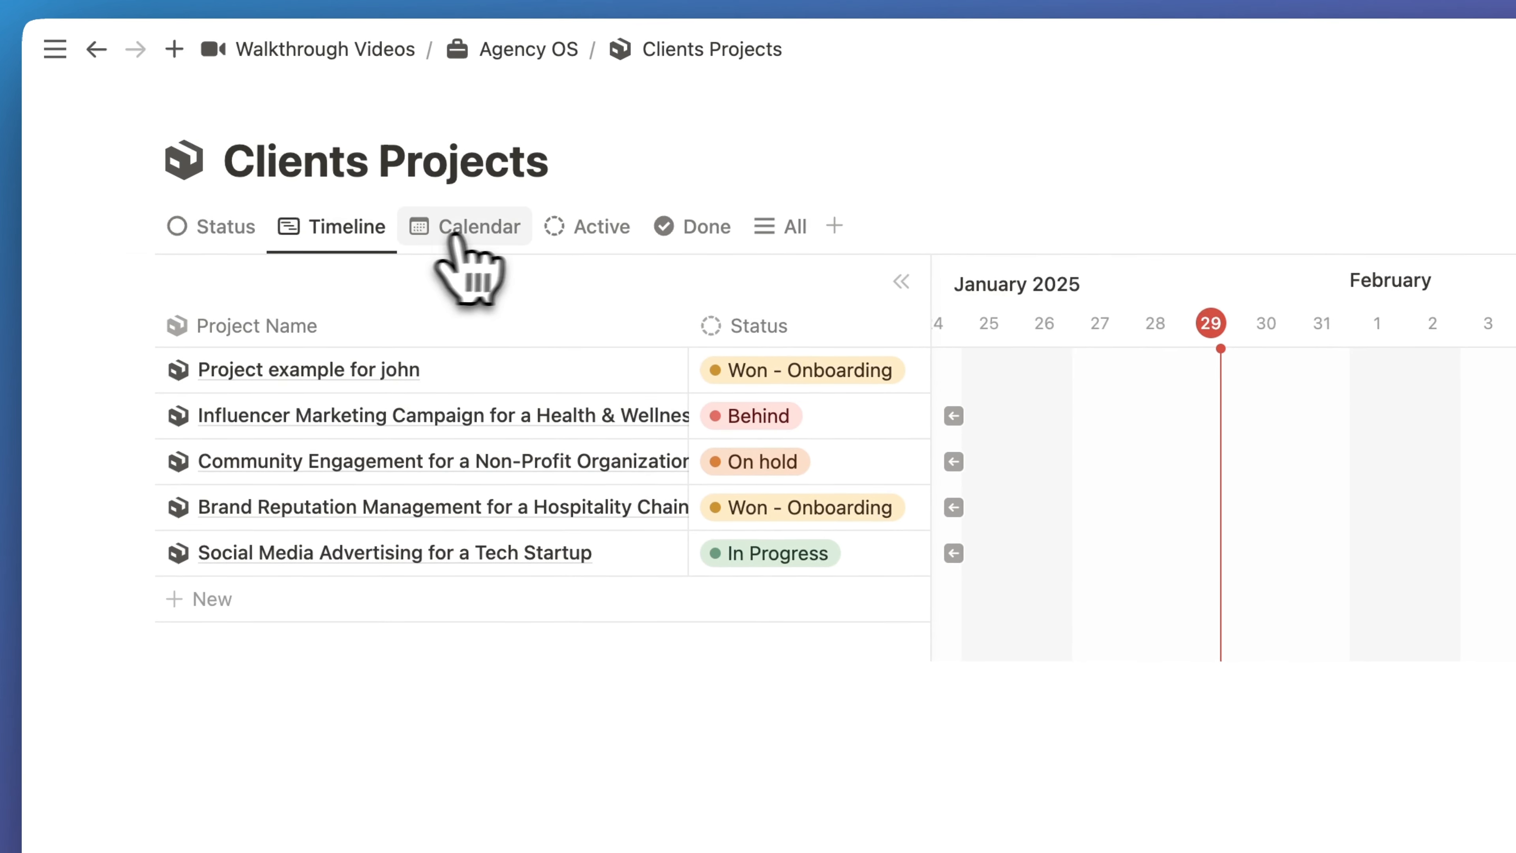
{"action": "left_click", "coordinate": [471, 227]}
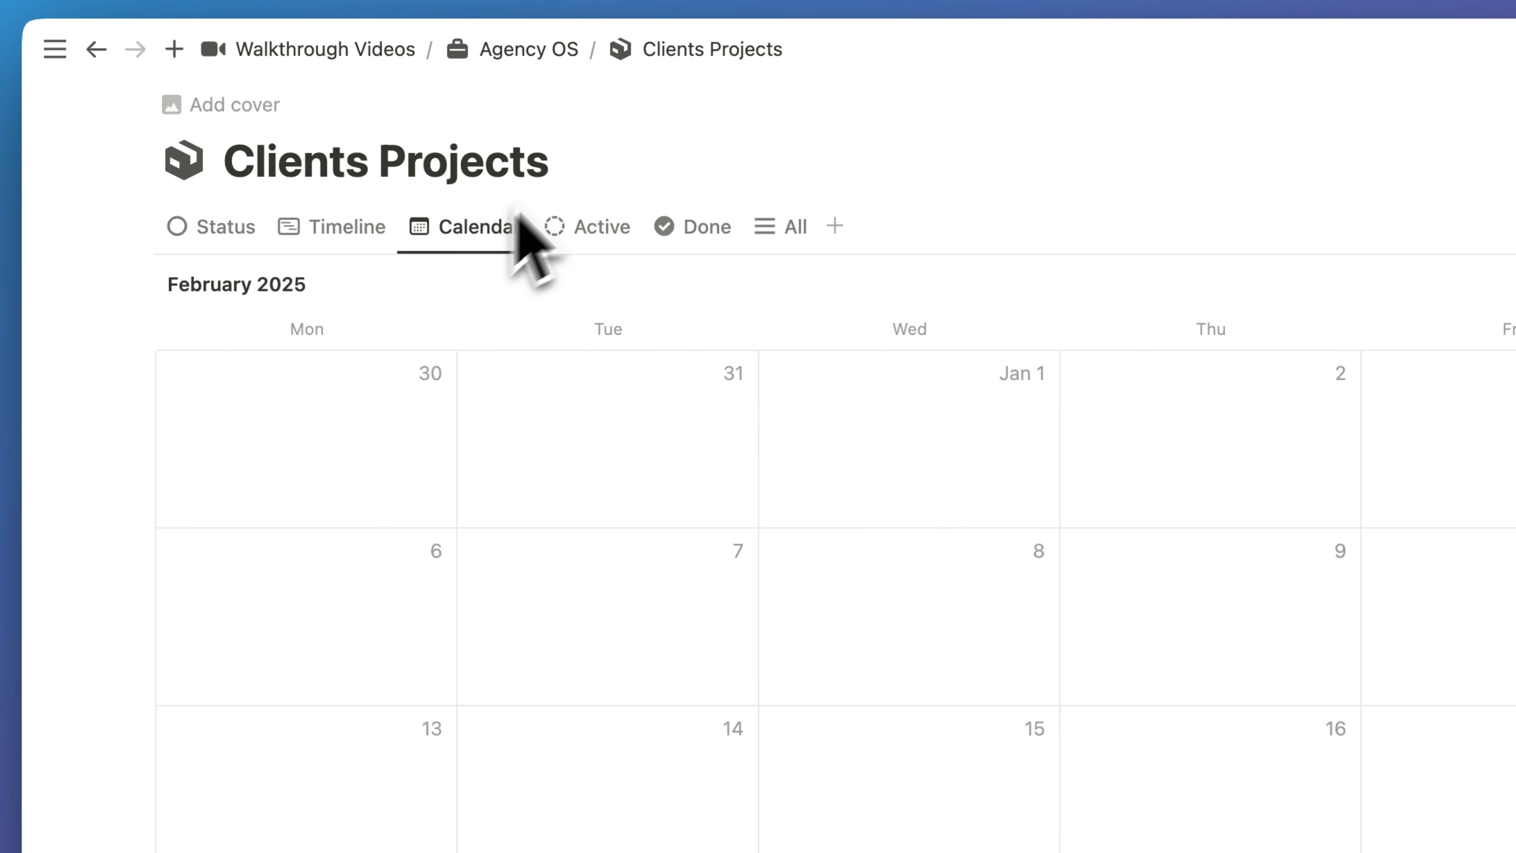
{"action": "left_click", "coordinate": [591, 233]}
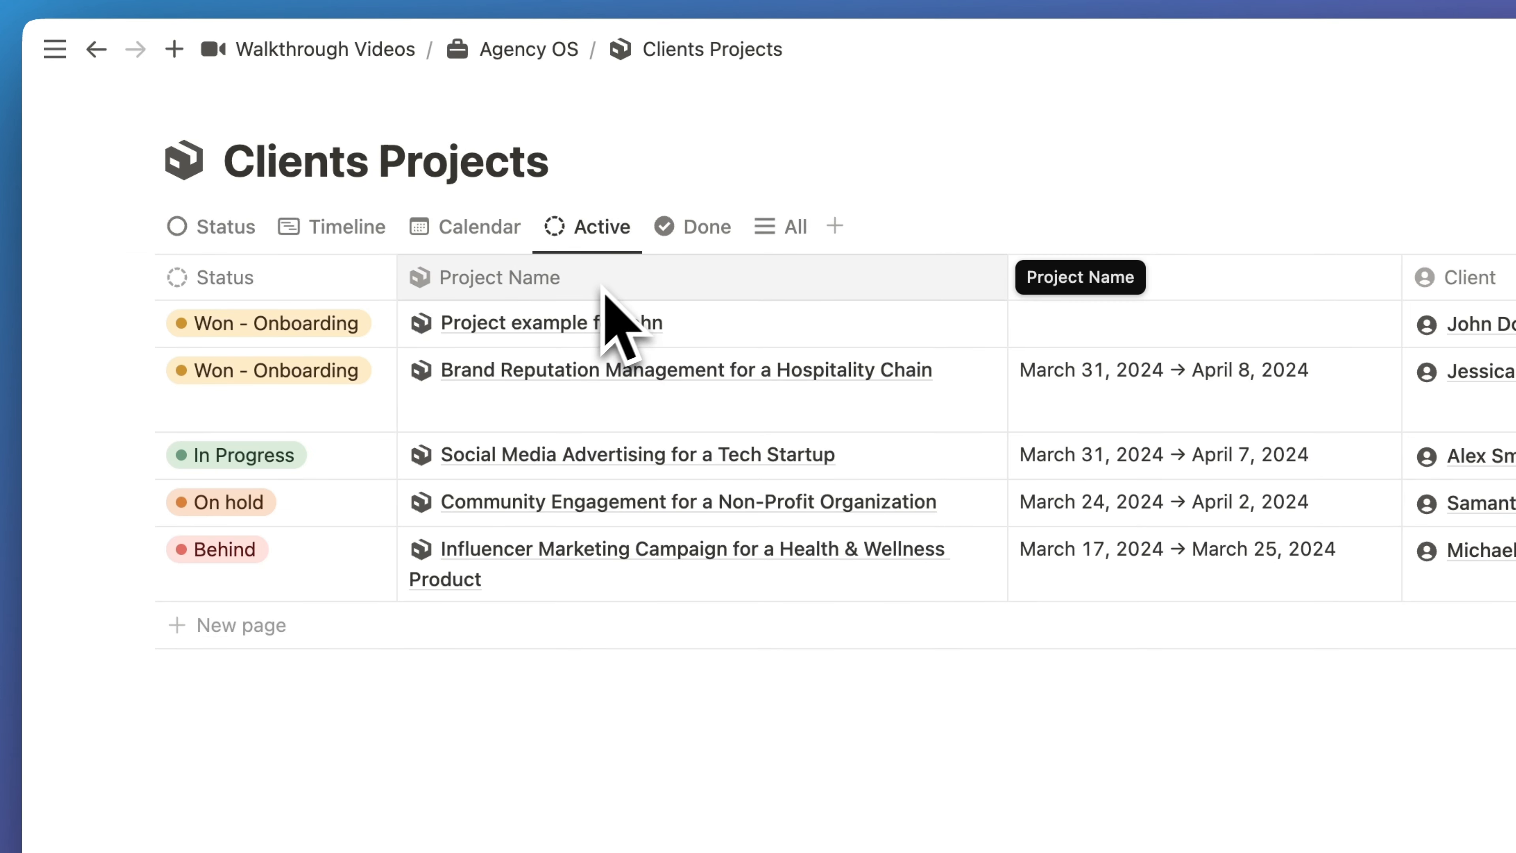
{"action": "left_click", "coordinate": [678, 232]}
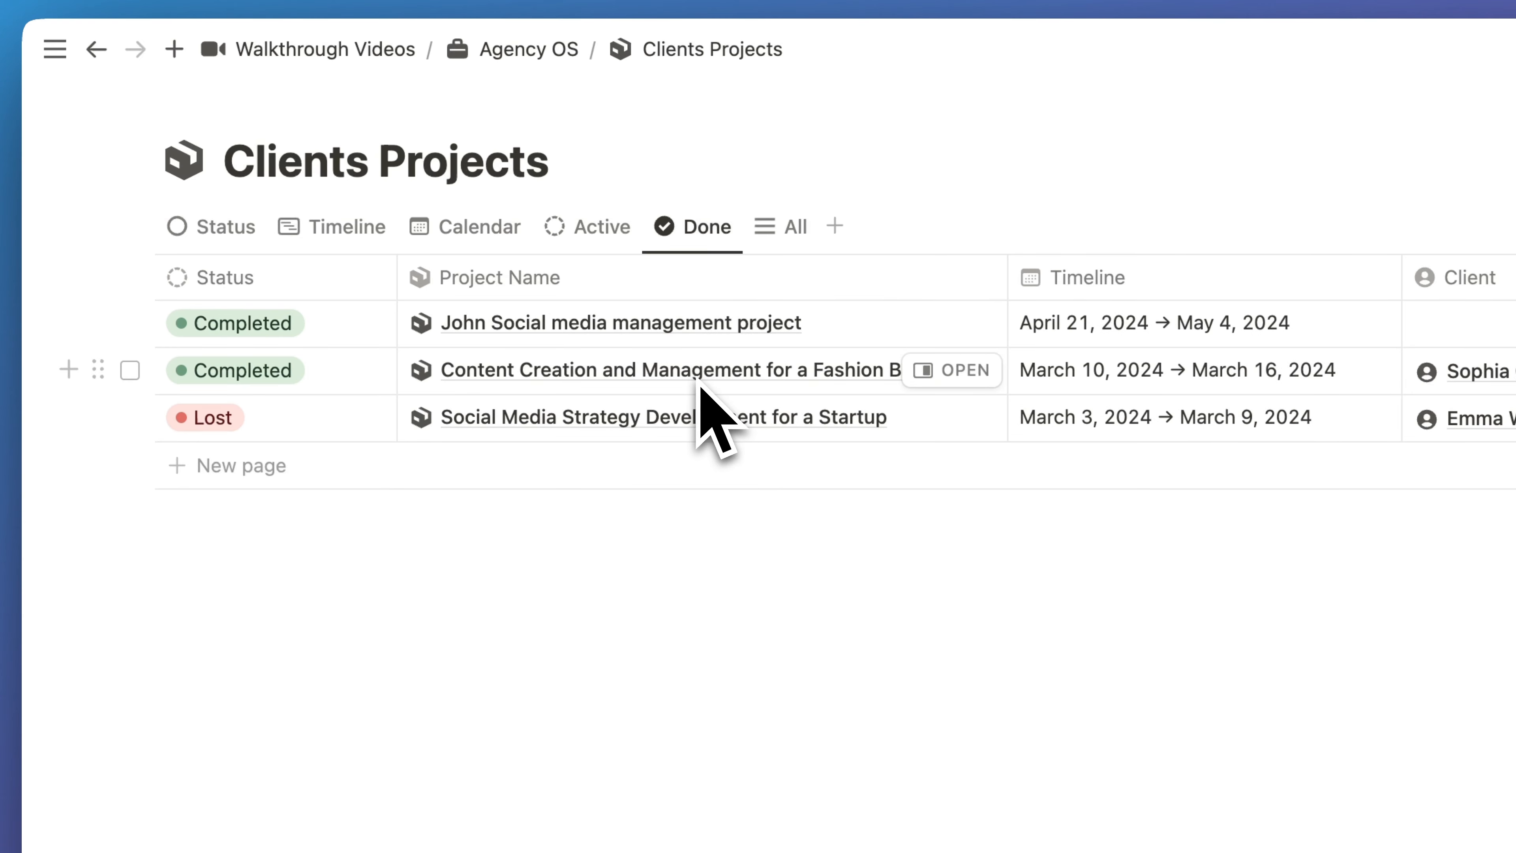
{"action": "left_click", "coordinate": [776, 235]}
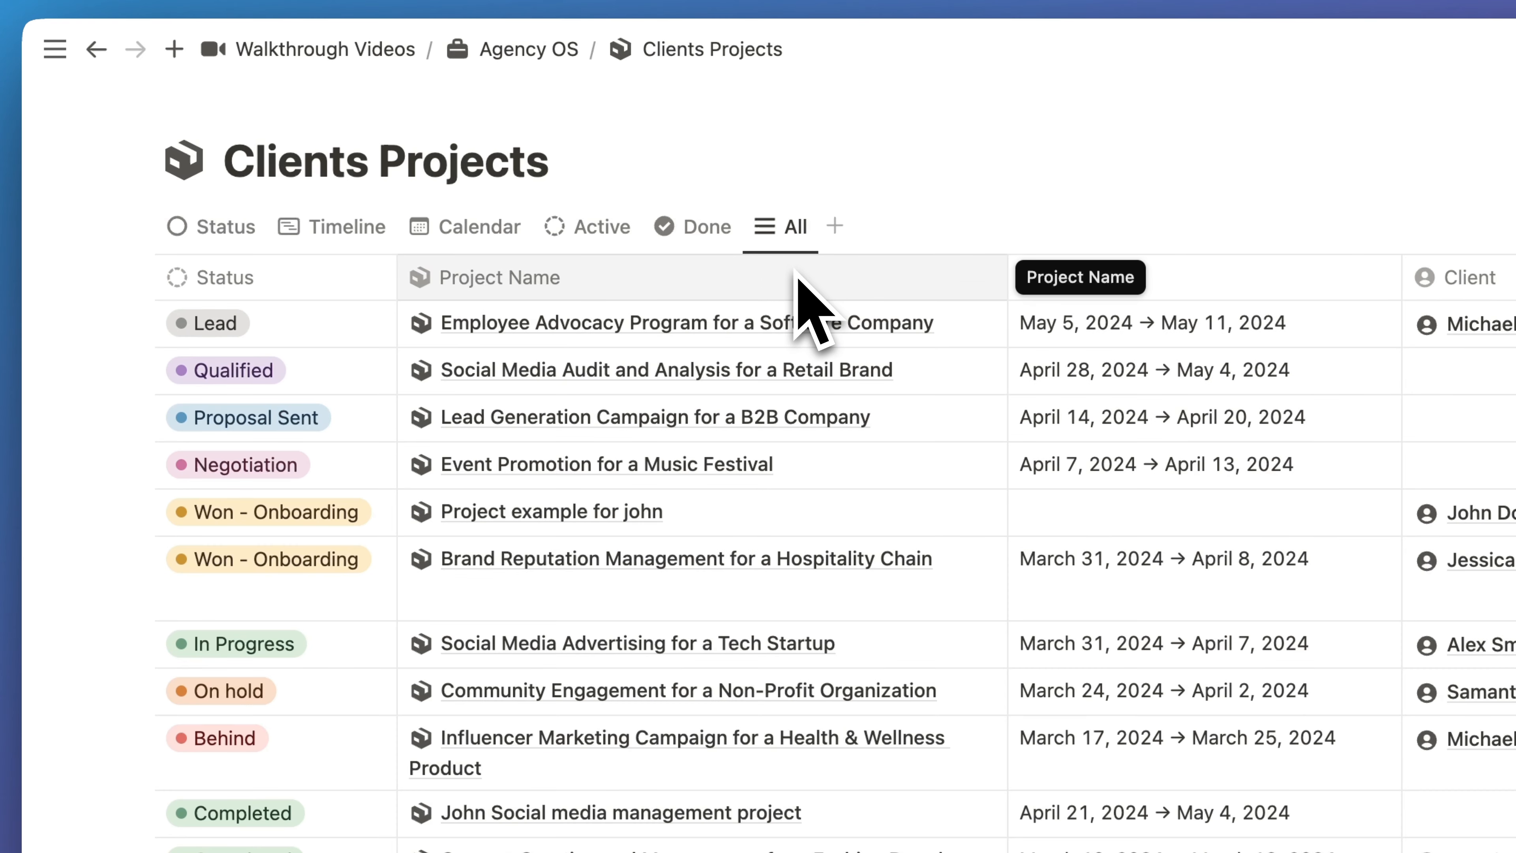
{"action": "left_click", "coordinate": [245, 230]}
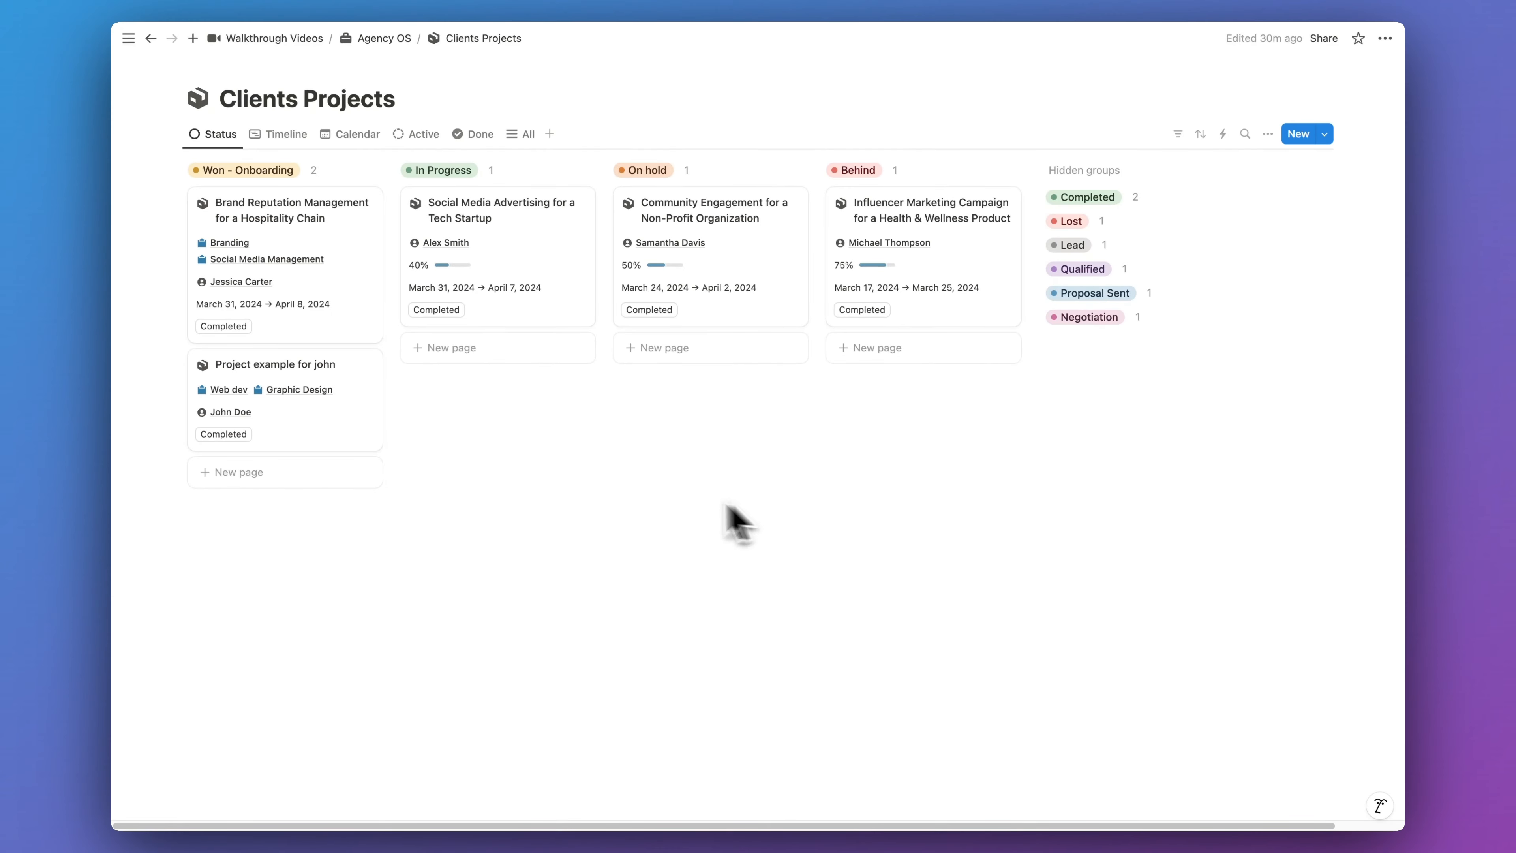
Step: Open the example project as a full page and set its Timeline from January 20, 2025 to February 9, 2025
{"action": "left_click", "coordinate": [345, 432]}
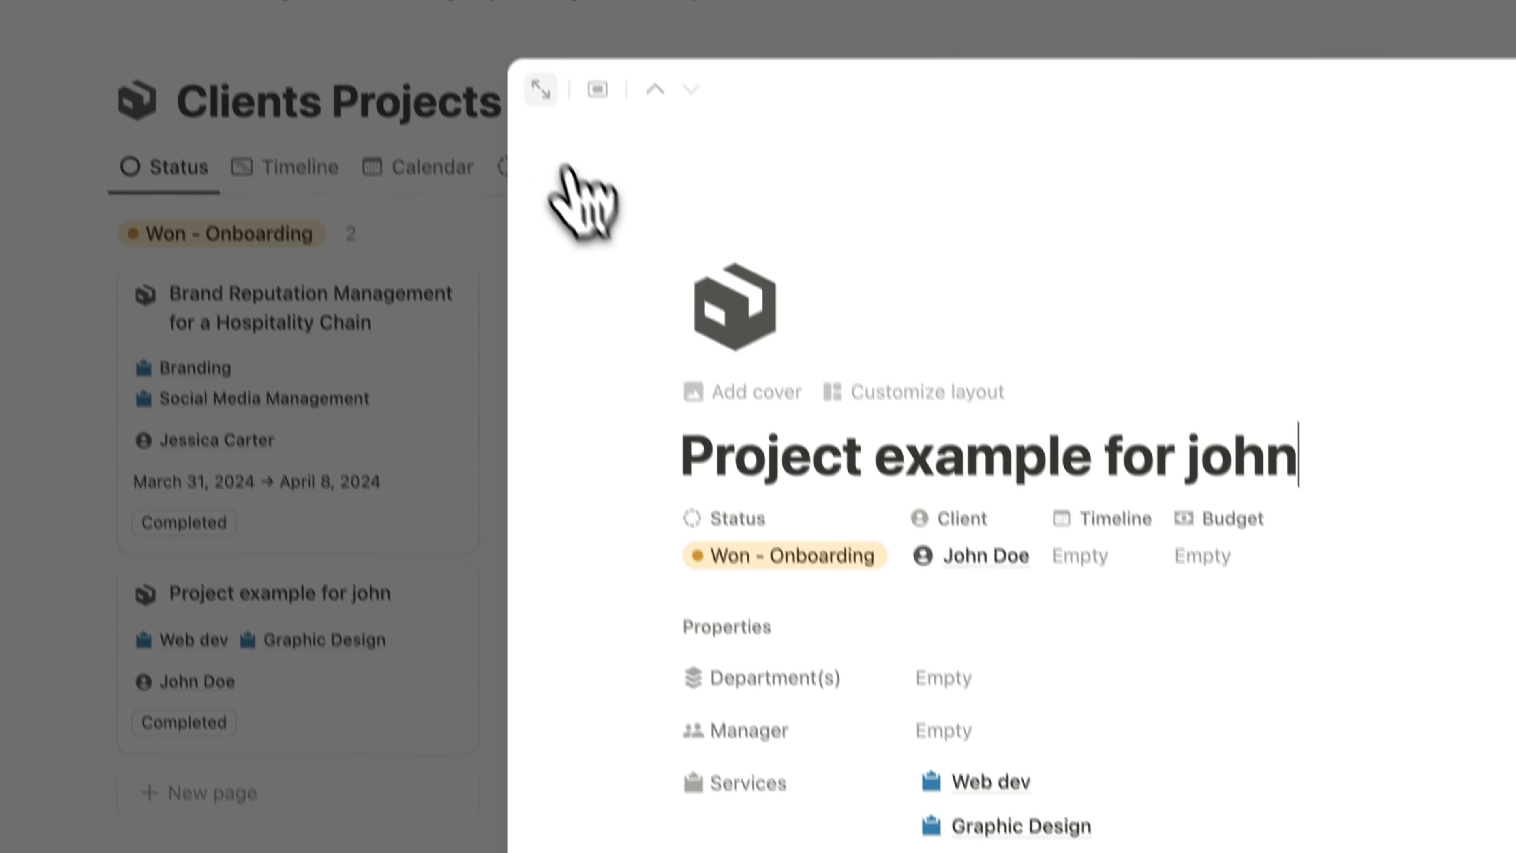
{"action": "left_click", "coordinate": [542, 91]}
{"action": "left_click", "coordinate": [548, 523]}
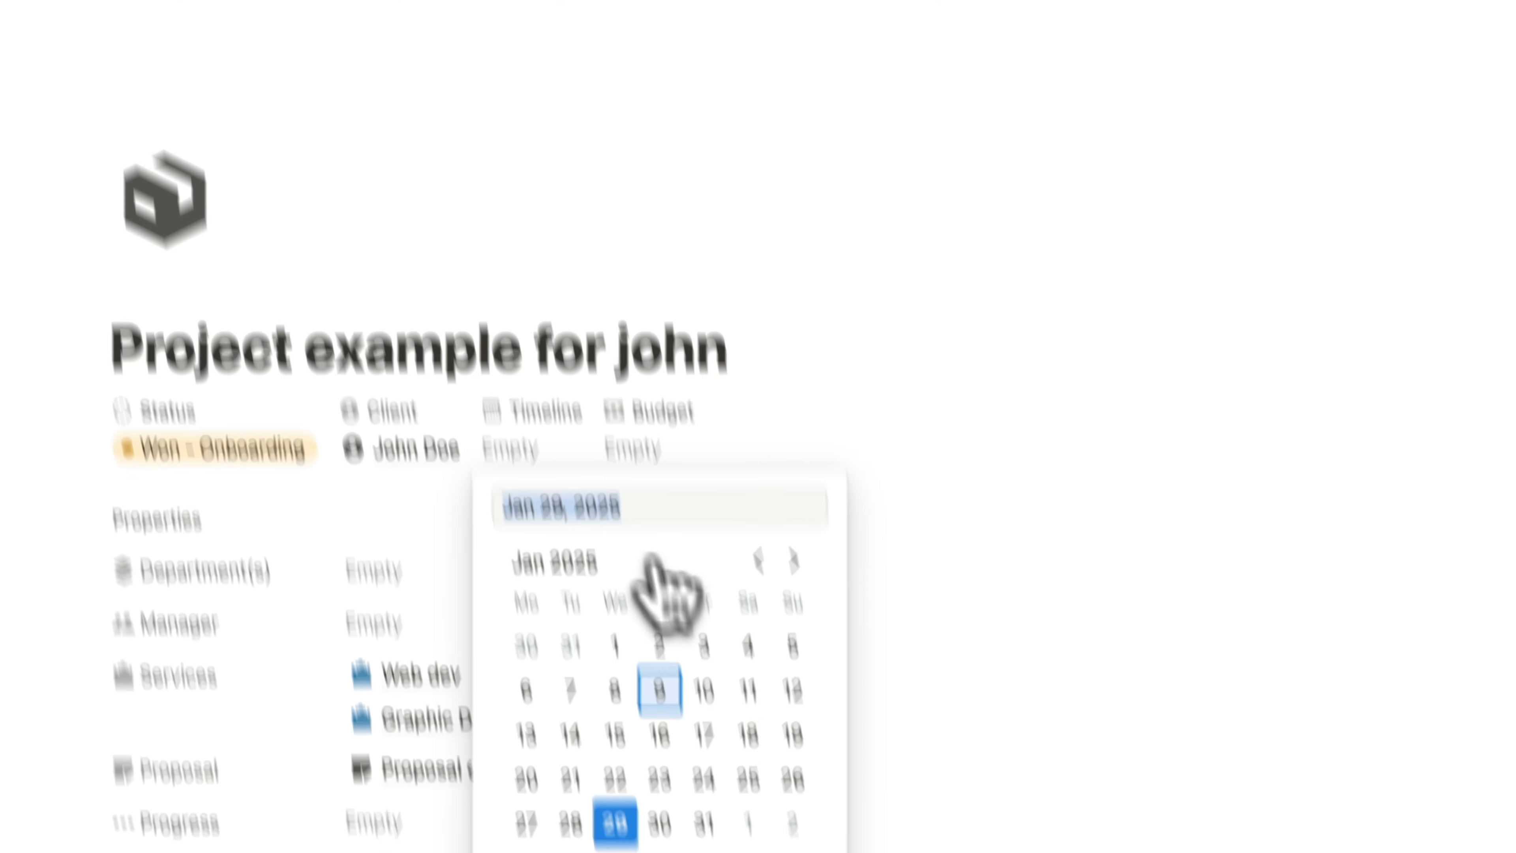
{"action": "left_click", "coordinate": [526, 778]}
{"action": "left_click", "coordinate": [750, 721]}
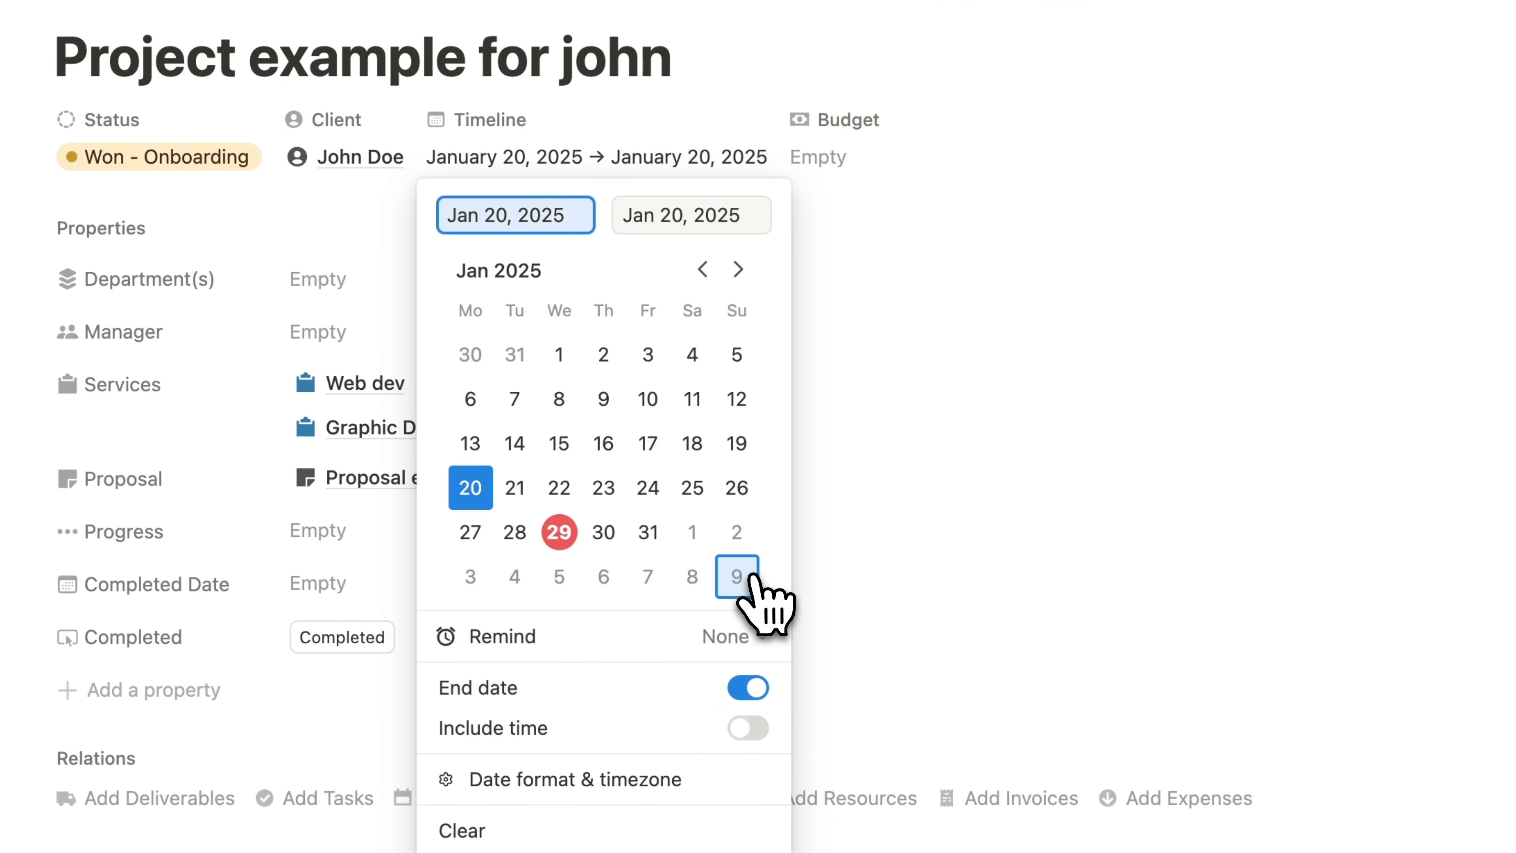
{"action": "left_click", "coordinate": [736, 576]}
Step: Set the example project's Budget to 5000 and link the Development department to it
{"action": "left_click", "coordinate": [823, 157]}
{"action": "type", "text": "5000"}
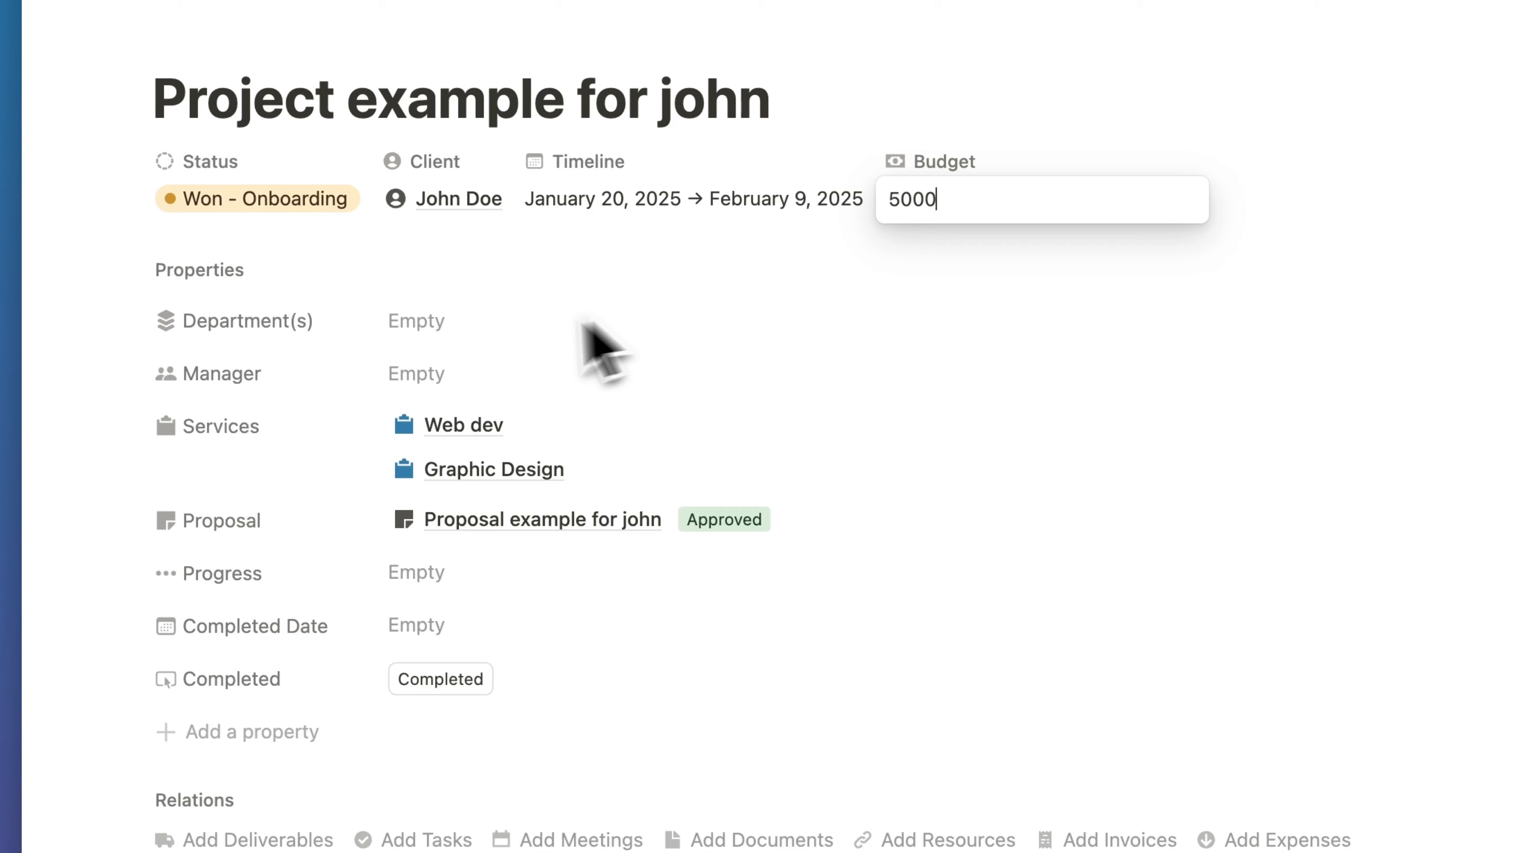
{"action": "left_click", "coordinate": [490, 325]}
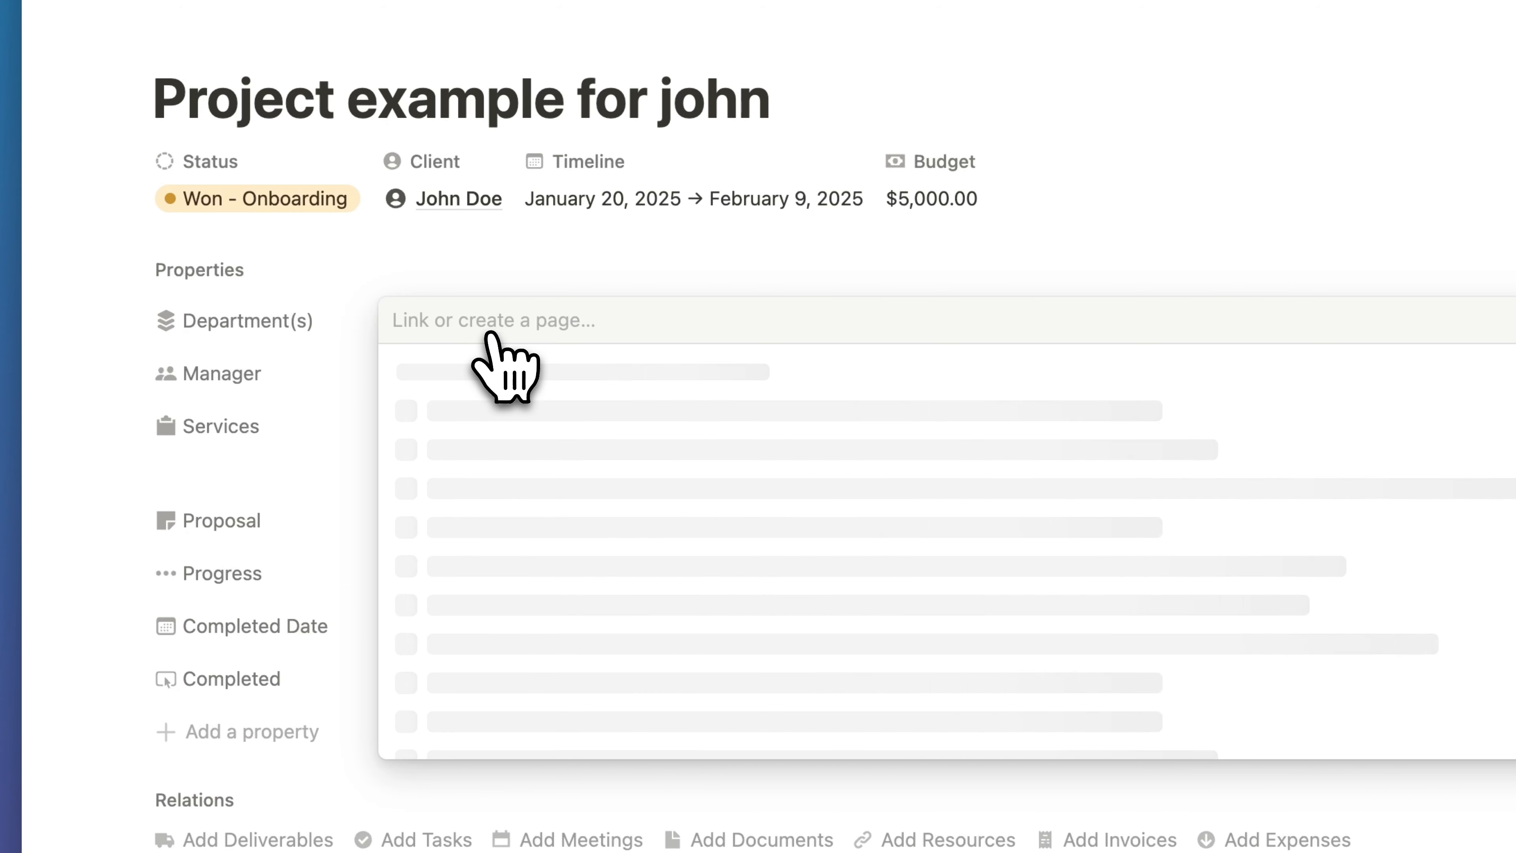
{"action": "left_click", "coordinate": [508, 643]}
{"action": "left_click", "coordinate": [349, 351]}
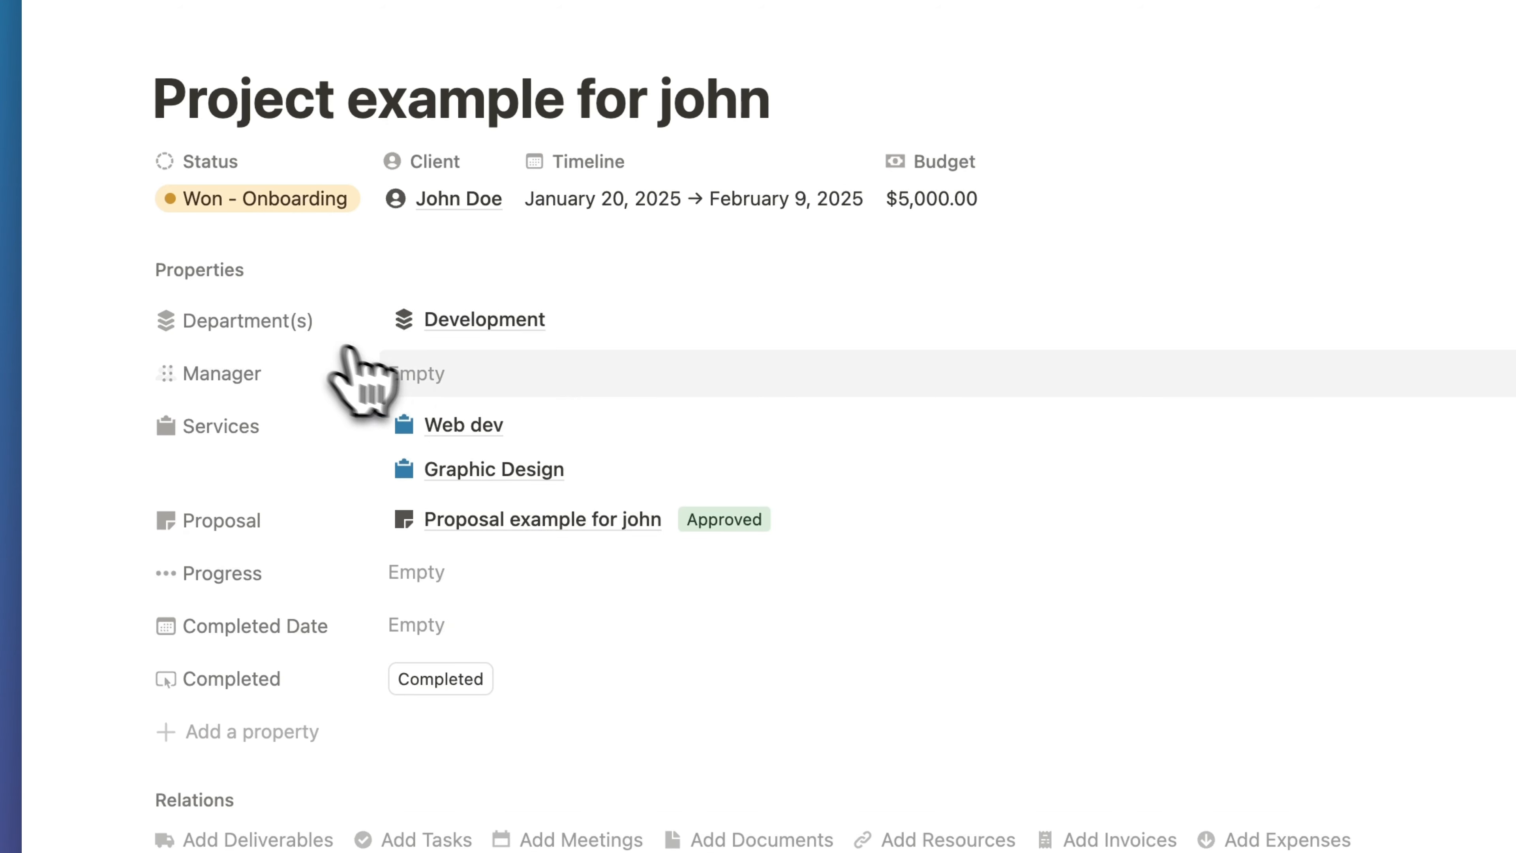
Step: Assign a team member as the example project's Manager
{"action": "left_click", "coordinate": [445, 375]}
{"action": "left_click", "coordinate": [465, 464]}
{"action": "left_click", "coordinate": [289, 358]}
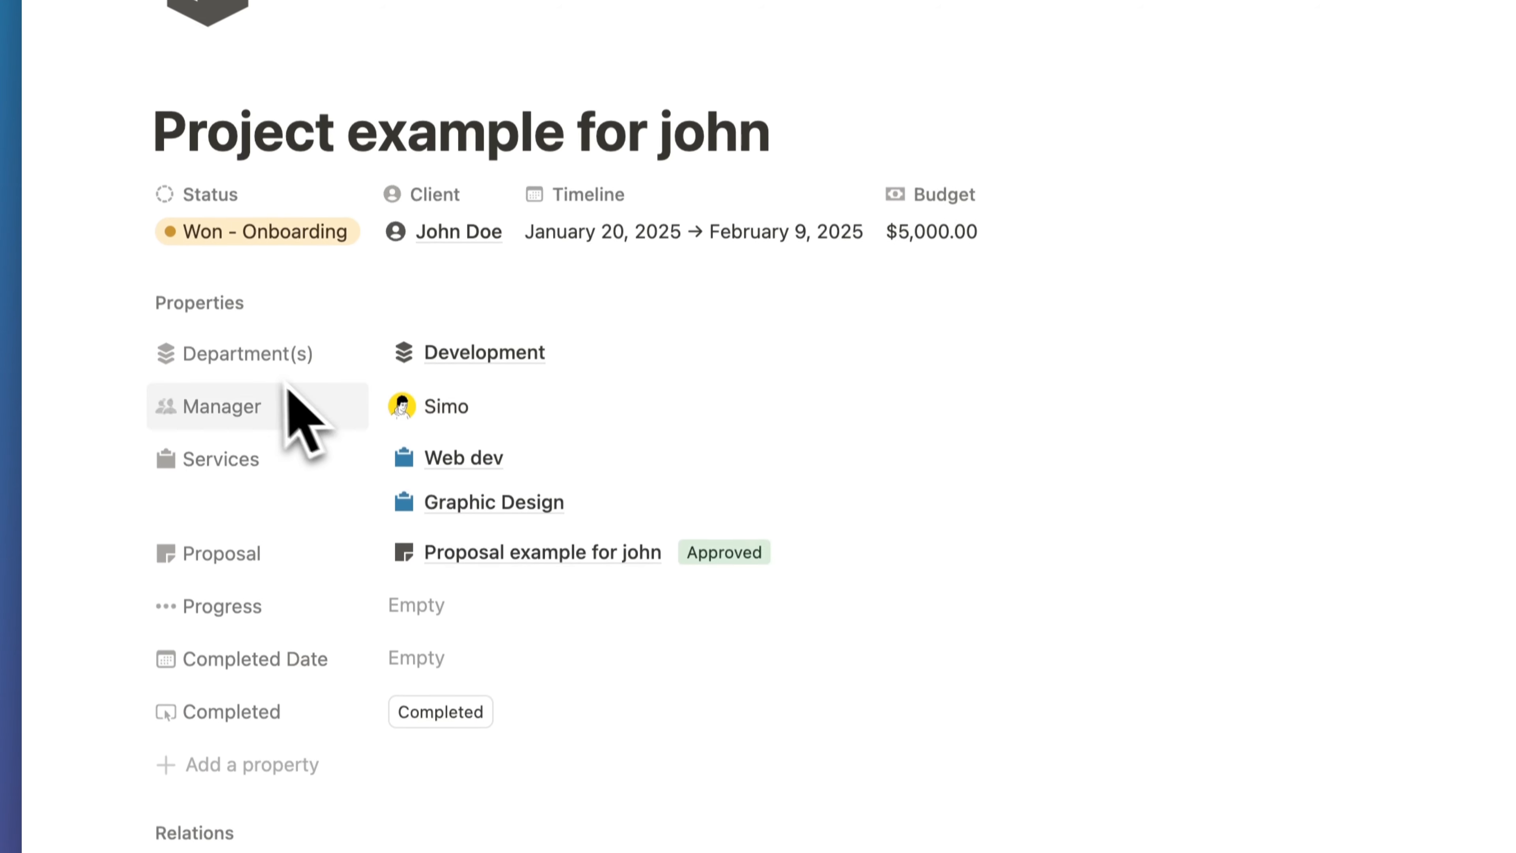
Step: Look over the example project's properties, including Progress, Completed Date and its Status field
{"action": "scroll", "coordinate": [406, 420], "scroll_direction": "down", "scroll_amount": 3}
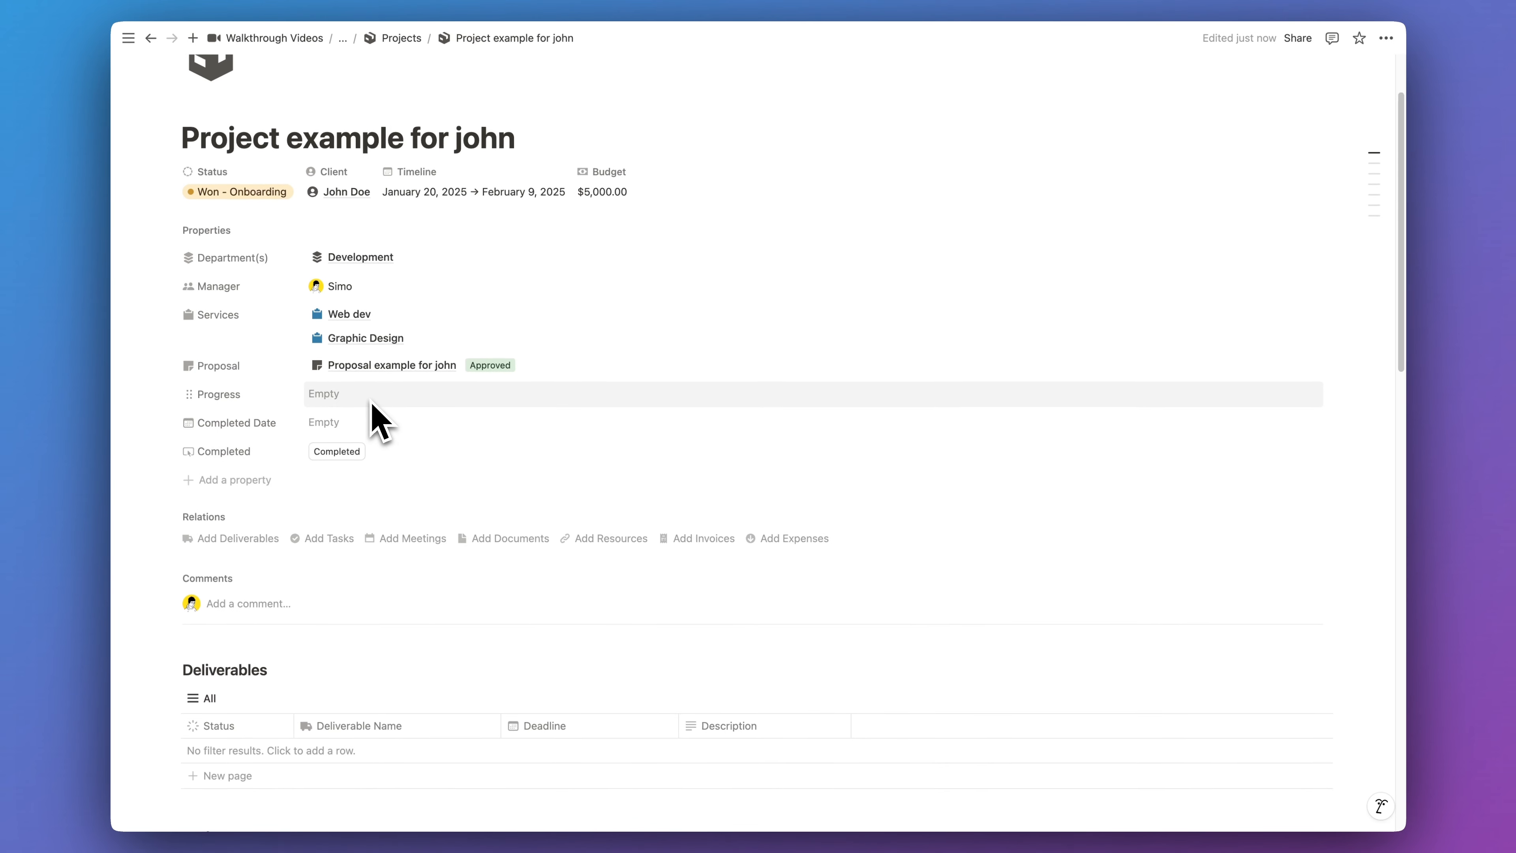
{"action": "scroll", "coordinate": [372, 412], "scroll_direction": "down", "scroll_amount": 1}
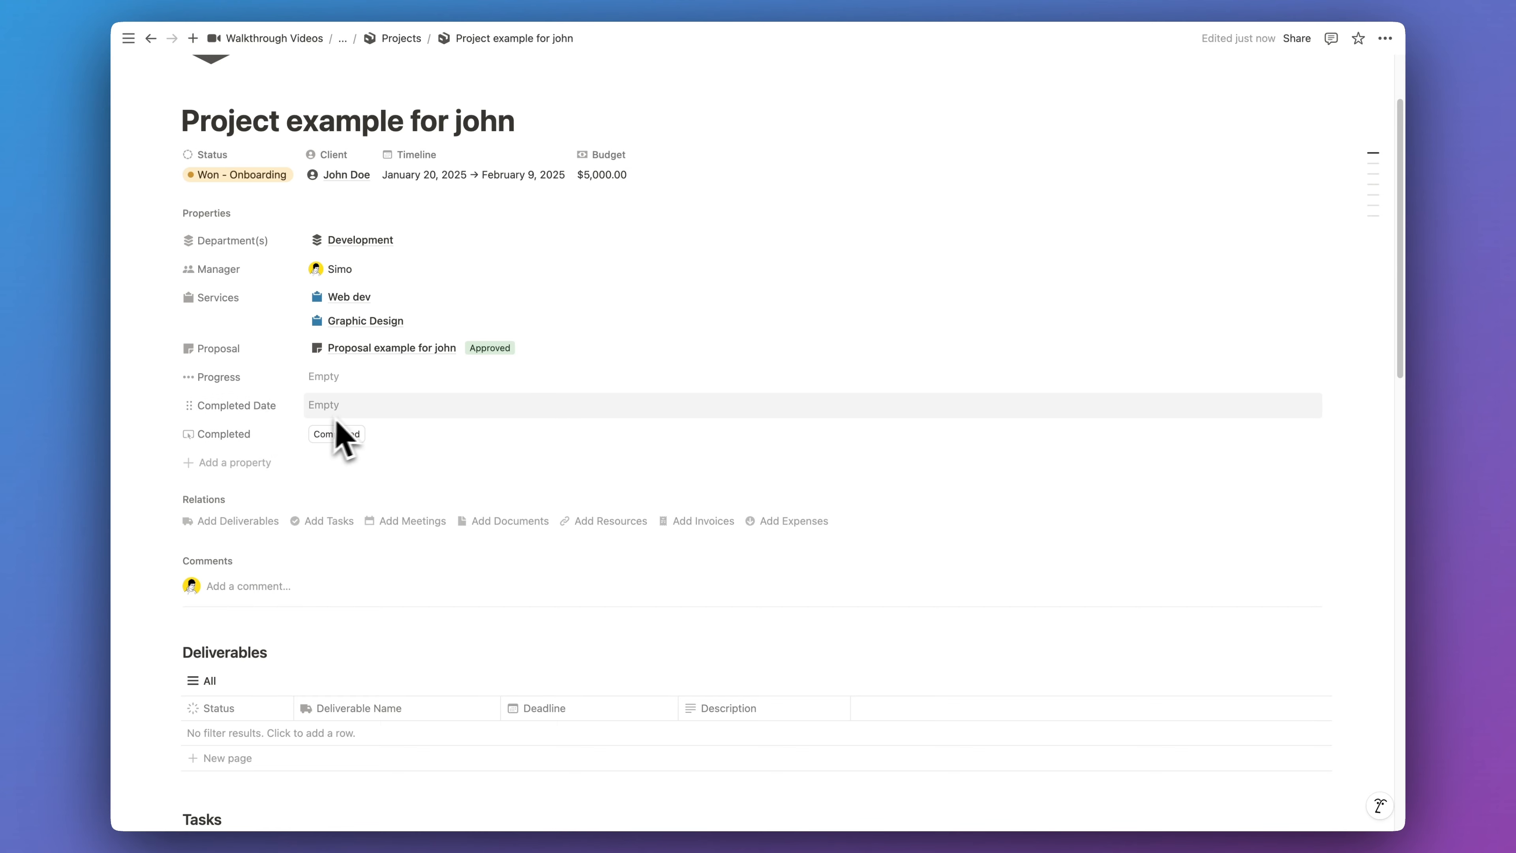
{"action": "scroll", "coordinate": [394, 439], "scroll_direction": "up", "scroll_amount": 1}
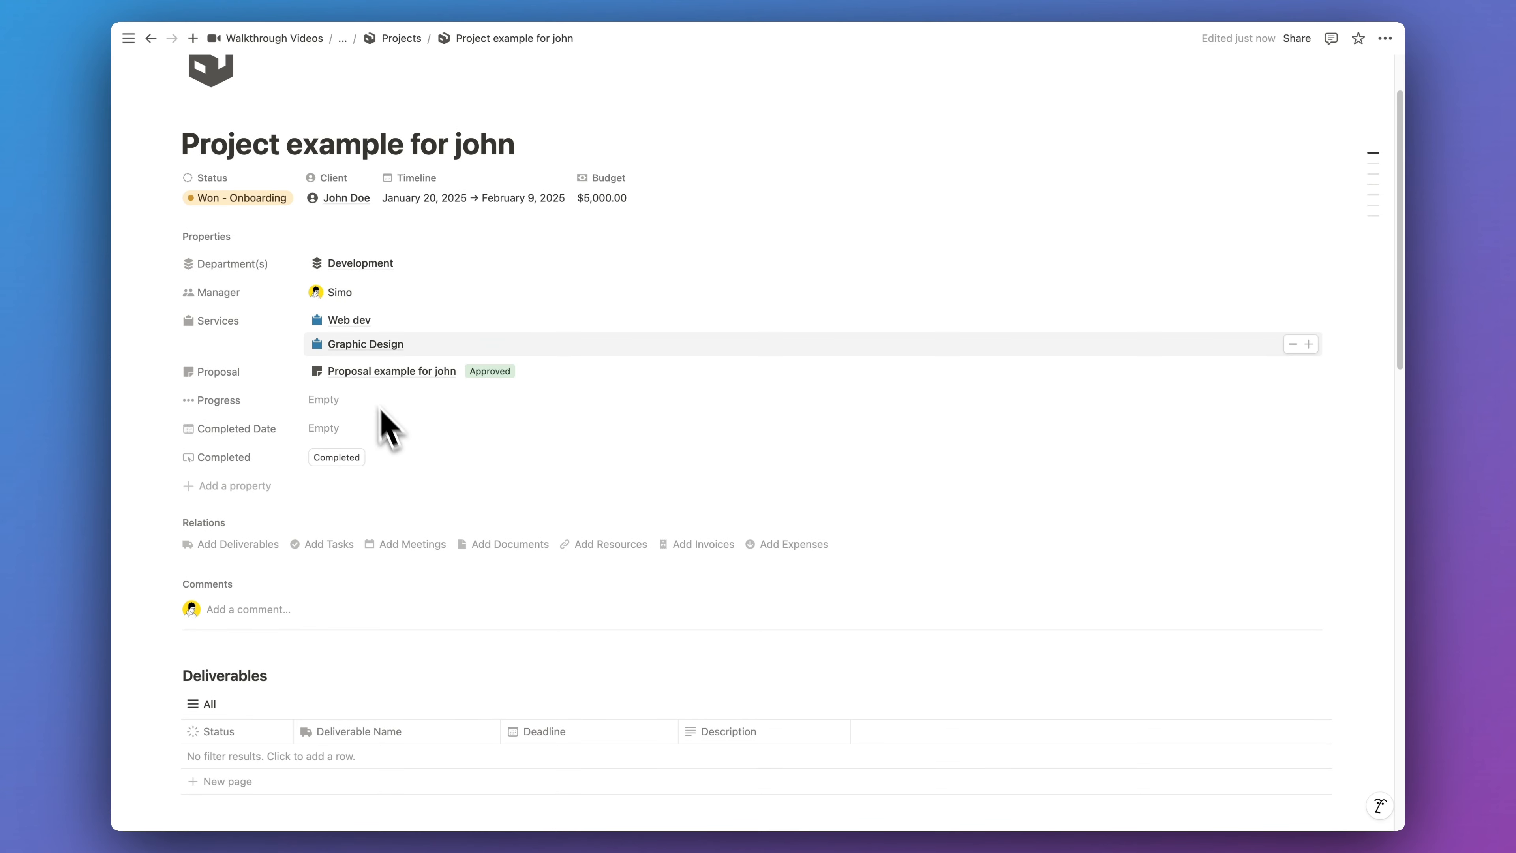
{"action": "left_click", "coordinate": [235, 201]}
{"action": "left_click", "coordinate": [537, 470]}
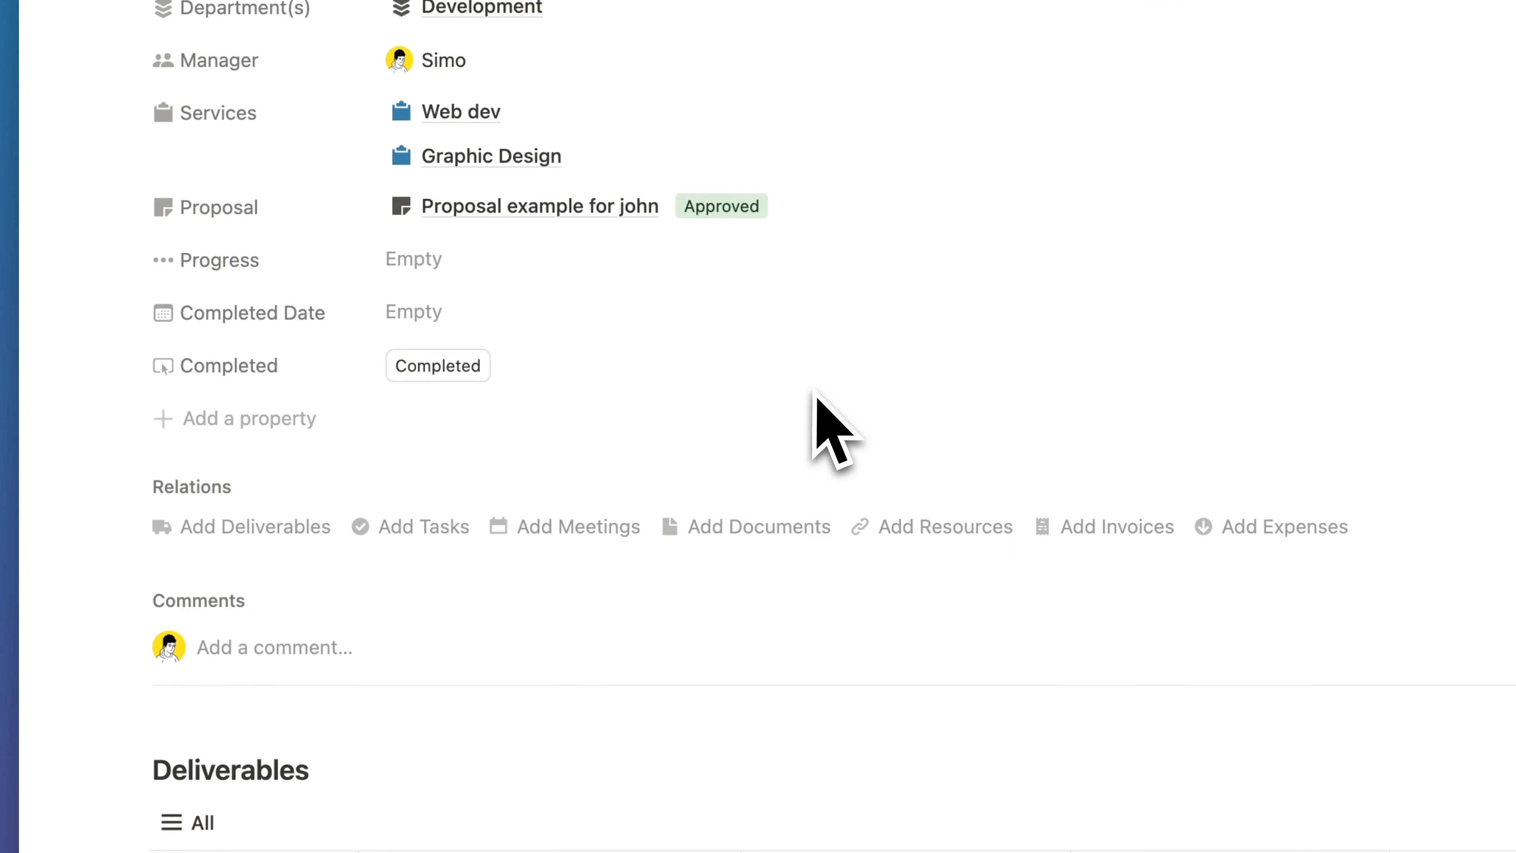
Step: Add Deliverable #1 to the project's Deliverables table with a deadline of February 2, 2025
{"action": "scroll", "coordinate": [814, 397], "scroll_direction": "down", "scroll_amount": 10}
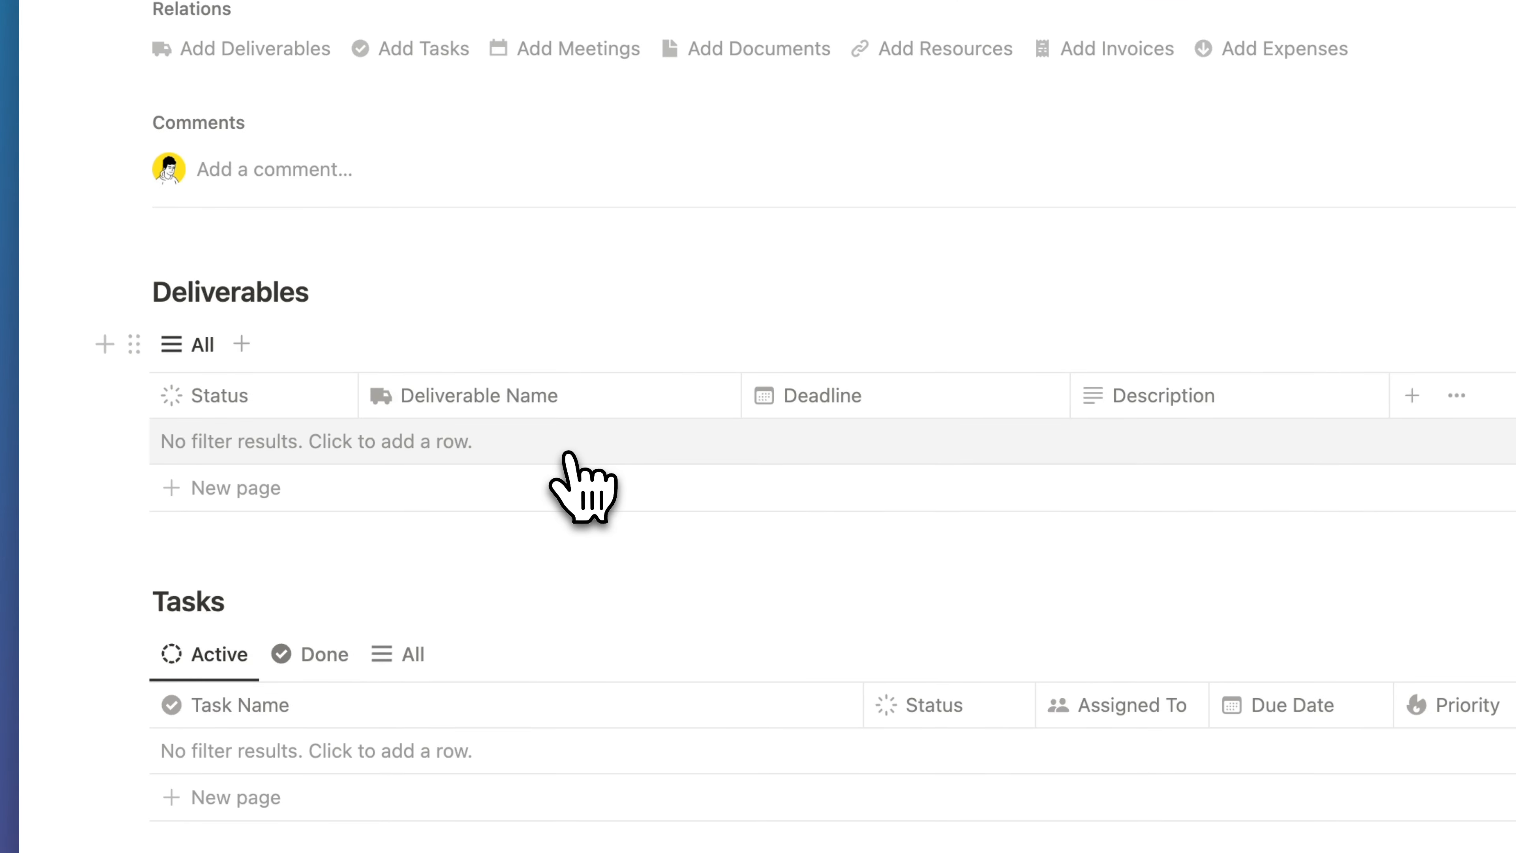
{"action": "left_click", "coordinate": [570, 460]}
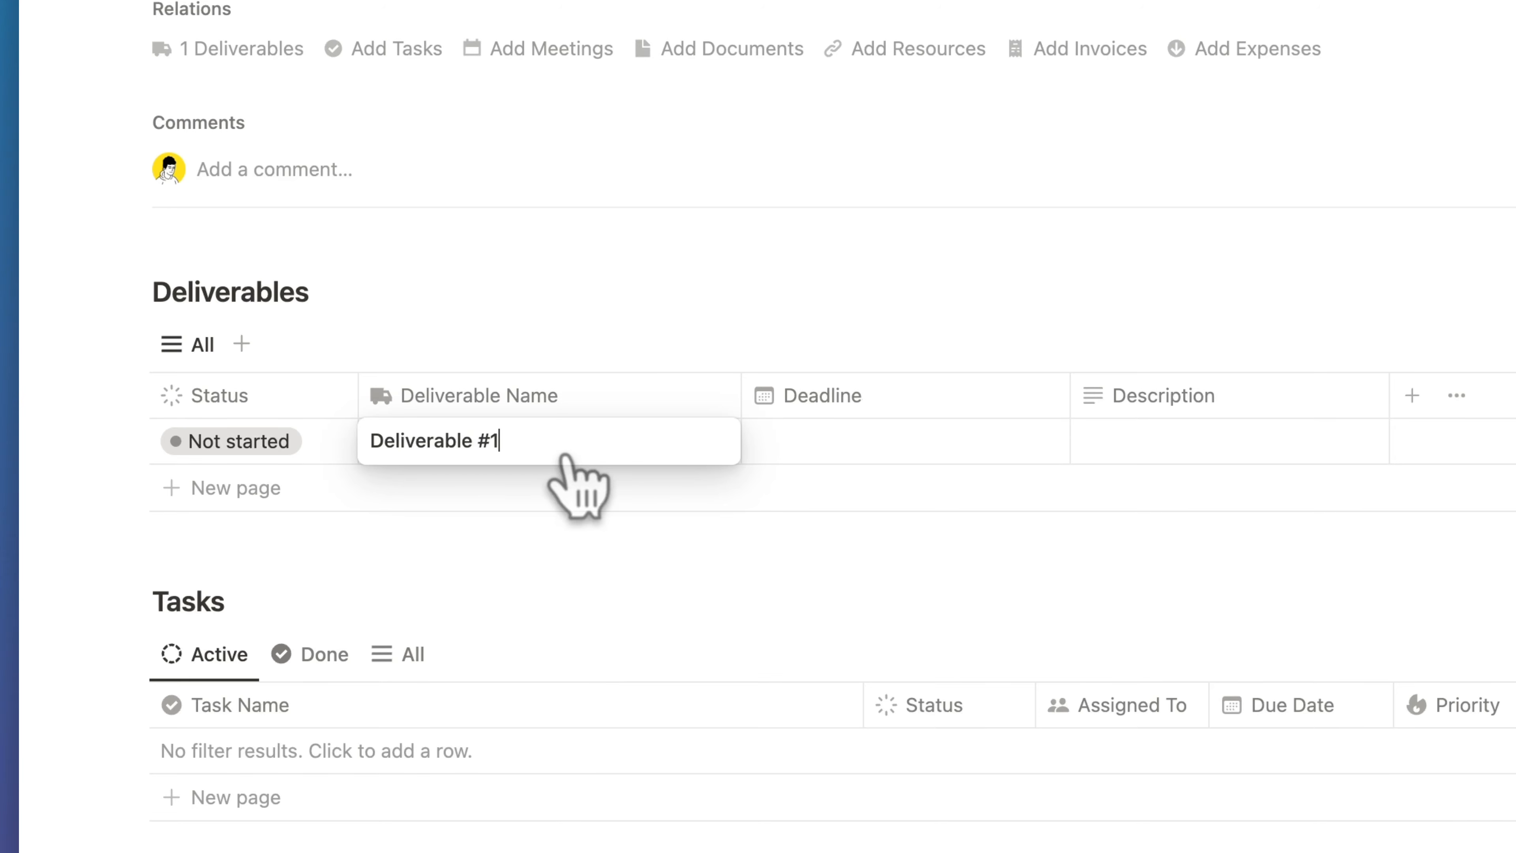
{"action": "left_click", "coordinate": [764, 445]}
{"action": "left_click", "coordinate": [962, 178]}
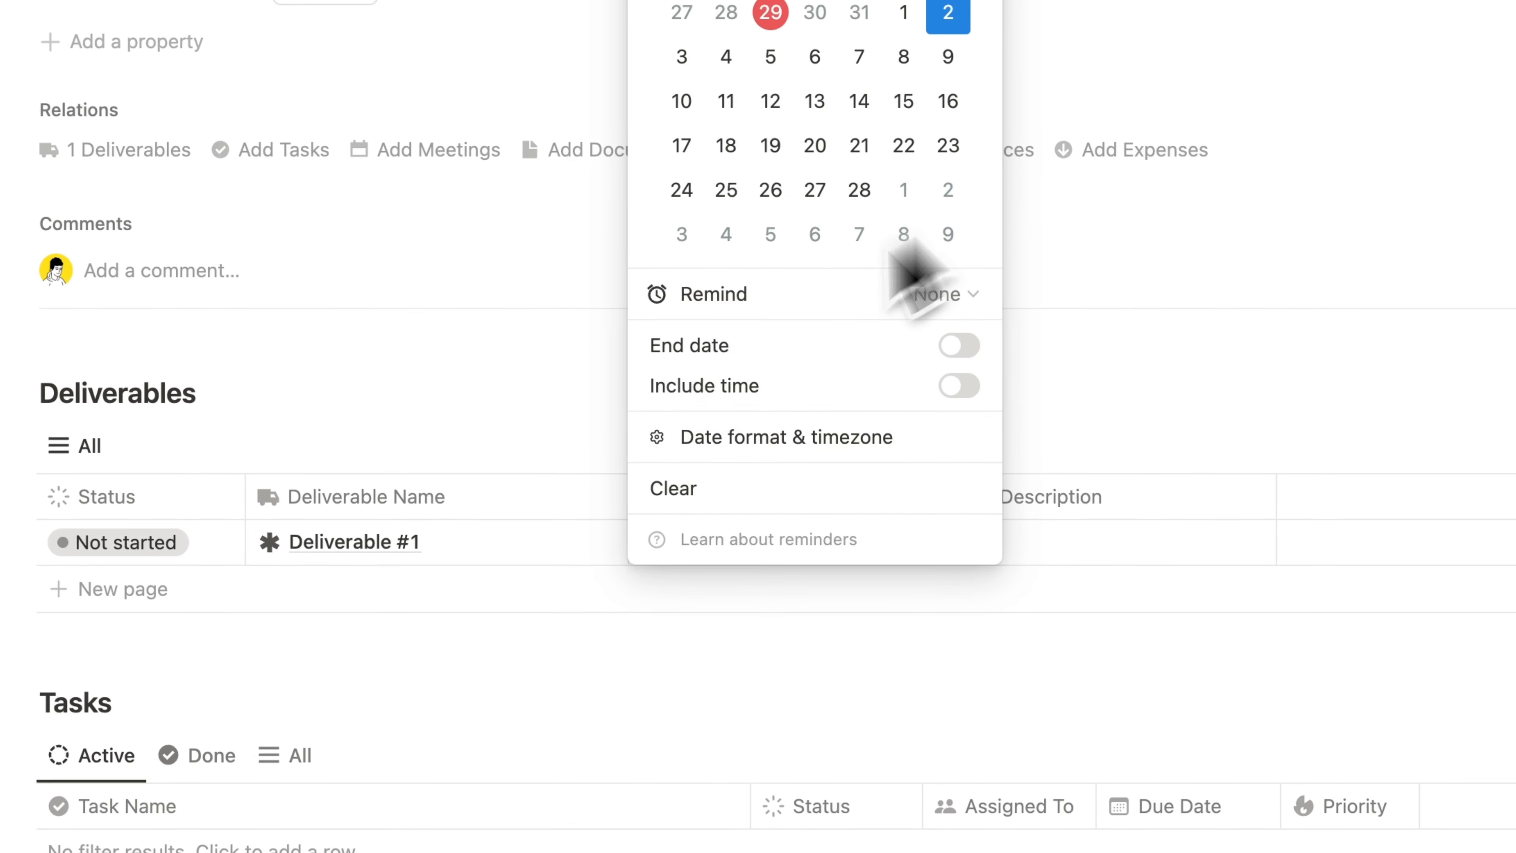
Step: Add Deliverable #2 to the project's Deliverables table with a deadline of February 4, 2025
{"action": "left_click", "coordinate": [369, 584]}
{"action": "left_click", "coordinate": [368, 584]}
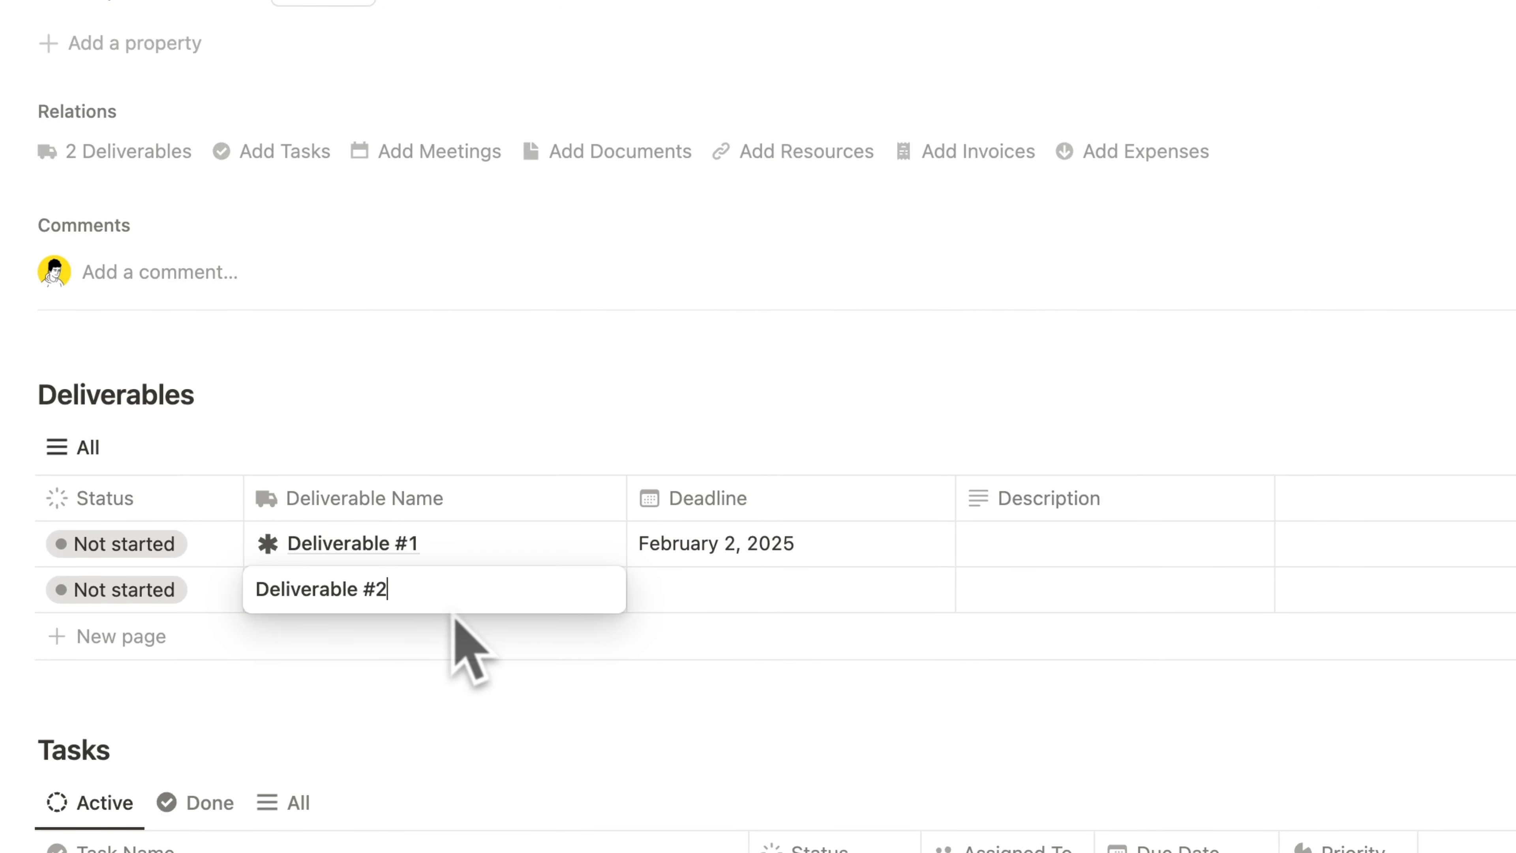
{"action": "left_click", "coordinate": [728, 598]}
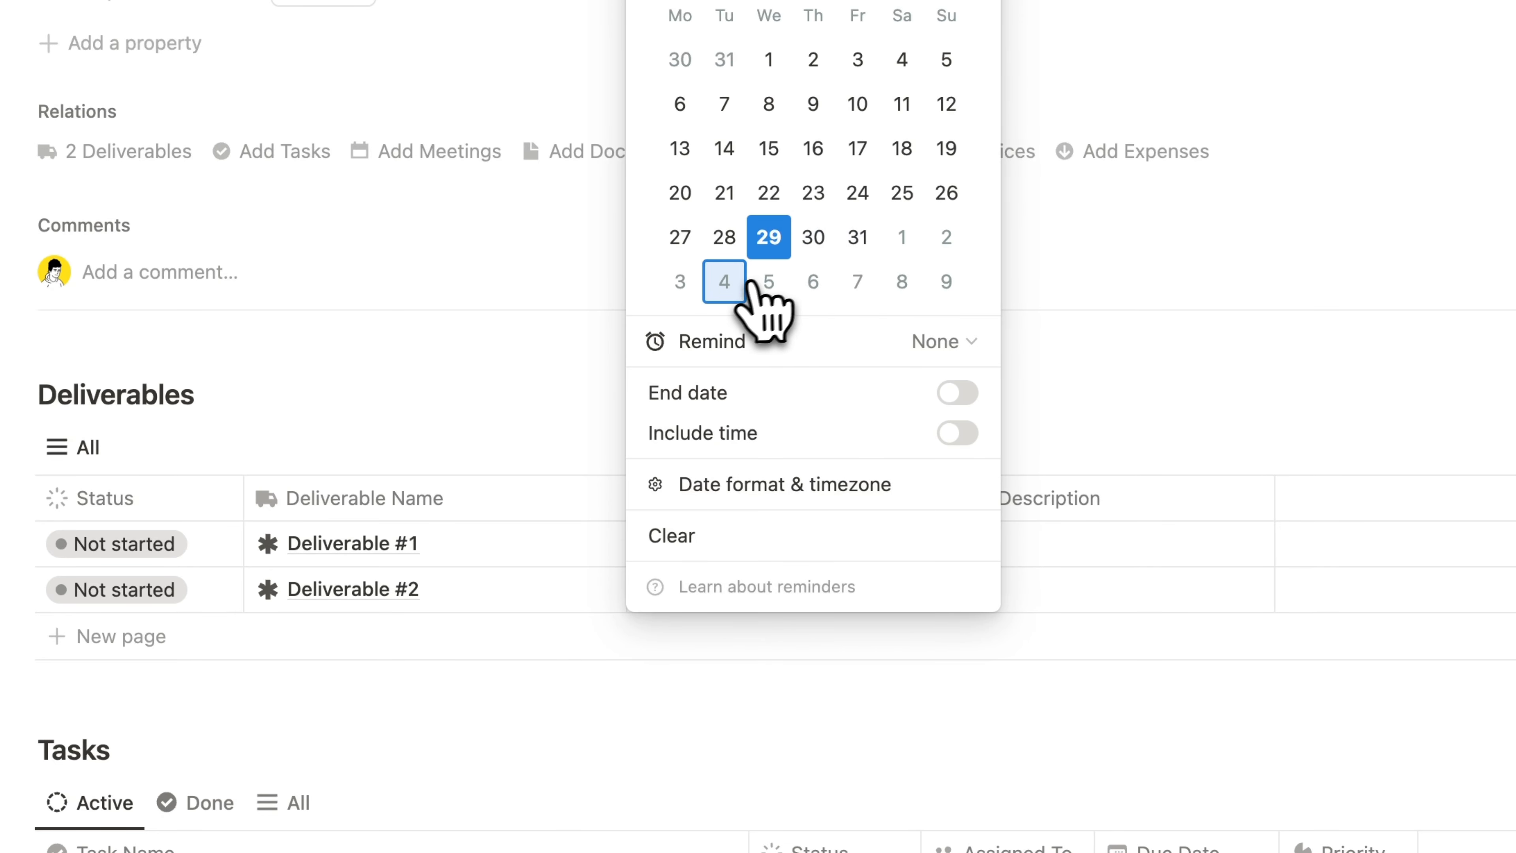
{"action": "left_click", "coordinate": [737, 284]}
Step: Add Deliverable #3 to the project's Deliverables table with a deadline of February 2, 2025
{"action": "left_click", "coordinate": [365, 636]}
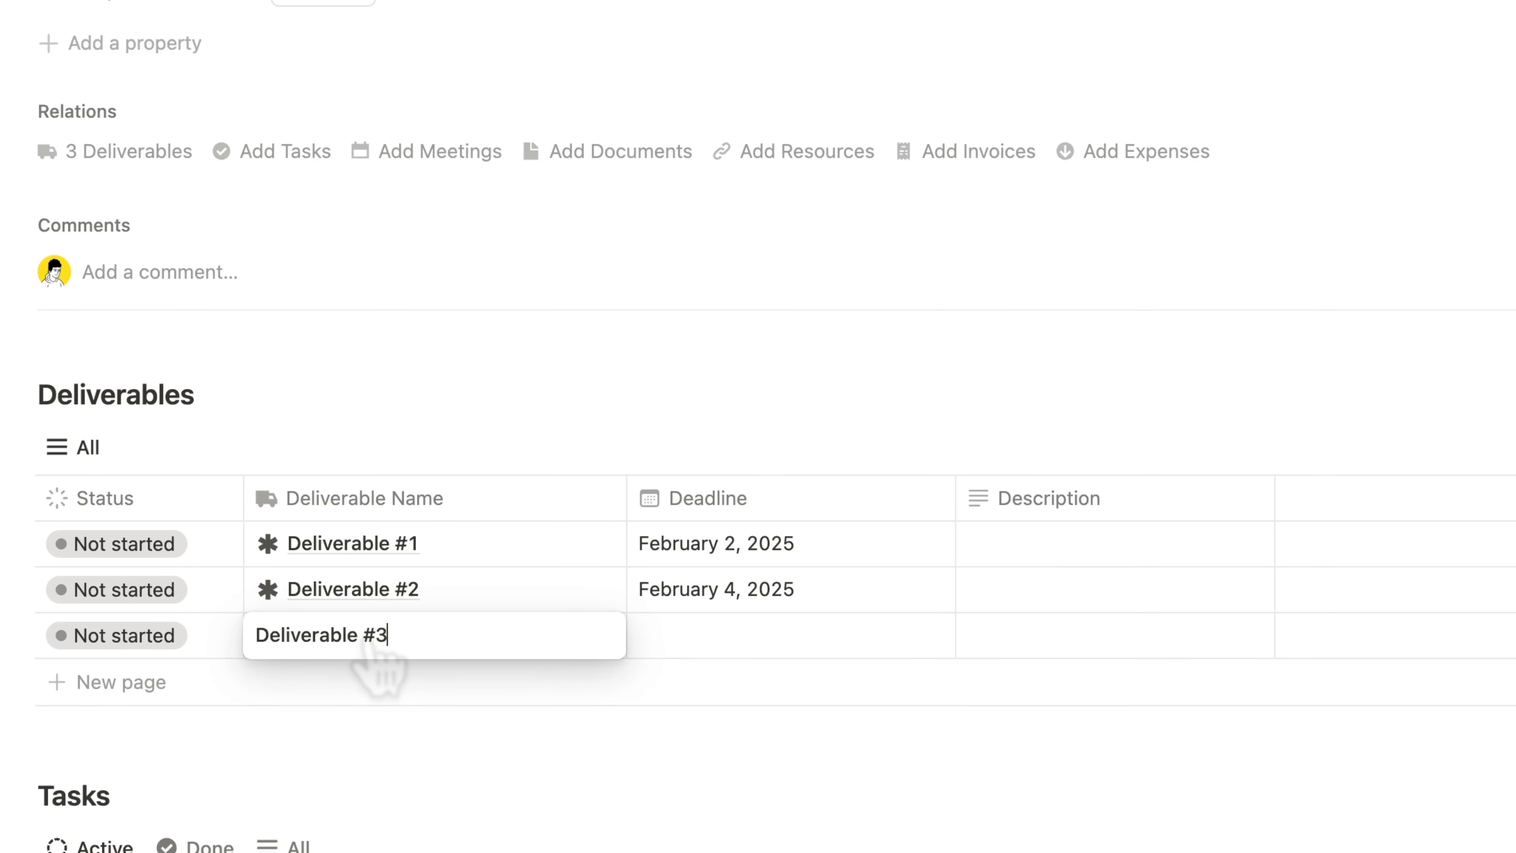
{"action": "left_click", "coordinate": [775, 635]}
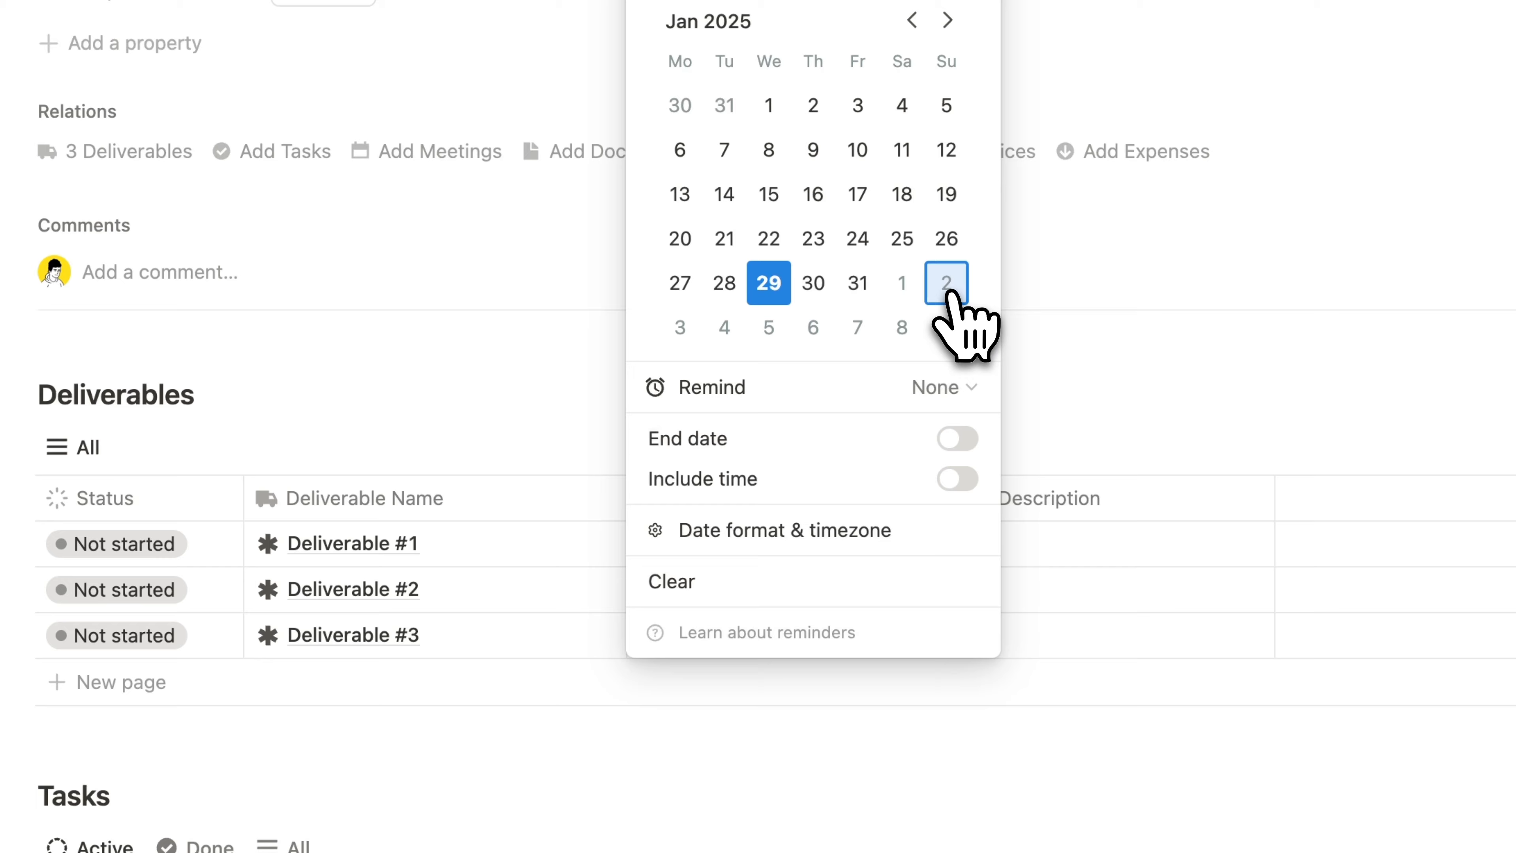
{"action": "left_click", "coordinate": [521, 610]}
Step: Add three tasks named Task #1, Task #2 and Task #3 to the project's Tasks table
{"action": "scroll", "coordinate": [430, 556], "scroll_direction": "down", "scroll_amount": 6}
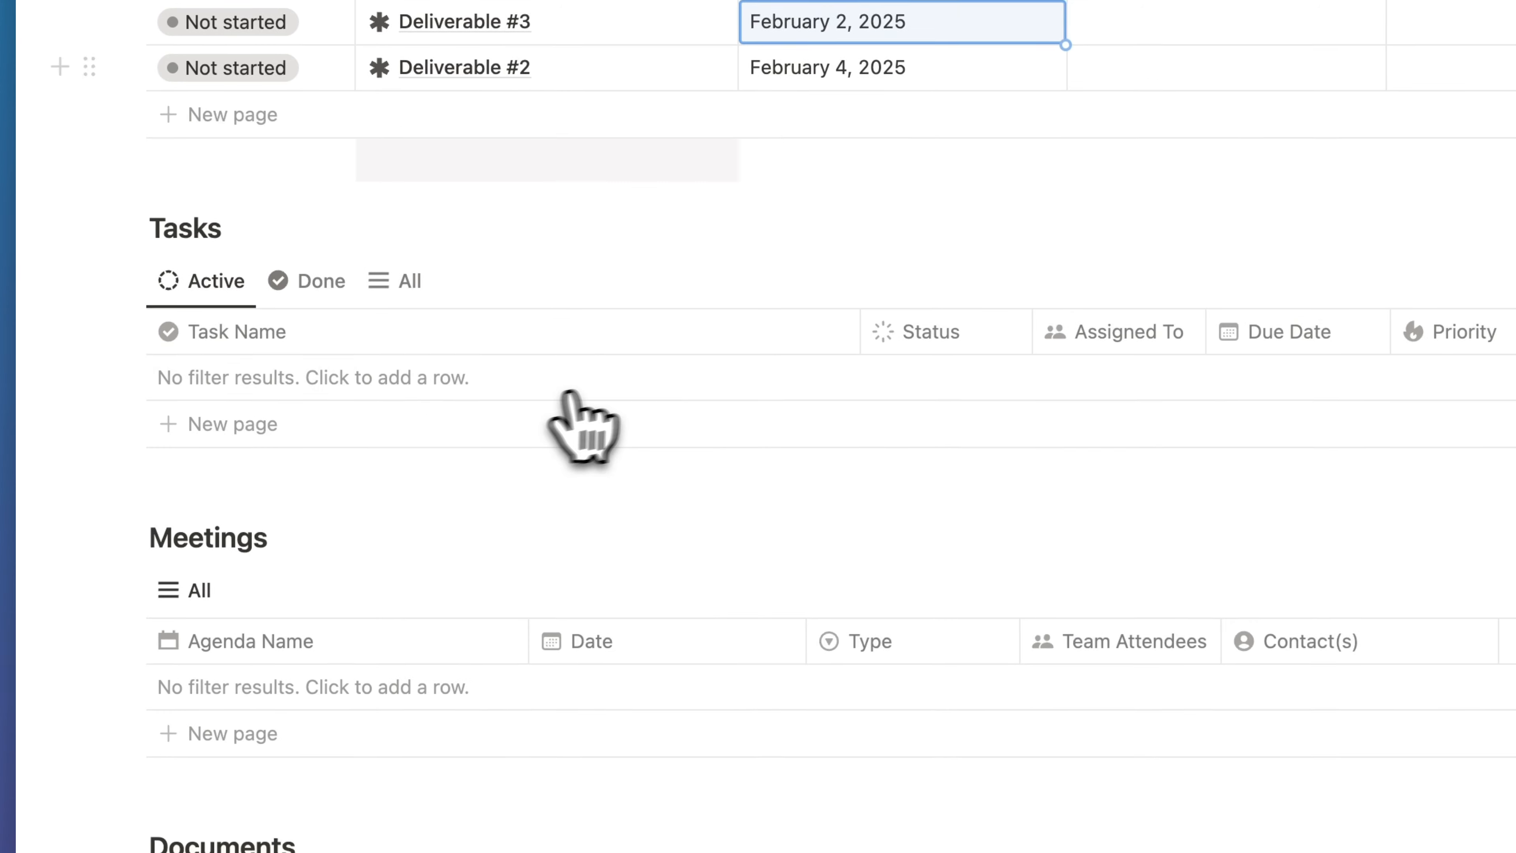
{"action": "left_click", "coordinate": [447, 375]}
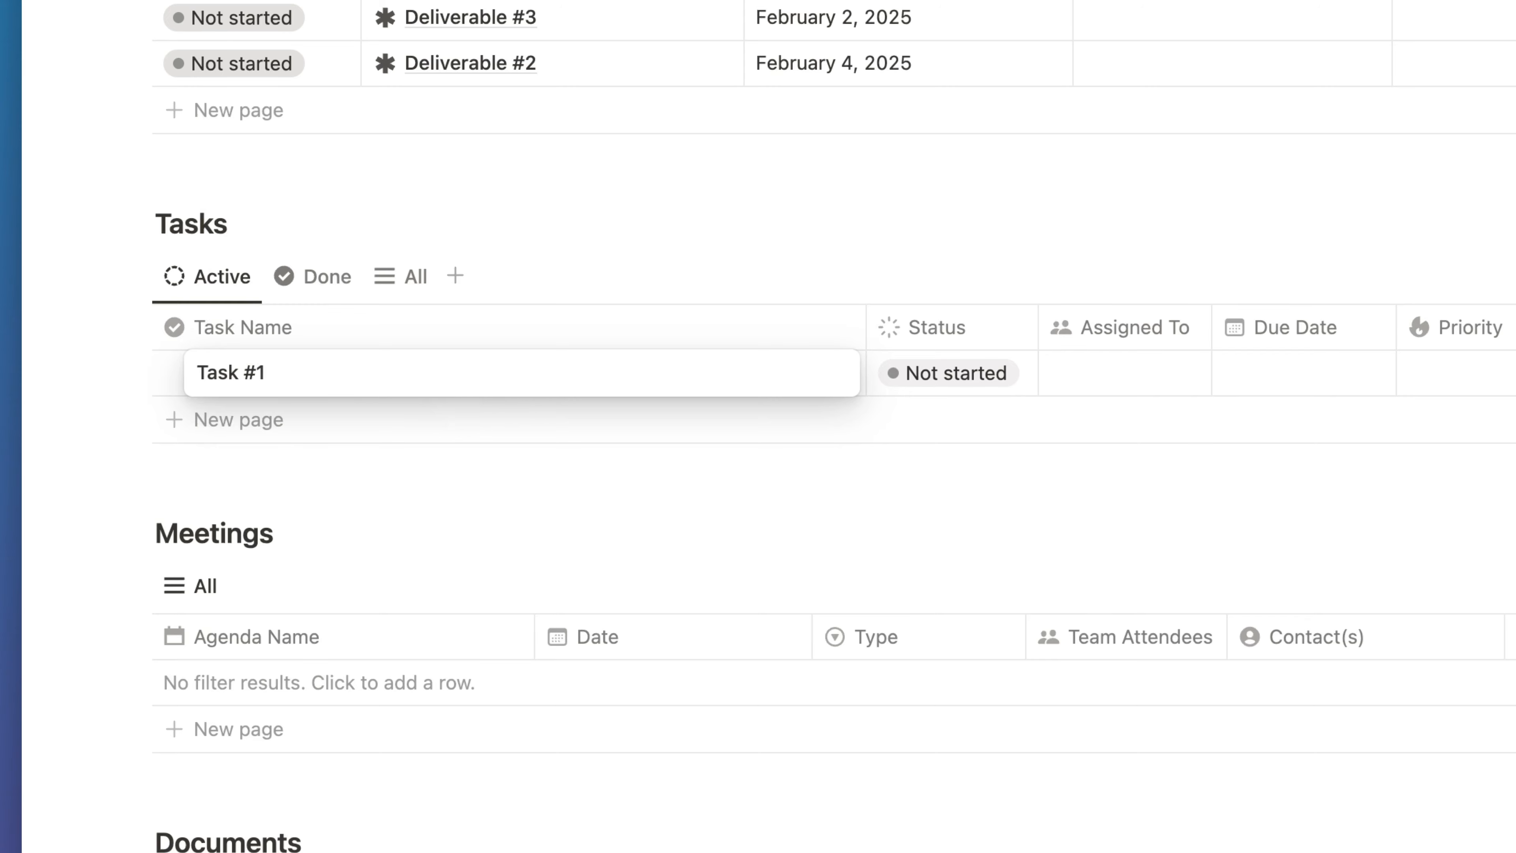
{"action": "type", "text": "Task #1"}
{"action": "key", "text": "Return"}
{"action": "left_click", "coordinate": [419, 433]}
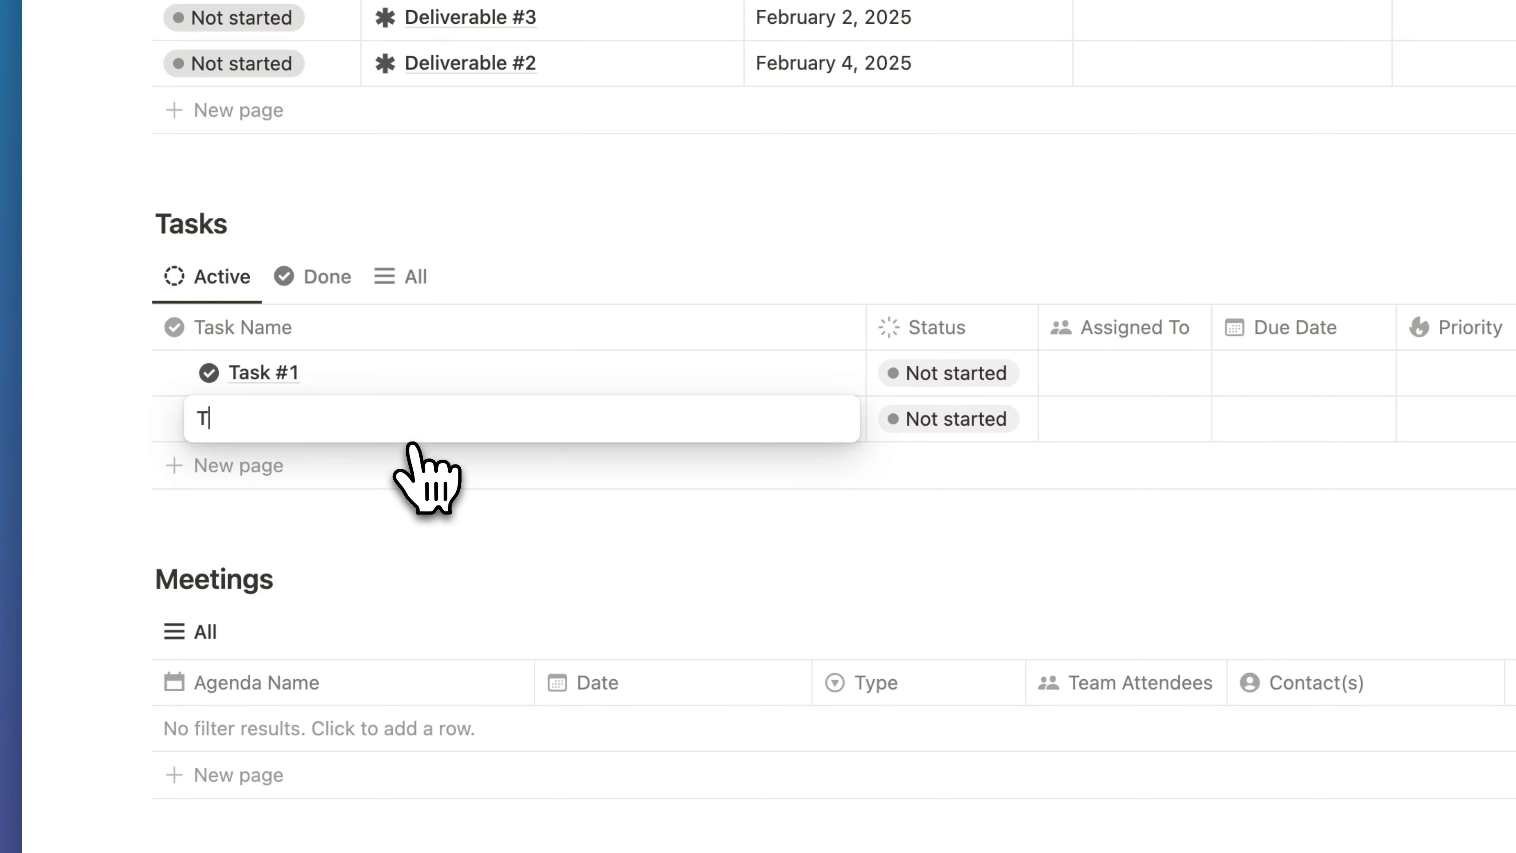
{"action": "type", "text": "Task #2"}
{"action": "left_click", "coordinate": [413, 448]}
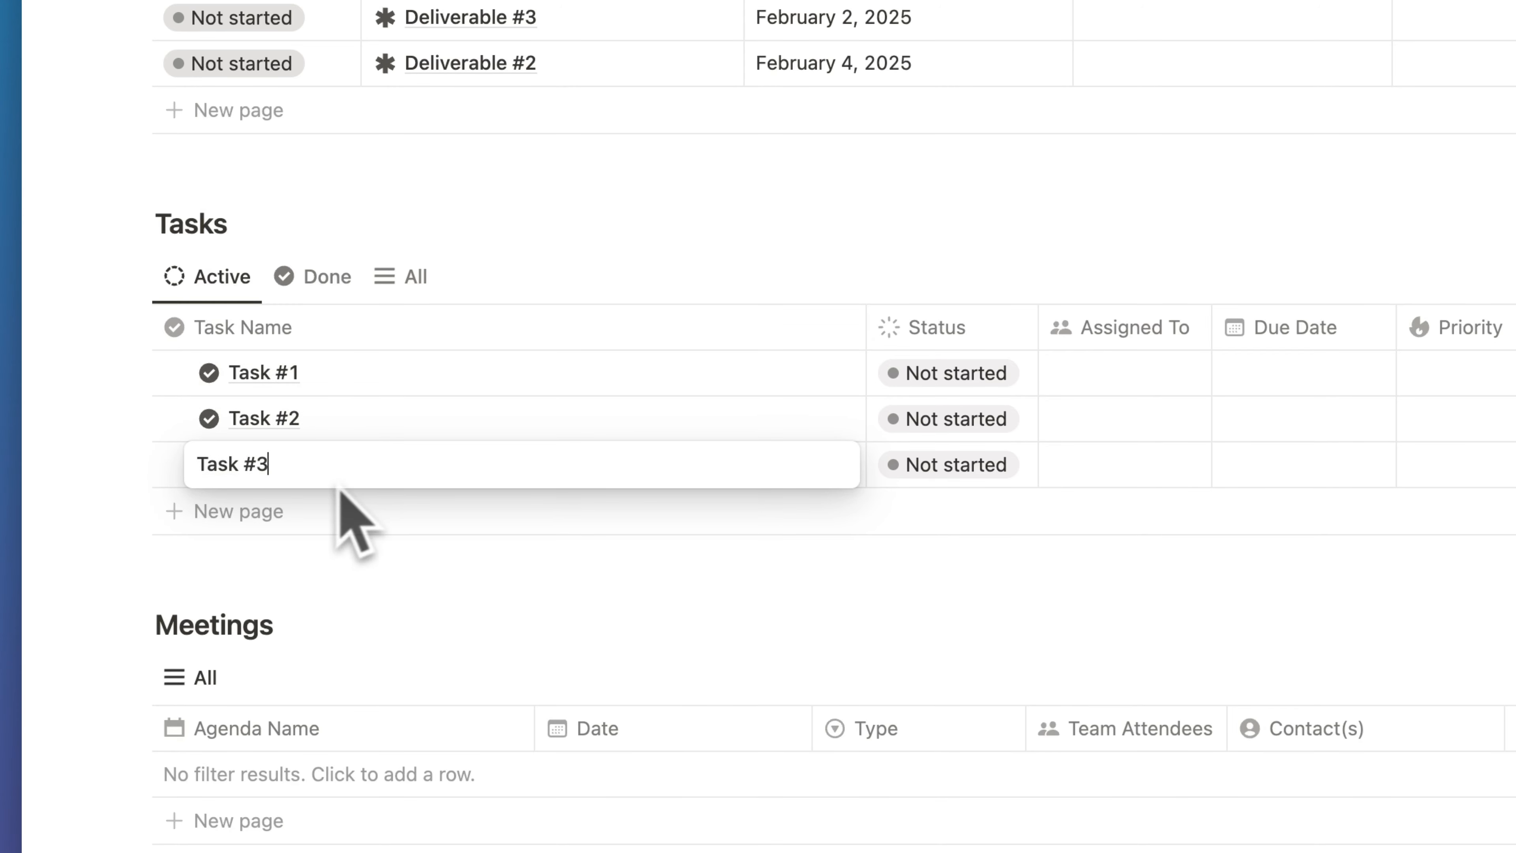
Step: Finish naming Task #3 and add a fourth task named Task #4 to the project's Tasks table
{"action": "type", "text": "Task #3"}
{"action": "left_click", "coordinate": [332, 509]}
{"action": "left_click", "coordinate": [1136, 373]}
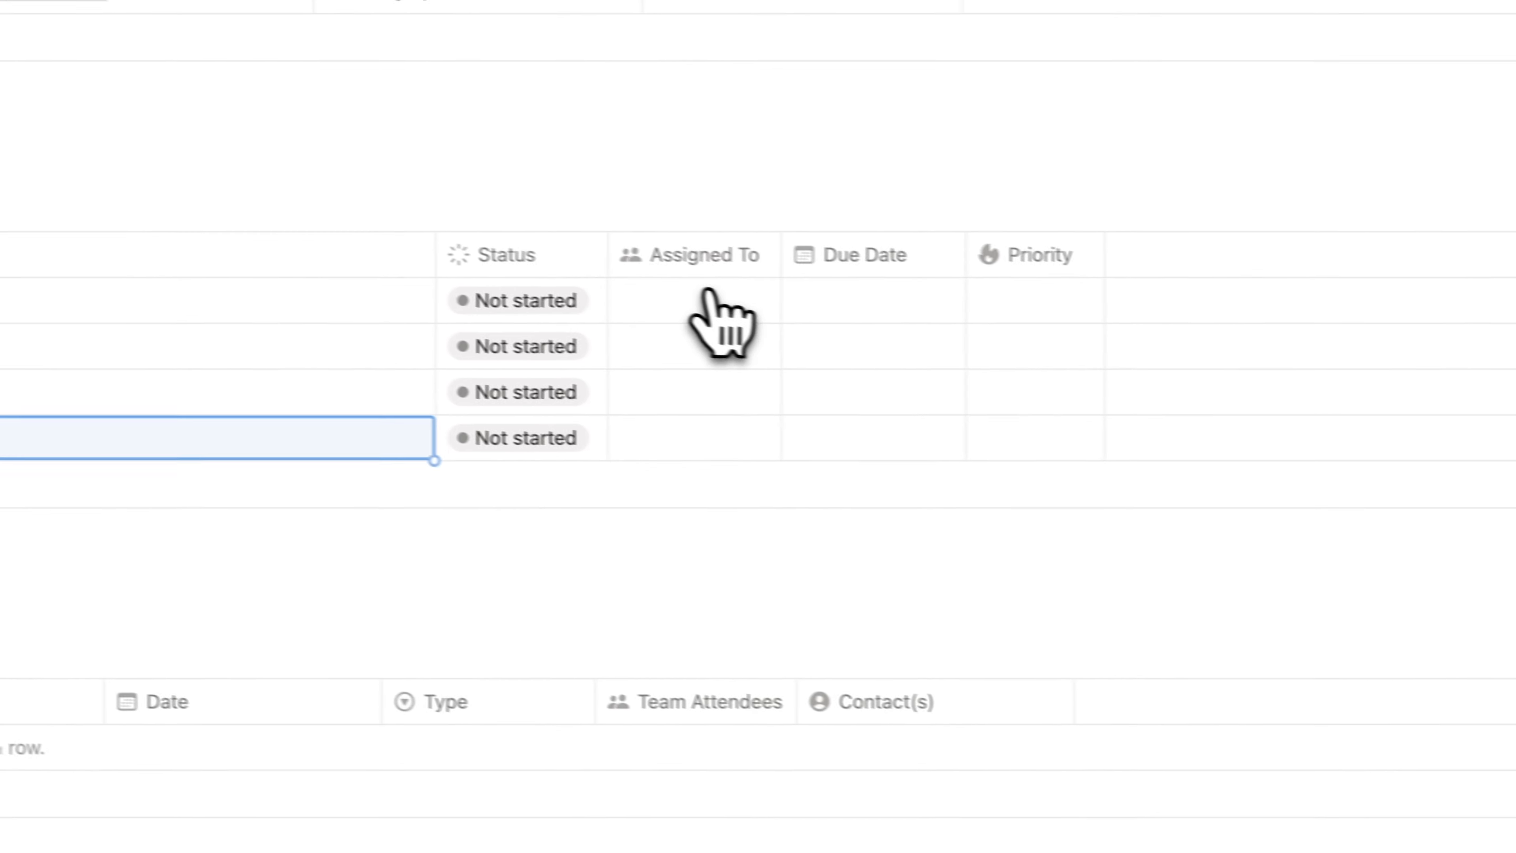
Step: Assign Task #1 to the workspace member, with a due date of February 1, 2025 and Urgent priority
{"action": "left_click", "coordinate": [1135, 373]}
{"action": "left_click", "coordinate": [1140, 461]}
{"action": "left_click", "coordinate": [1330, 373]}
{"action": "key", "text": "Escape"}
{"action": "left_click", "coordinate": [989, 293]}
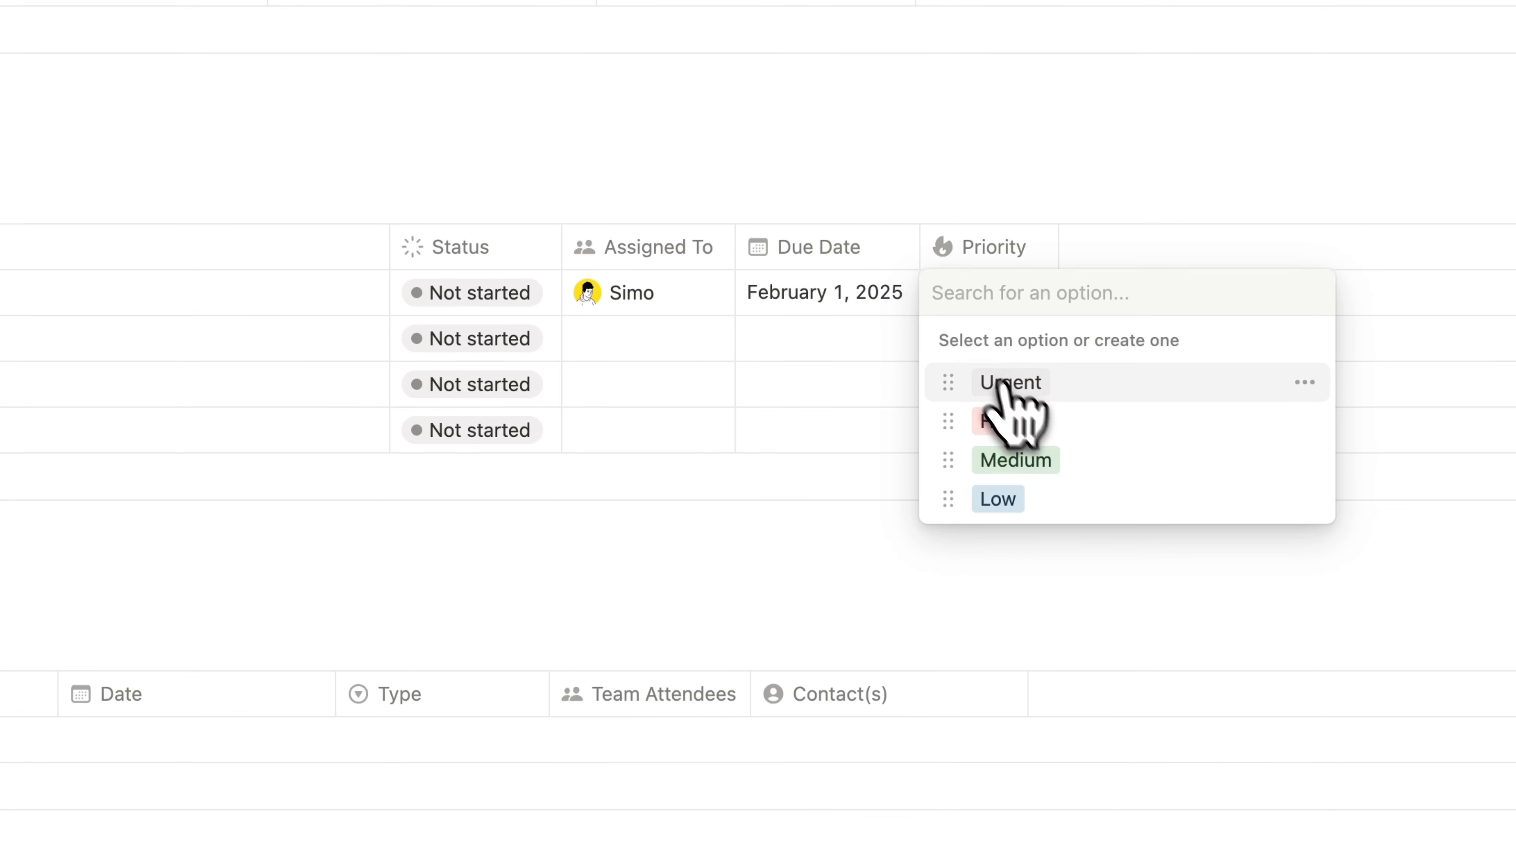
{"action": "left_click", "coordinate": [1008, 383]}
Step: Assign Task #2 to the workspace member, with a due date of January 31, 2025 and High priority
{"action": "left_click", "coordinate": [649, 339]}
{"action": "left_click", "coordinate": [694, 426]}
{"action": "left_click", "coordinate": [829, 338]}
{"action": "left_click", "coordinate": [919, 116]}
{"action": "key", "text": "Escape"}
{"action": "left_click", "coordinate": [940, 429]}
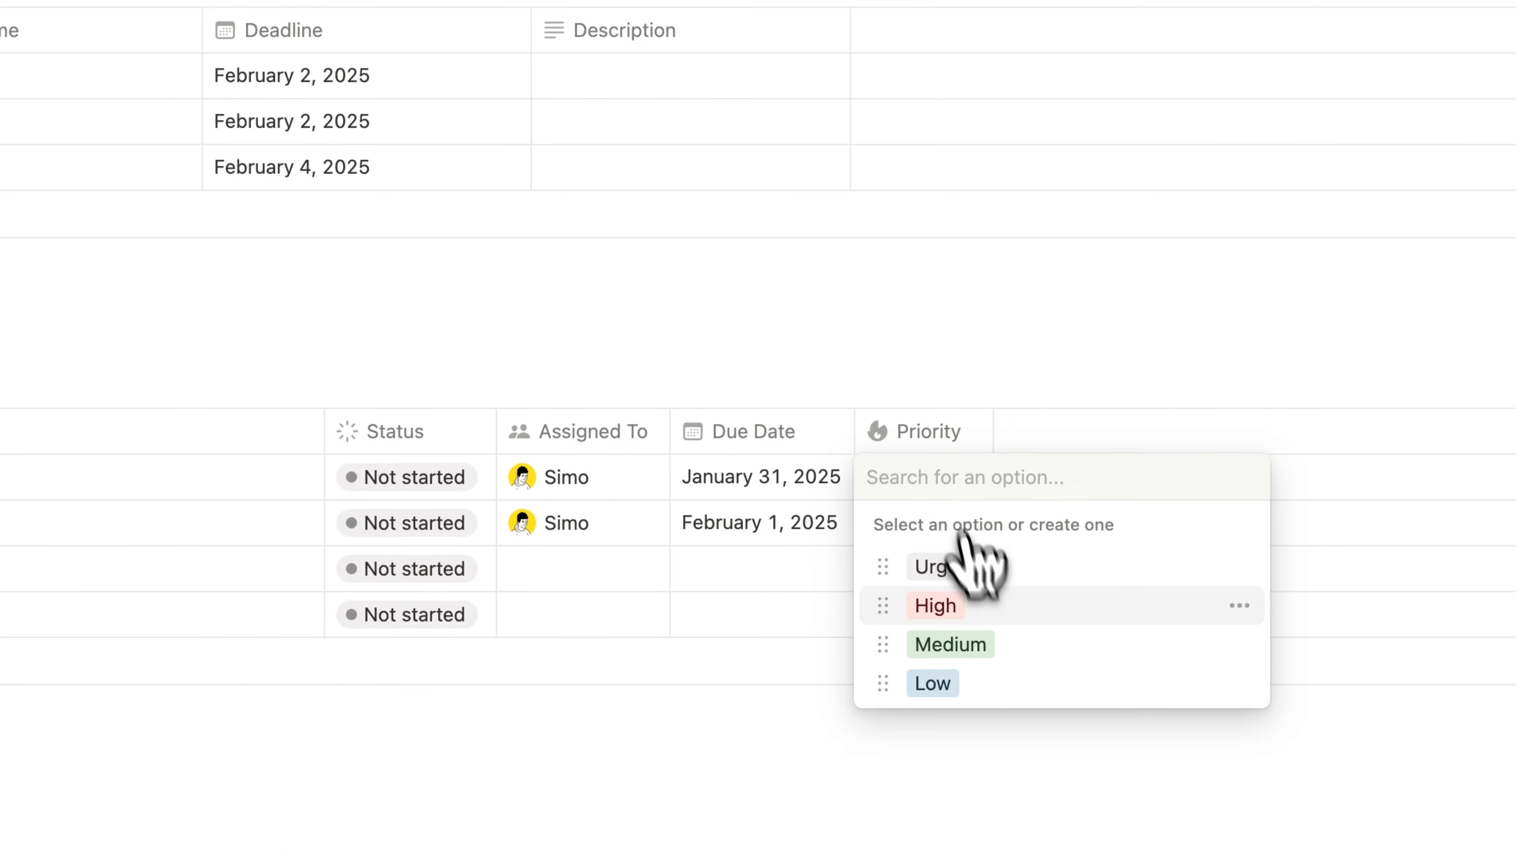
{"action": "left_click", "coordinate": [952, 550]}
Step: Assign Task #3 to the workspace member, with a due date of February 7, 2025 and Medium priority
{"action": "left_click", "coordinate": [599, 521]}
{"action": "left_click", "coordinate": [604, 607]}
{"action": "key", "text": "Escape"}
{"action": "left_click", "coordinate": [829, 523]}
{"action": "left_click", "coordinate": [899, 266]}
{"action": "left_click", "coordinate": [883, 574]}
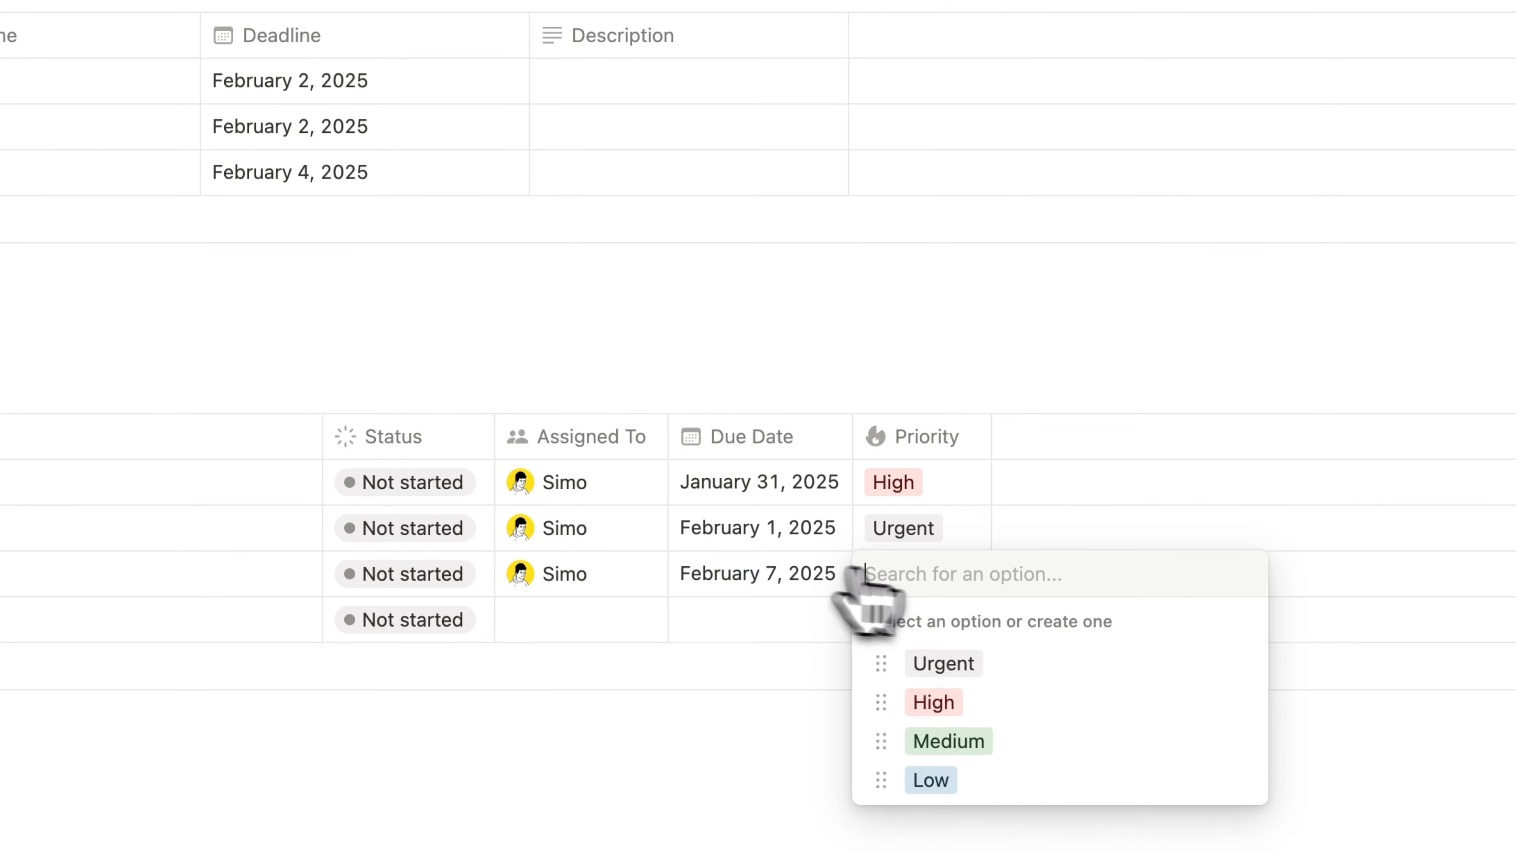
{"action": "left_click", "coordinate": [948, 742]}
Step: Assign Task #4 to the workspace member, with a due date of February 9, 2025 and Medium priority
{"action": "left_click", "coordinate": [617, 620]}
{"action": "left_click", "coordinate": [716, 614]}
{"action": "key", "text": "Escape"}
{"action": "left_click", "coordinate": [743, 620]}
{"action": "left_click", "coordinate": [1068, 192]}
{"action": "key", "text": "Escape"}
{"action": "left_click", "coordinate": [949, 501]}
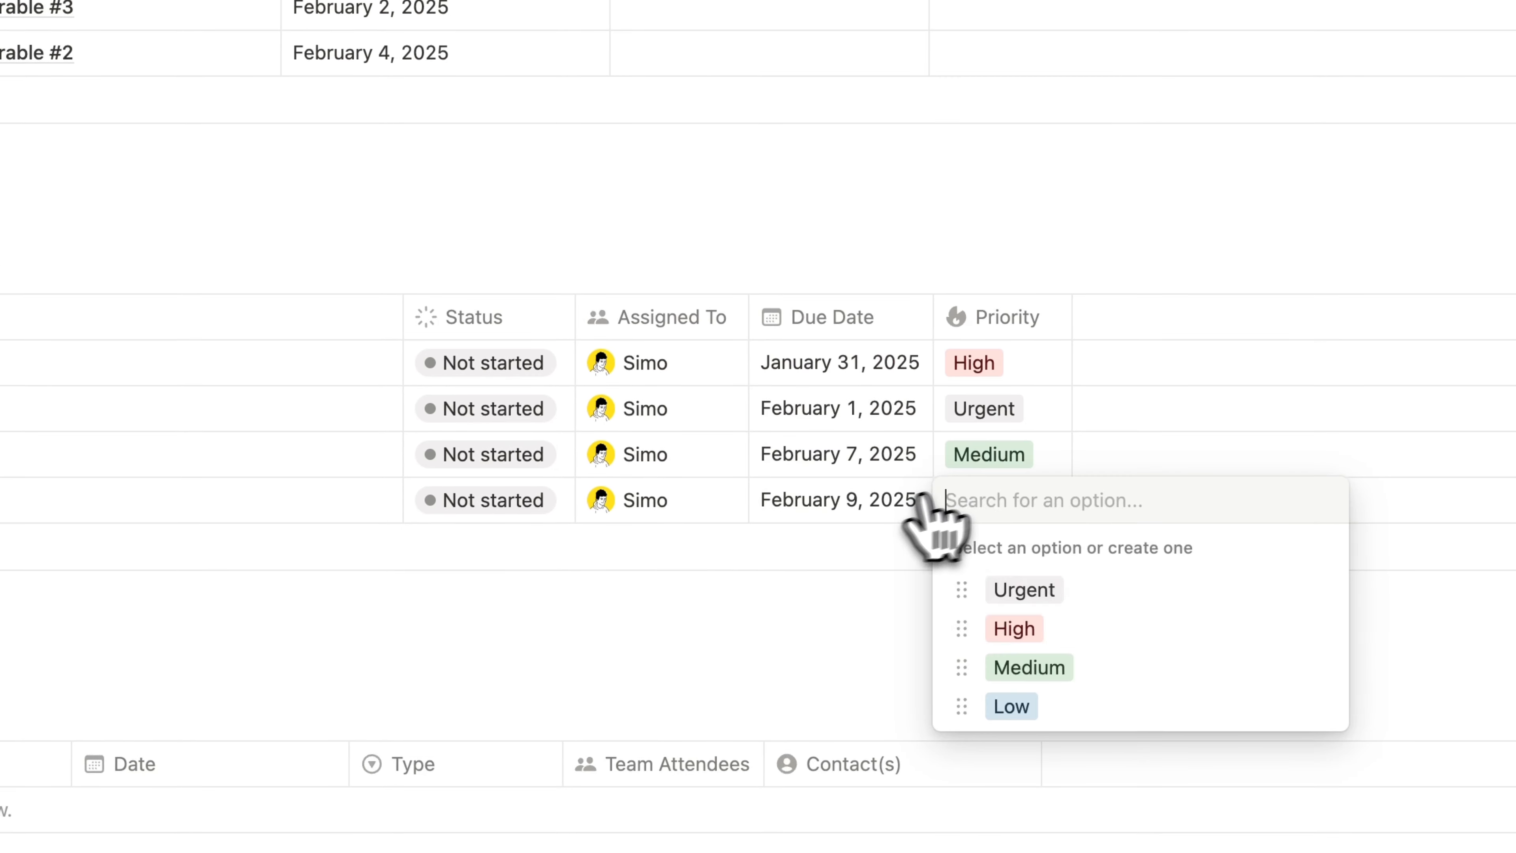
{"action": "left_click", "coordinate": [1018, 667]}
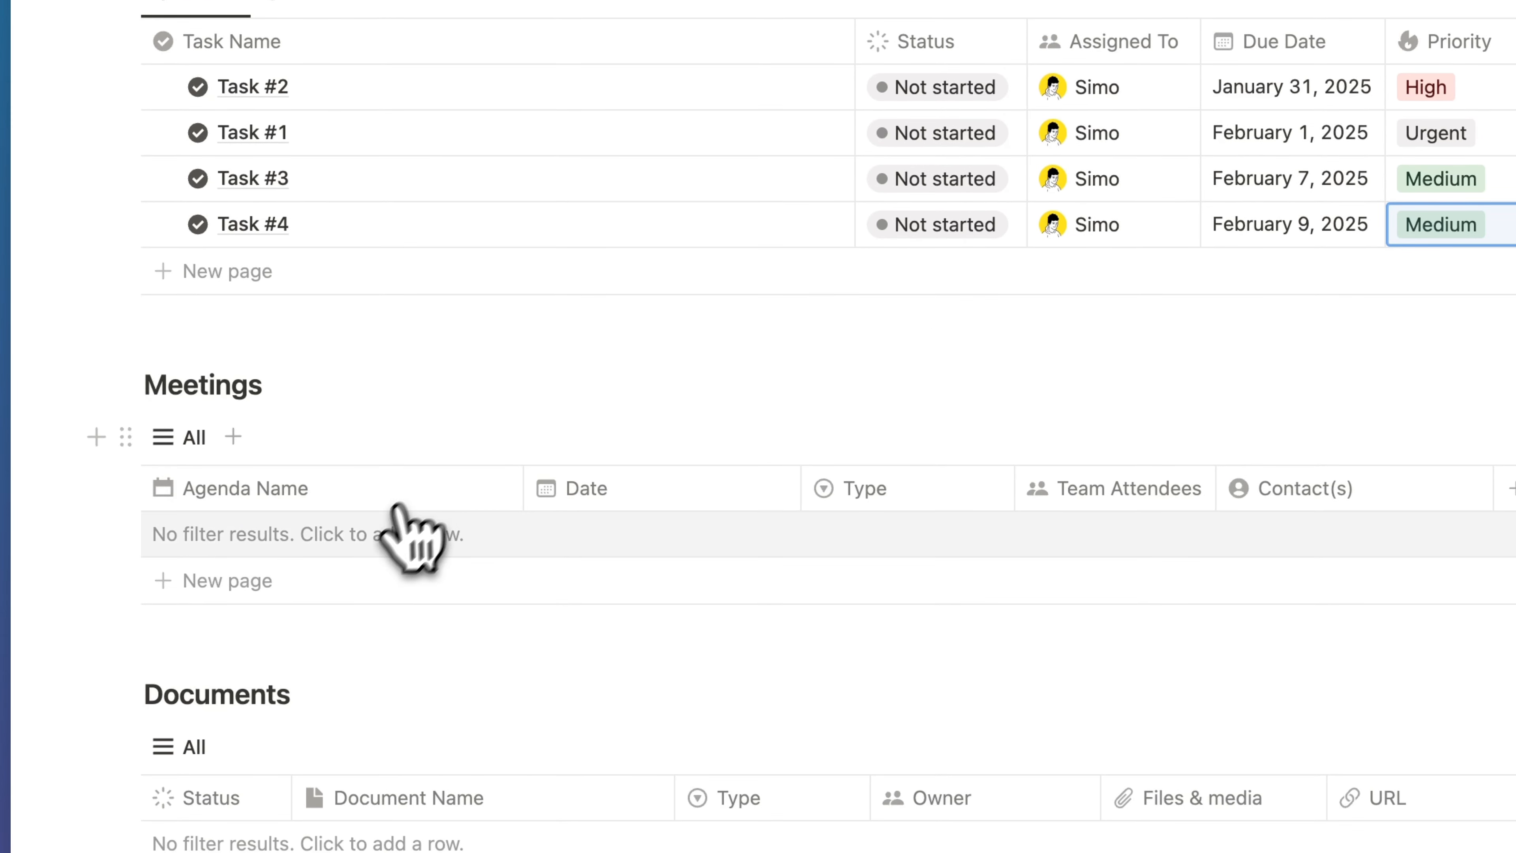
Step: Add a discovery call with the client to the project's Meetings table, dated January 29, 2025, with type Client
{"action": "left_click", "coordinate": [369, 533]}
{"action": "type", "text": "discovery call with john"}
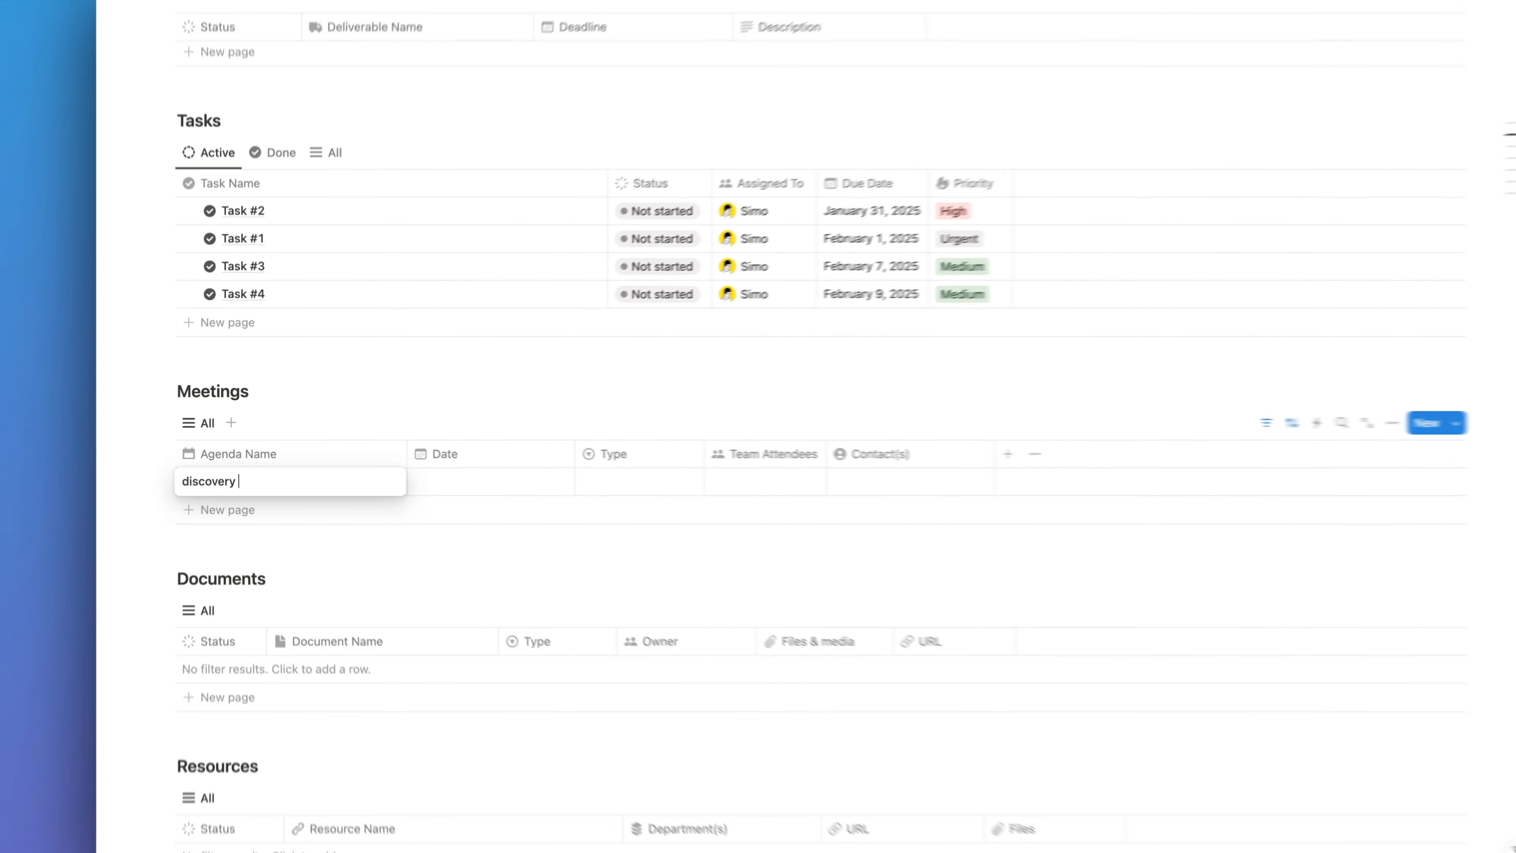
{"action": "left_click", "coordinate": [462, 472]}
{"action": "left_click", "coordinate": [461, 282]}
{"action": "left_click", "coordinate": [599, 472]}
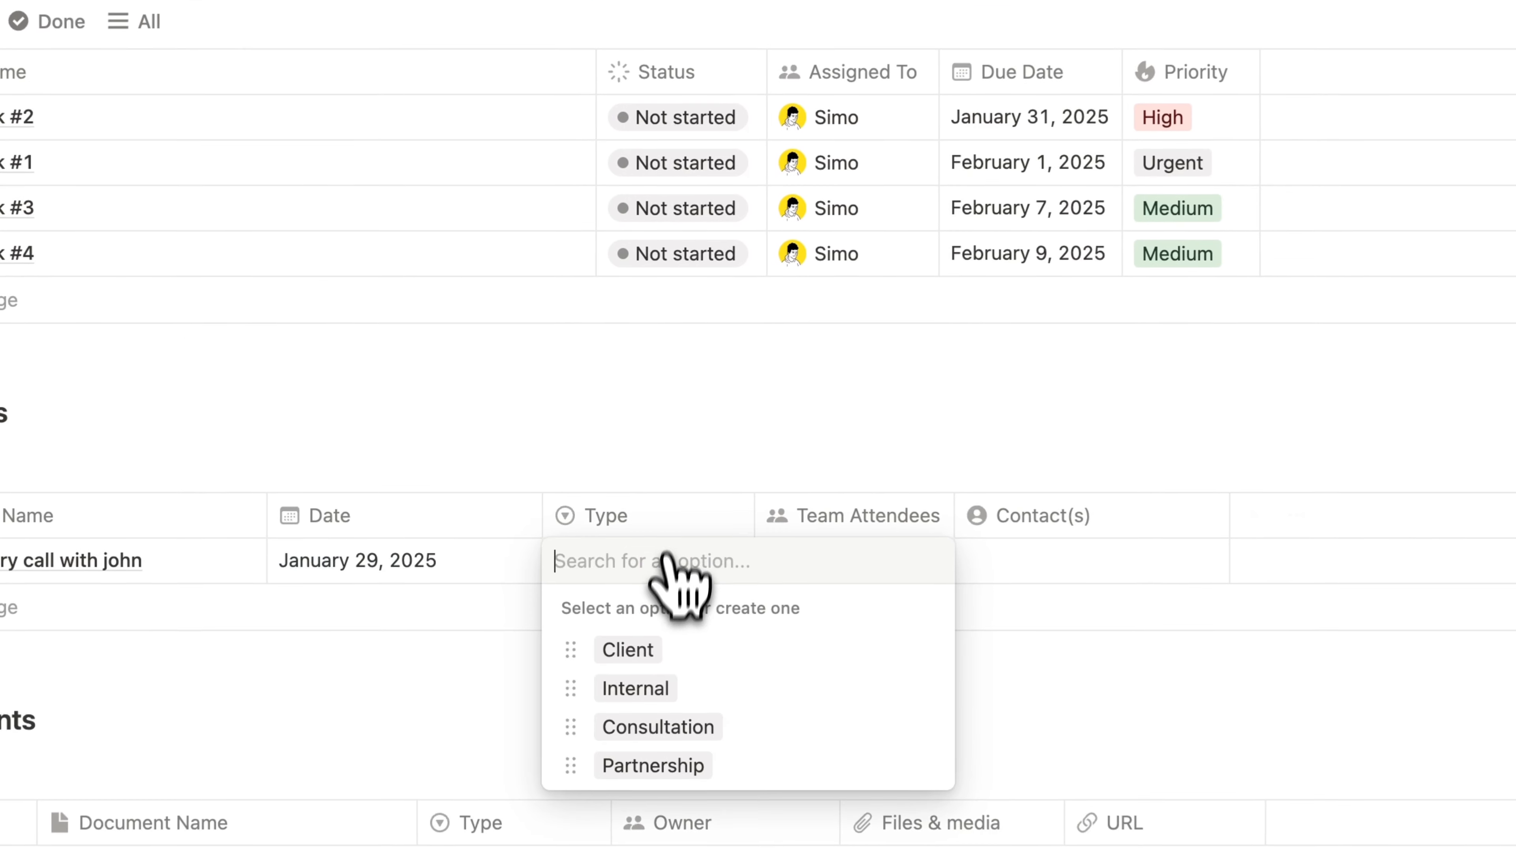
{"action": "left_click", "coordinate": [582, 519]}
Step: Set the workspace member as the discovery call's team attendee and link the client as its contact
{"action": "left_click", "coordinate": [710, 475]}
{"action": "left_click", "coordinate": [859, 648]}
{"action": "key", "text": "Escape"}
{"action": "left_click", "coordinate": [1009, 561]}
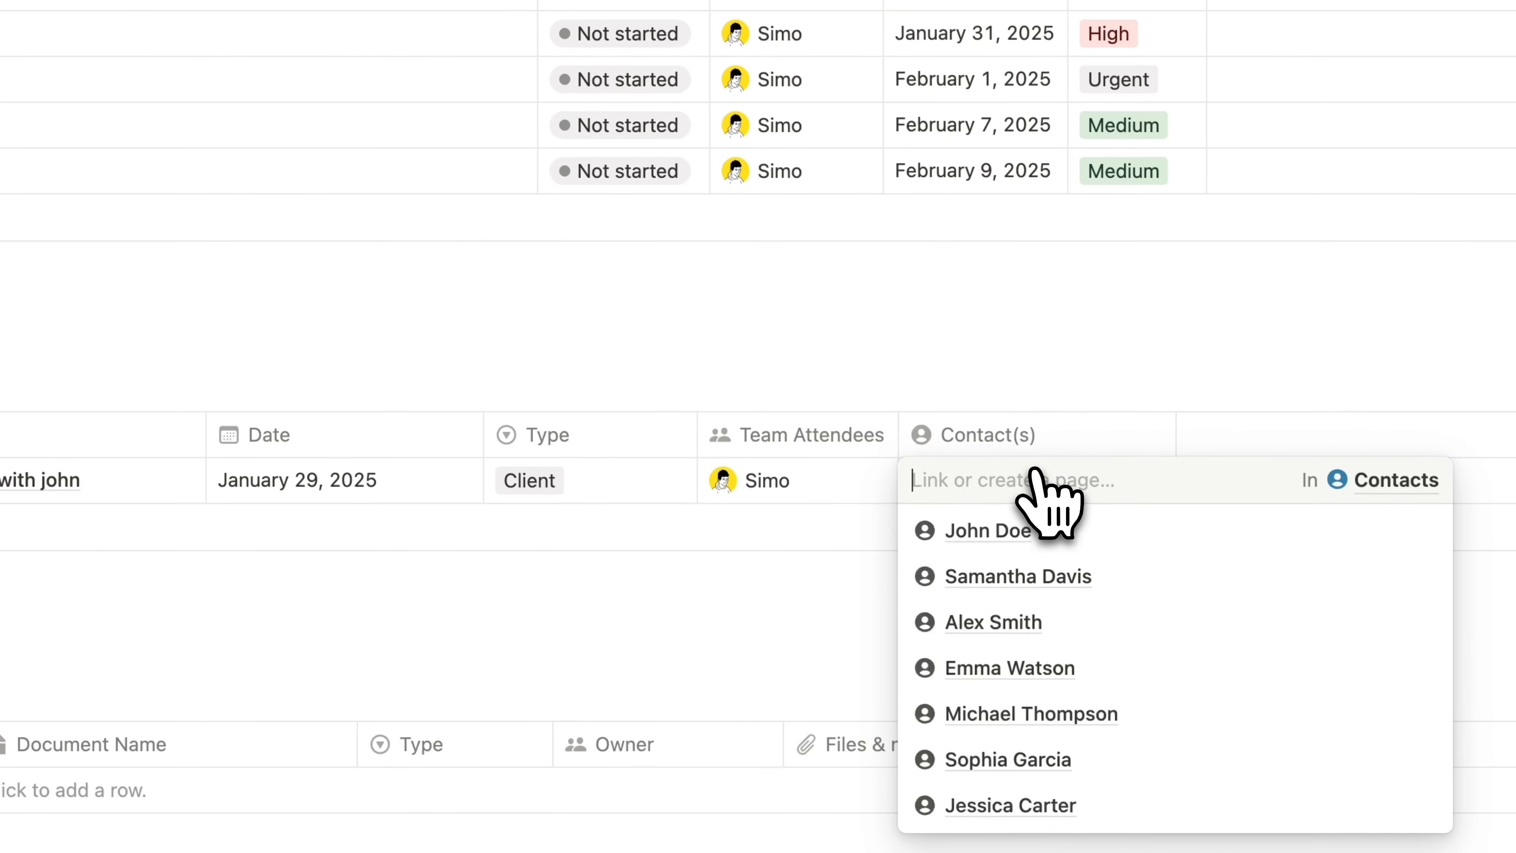
{"action": "left_click", "coordinate": [1071, 615]}
{"action": "key", "text": "Escape"}
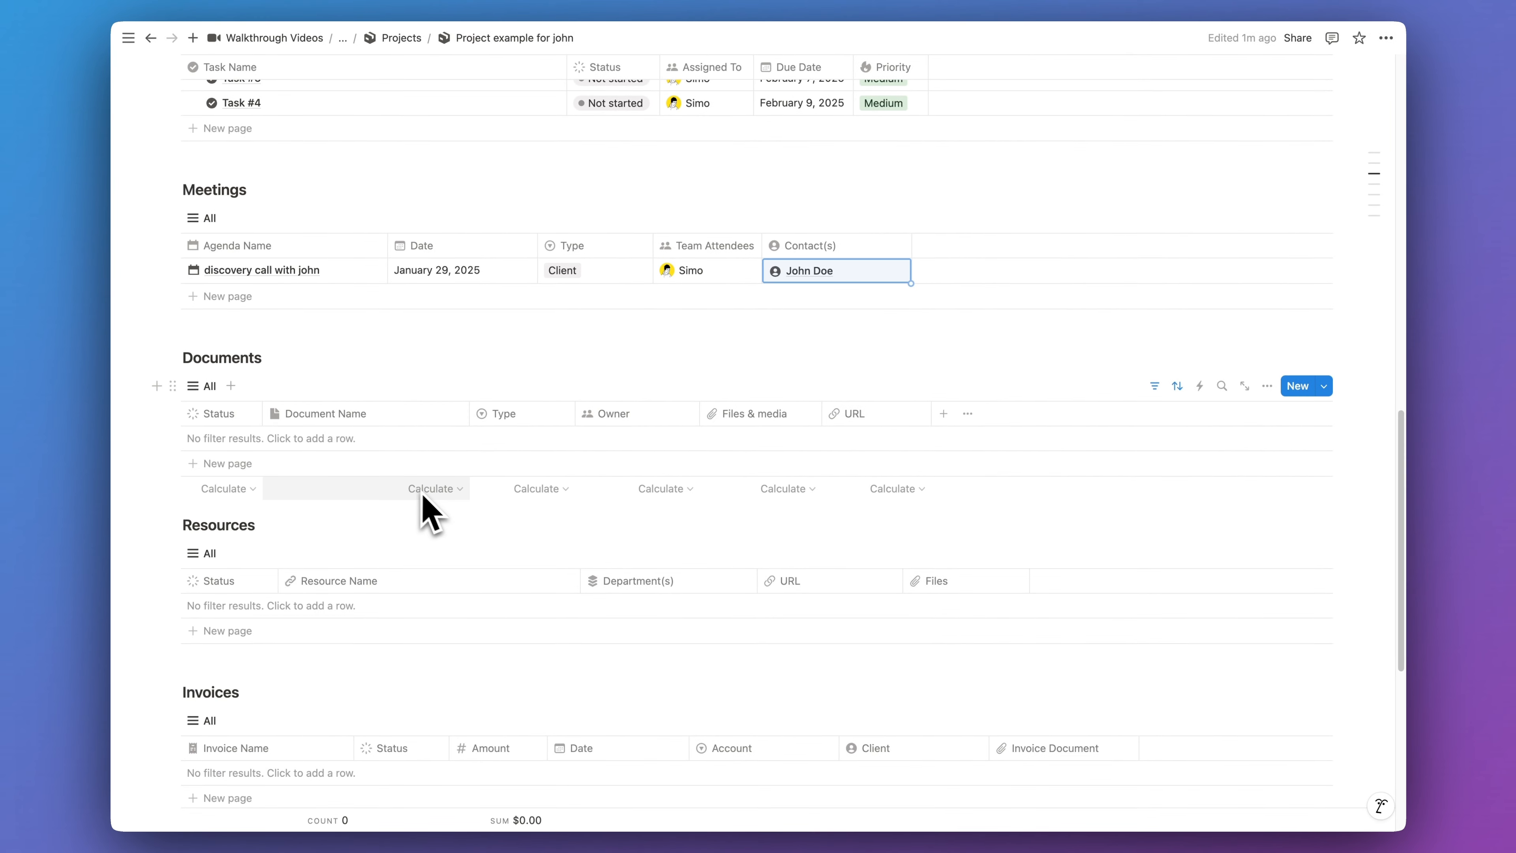
Step: Link the Project Report and Client Invoice documents to the project through its Documents relation
{"action": "scroll", "coordinate": [465, 519], "scroll_direction": "up", "scroll_amount": 15}
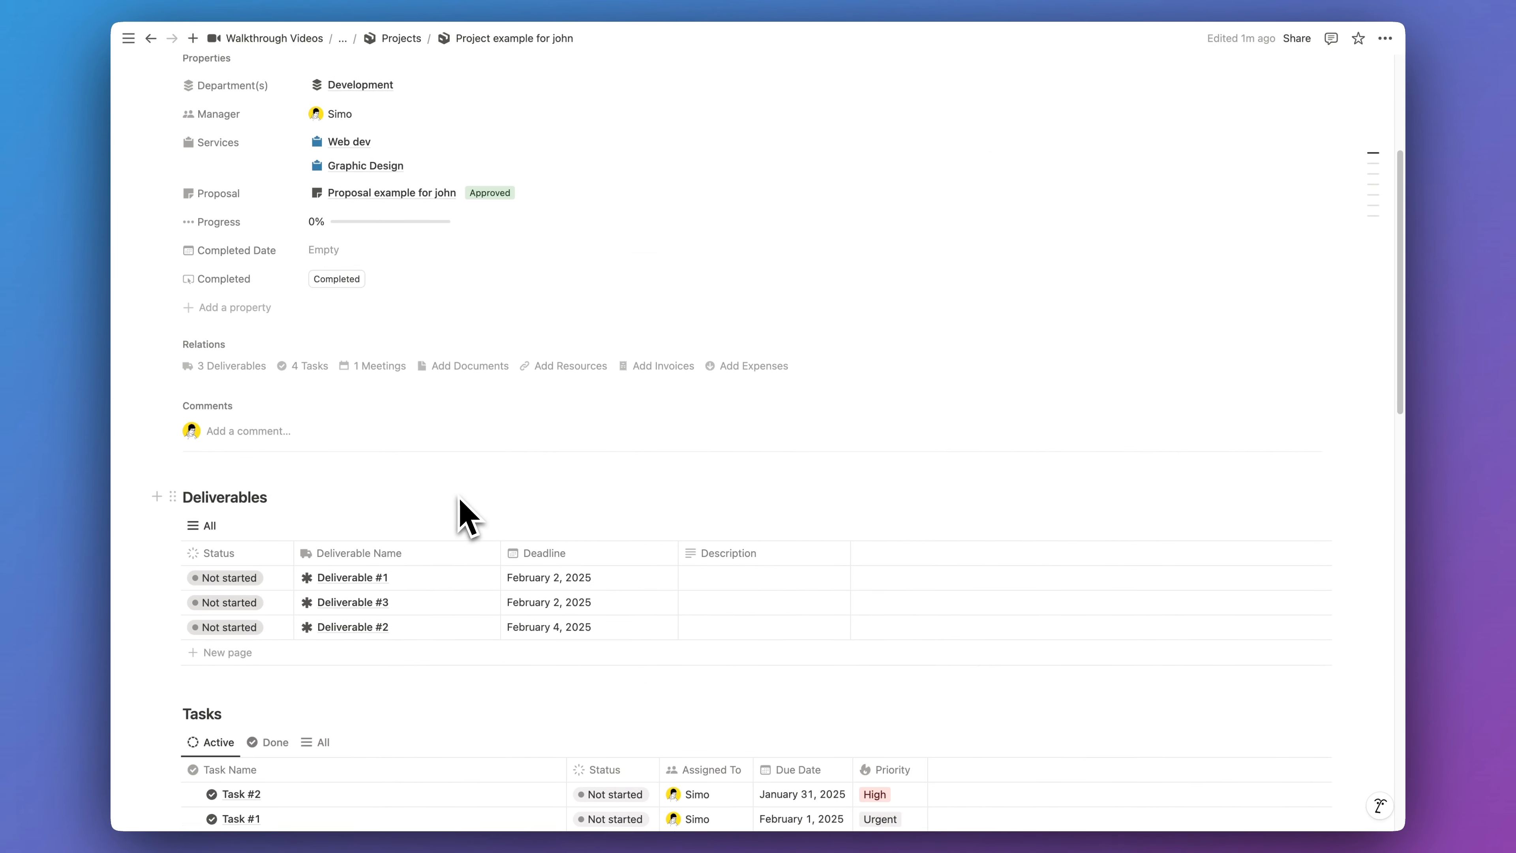
{"action": "left_click", "coordinate": [465, 382]}
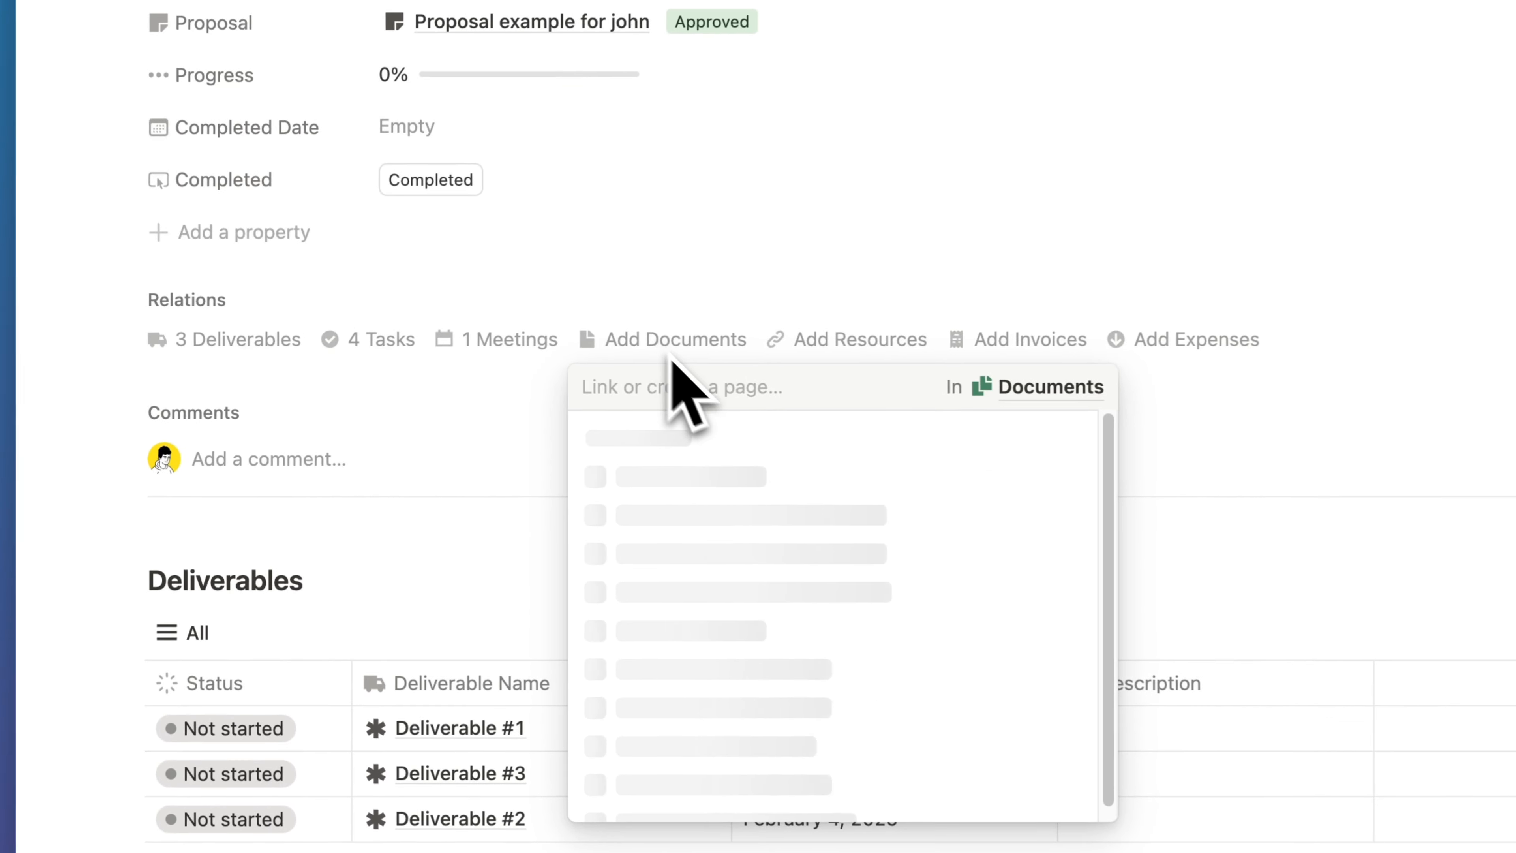
{"action": "left_click", "coordinate": [498, 439]}
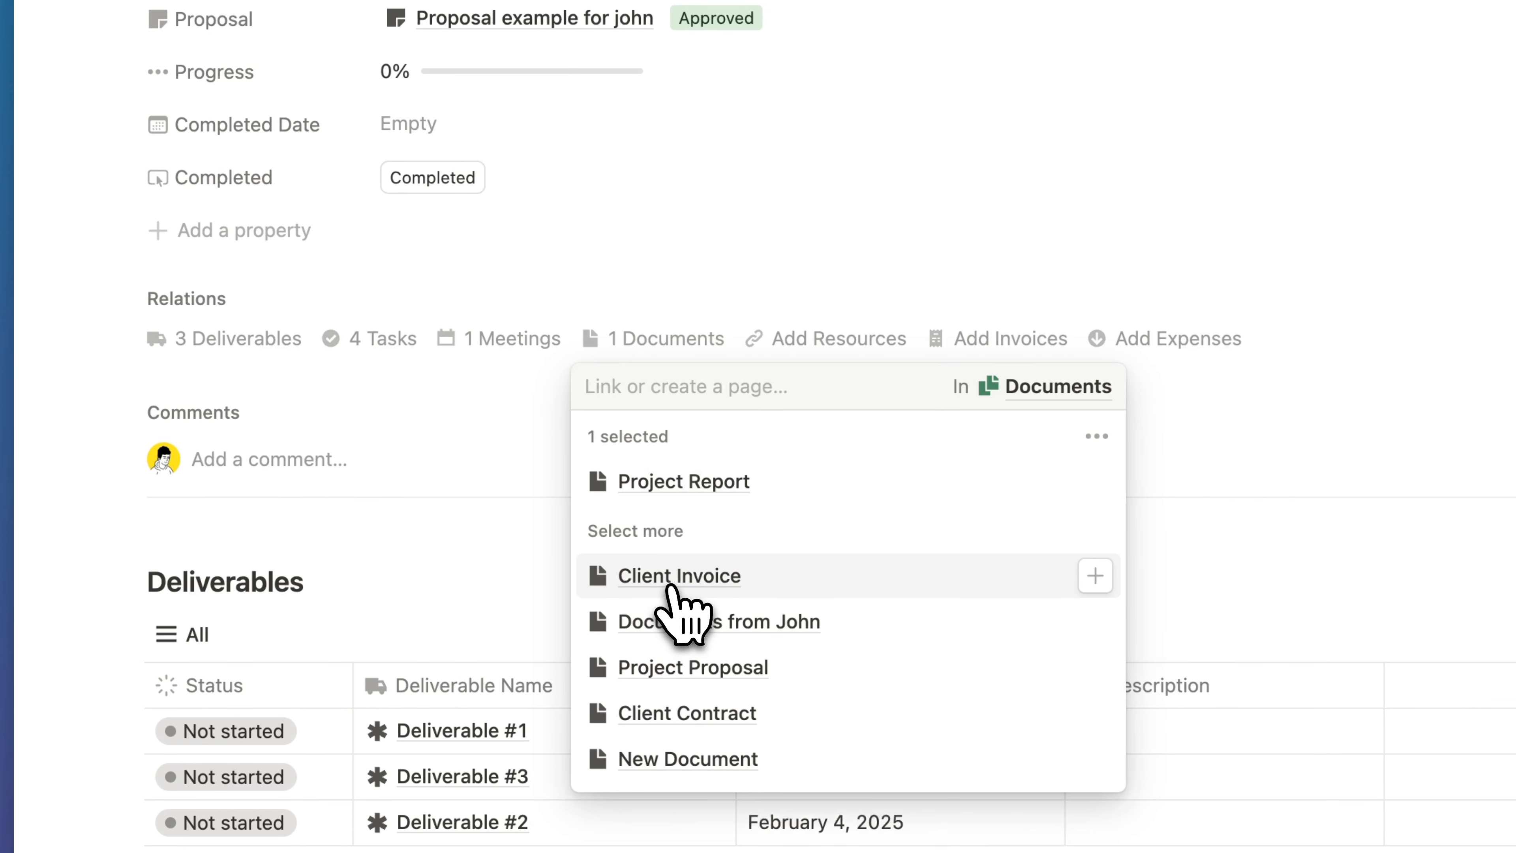
{"action": "left_click", "coordinate": [687, 578]}
{"action": "left_click", "coordinate": [656, 336]}
Step: Link the resources Social Media Management Tools, New Resource example and Online Courses and Tutorials to the project
{"action": "left_click", "coordinate": [767, 347]}
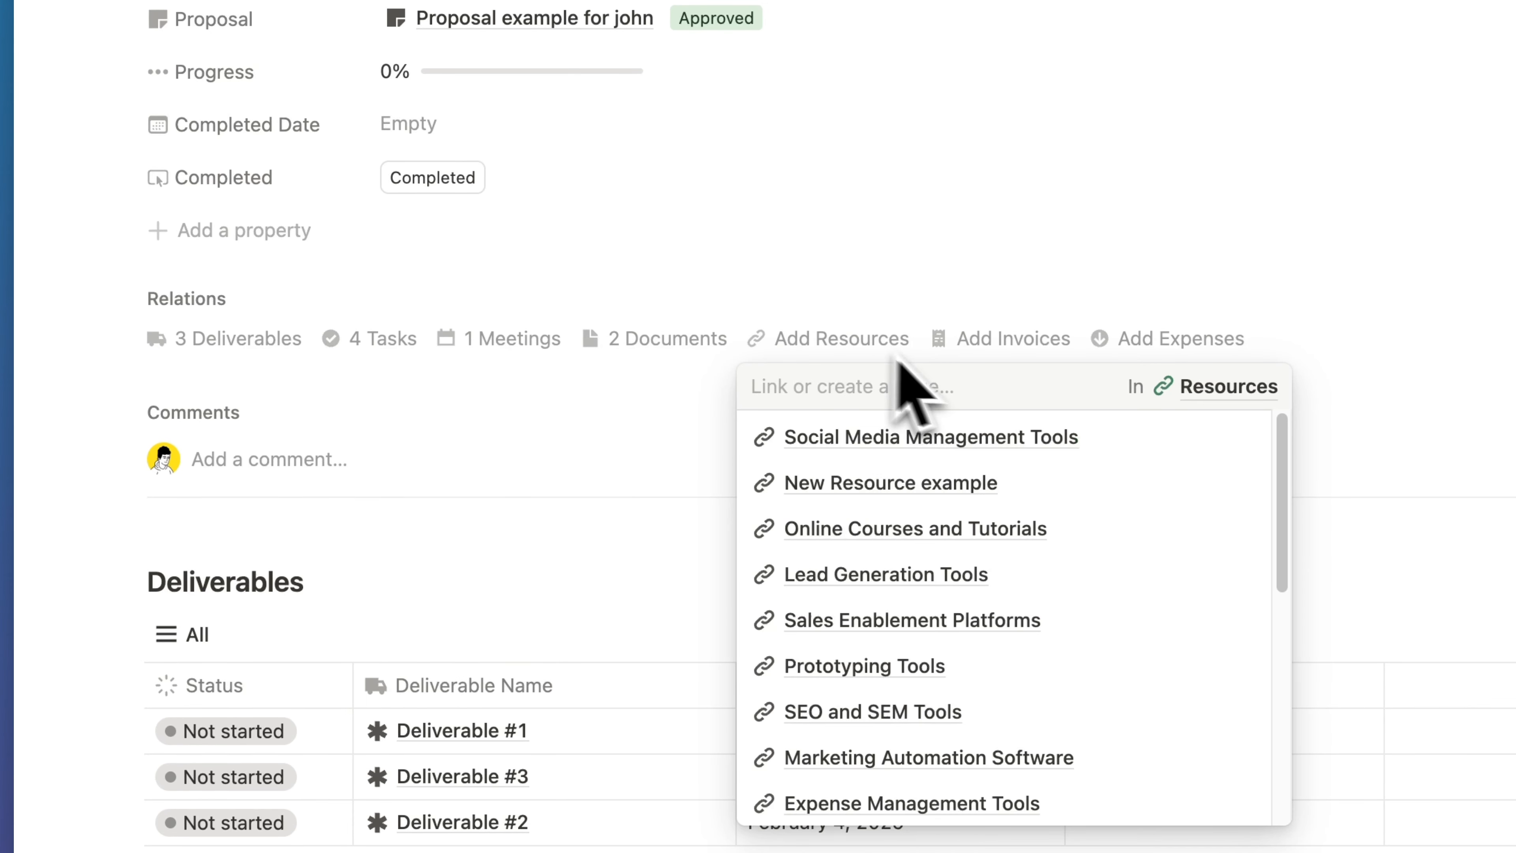
{"action": "left_click", "coordinate": [916, 437]}
{"action": "left_click", "coordinate": [970, 574]}
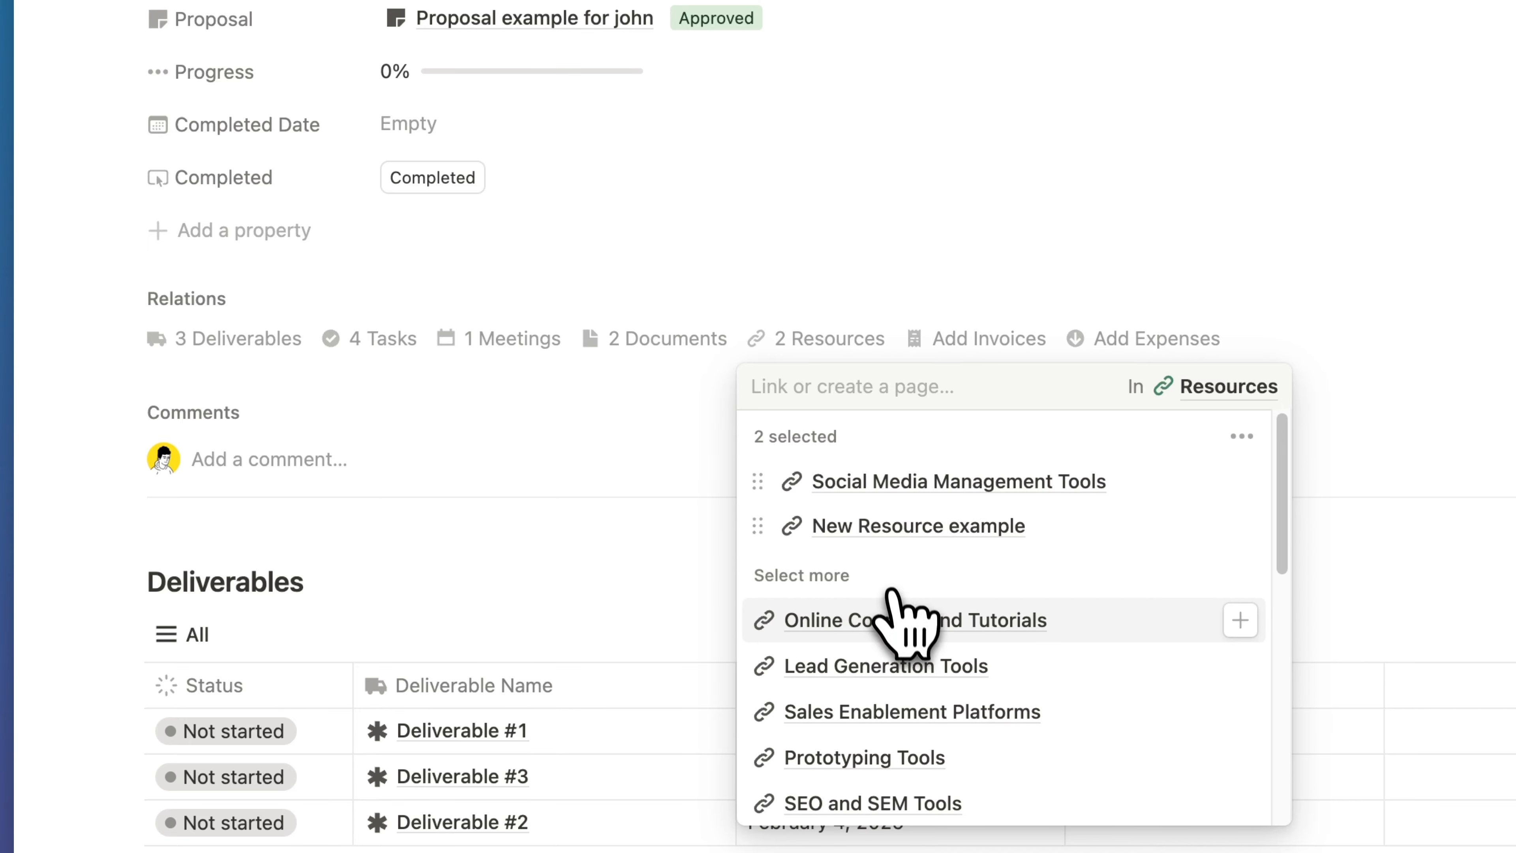
{"action": "left_click", "coordinate": [910, 621]}
{"action": "left_click", "coordinate": [653, 450]}
Step: Add an invoice named Invoice #1 for the client to the project's Invoices table with an amount of $2,500
{"action": "scroll", "coordinate": [653, 451], "scroll_direction": "down", "scroll_amount": 20}
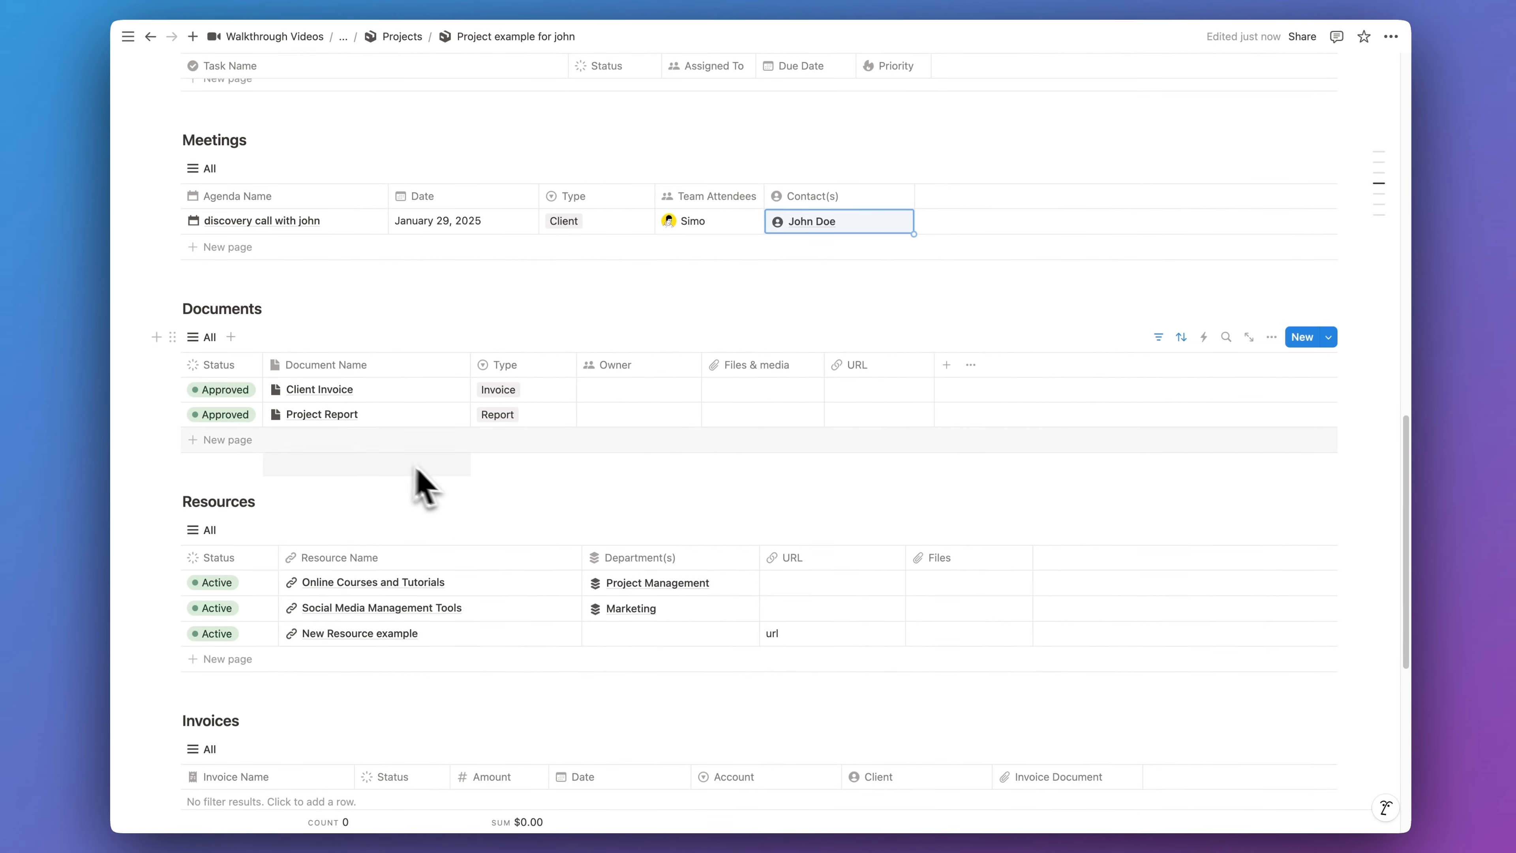
{"action": "scroll", "coordinate": [532, 464], "scroll_direction": "down", "scroll_amount": 10}
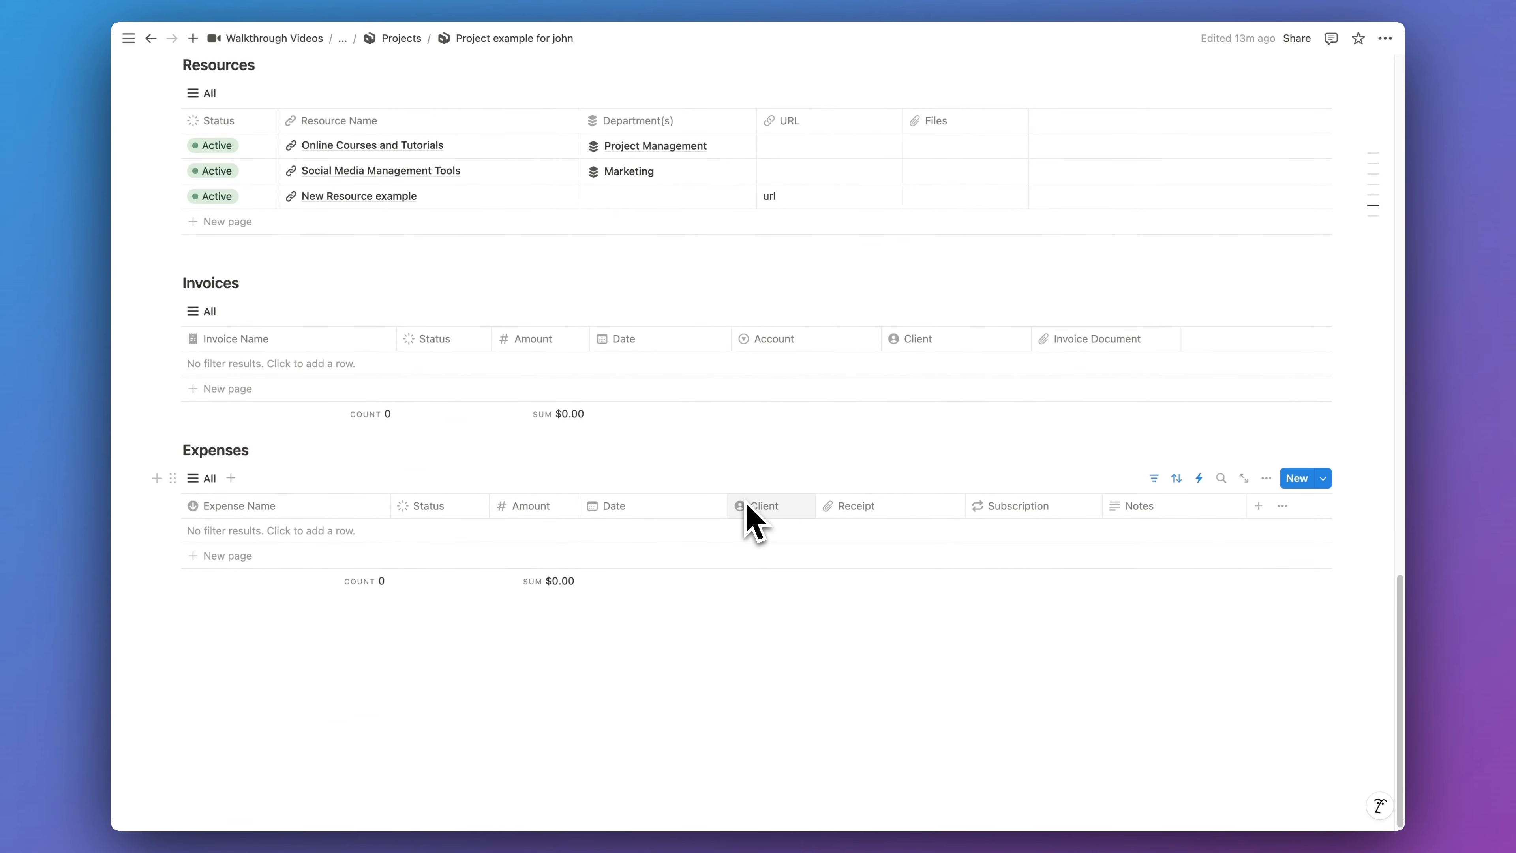
{"action": "left_click", "coordinate": [316, 363]}
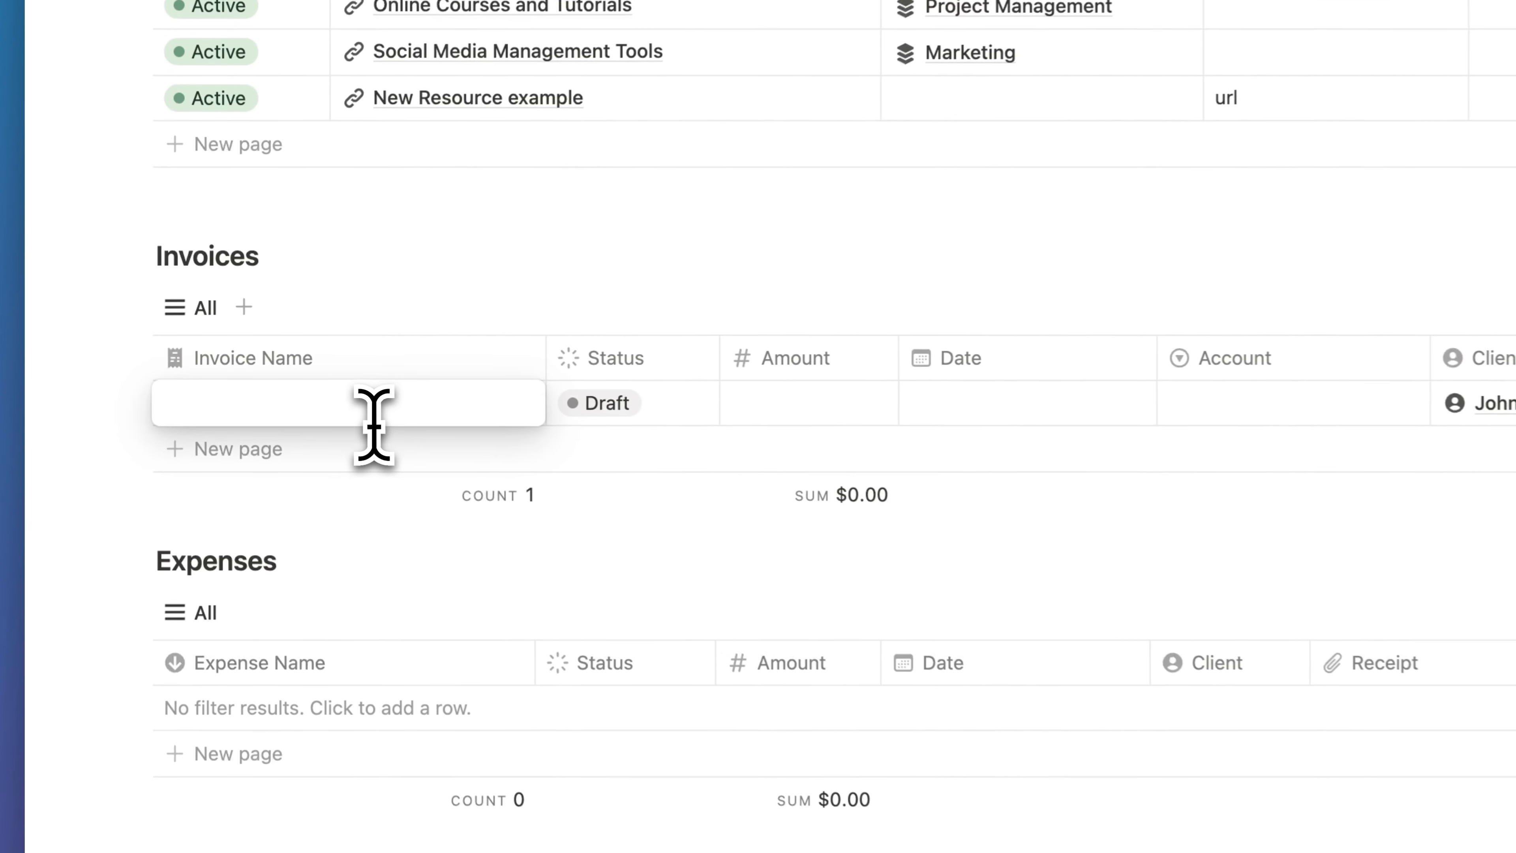
{"action": "type", "text": "Invoice #1 for john"}
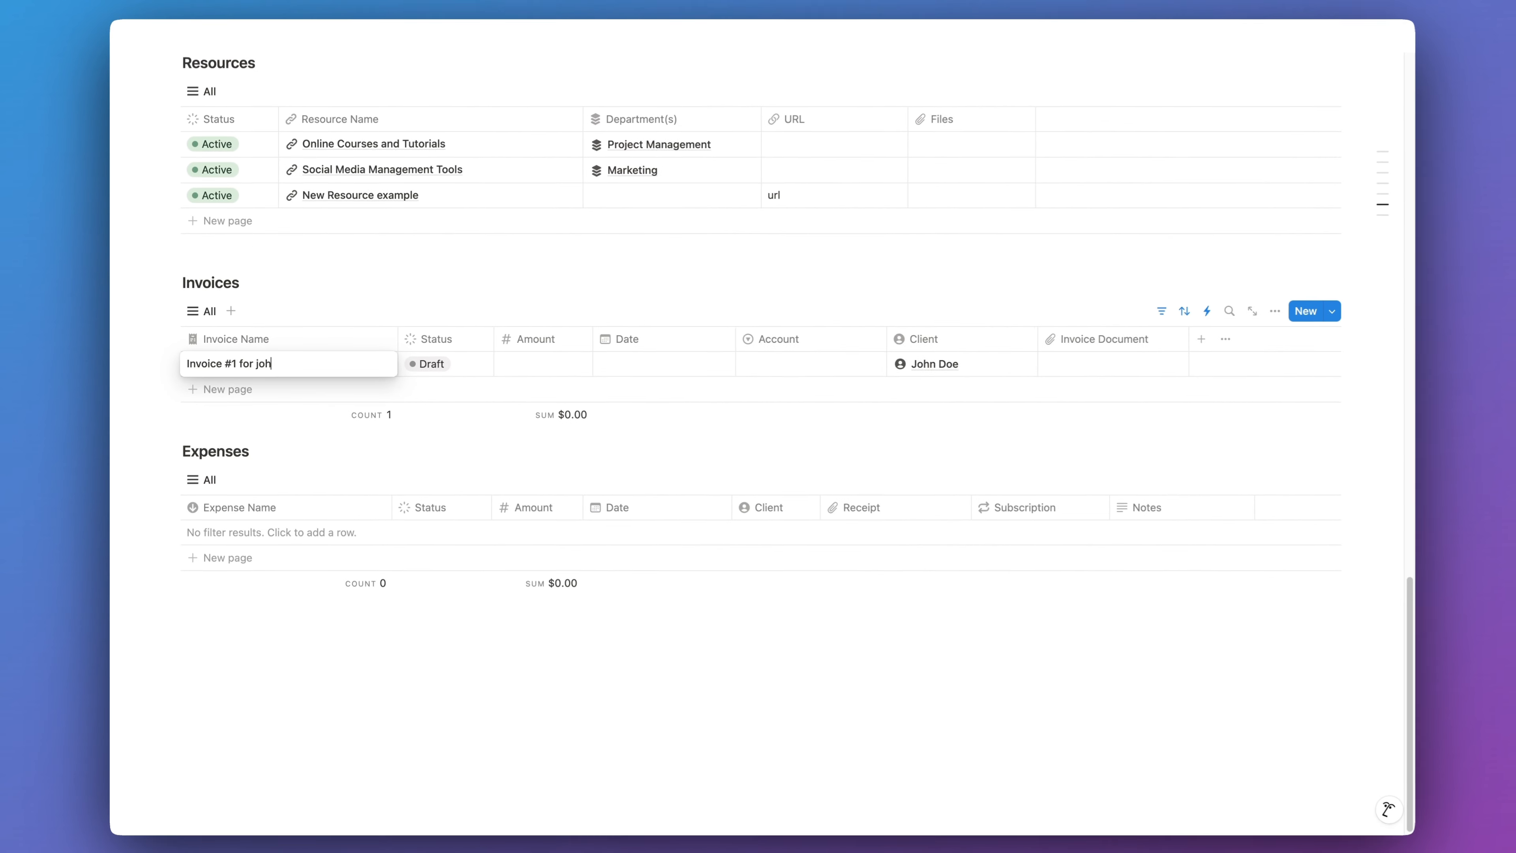
{"action": "key", "text": "Escape"}
{"action": "left_click", "coordinate": [469, 279]}
{"action": "type", "text": "250"}
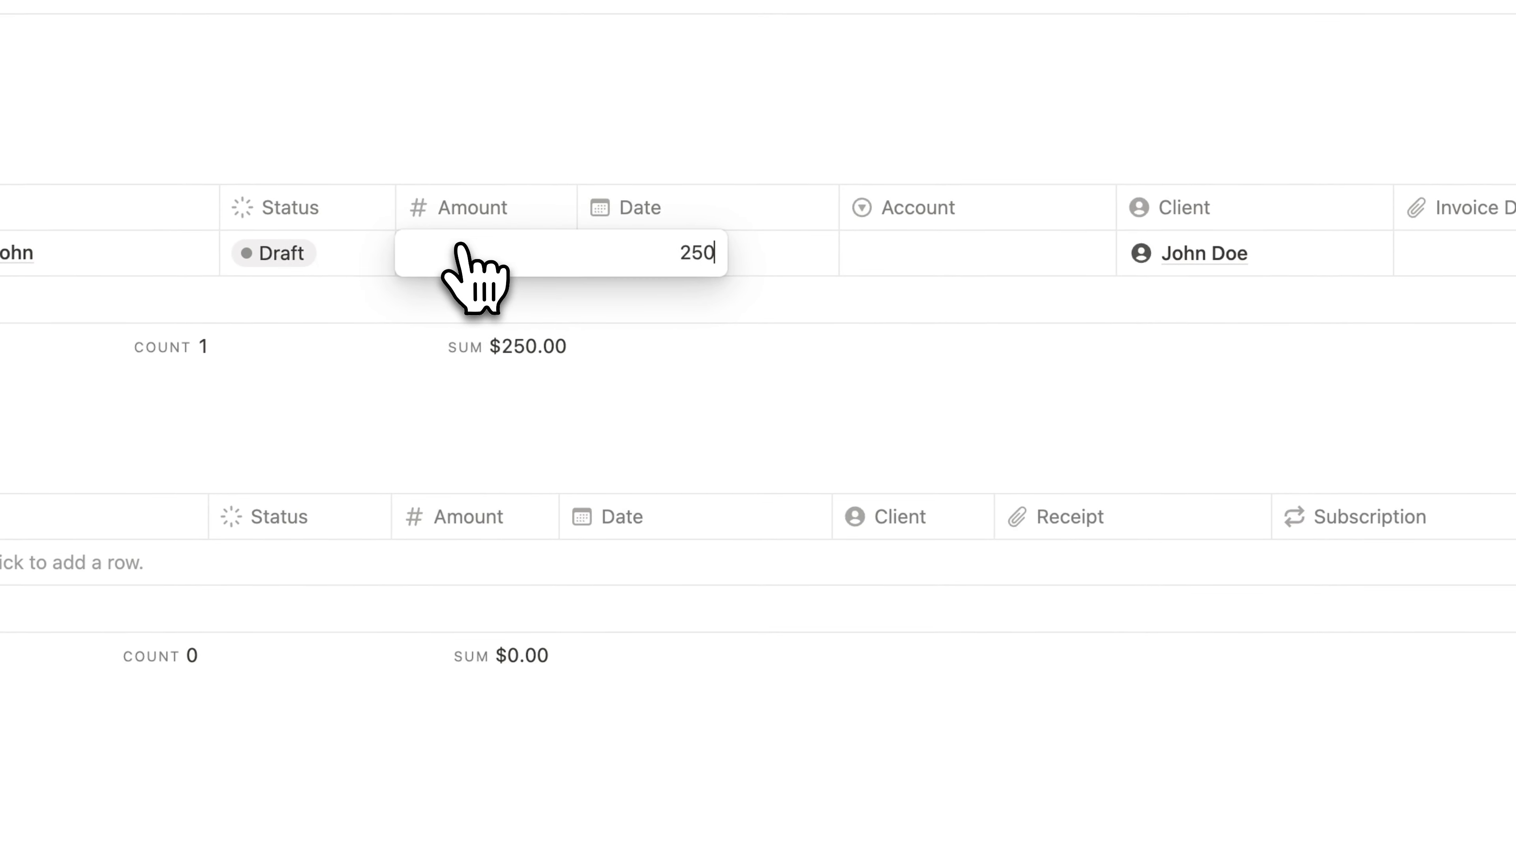
Step: Set Invoice #1's date to January 29, 2025 and its account to PayPal
{"action": "left_click", "coordinate": [780, 261]}
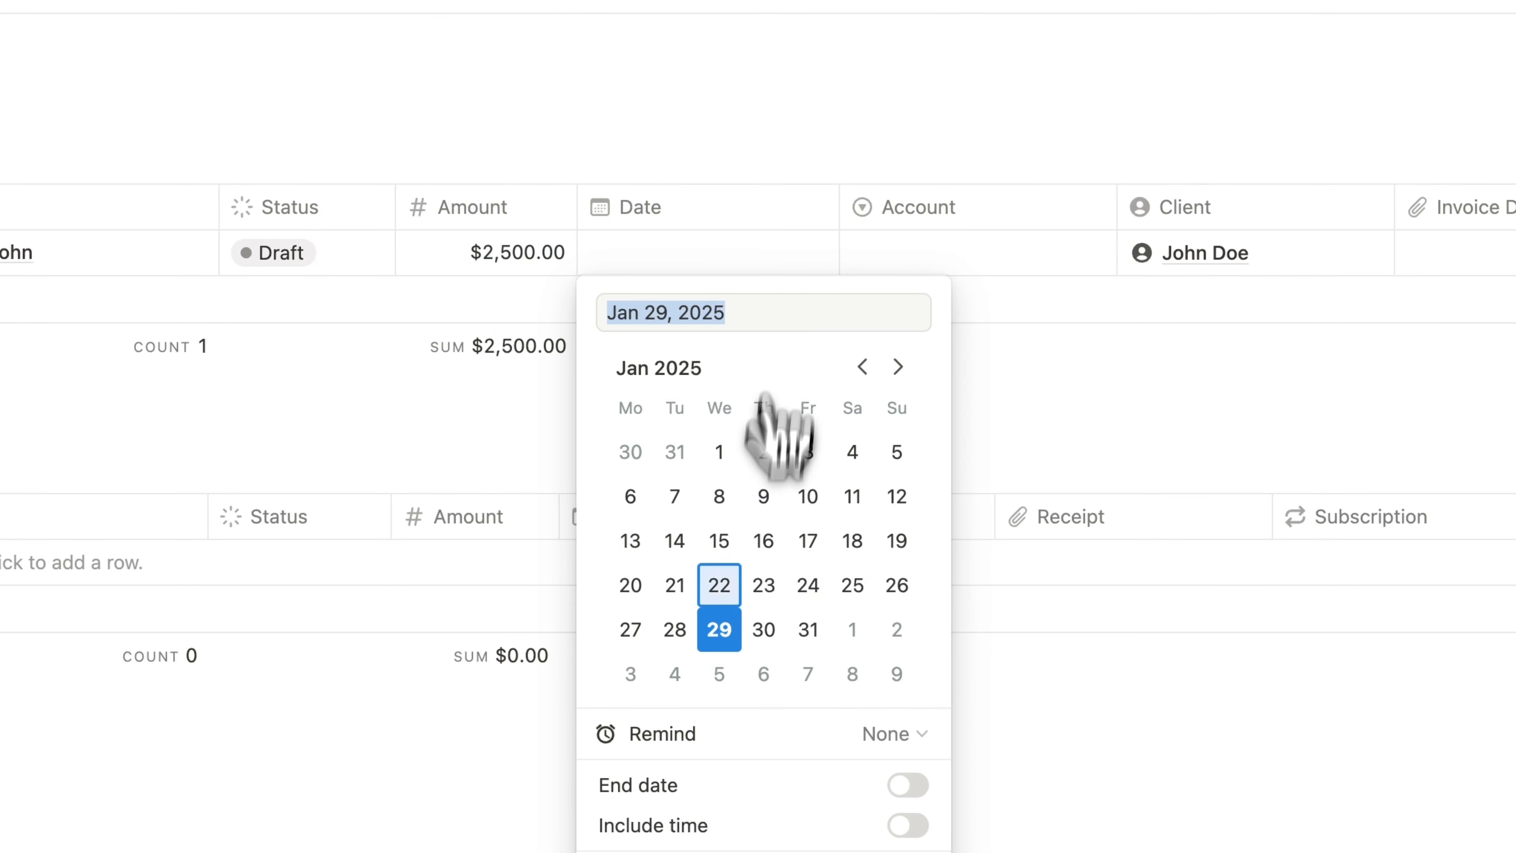
{"action": "left_click", "coordinate": [719, 633]}
{"action": "left_click", "coordinate": [931, 253]}
{"action": "left_click", "coordinate": [931, 339]}
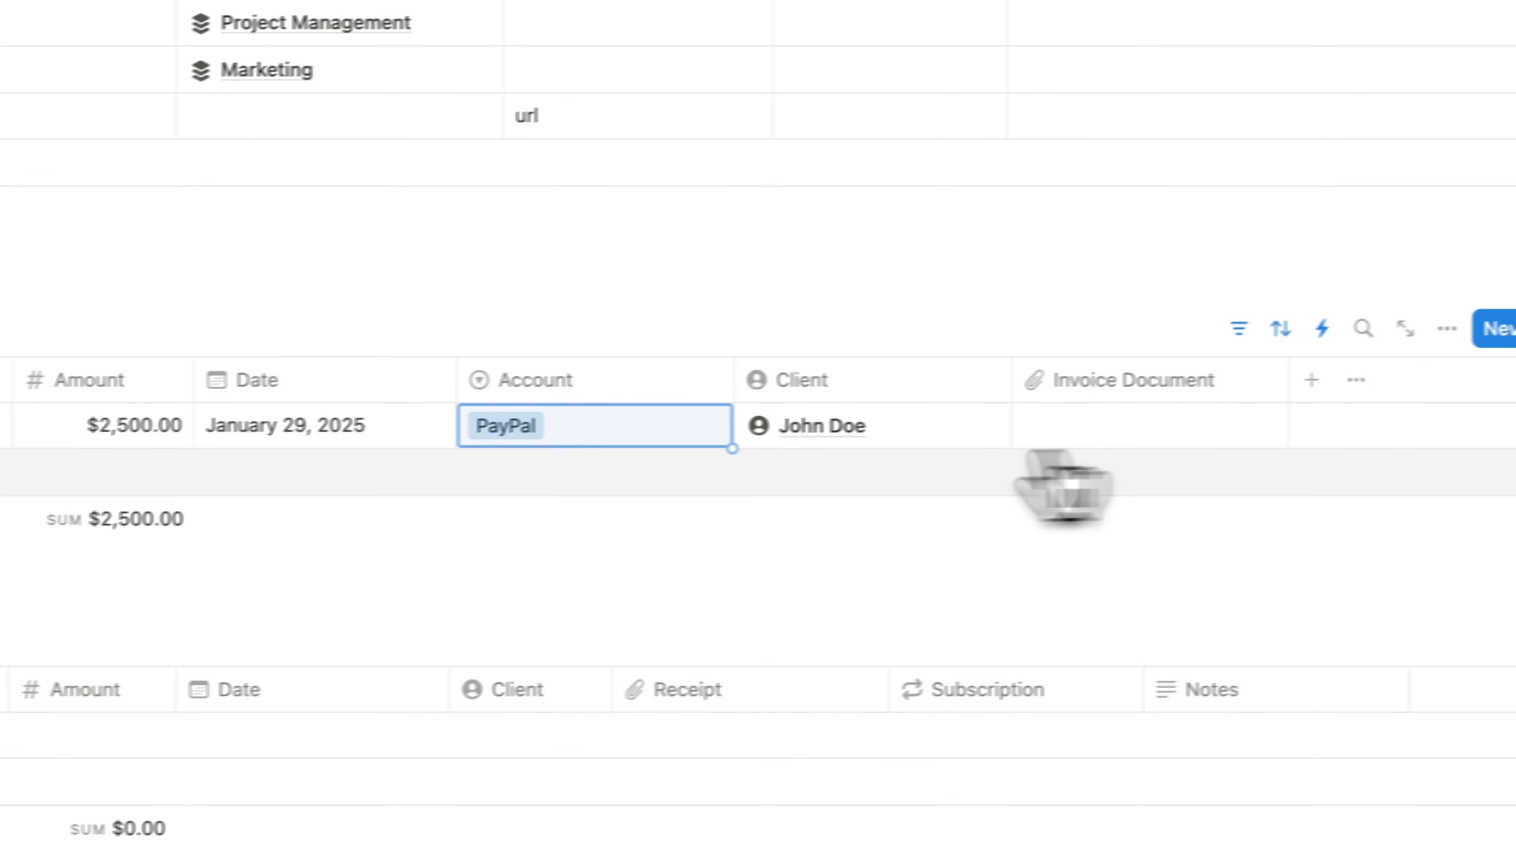
Step: Add an invoice named Invoice #2 for the client to the Invoices table with an amount of $2,500
{"action": "left_click", "coordinate": [1062, 484]}
{"action": "type", "text": "Invoice "}
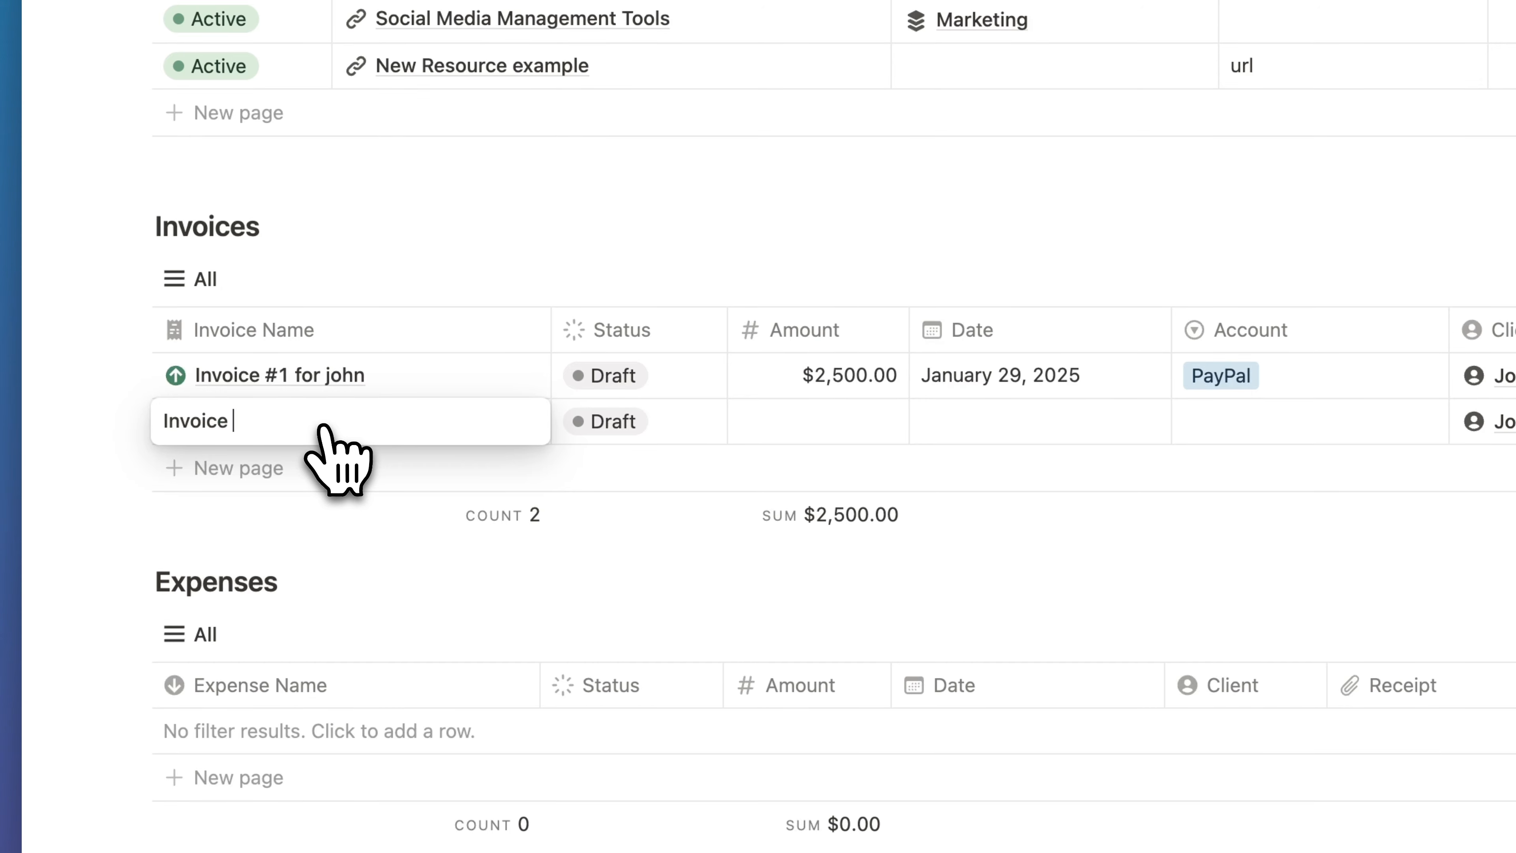
{"action": "type", "text": "#2 for john"}
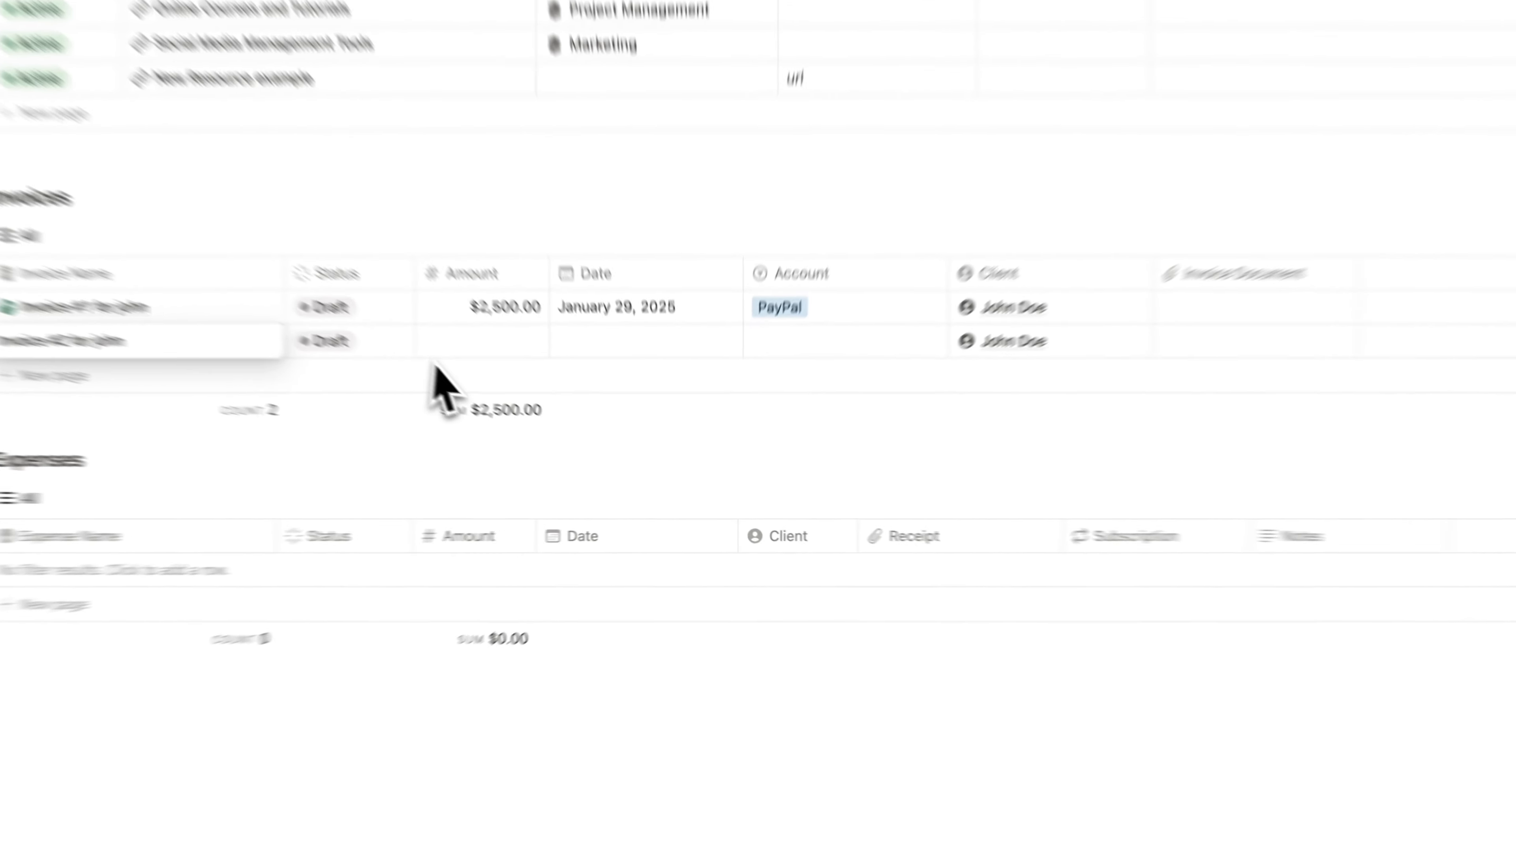
{"action": "left_click", "coordinate": [445, 345]}
{"action": "type", "text": "2500"}
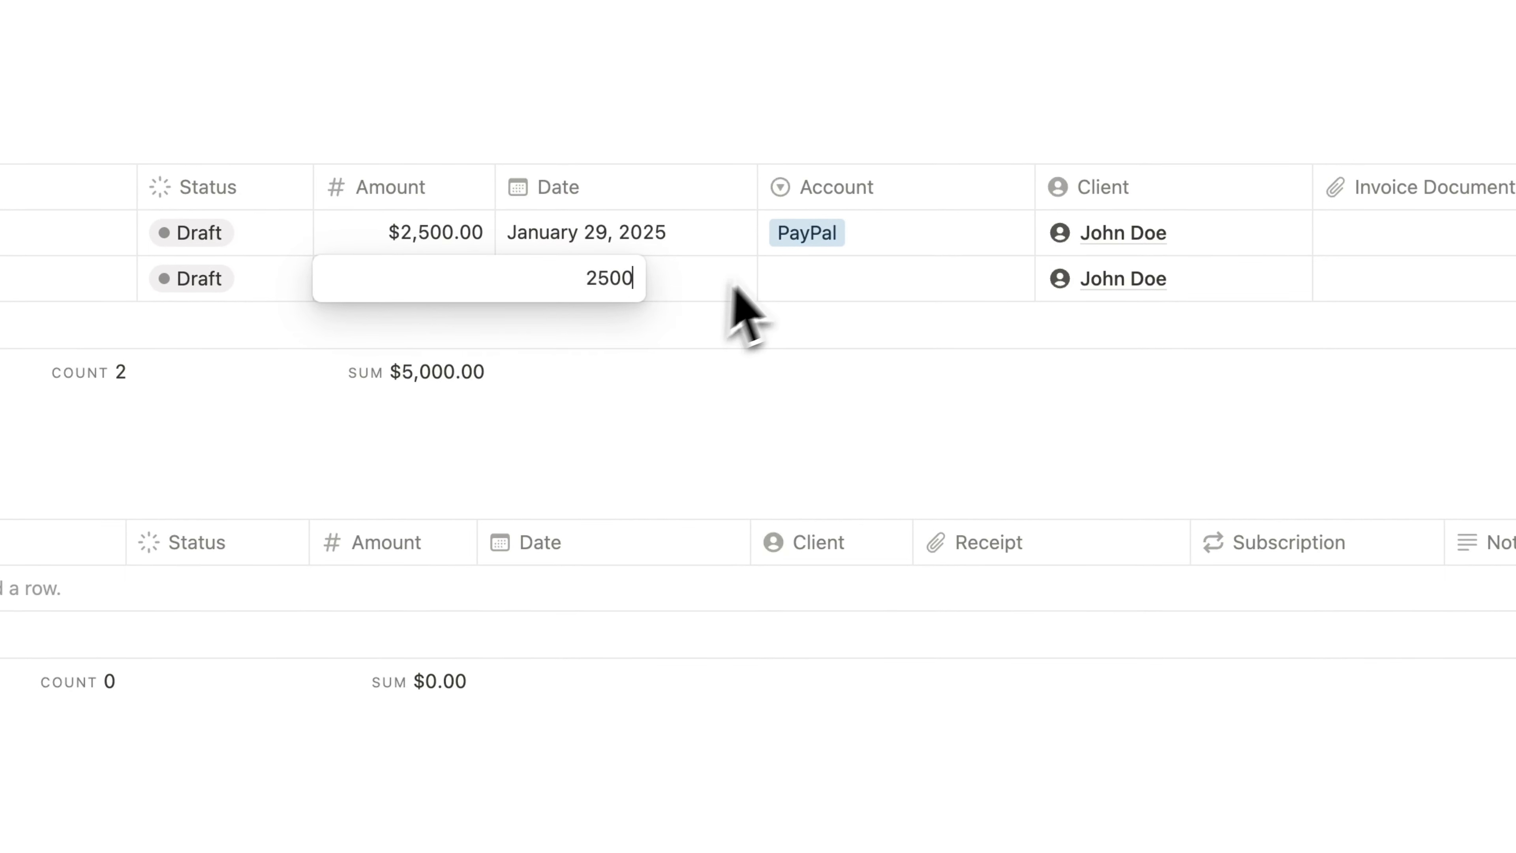
Step: Set Invoice #2's date to January 30, 2025 and its account to PayPal
{"action": "left_click", "coordinate": [733, 287]}
{"action": "left_click", "coordinate": [881, 250]}
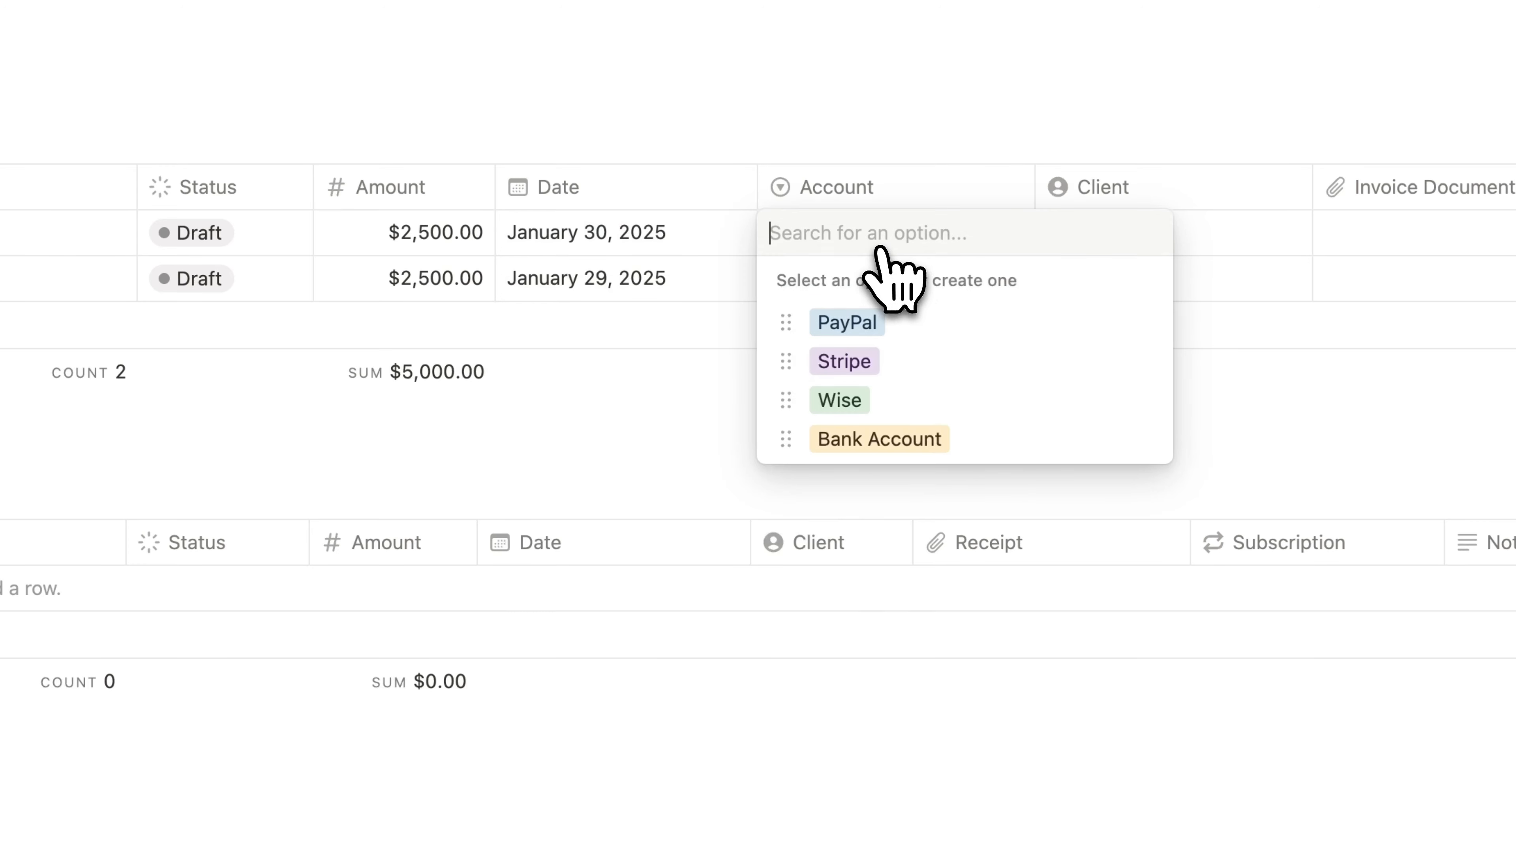
{"action": "left_click", "coordinate": [882, 329]}
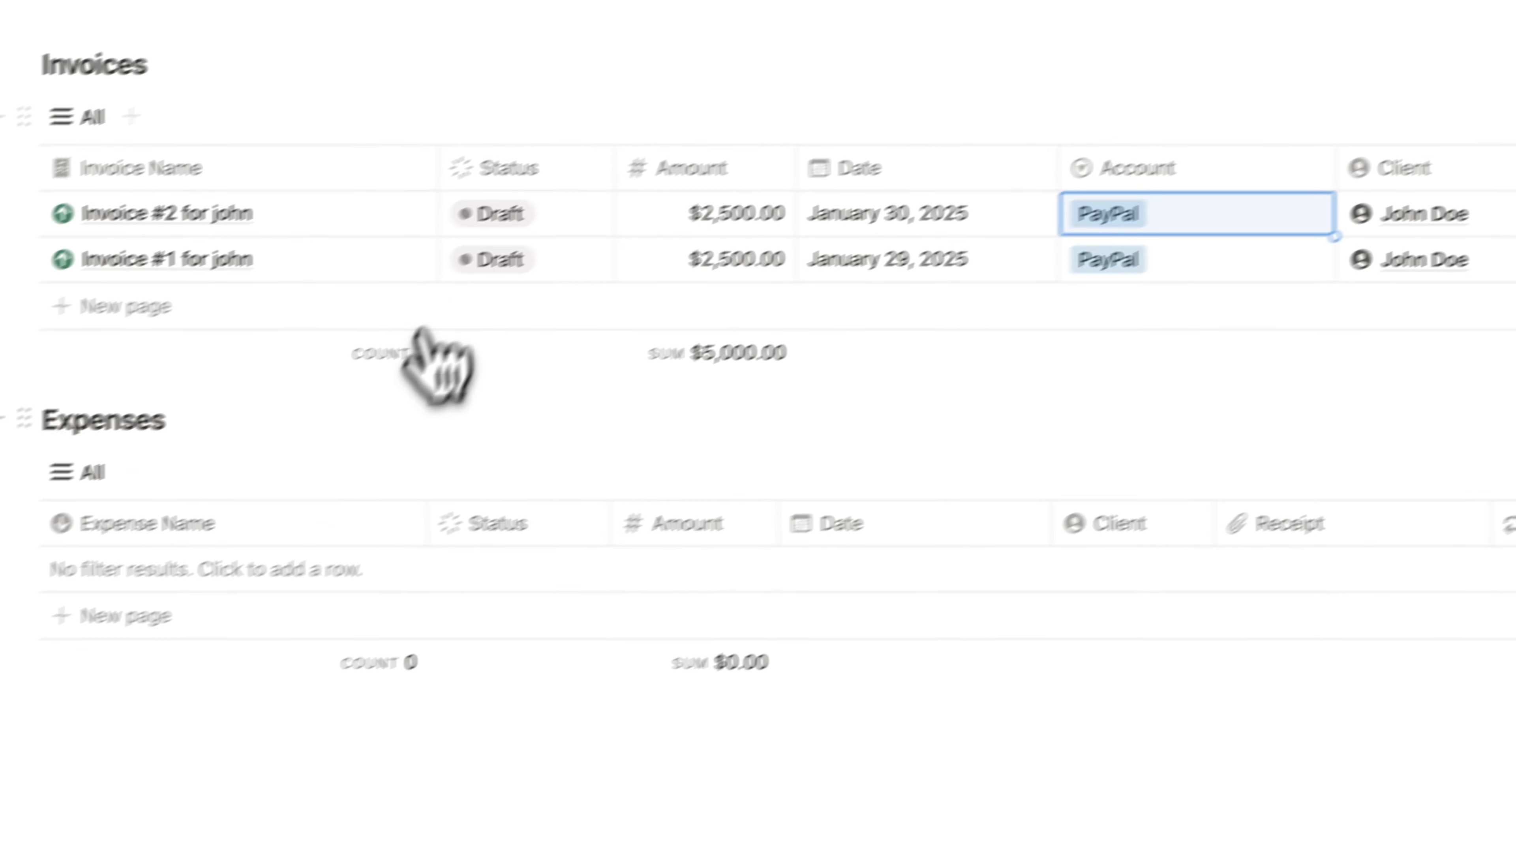
Step: Add Expense #1 to the project's Expenses table with an amount of $300 and the date January 29, 2025
{"action": "left_click", "coordinate": [315, 540]}
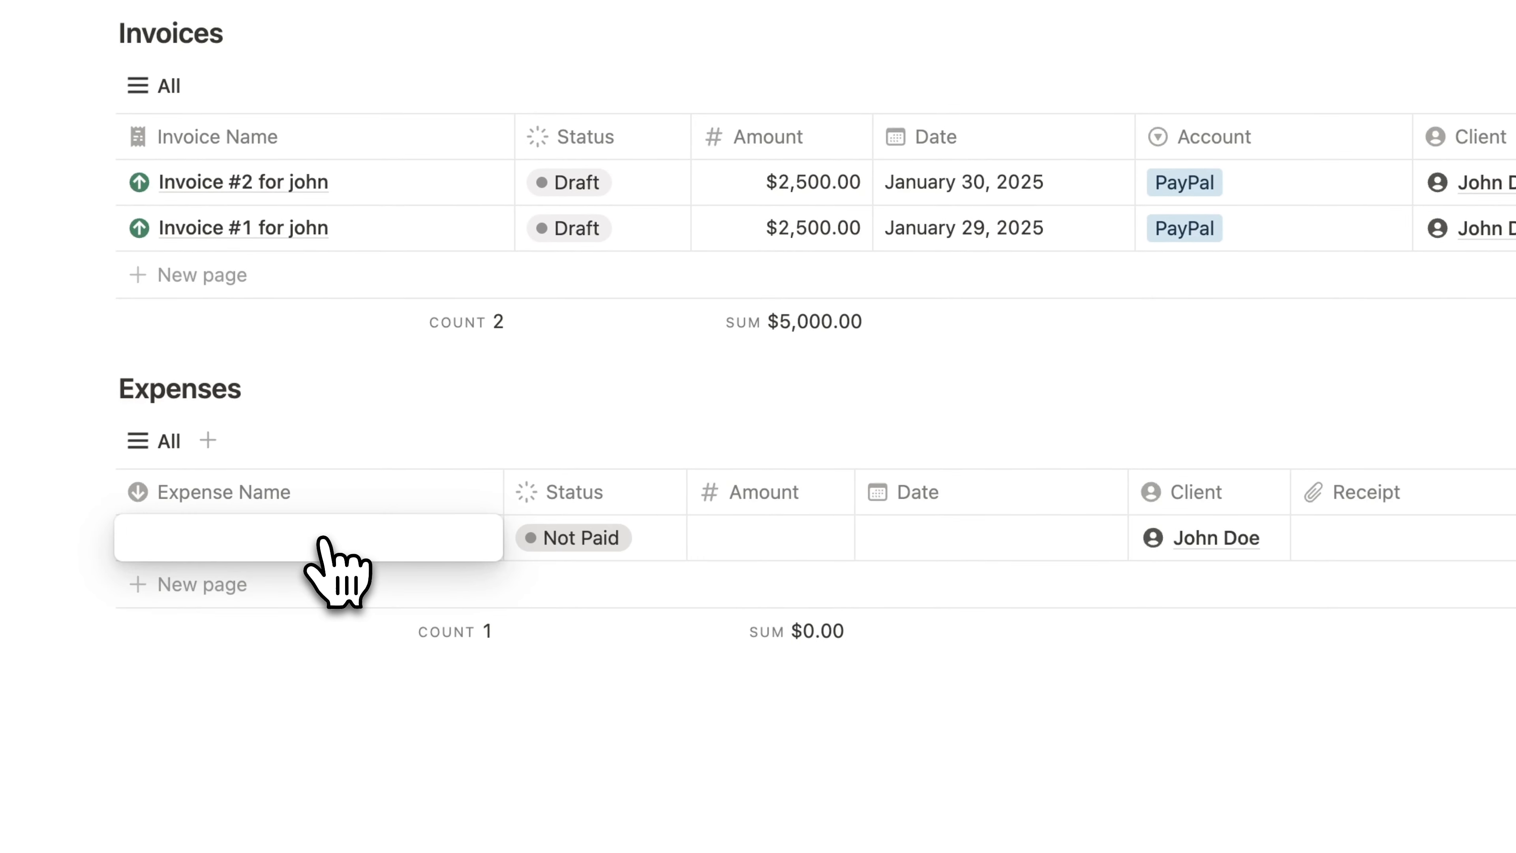
{"action": "left_click", "coordinate": [721, 550]}
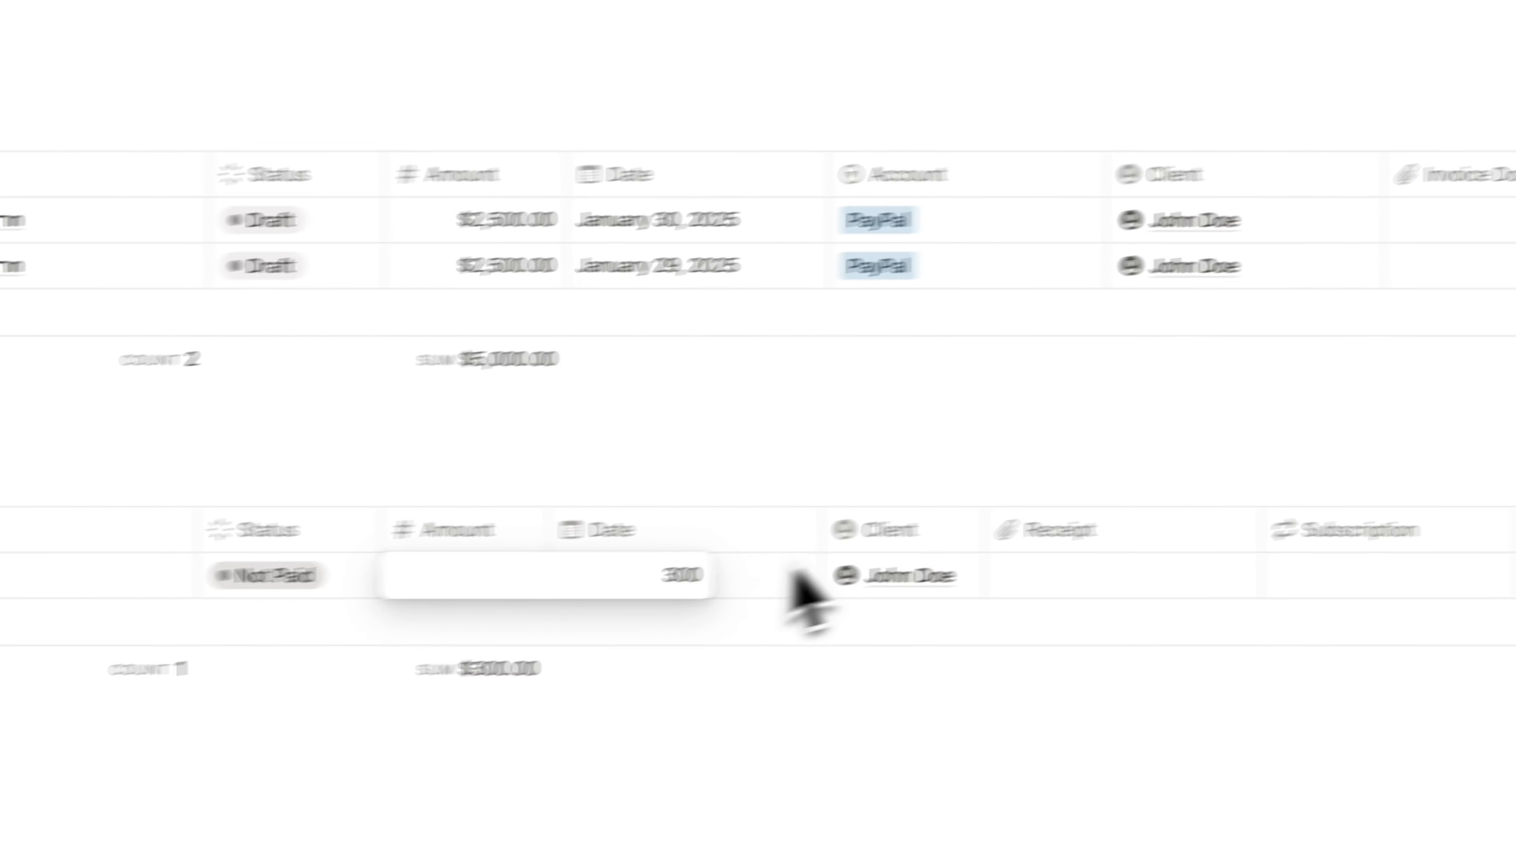
{"action": "left_click", "coordinate": [1104, 536]}
{"action": "left_click", "coordinate": [1001, 202]}
{"action": "left_click", "coordinate": [1354, 537]}
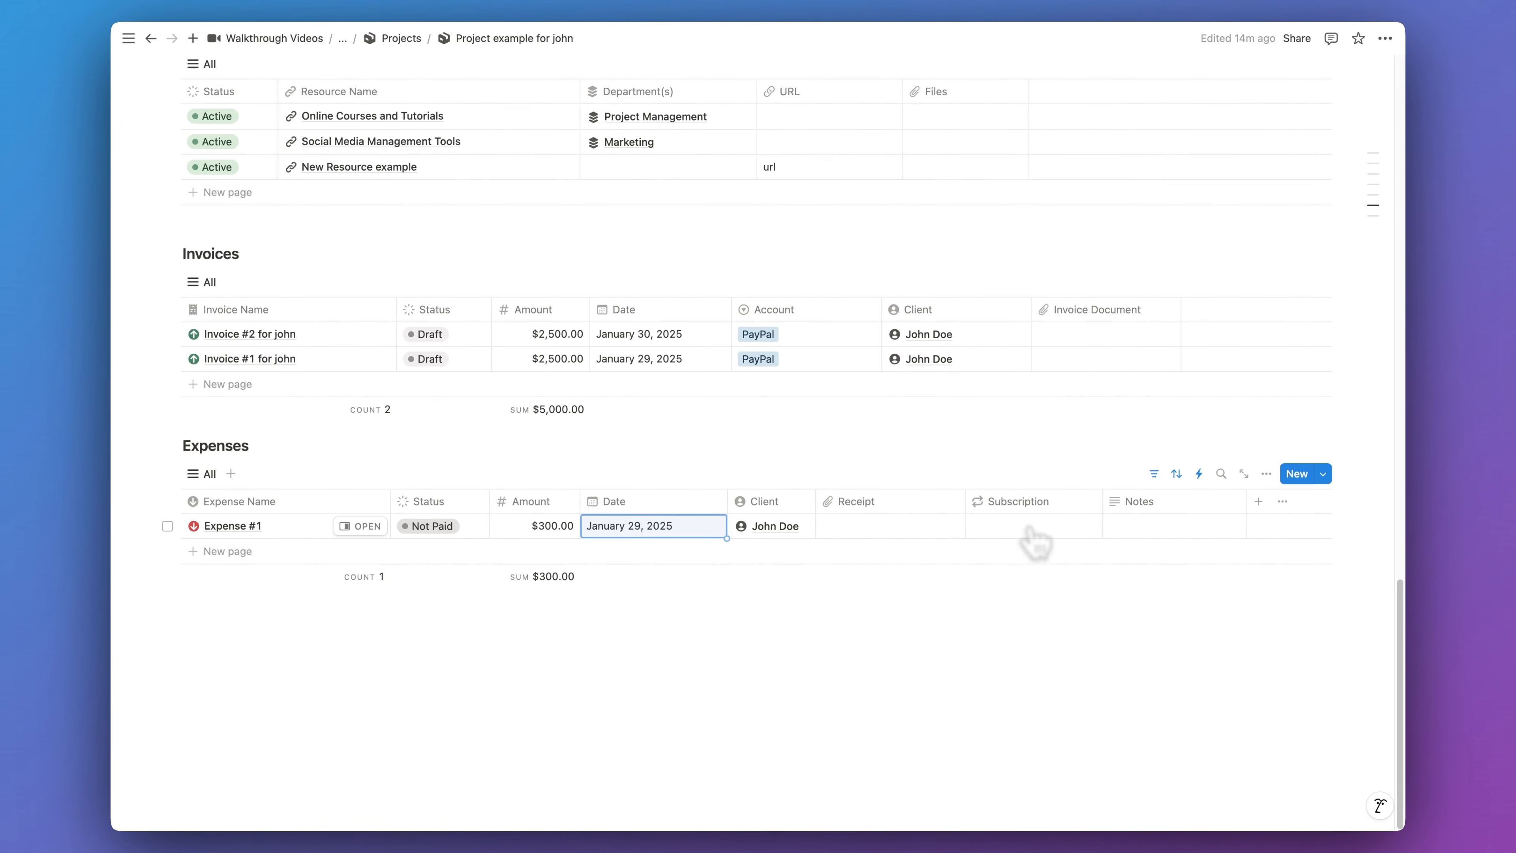
Step: View the subscriptions that can be linked to Expense #1 without choosing one
{"action": "left_click", "coordinate": [1030, 528]}
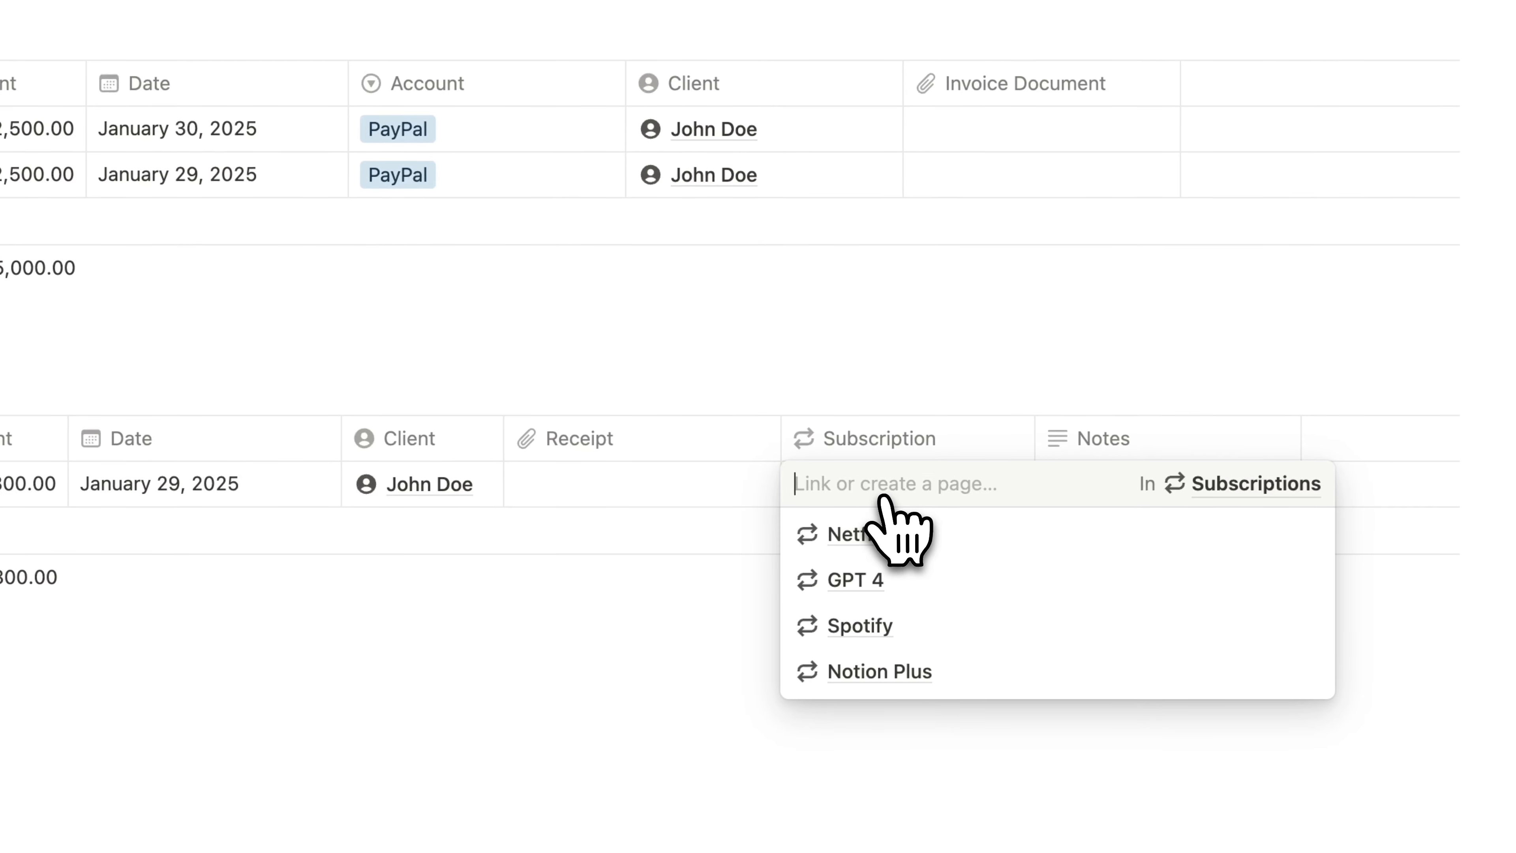
{"action": "key", "text": "Escape"}
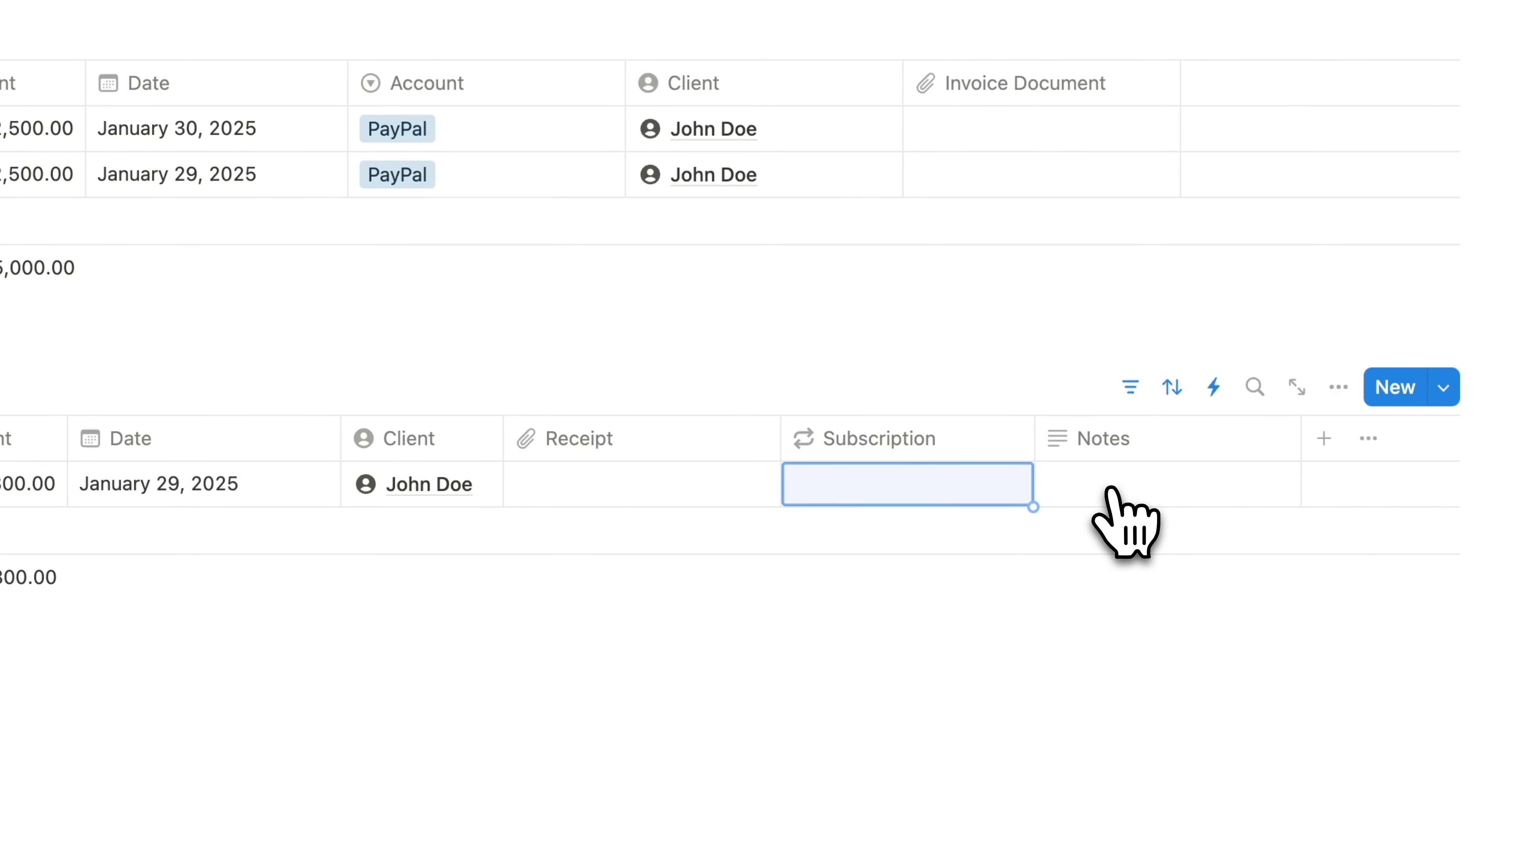
Step: Add Expense #2 to the project's Expenses table with an amount of $500 and the date January 29, 2025
{"action": "left_click", "coordinate": [301, 498]}
{"action": "type", "text": "Ed"}
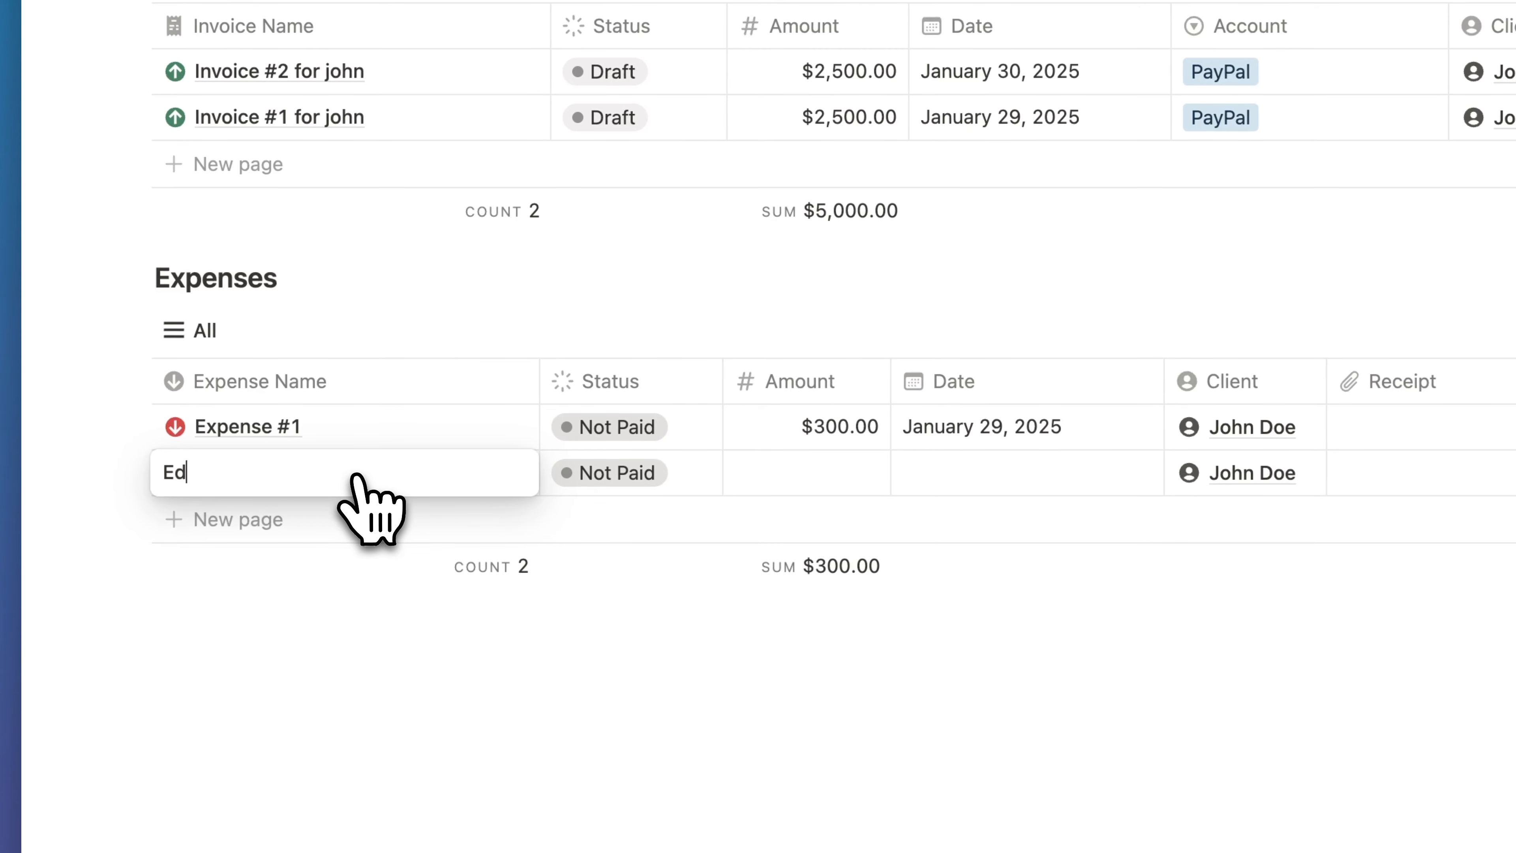
{"action": "key", "text": "BackSpace"}
{"action": "type", "text": "xpense #2"}
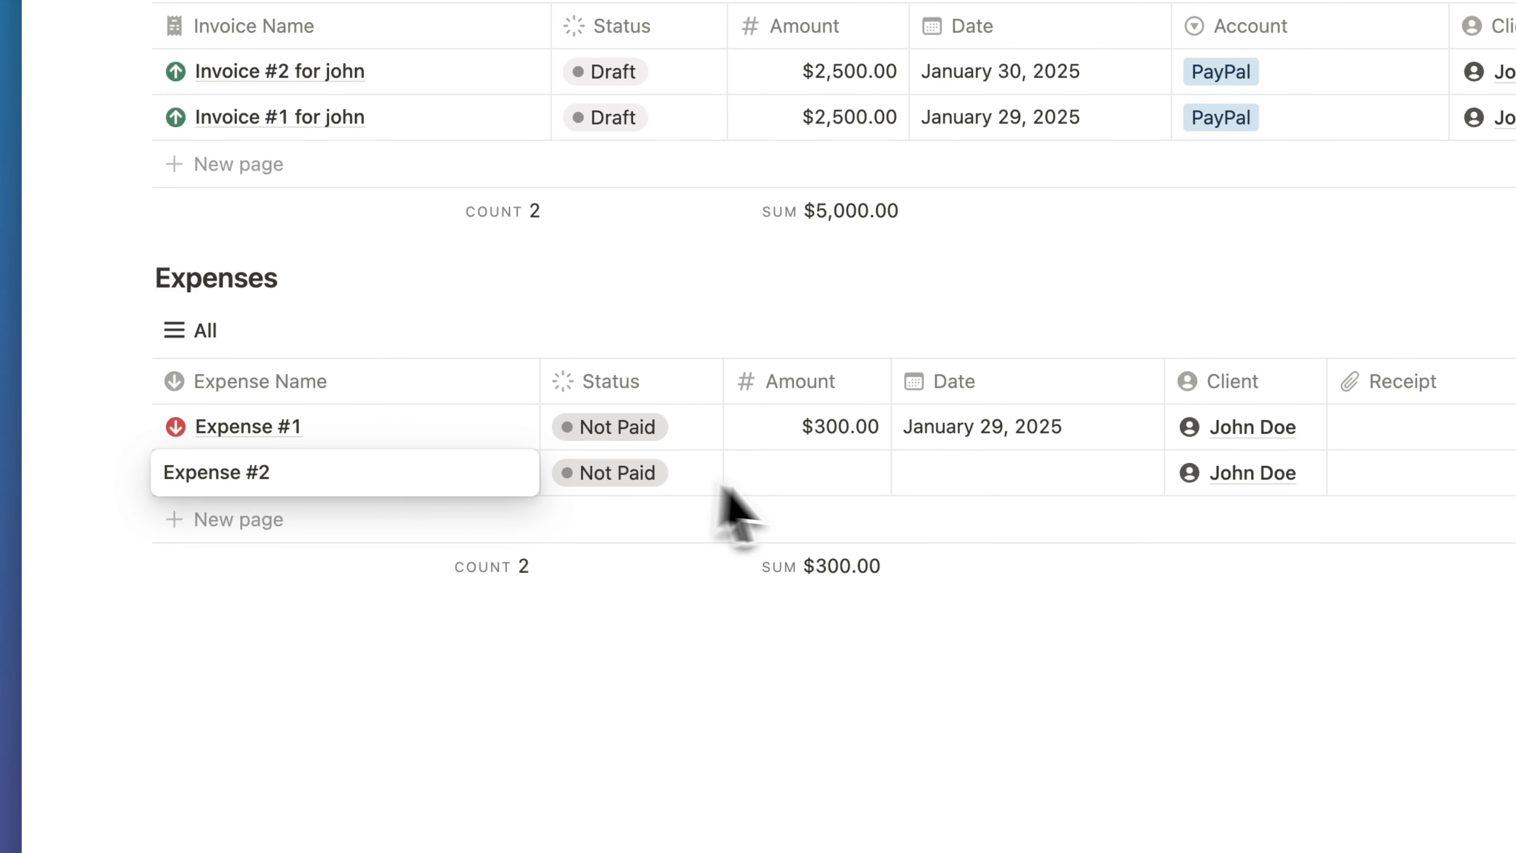
{"action": "left_click", "coordinate": [813, 487]}
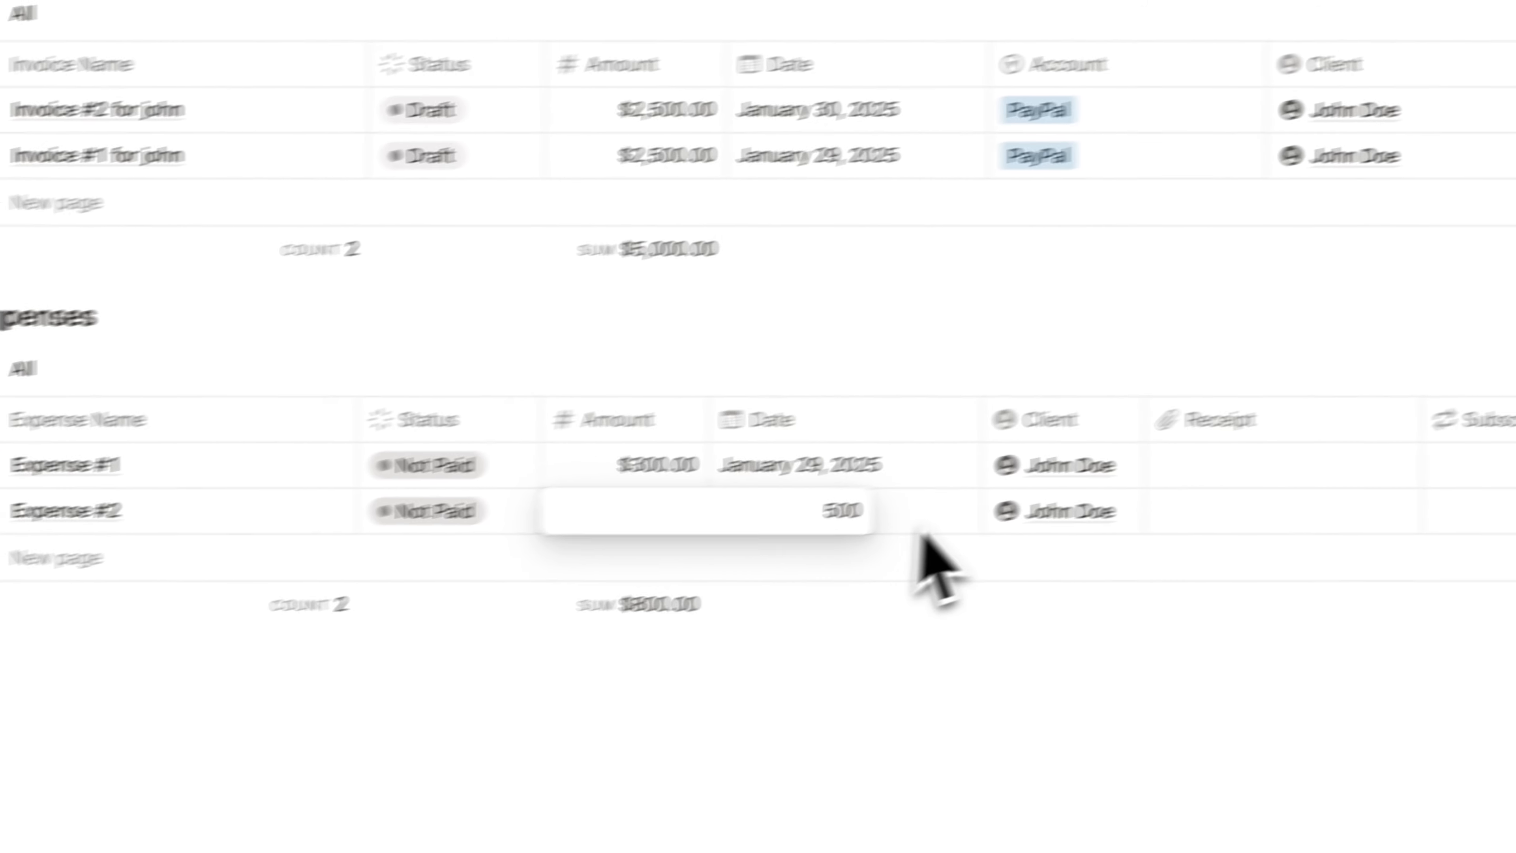
{"action": "left_click", "coordinate": [1100, 484]}
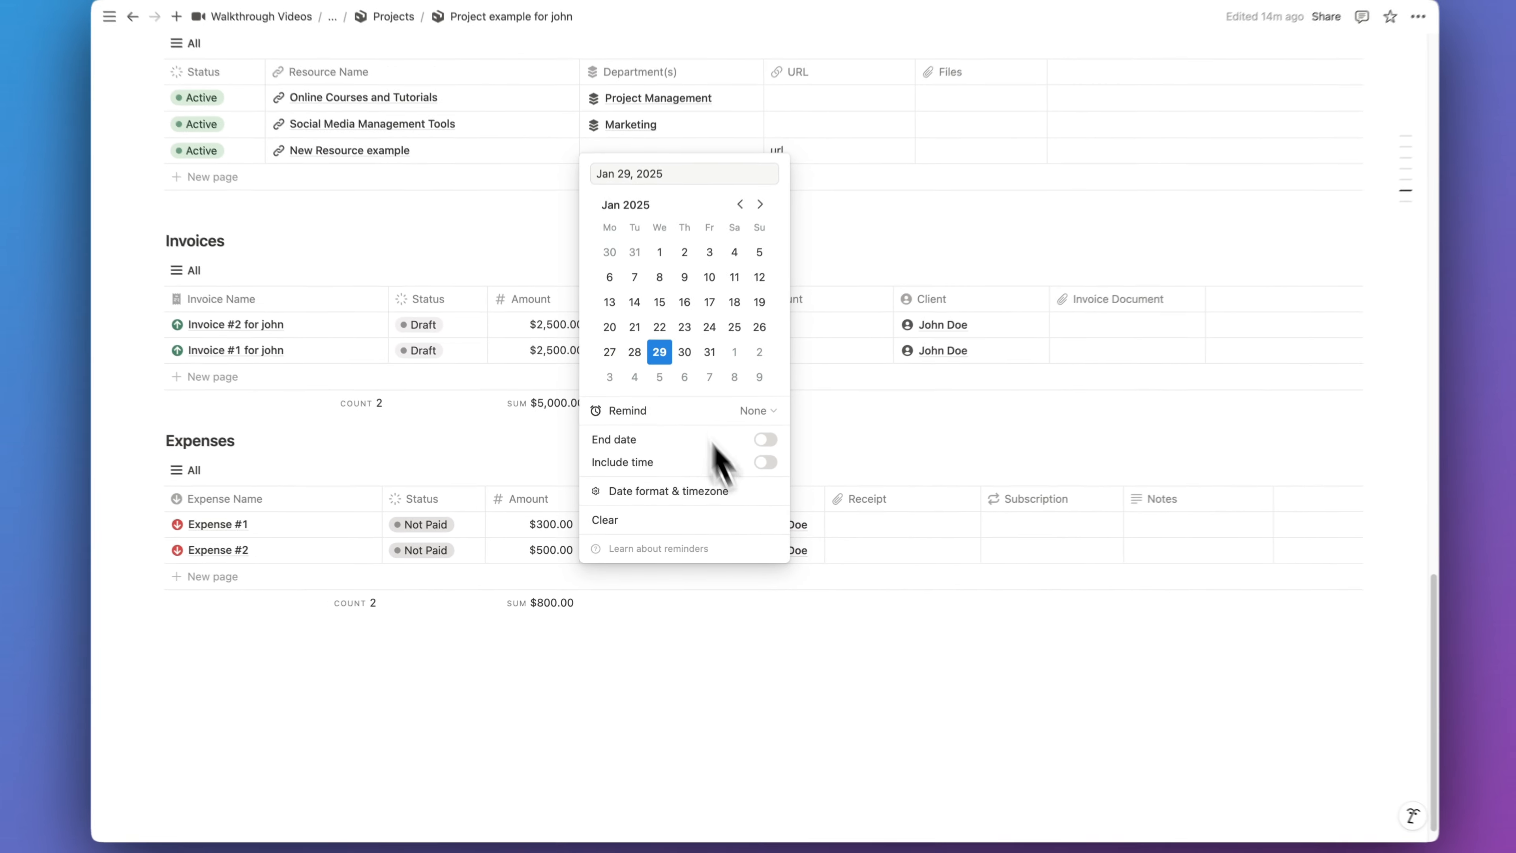
{"action": "left_click", "coordinate": [572, 400]}
{"action": "scroll", "coordinate": [573, 401], "scroll_direction": "down", "scroll_amount": 1}
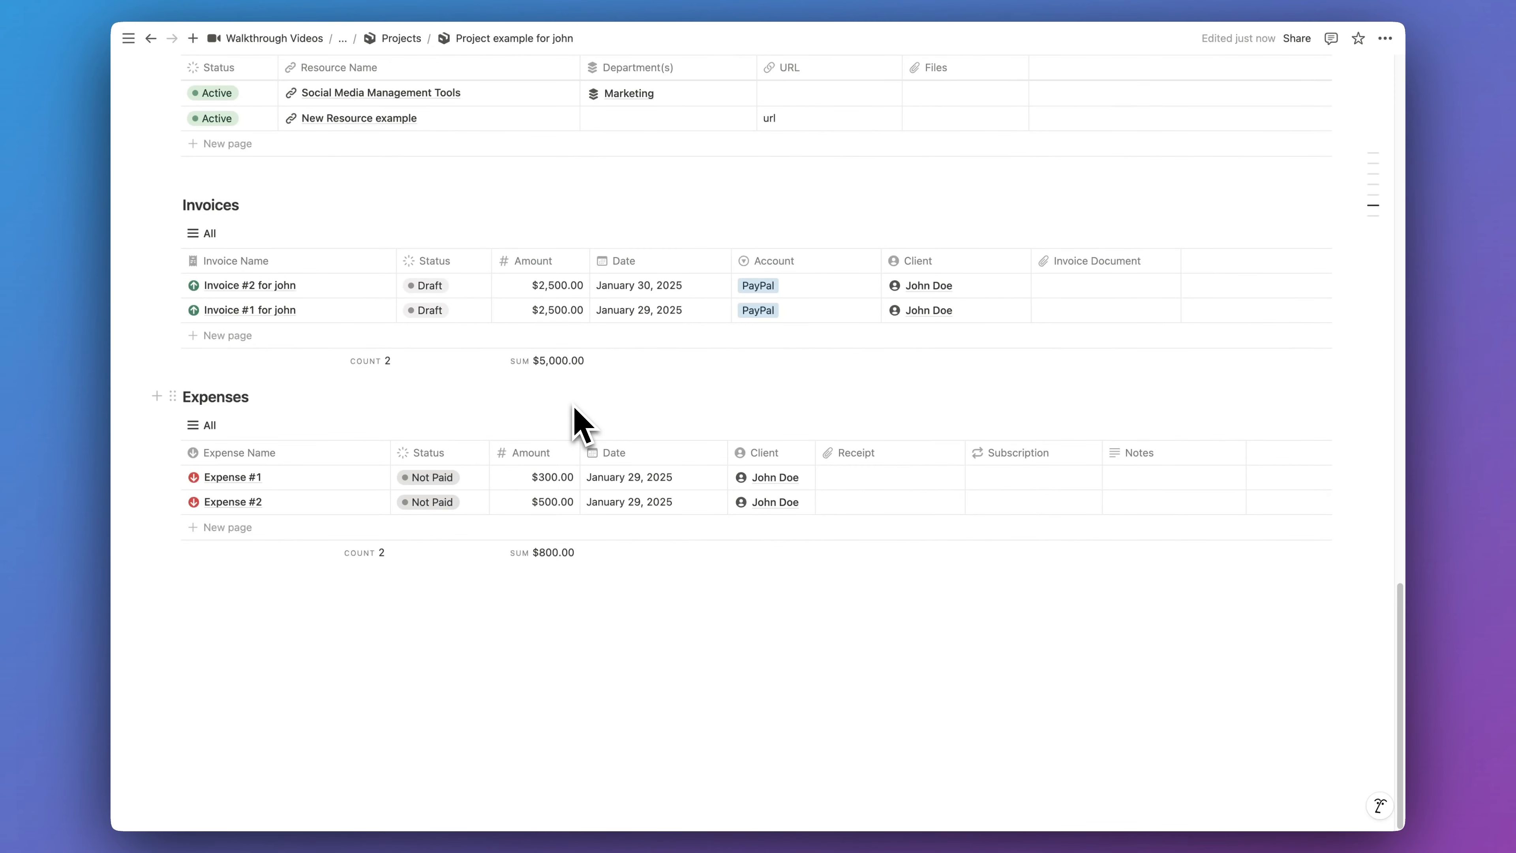
Step: Return to the Clients Projects board and move the example project's card to In Progress
{"action": "key", "text": "super+["}
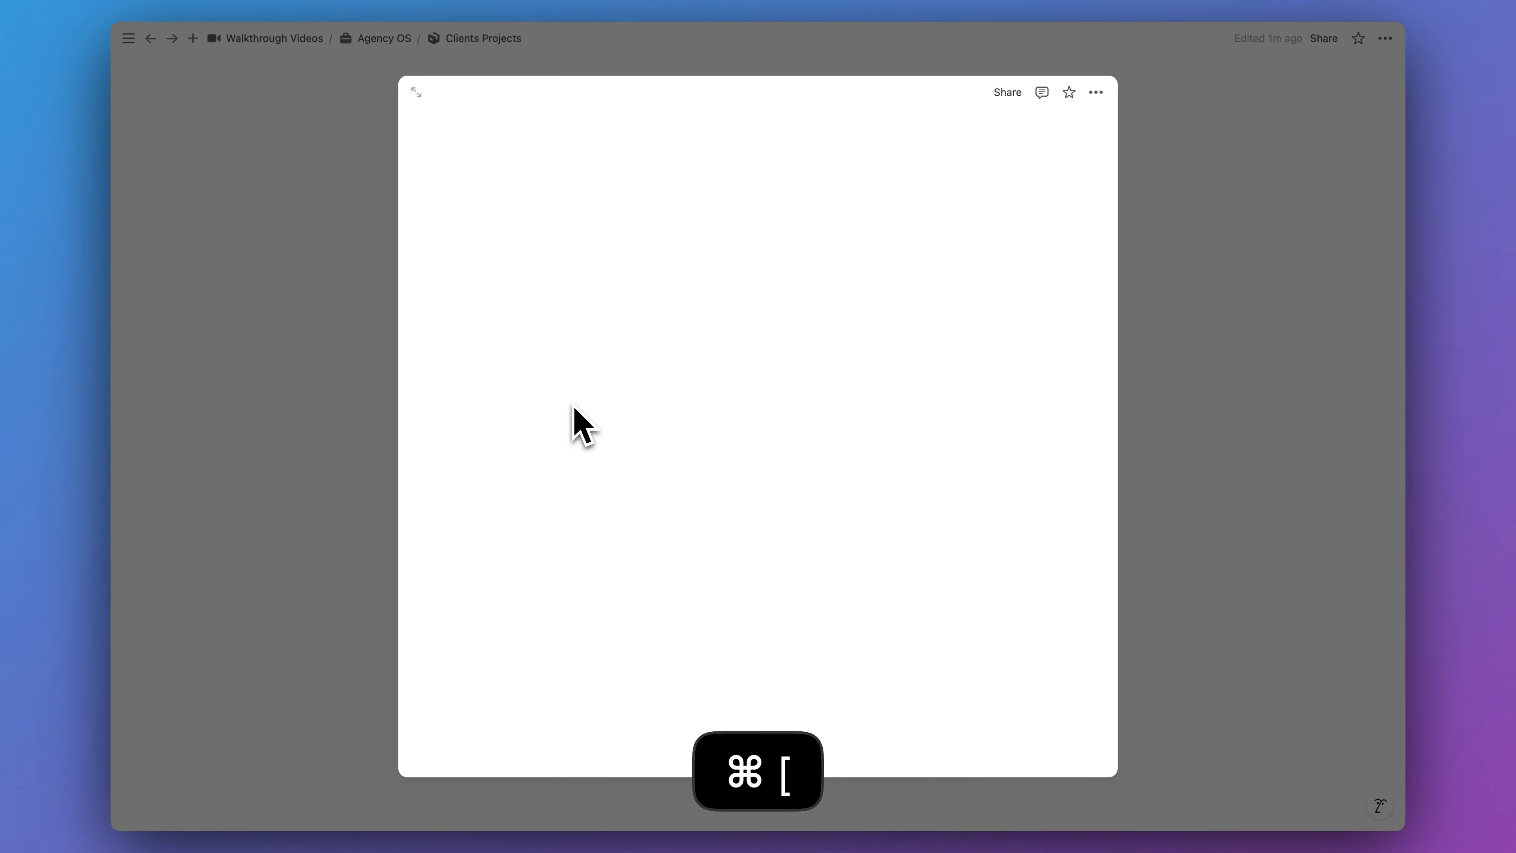
{"action": "left_click", "coordinate": [352, 380]}
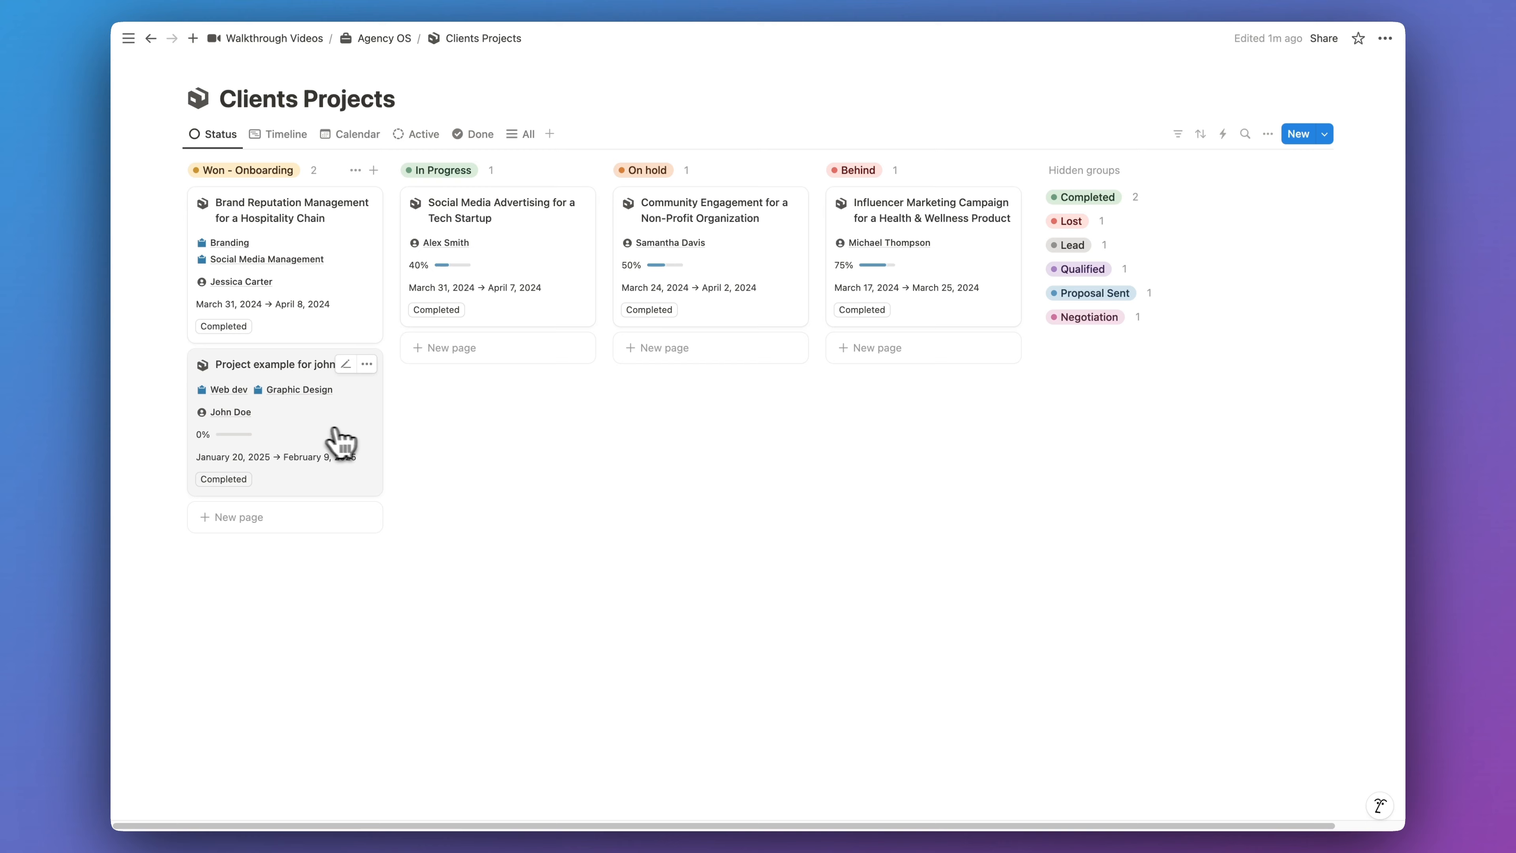
{"action": "left_click_drag", "start_coordinate": [540, 404], "coordinate": [584, 424]}
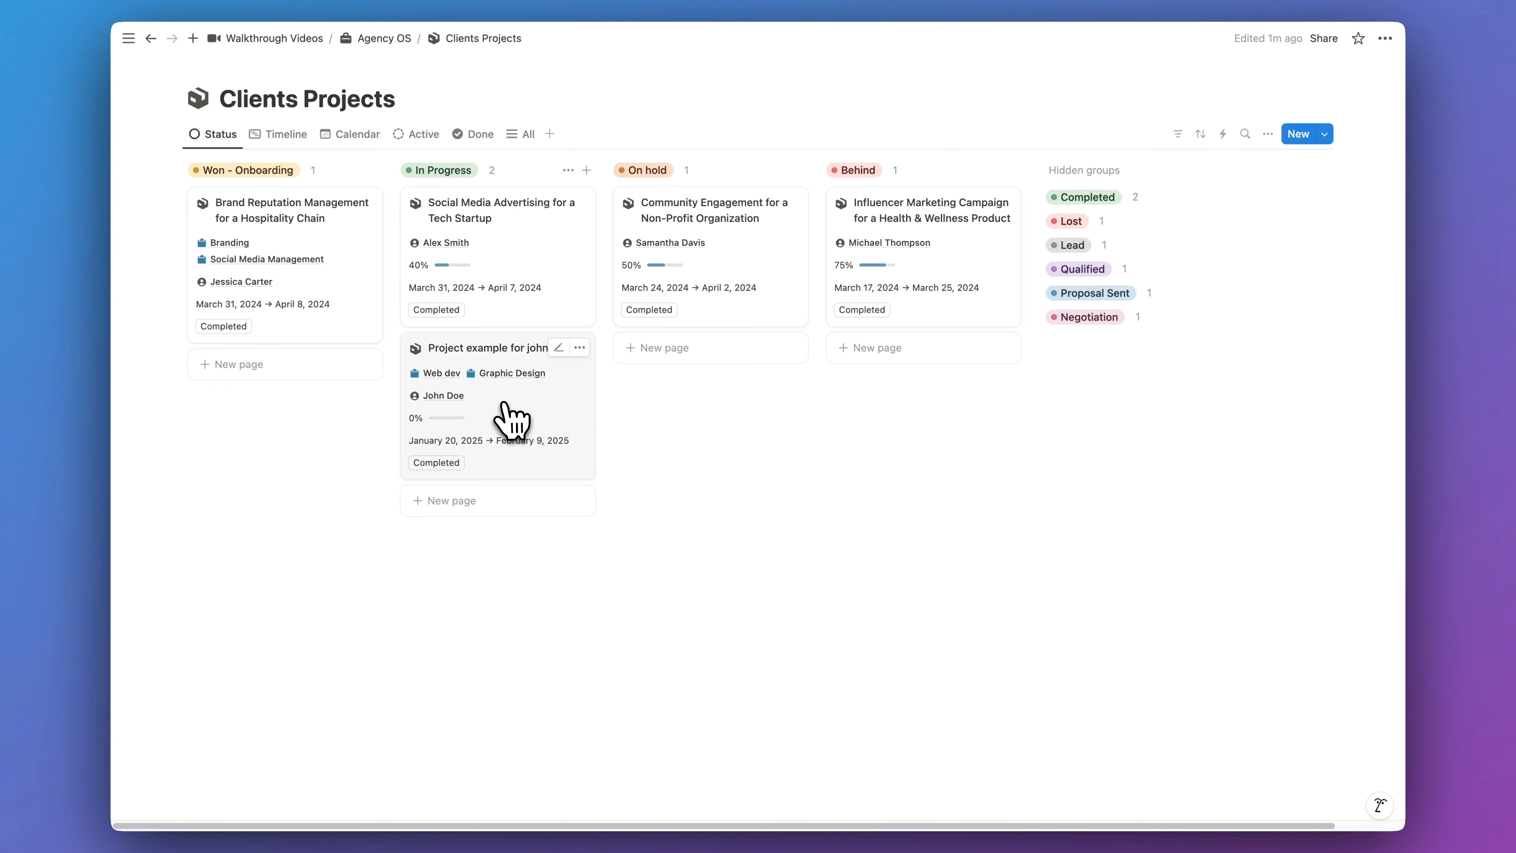
Step: Try moving the example project into the hidden Completed group, and undo that move
{"action": "left_click_drag", "start_coordinate": [1113, 206], "coordinate": [1111, 212]}
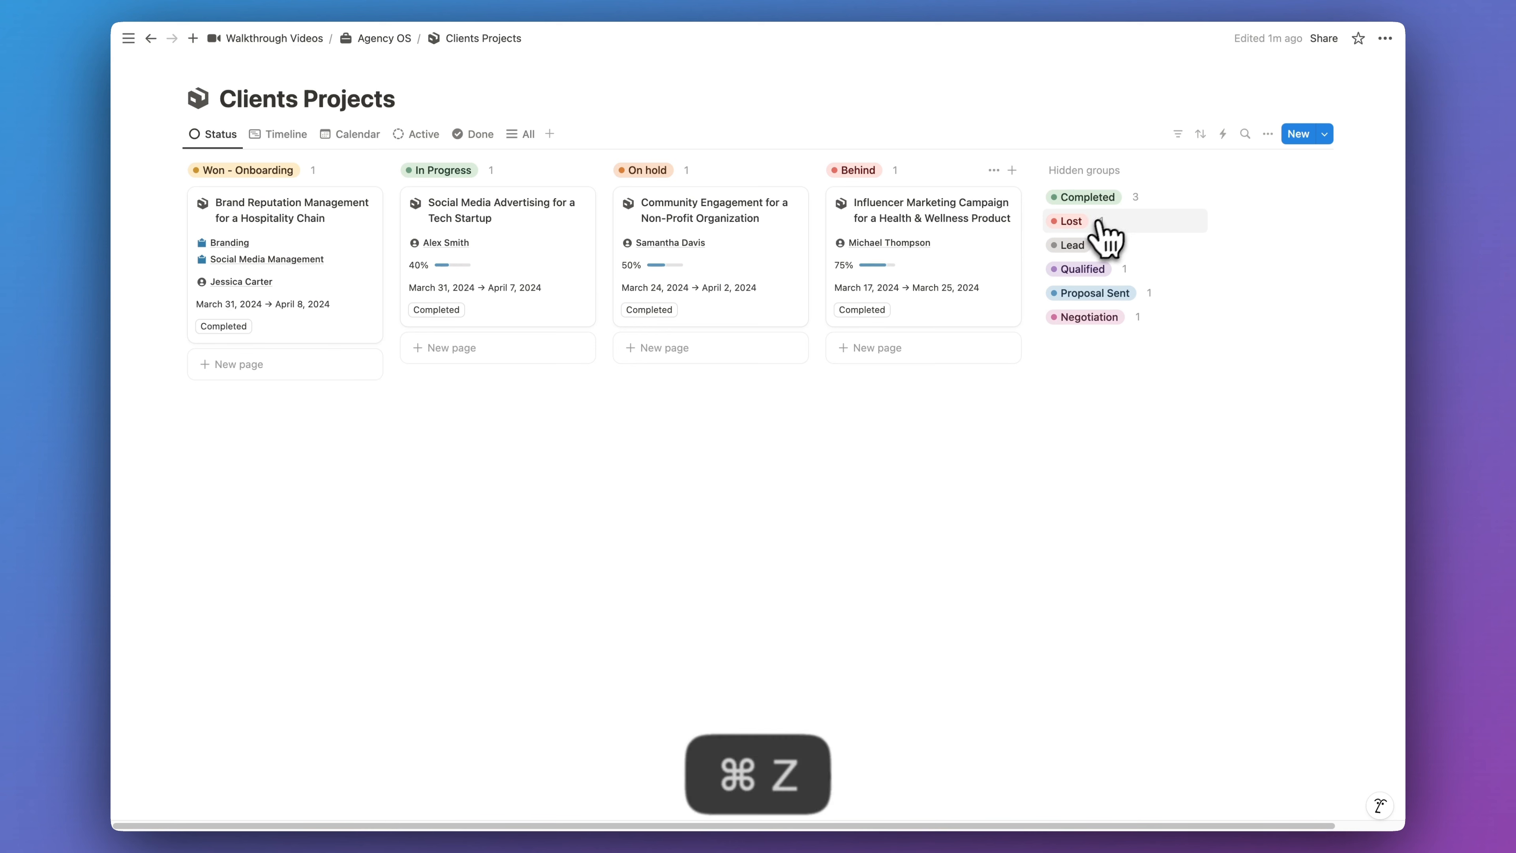
{"action": "key", "text": "super+z"}
Step: Complete the example project with its card's Completed action, confirm it, and check the project's page
{"action": "left_click", "coordinate": [442, 468]}
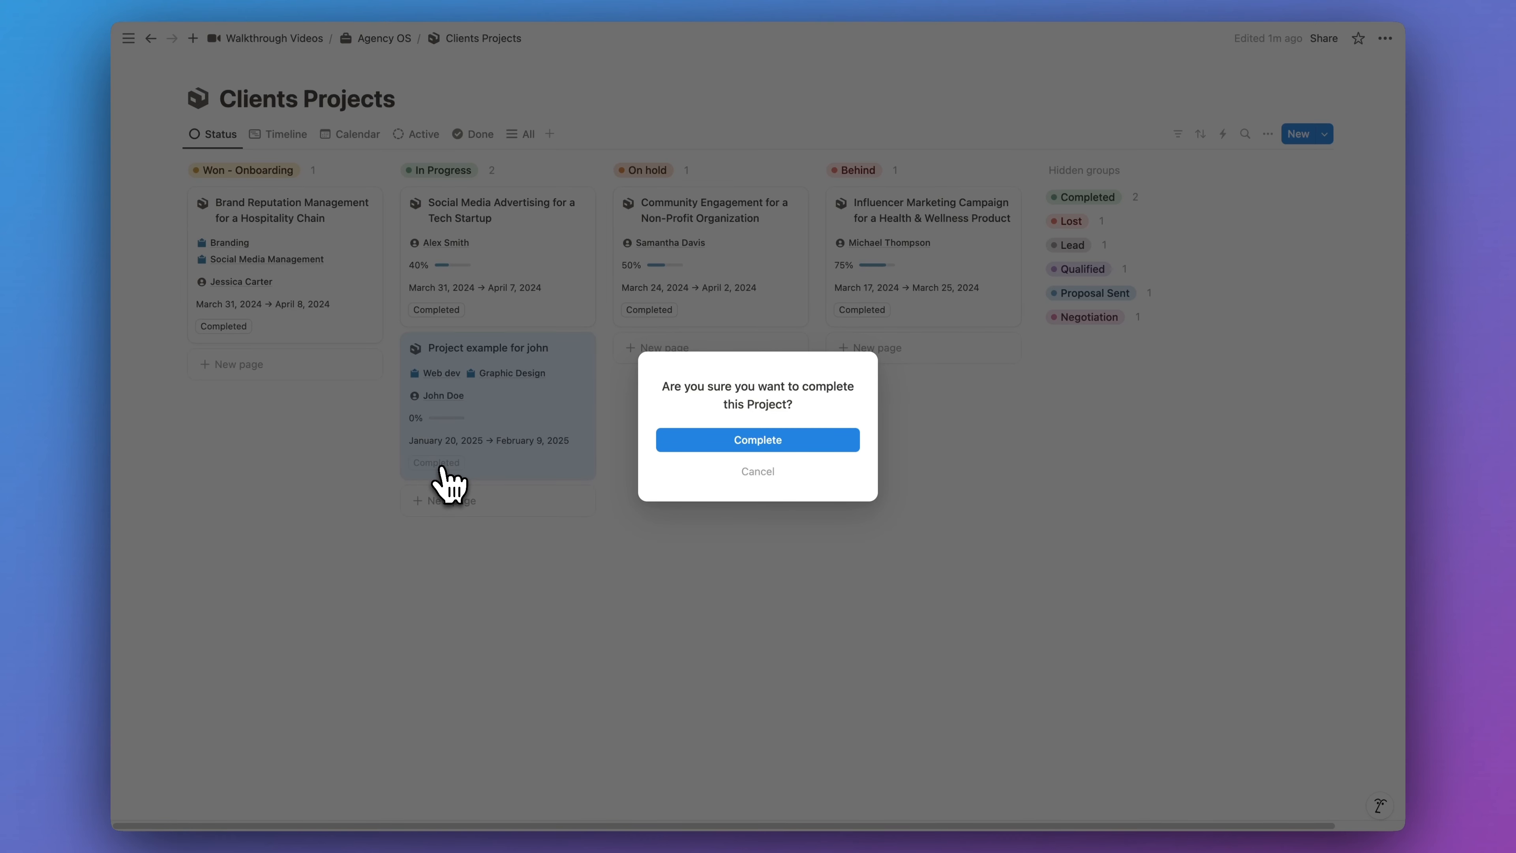
{"action": "left_click", "coordinate": [806, 445]}
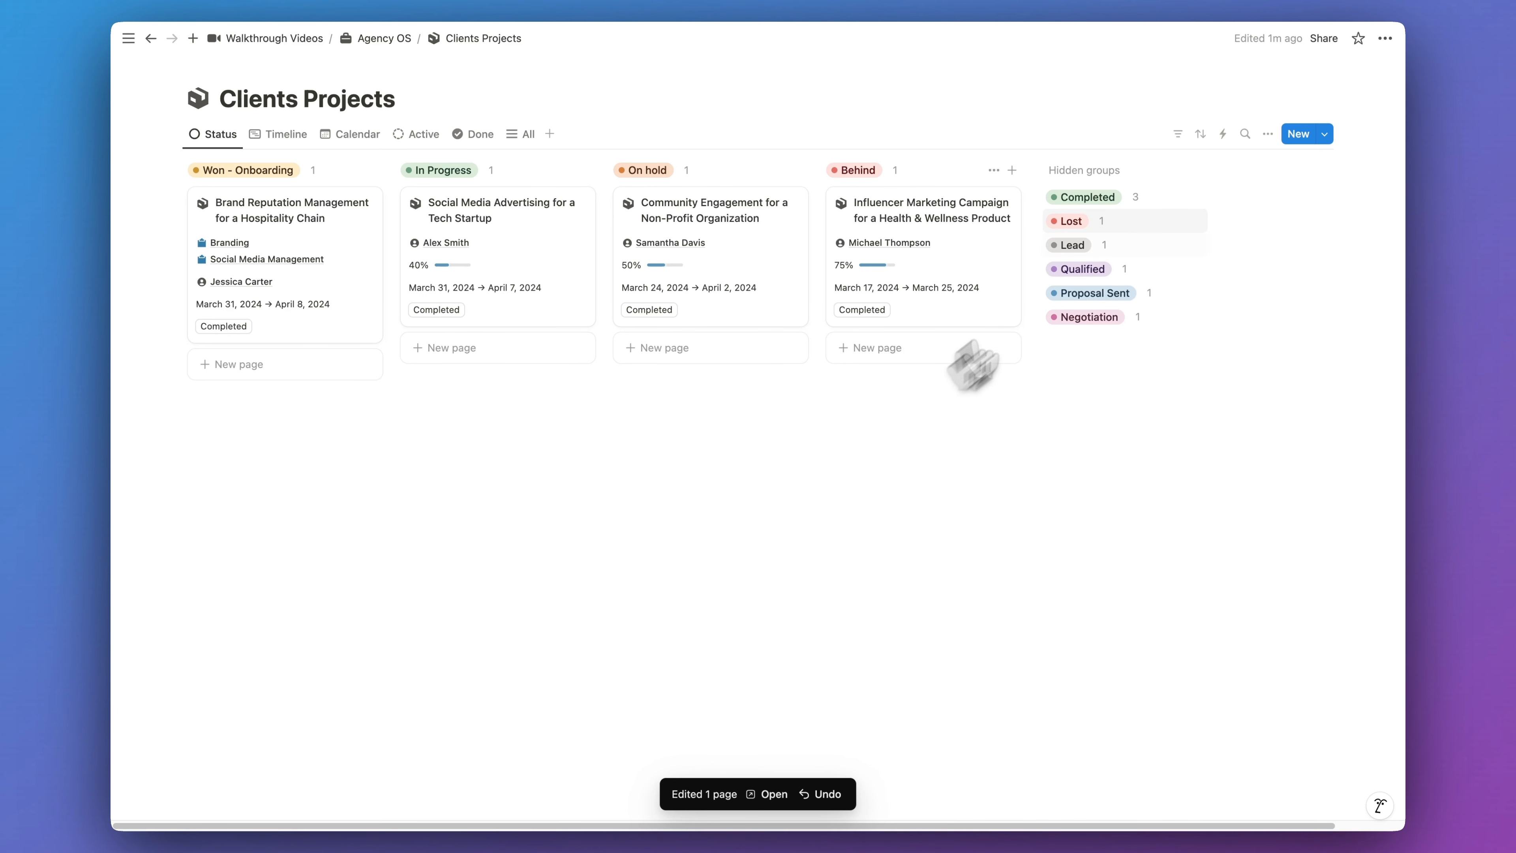
{"action": "left_click", "coordinate": [1156, 386]}
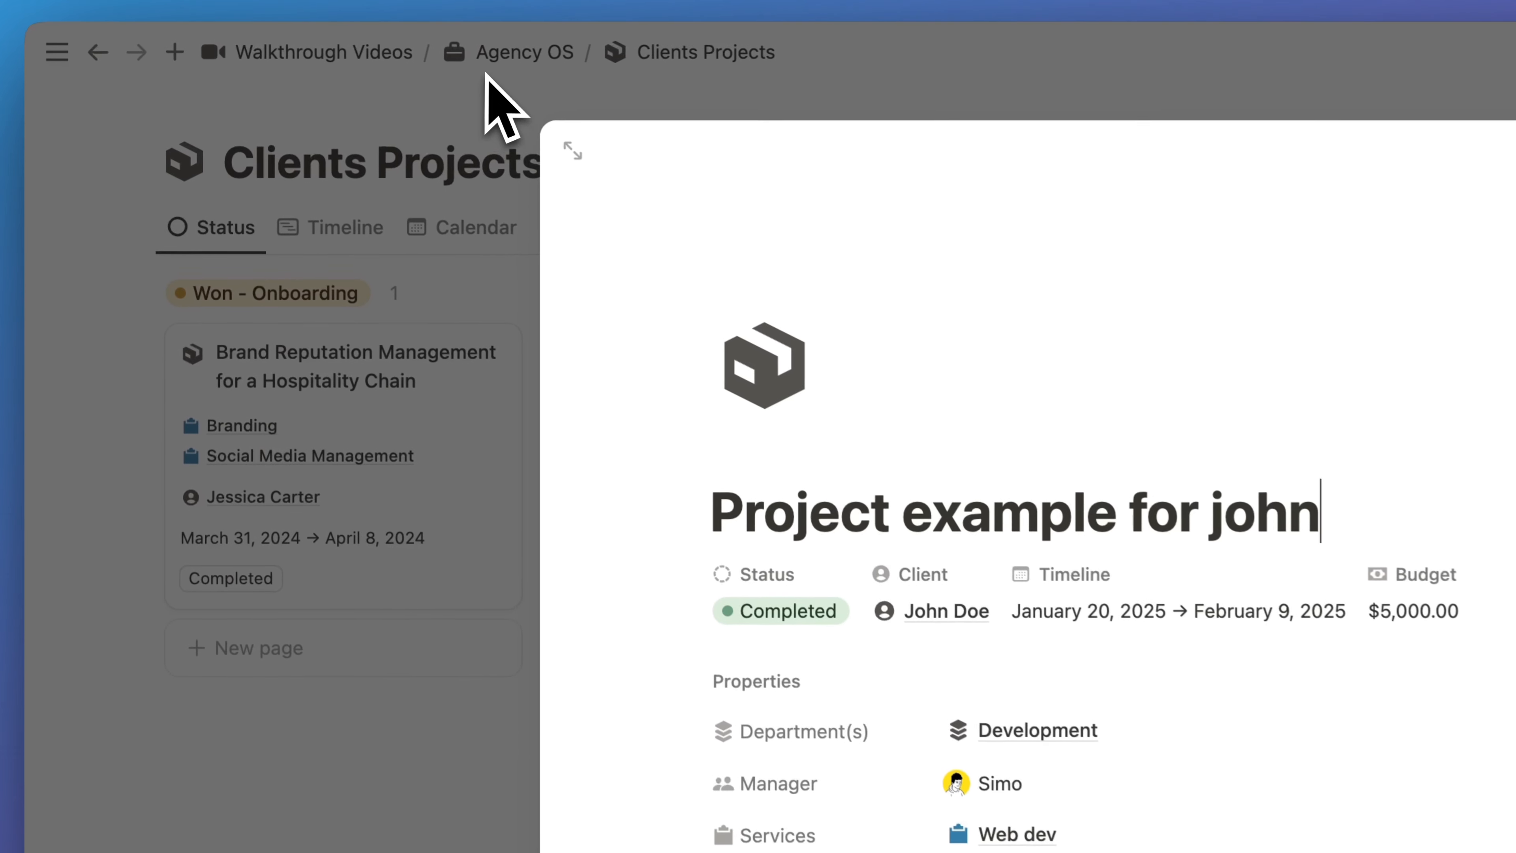
{"action": "left_click", "coordinate": [365, 53]}
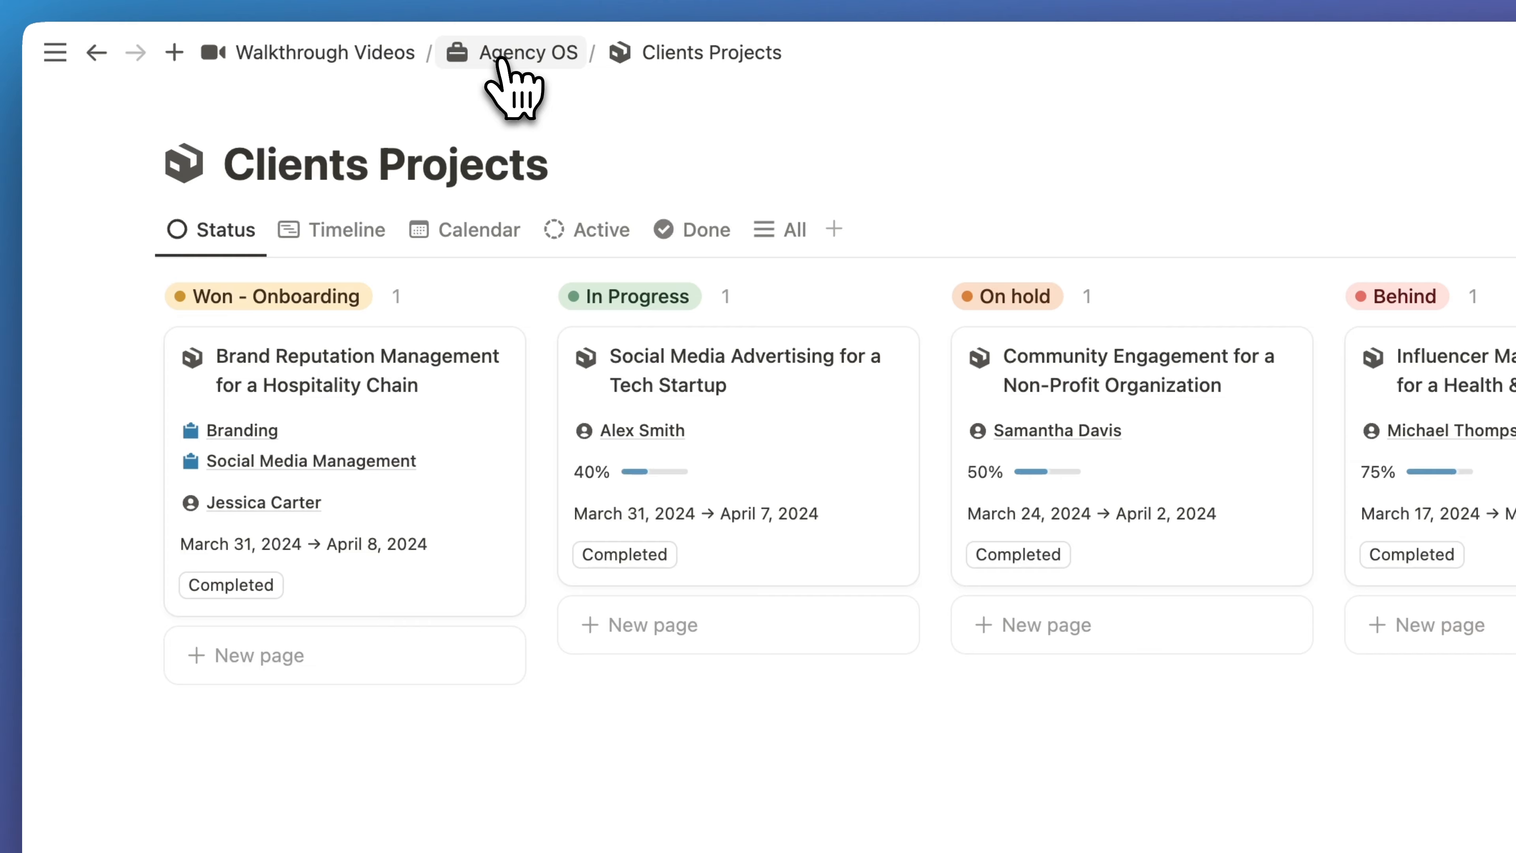
Step: Open the Tasks page from Agency OS and examine the active tasks grouped by project
{"action": "left_click", "coordinate": [383, 39]}
{"action": "scroll", "coordinate": [311, 423], "scroll_direction": "down", "scroll_amount": 5}
{"action": "left_click", "coordinate": [301, 397]}
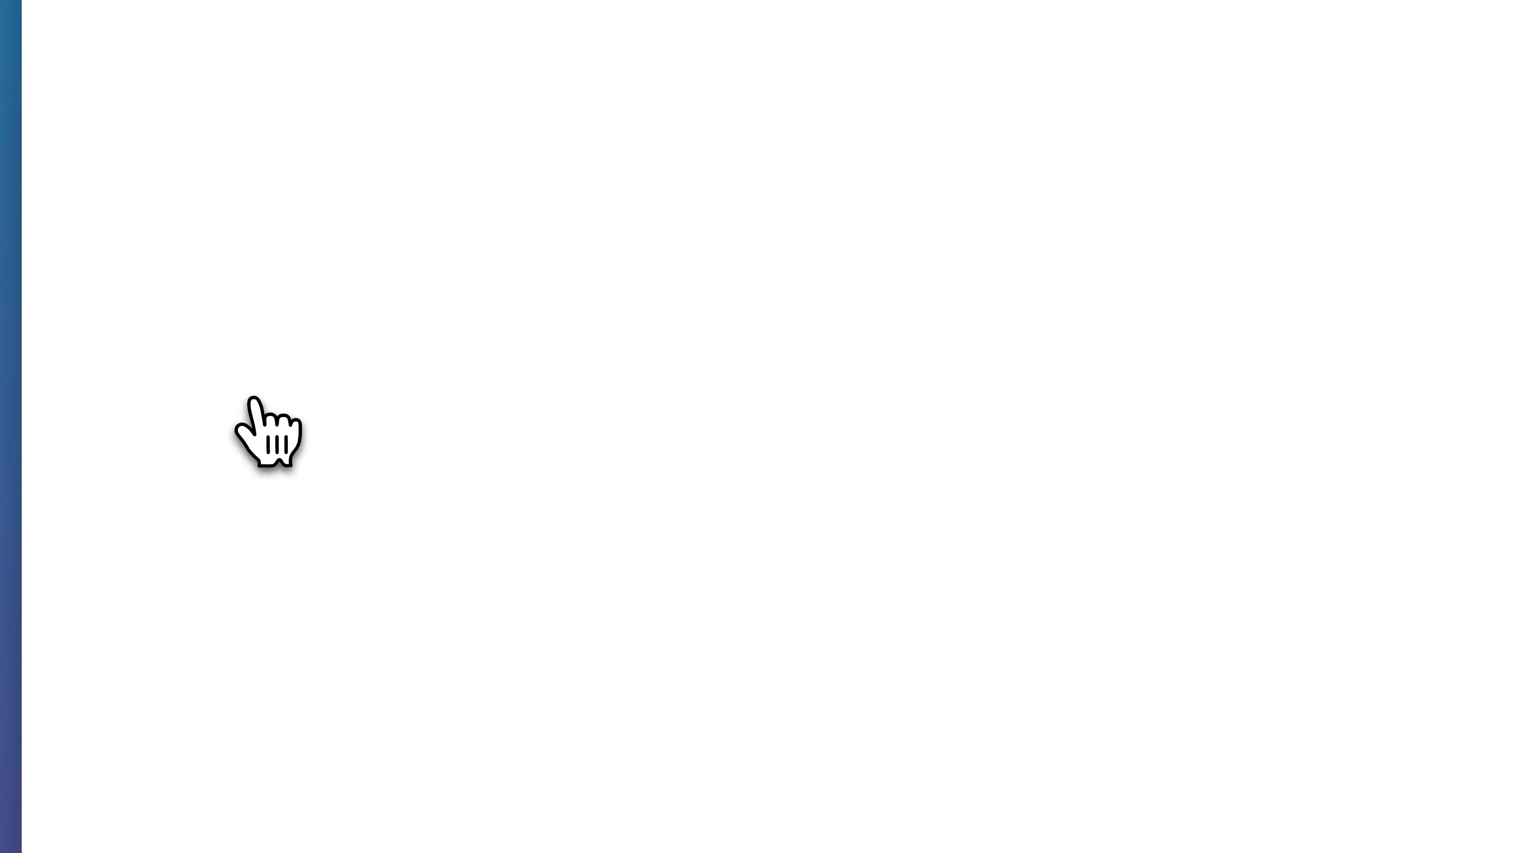
{"action": "scroll", "coordinate": [396, 394], "scroll_direction": "down", "scroll_amount": 10}
{"action": "scroll", "coordinate": [566, 406], "scroll_direction": "down", "scroll_amount": 8}
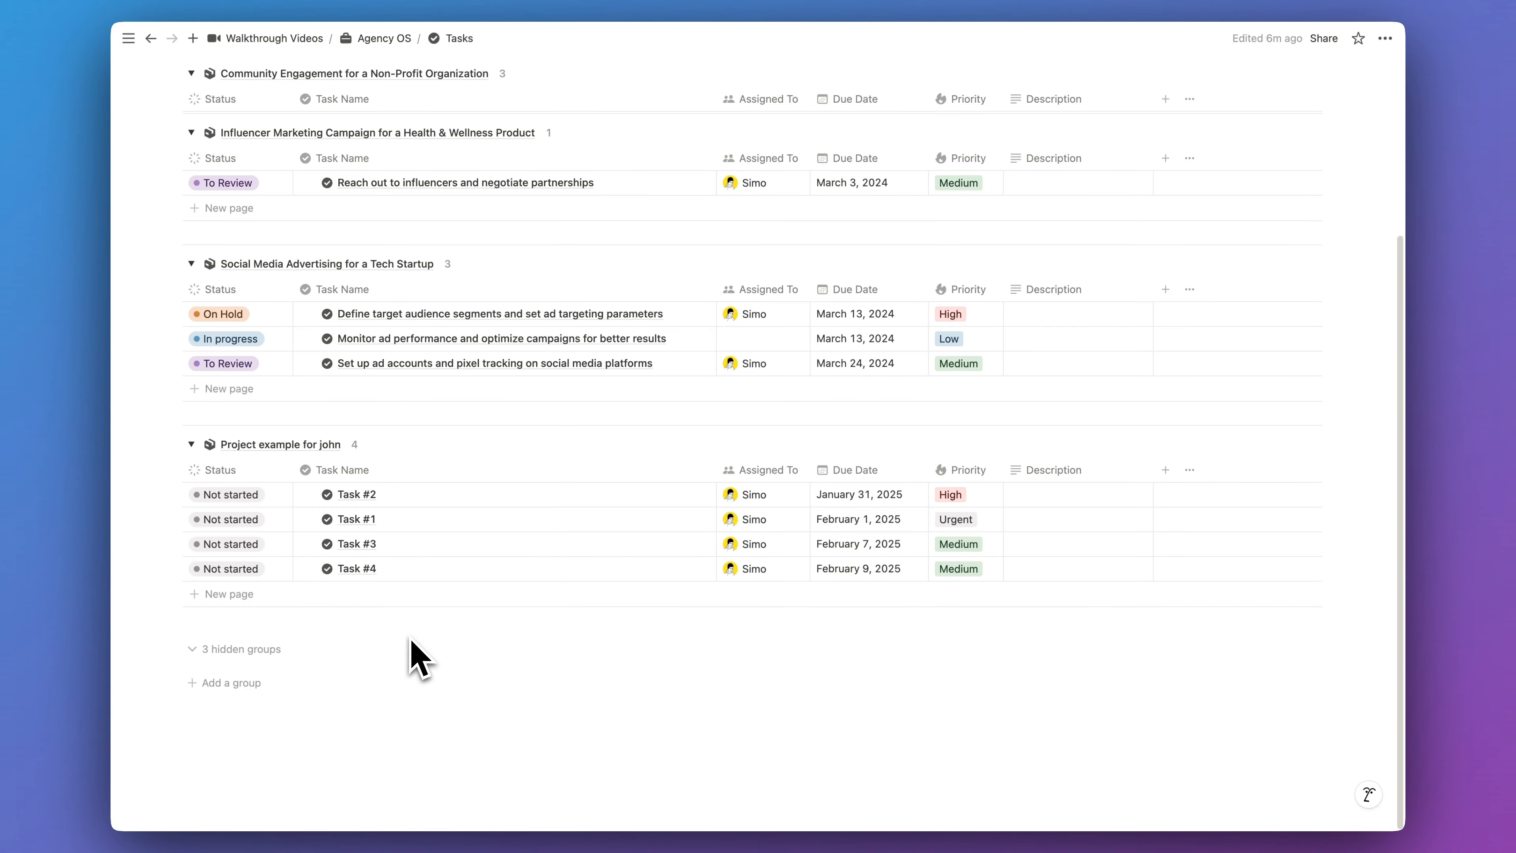
{"action": "scroll", "coordinate": [419, 657], "scroll_direction": "up", "scroll_amount": 5}
{"action": "scroll", "coordinate": [419, 578], "scroll_direction": "down", "scroll_amount": 4}
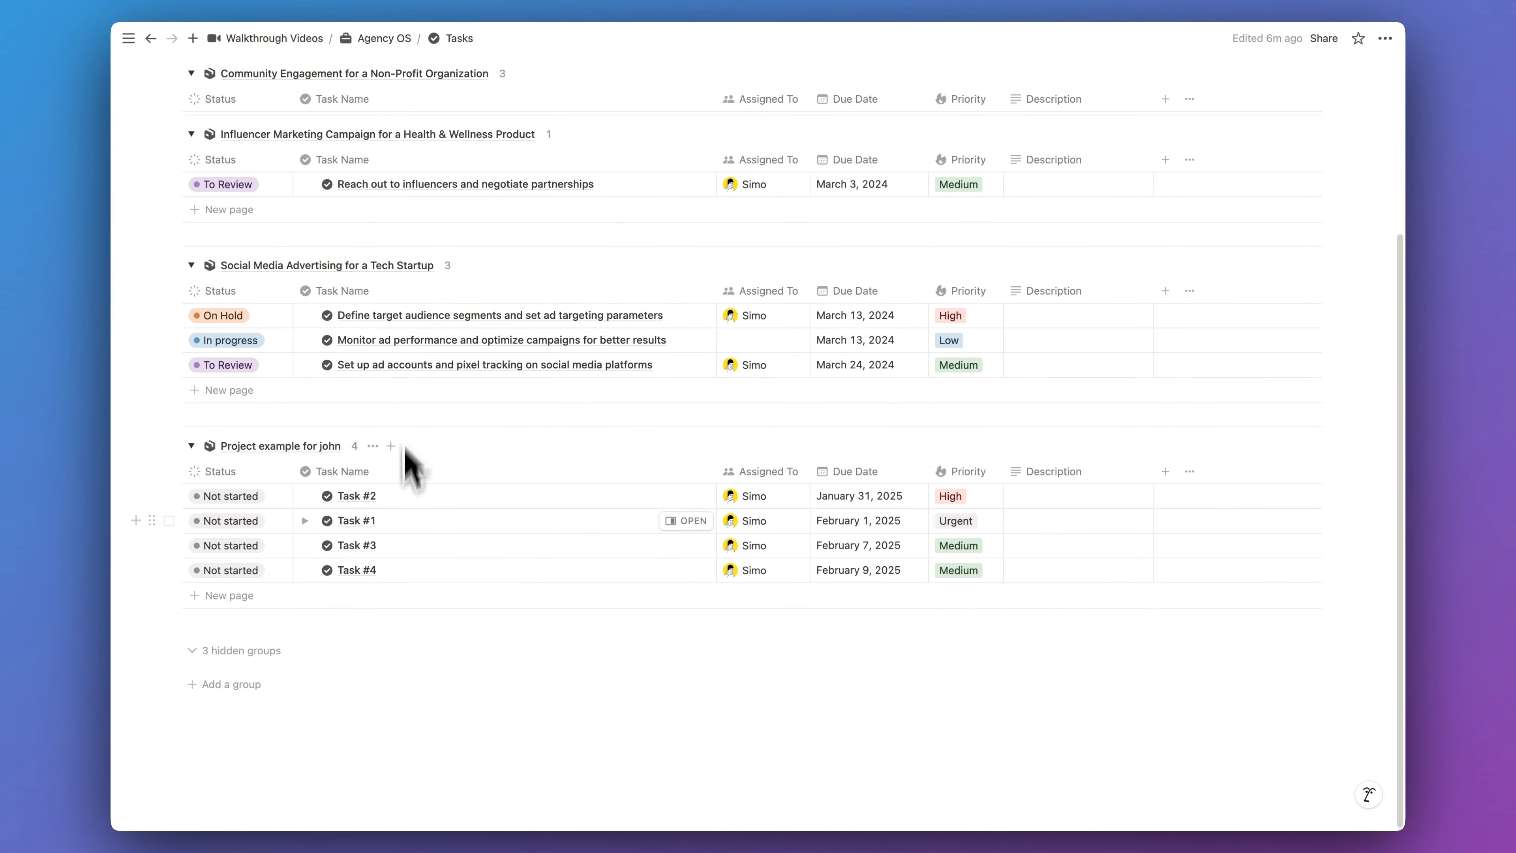
Step: Set the status of the example project's Task #4 and Task #3 to Done
{"action": "left_click", "coordinate": [232, 567]}
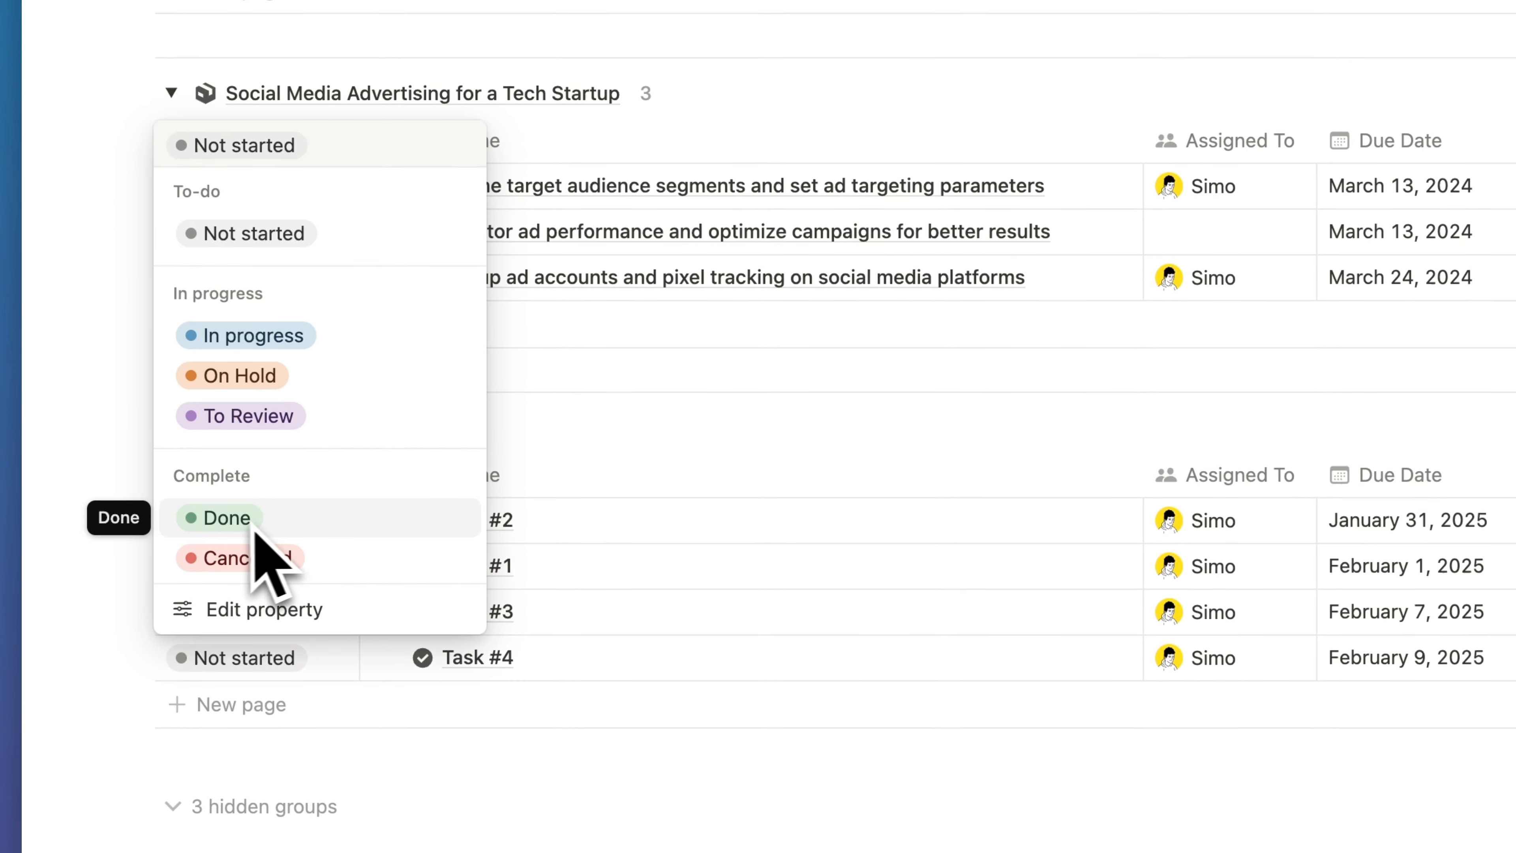
{"action": "left_click", "coordinate": [297, 530]}
{"action": "left_click", "coordinate": [254, 650]}
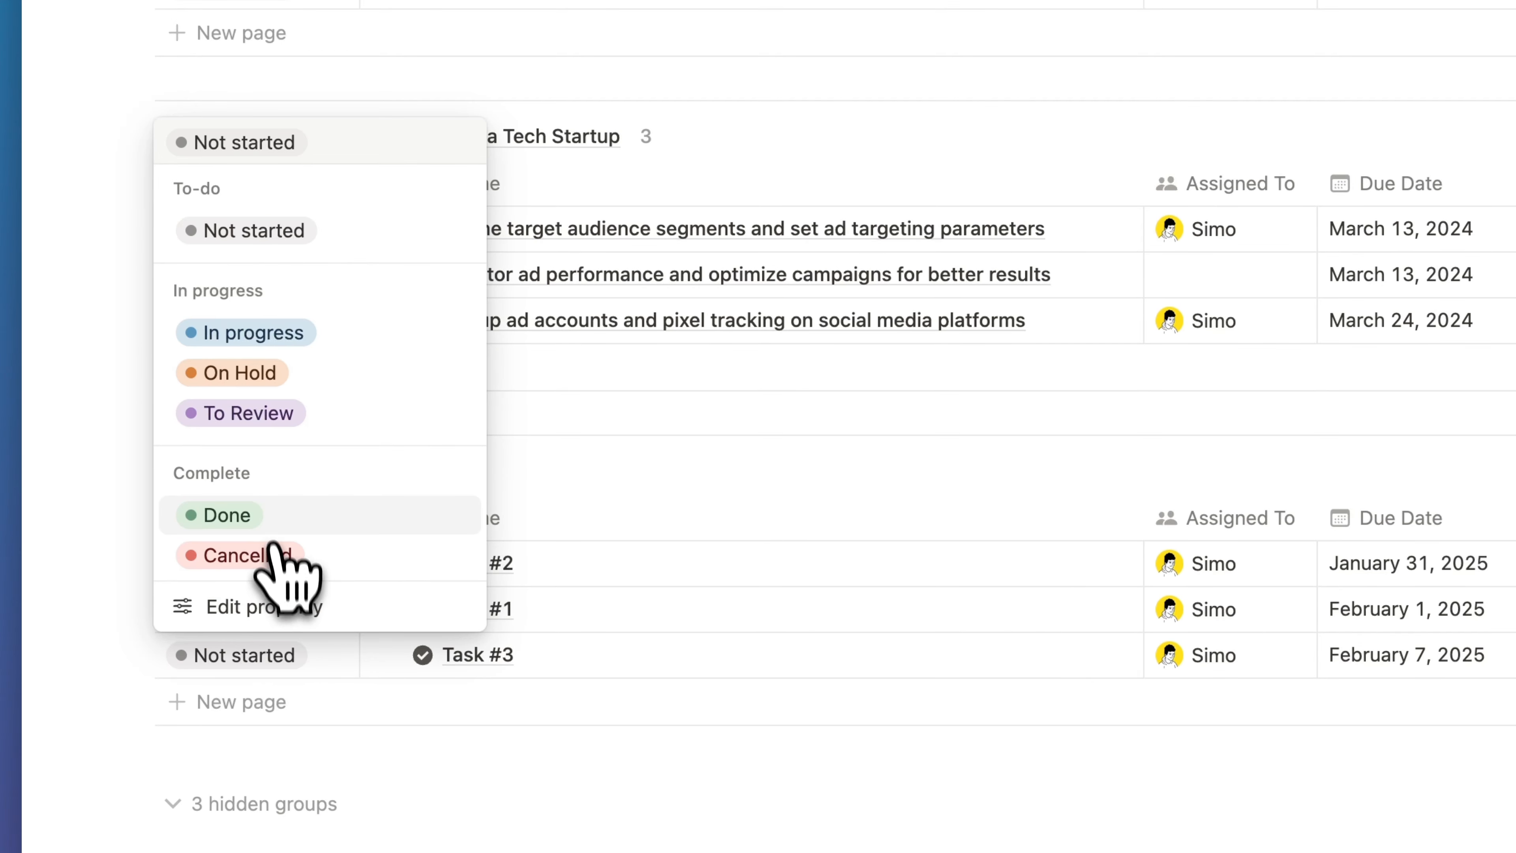
{"action": "left_click", "coordinate": [273, 554]}
Step: Look through the Status, My Tasks, Team, Priority, Calendar, Done and All views of Tasks, and return to Active
{"action": "scroll", "coordinate": [497, 653], "scroll_direction": "up", "scroll_amount": 10}
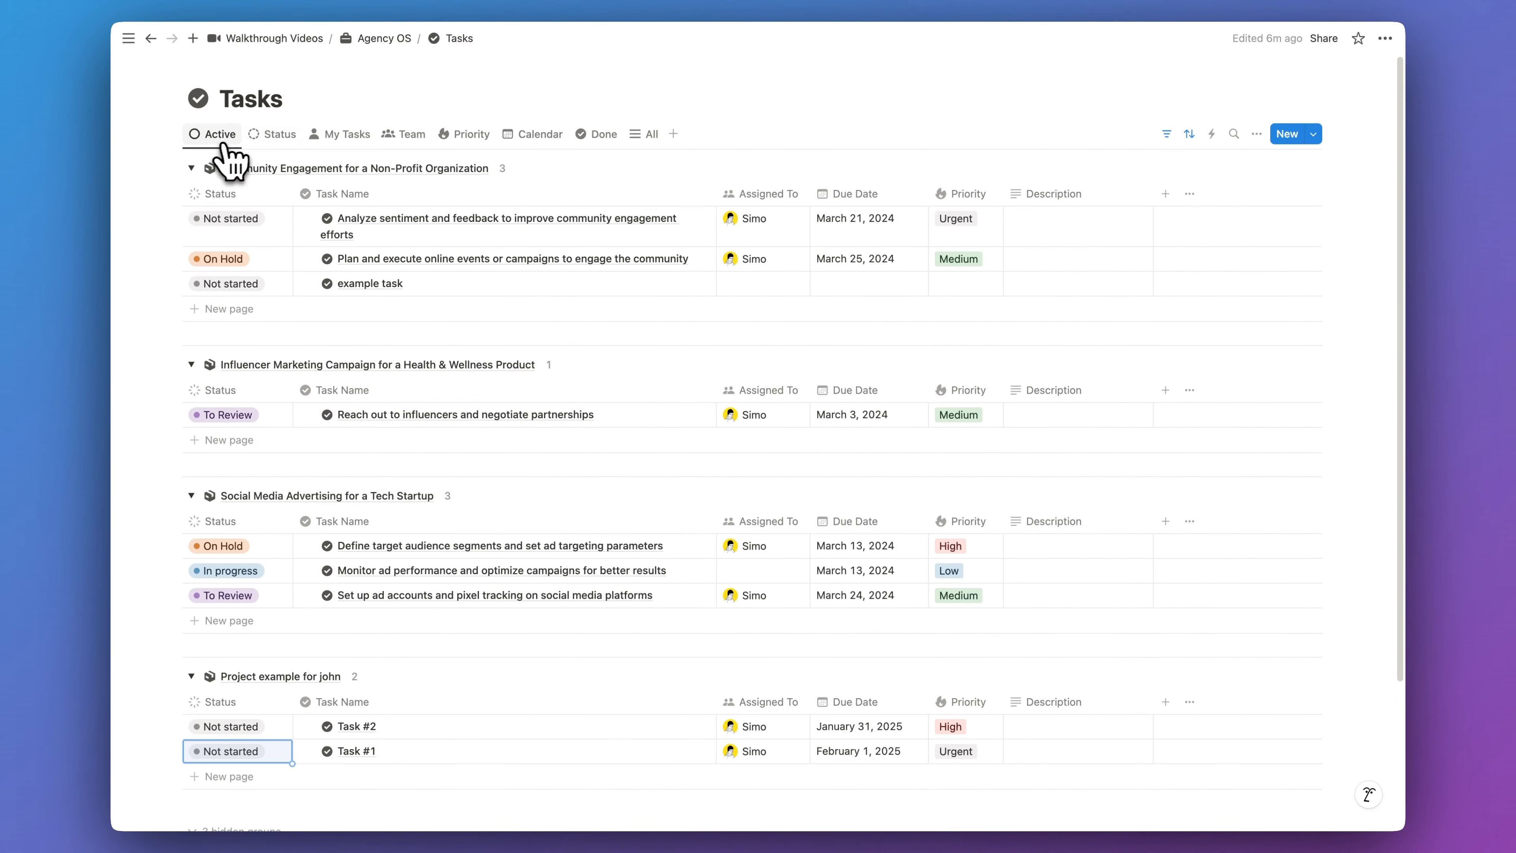
{"action": "left_click", "coordinate": [276, 135]}
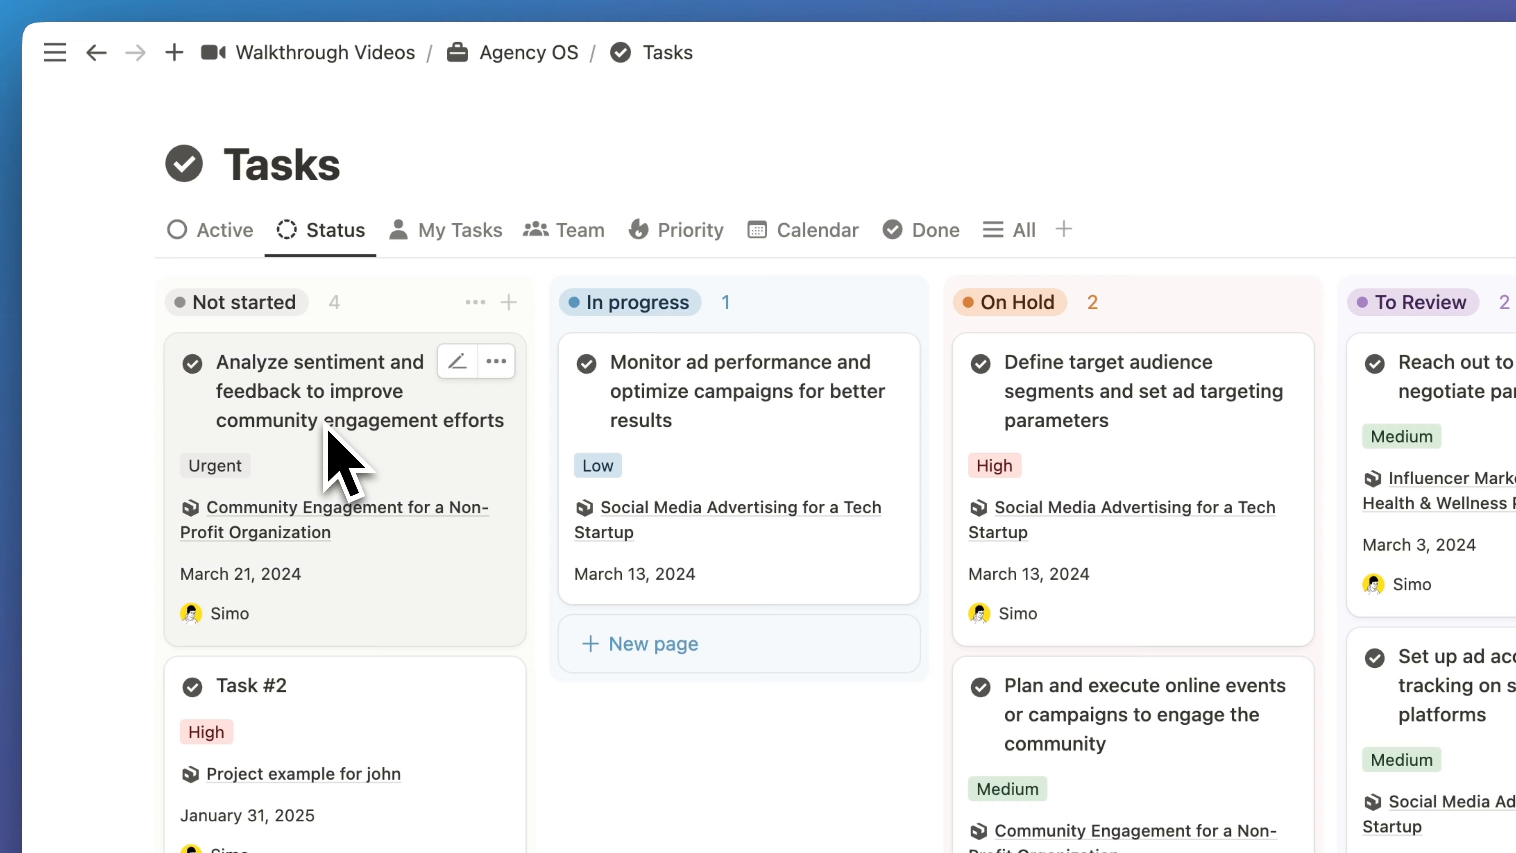
{"action": "left_click", "coordinate": [445, 244]}
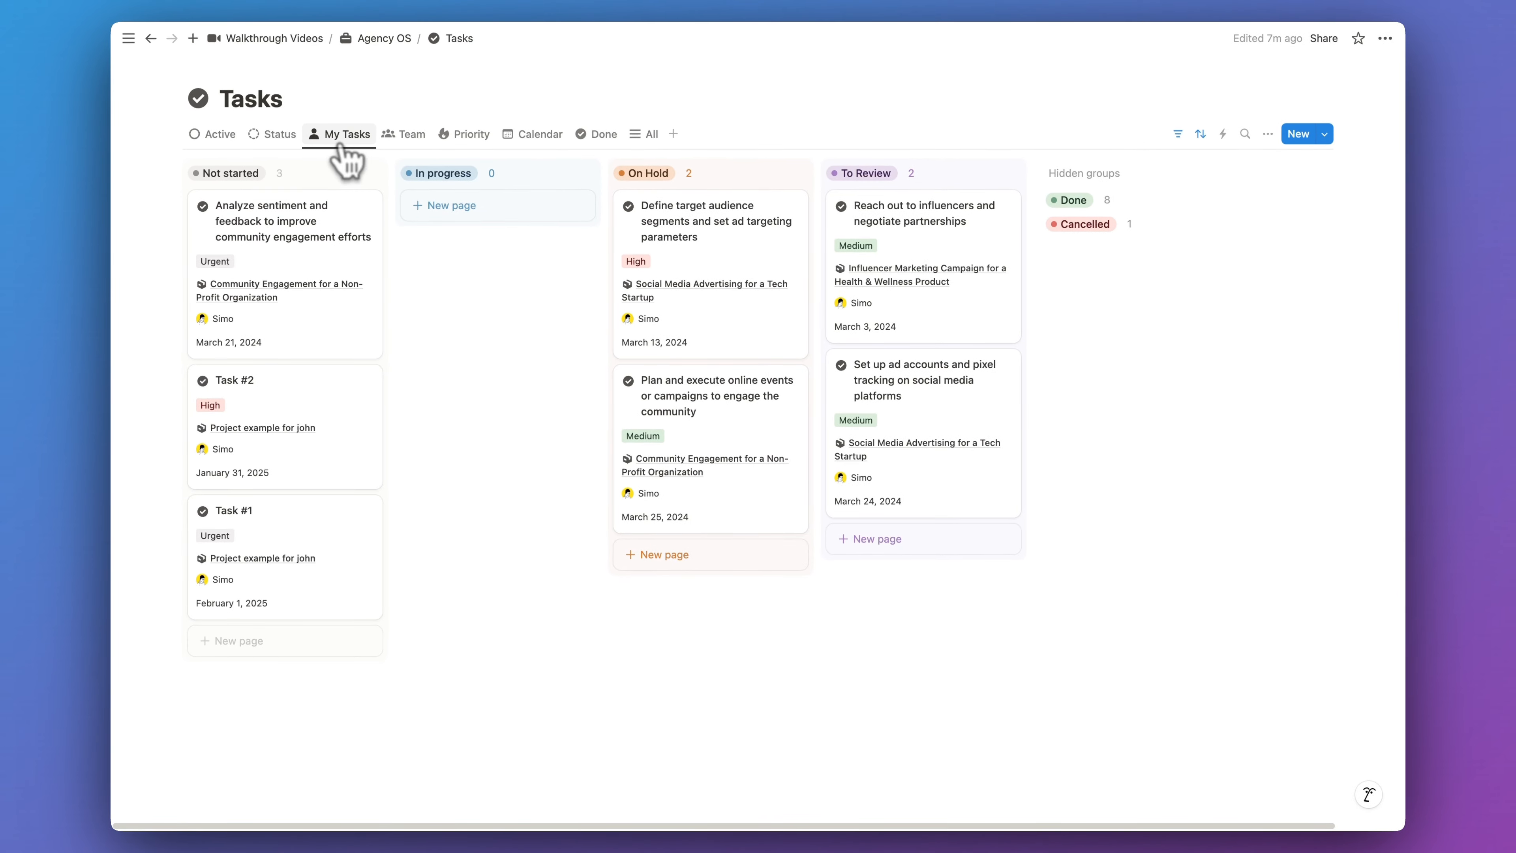
{"action": "left_click", "coordinate": [410, 135]}
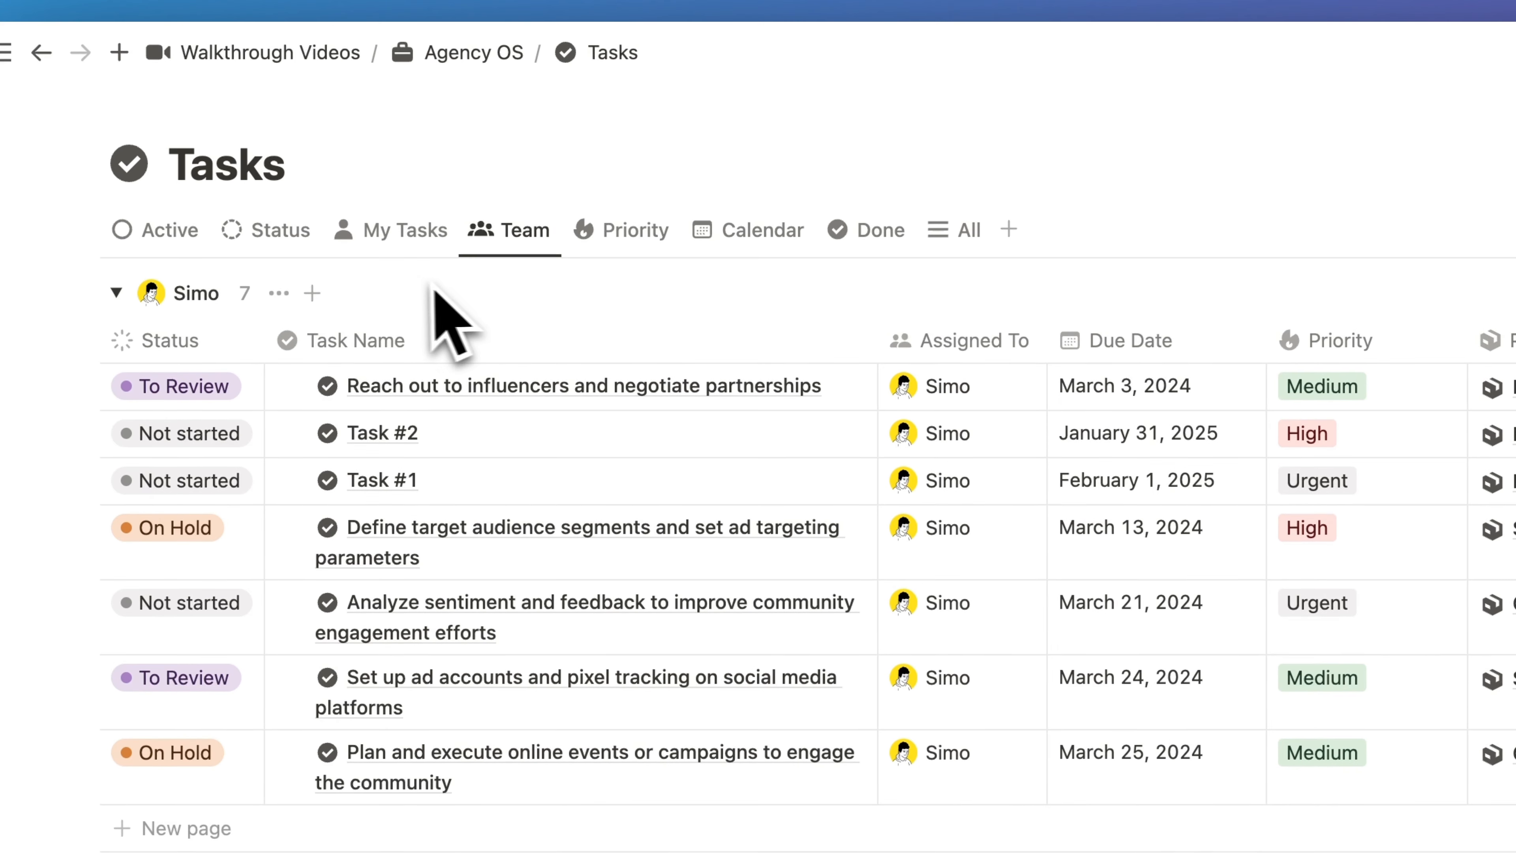
{"action": "left_click", "coordinate": [616, 230]}
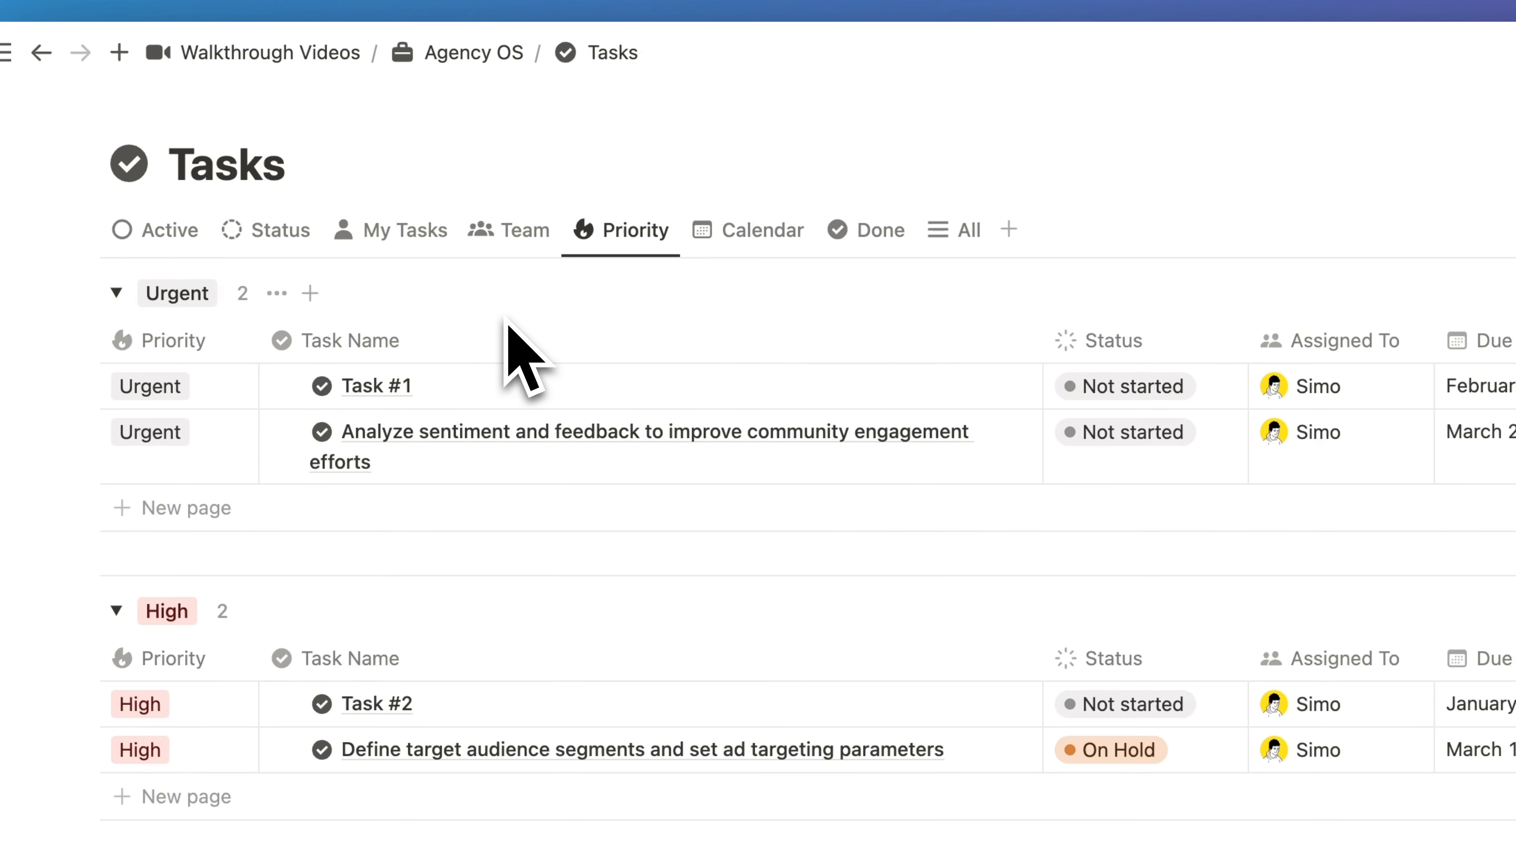
{"action": "left_click", "coordinate": [743, 239]}
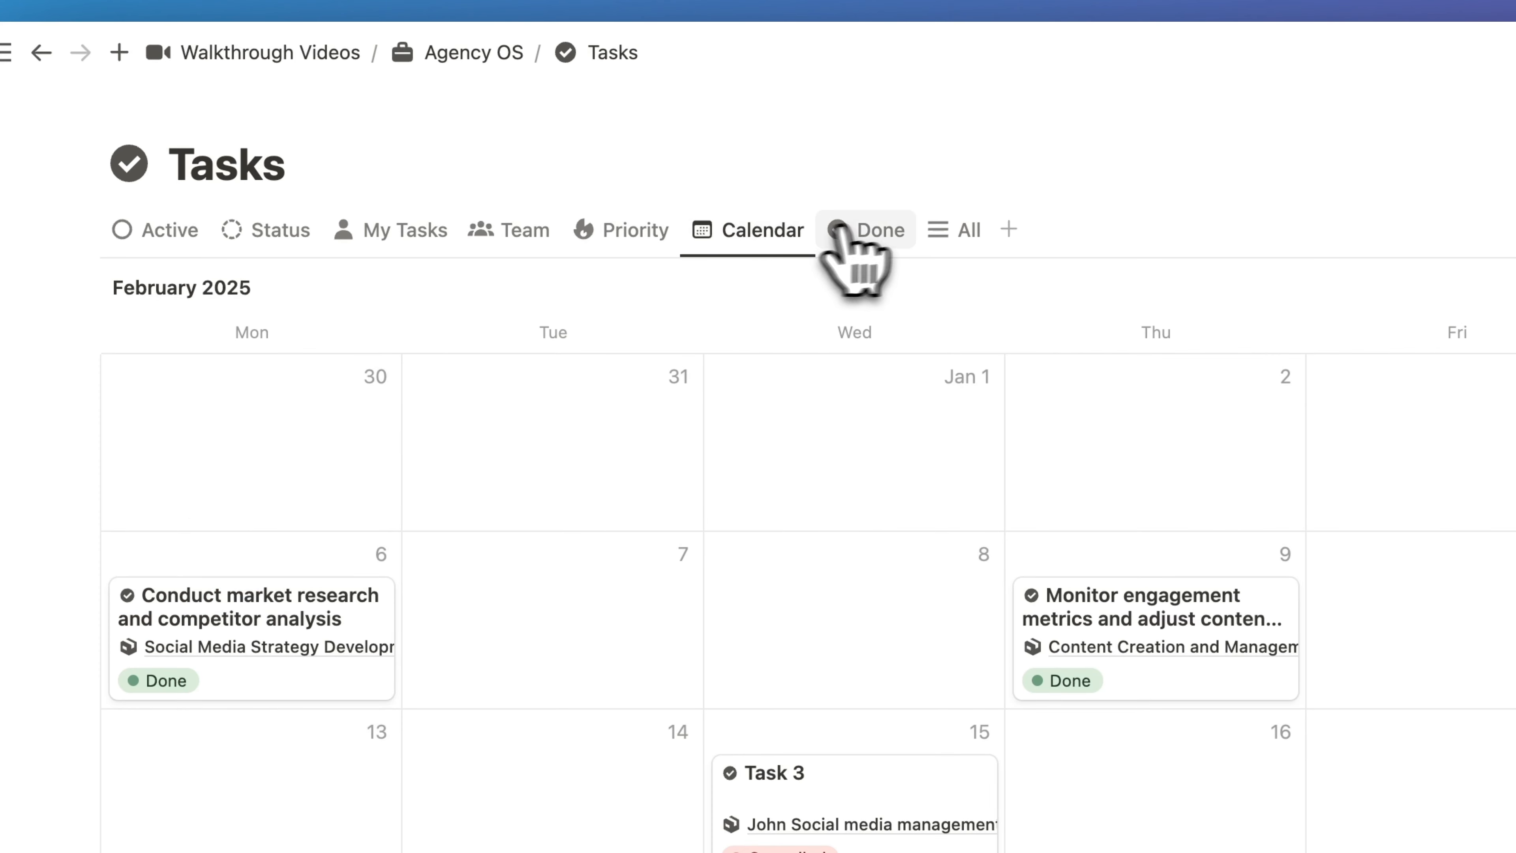
{"action": "left_click", "coordinate": [881, 243]}
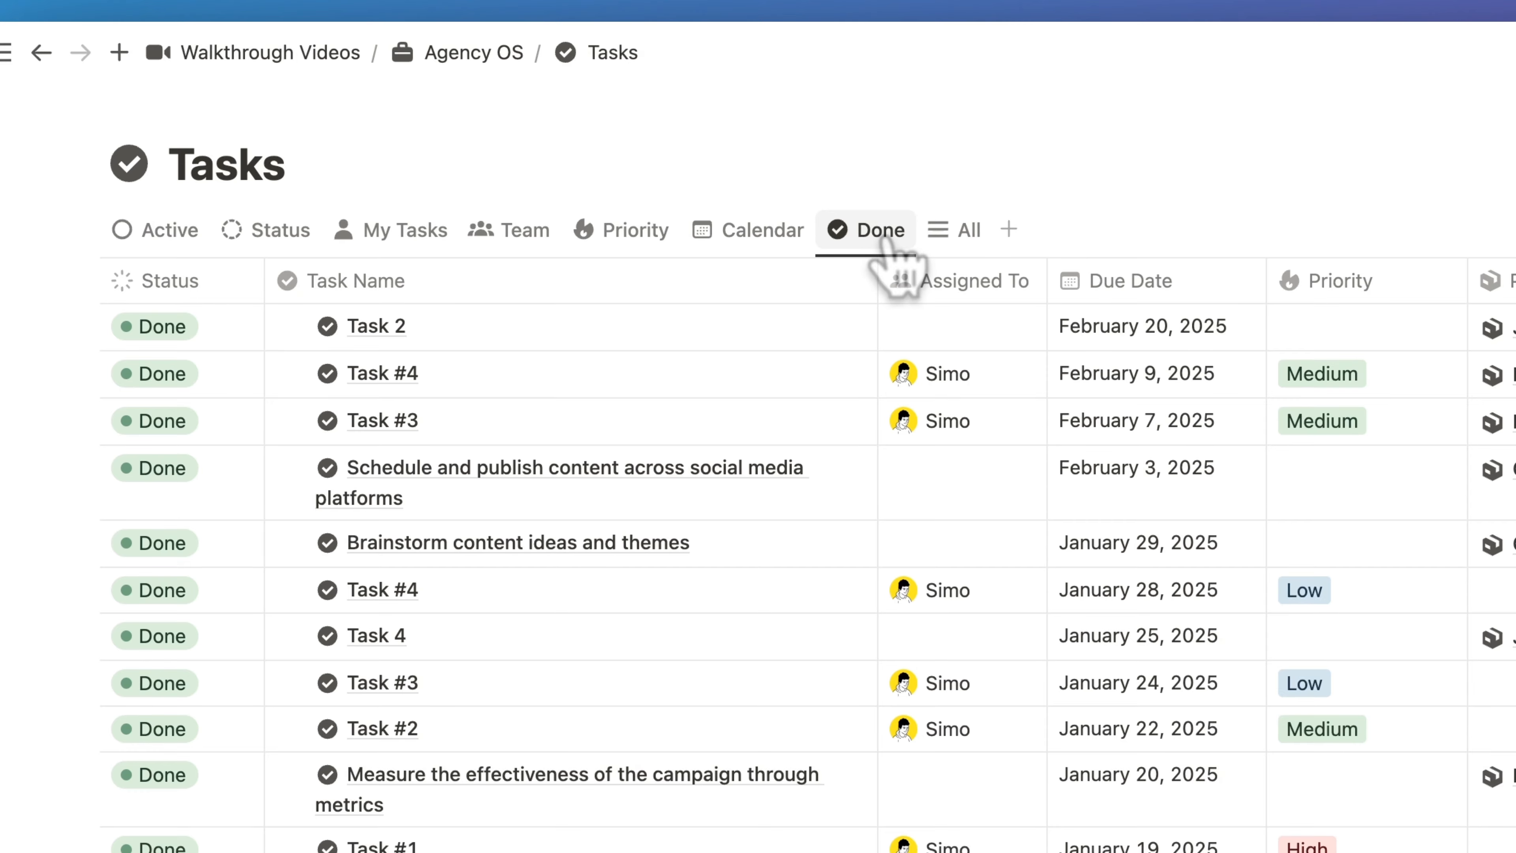
{"action": "left_click", "coordinate": [959, 242]}
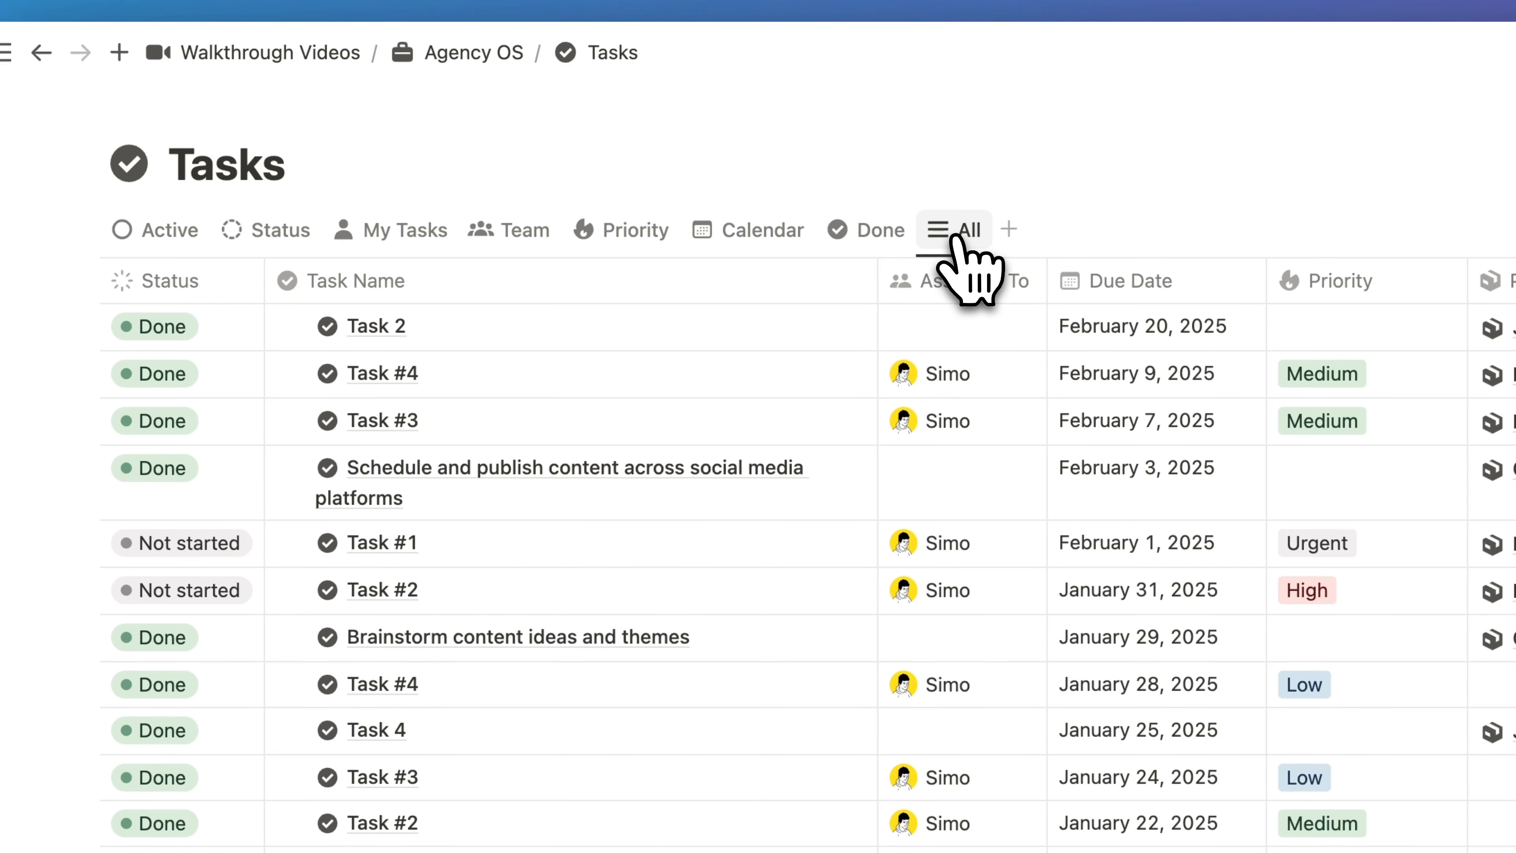
{"action": "left_click", "coordinate": [146, 231]}
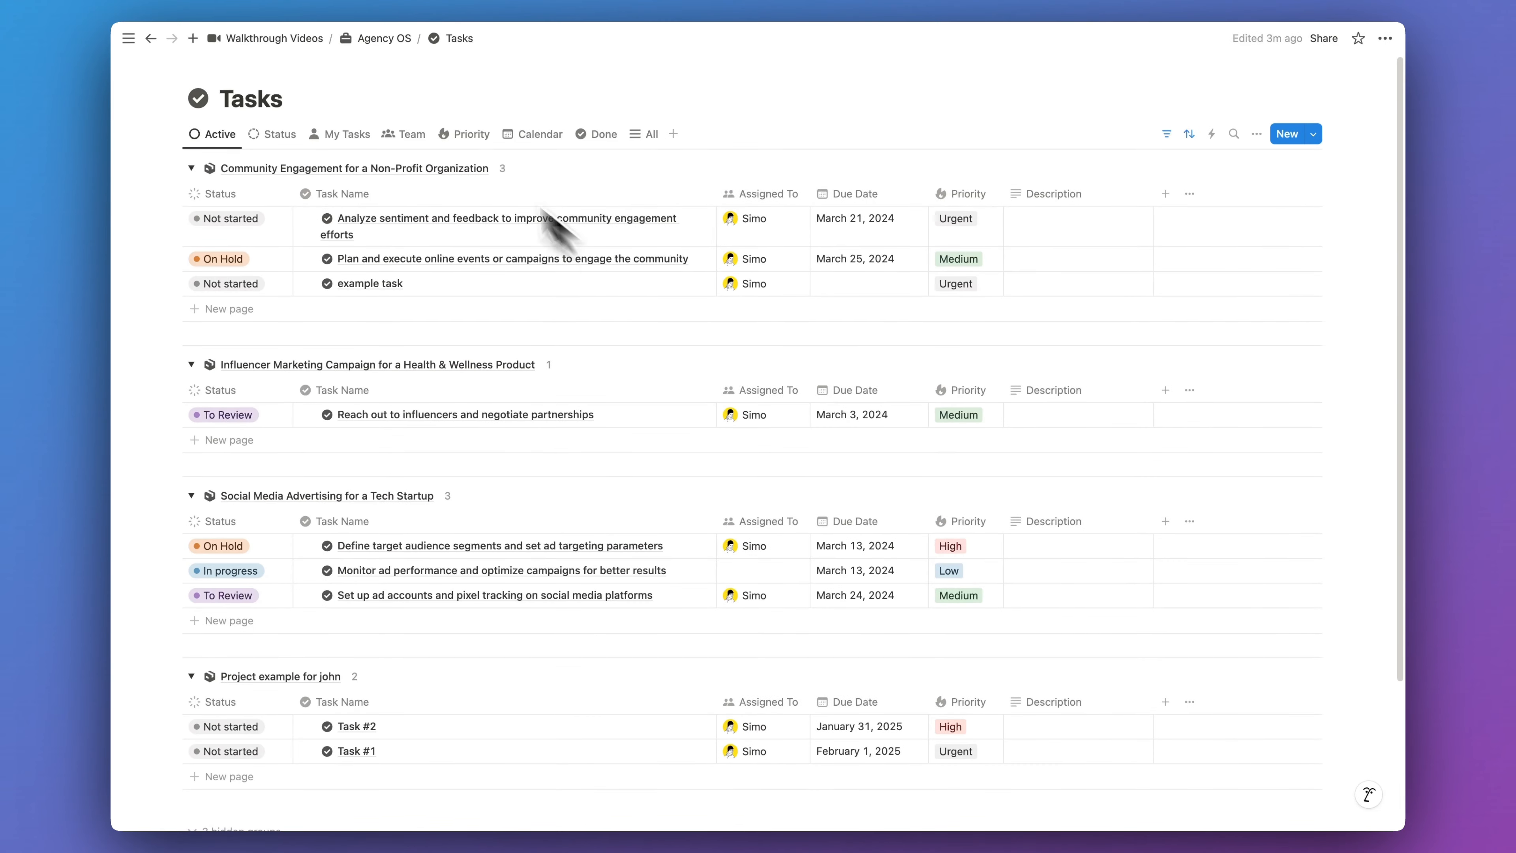
Step: Open the Deliverables page from Agency OS and view Deliverable #3's status options without changing the status
{"action": "left_click", "coordinate": [397, 39]}
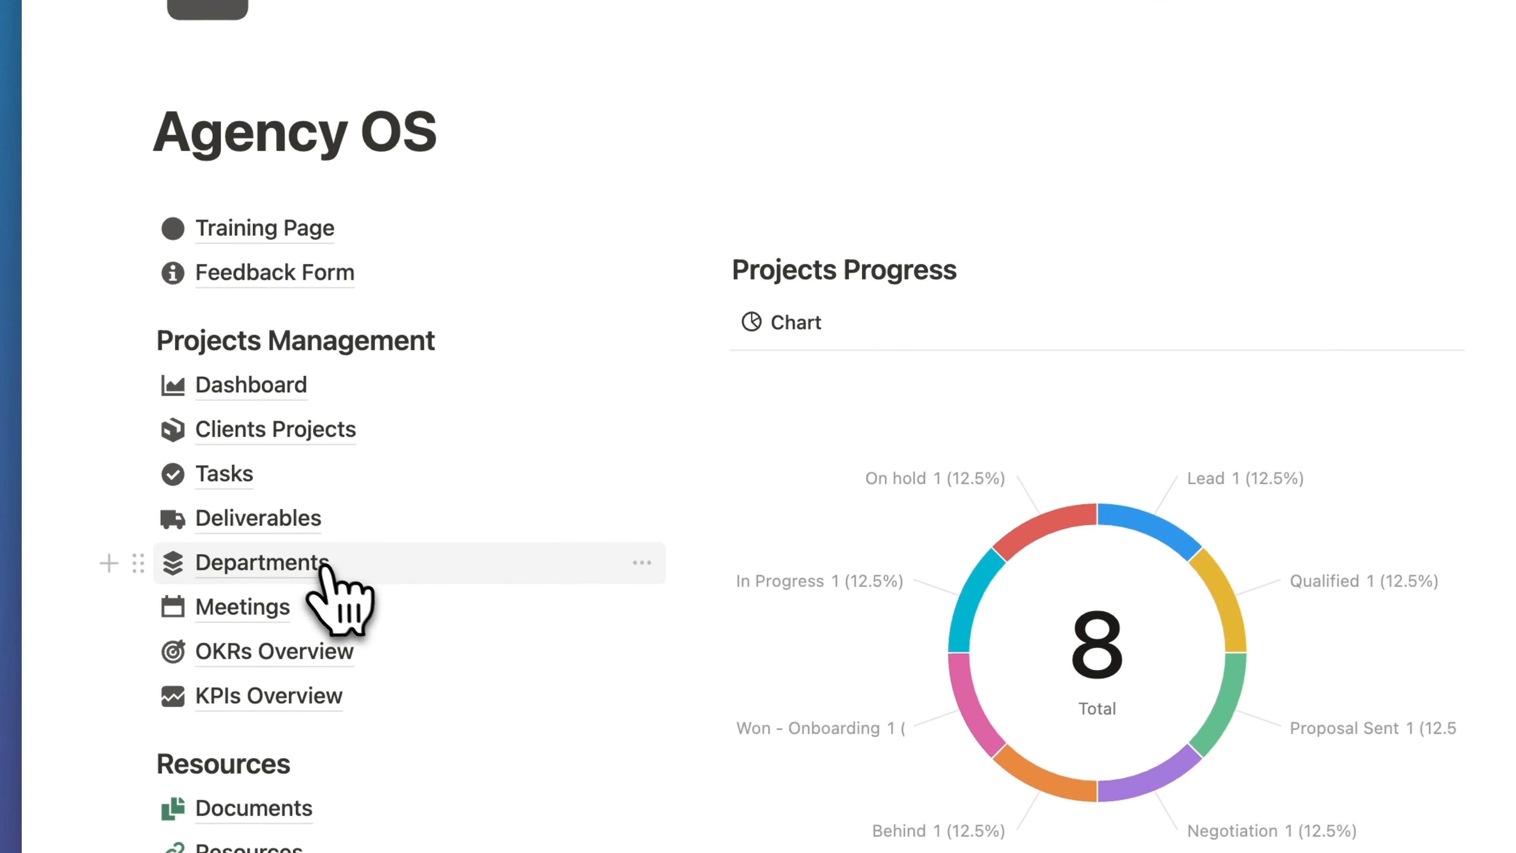
{"action": "left_click", "coordinate": [314, 525]}
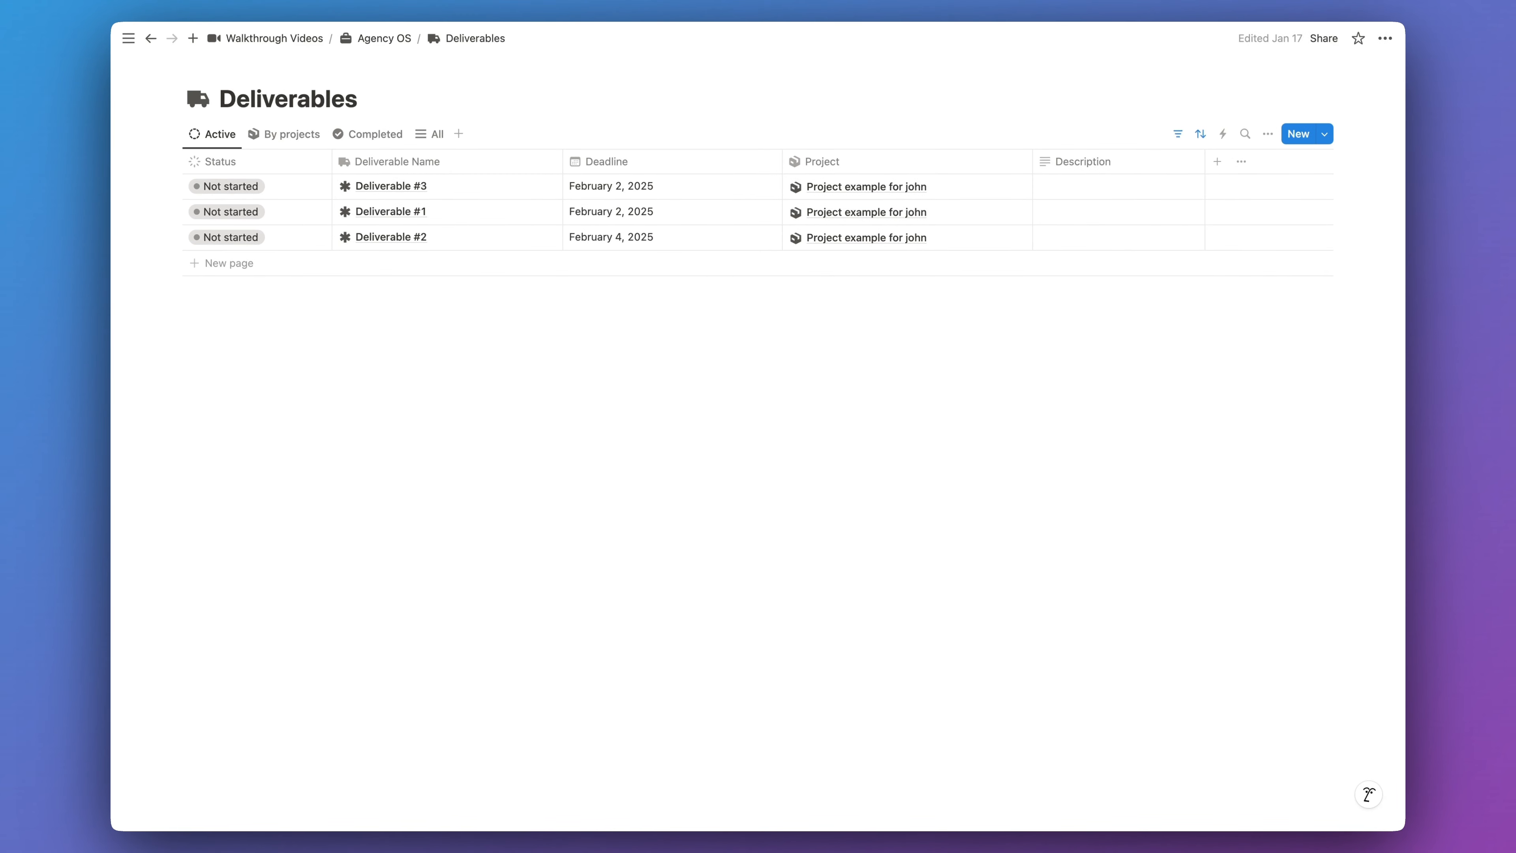
{"action": "left_click", "coordinate": [274, 188]}
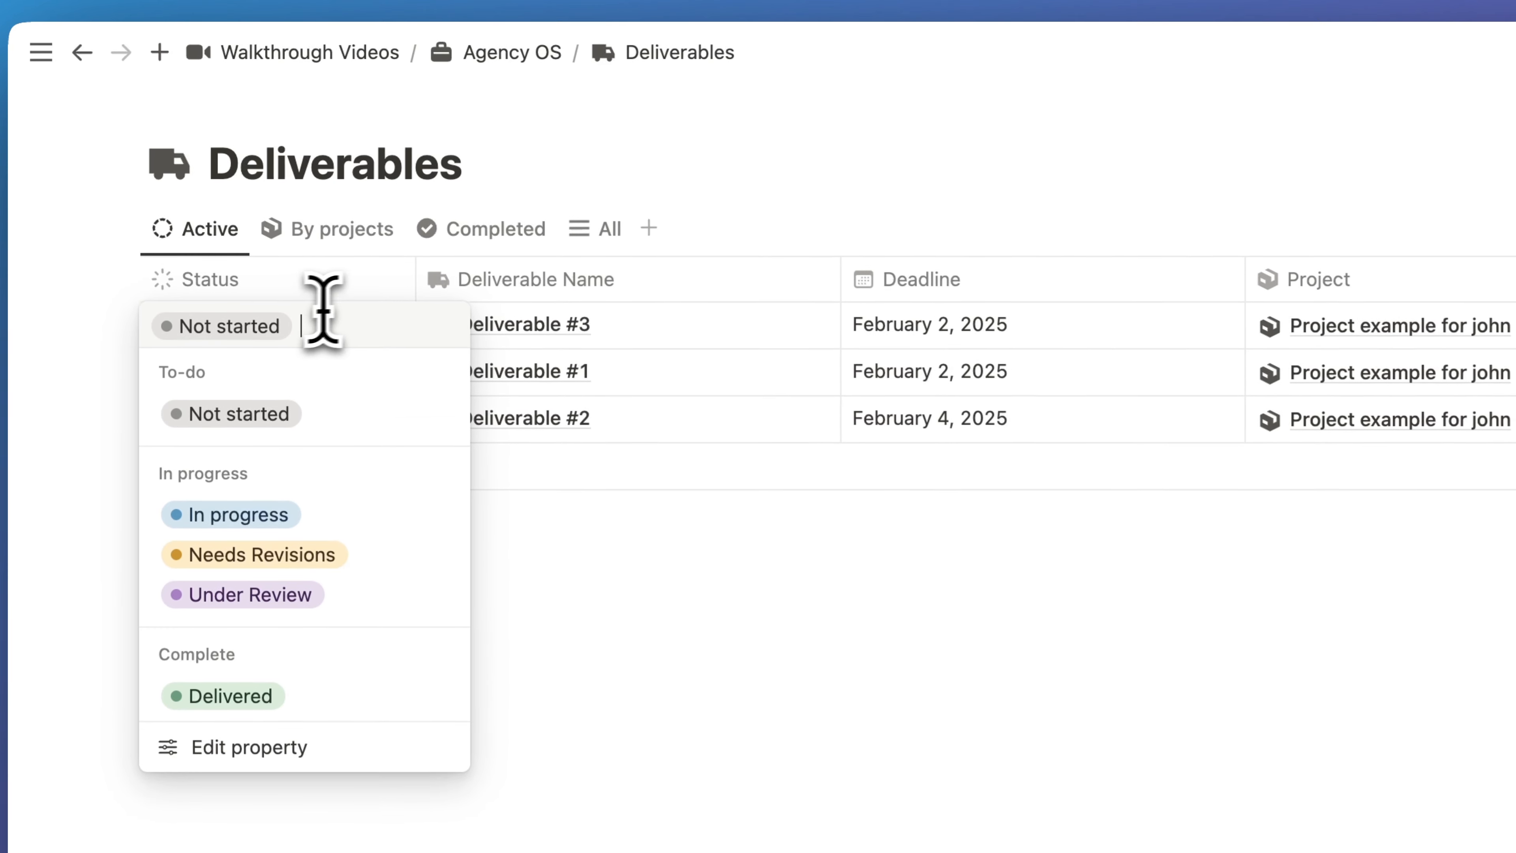
{"action": "left_click", "coordinate": [520, 177]}
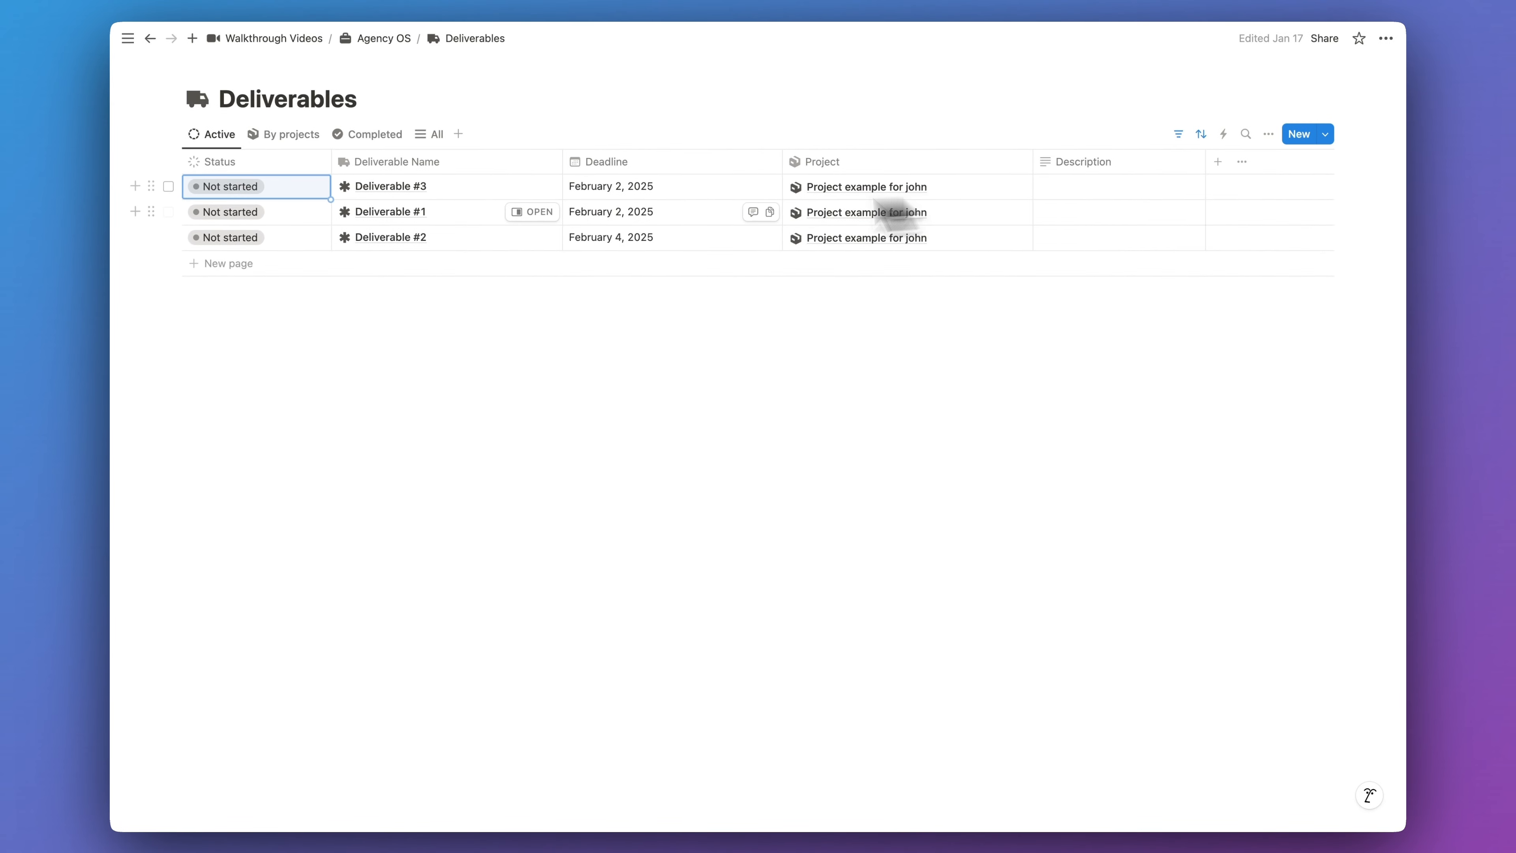
Step: Inspect the status filter of the Active deliverables view and leave it as it is
{"action": "left_click", "coordinate": [1179, 134]}
{"action": "left_click", "coordinate": [392, 168]}
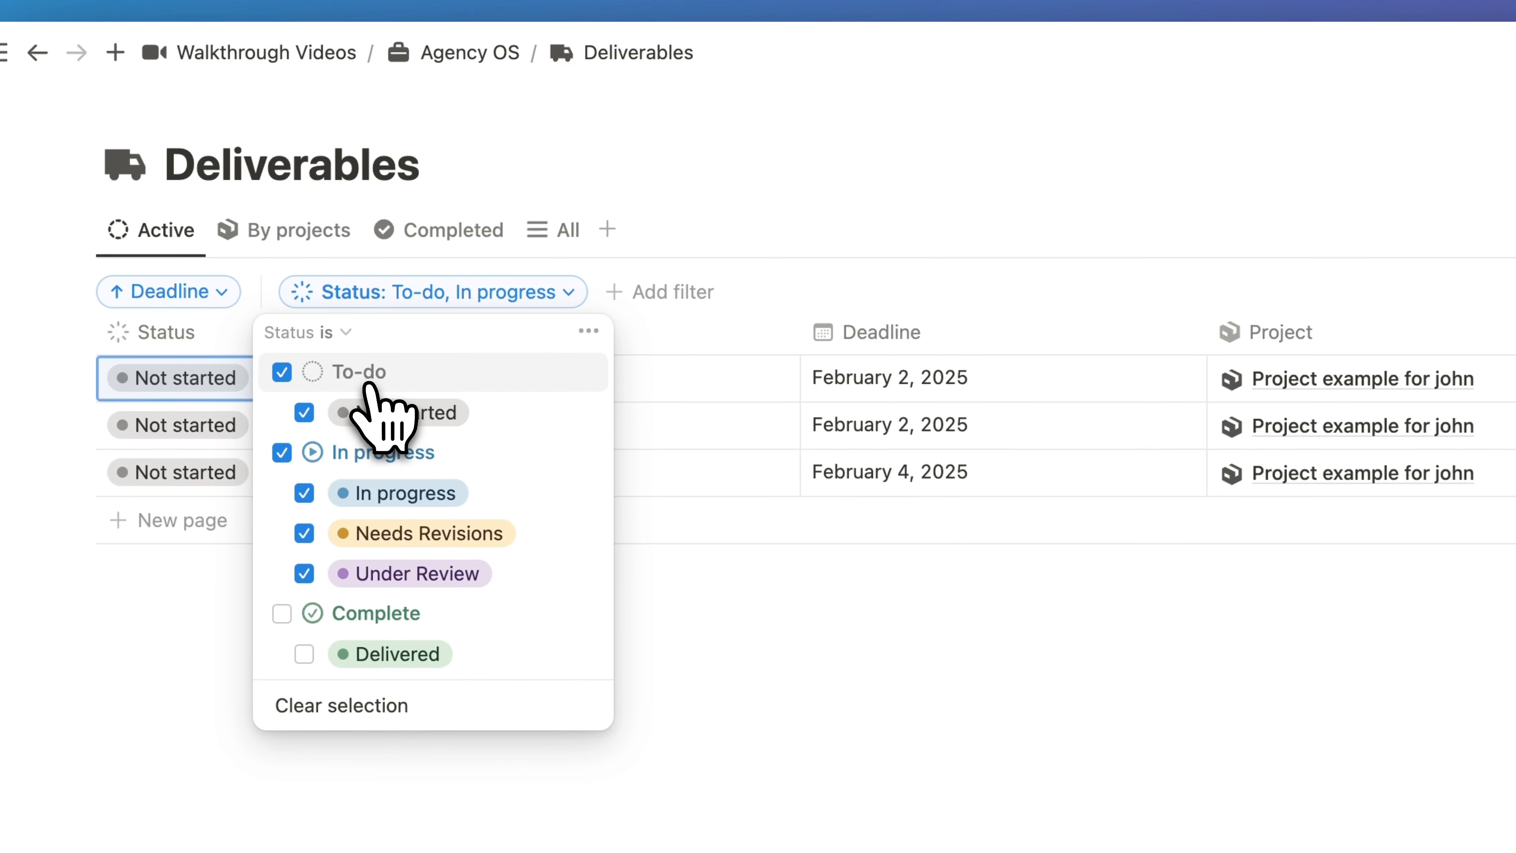
{"action": "left_click", "coordinate": [1205, 230]}
{"action": "left_click", "coordinate": [1204, 231]}
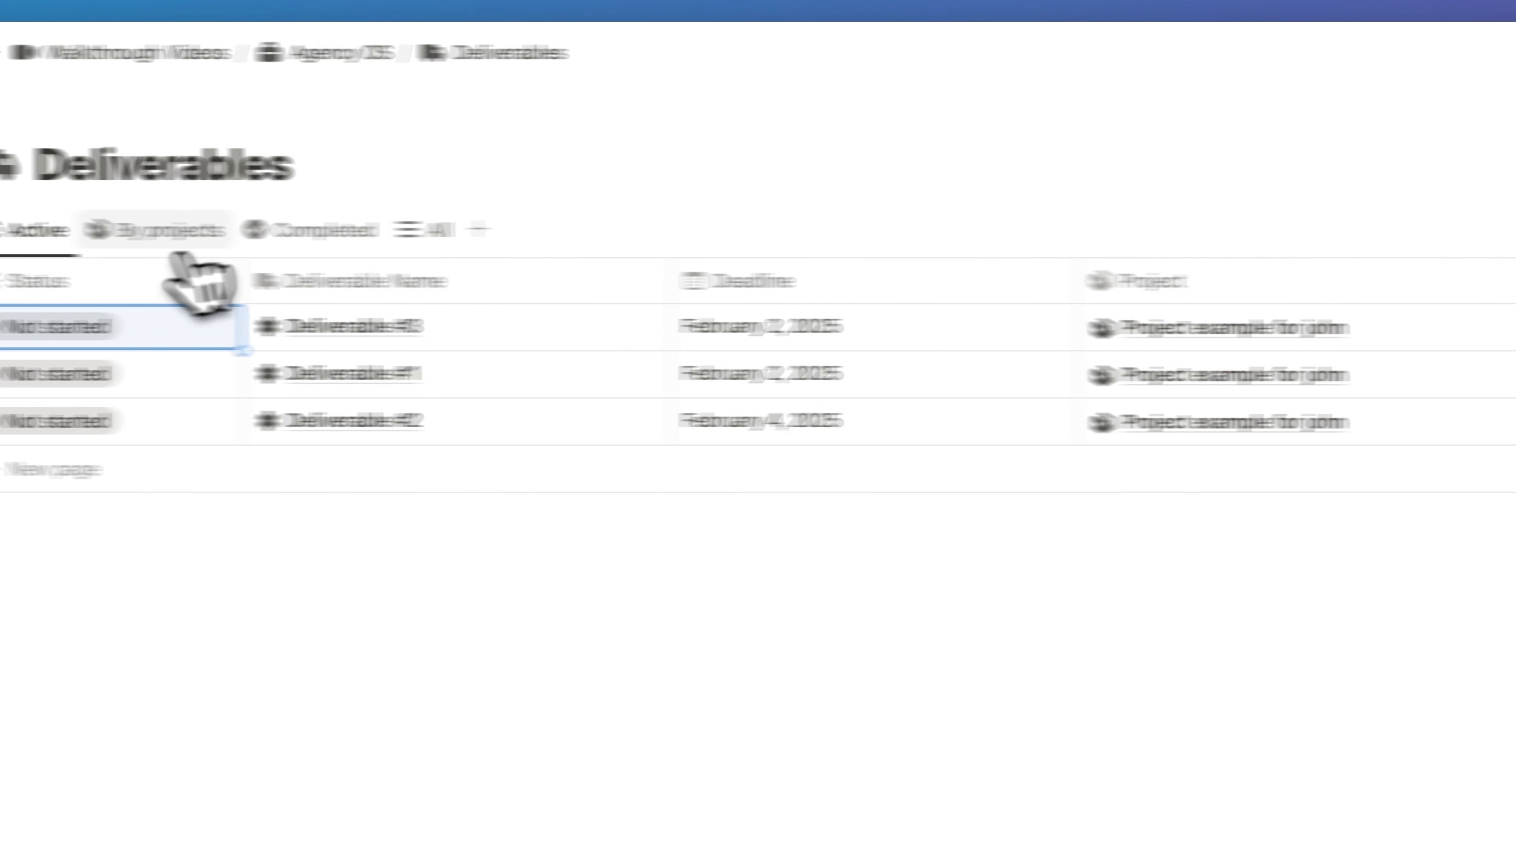
Step: Look at the By projects and Completed views of the deliverables
{"action": "left_click", "coordinate": [170, 235]}
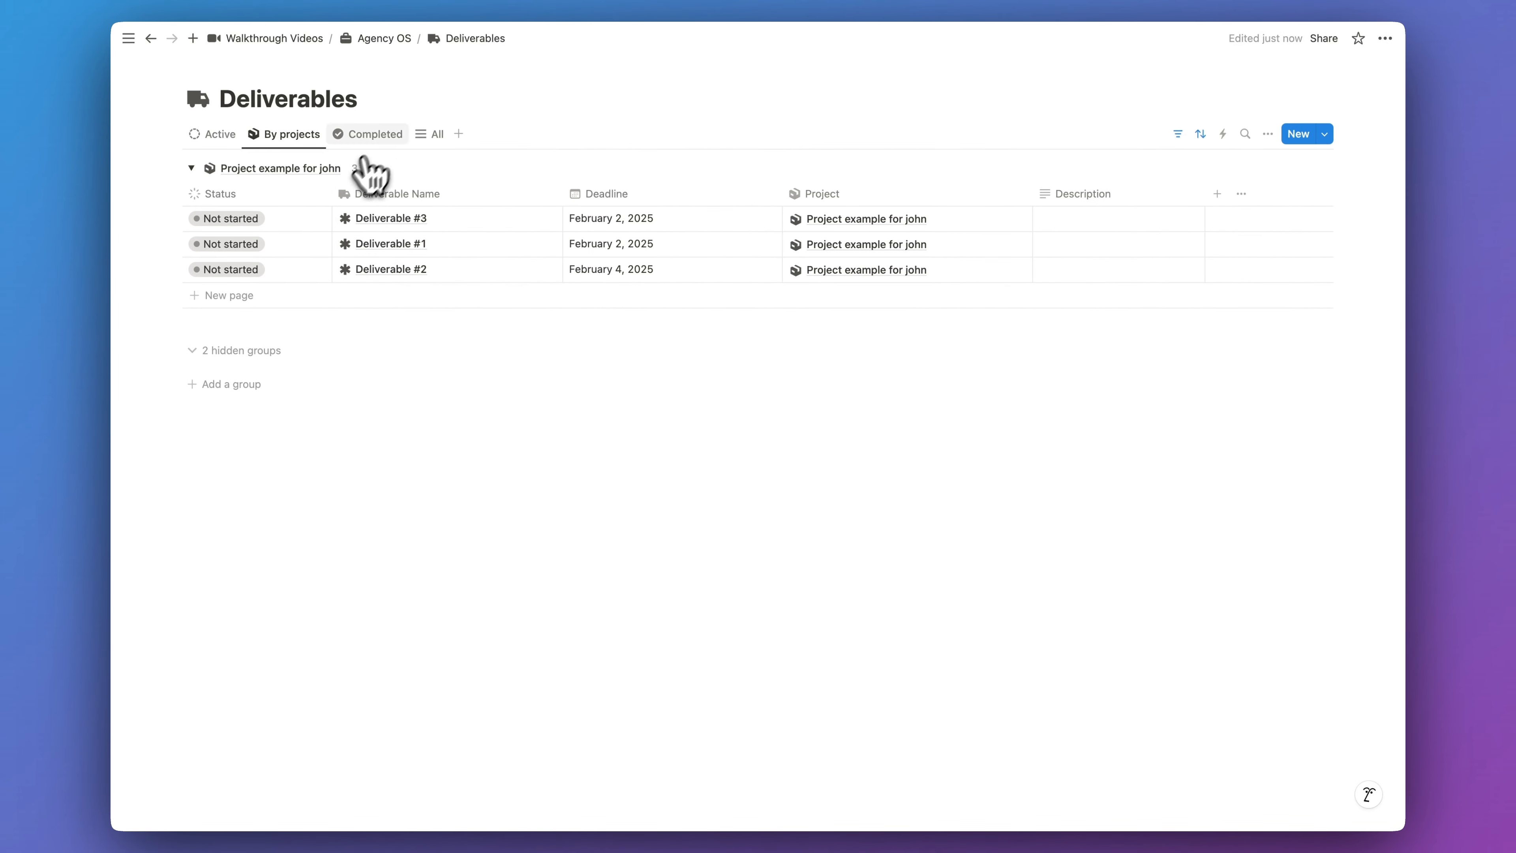
{"action": "left_click", "coordinate": [377, 135]}
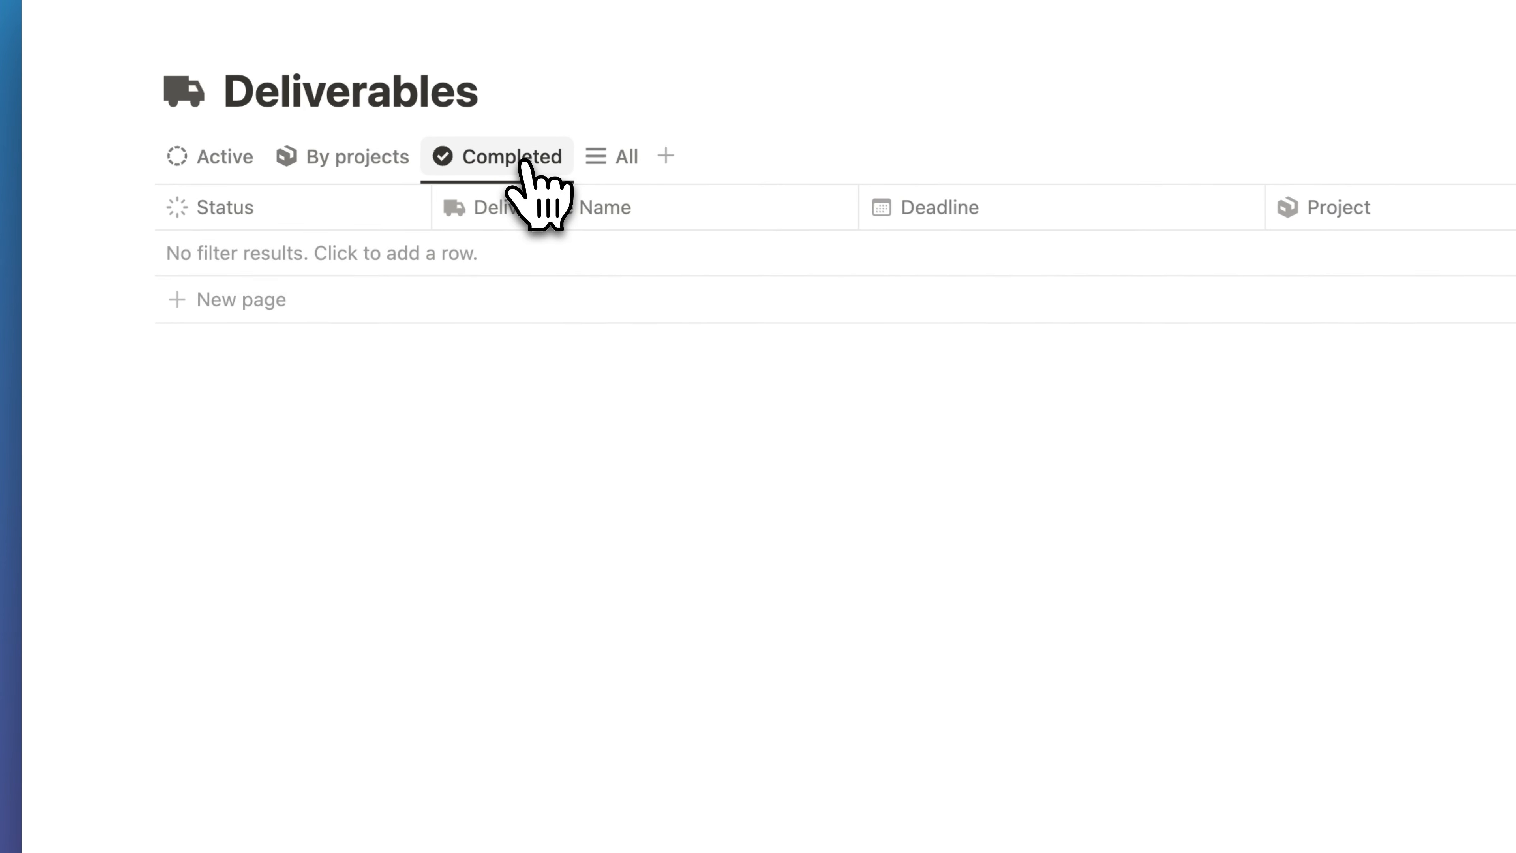
Step: Set Deliverable #1's status to Delivered in the Active view, and check it in the Completed view before returning to Active
{"action": "left_click", "coordinate": [599, 166]}
{"action": "left_click", "coordinate": [228, 157]}
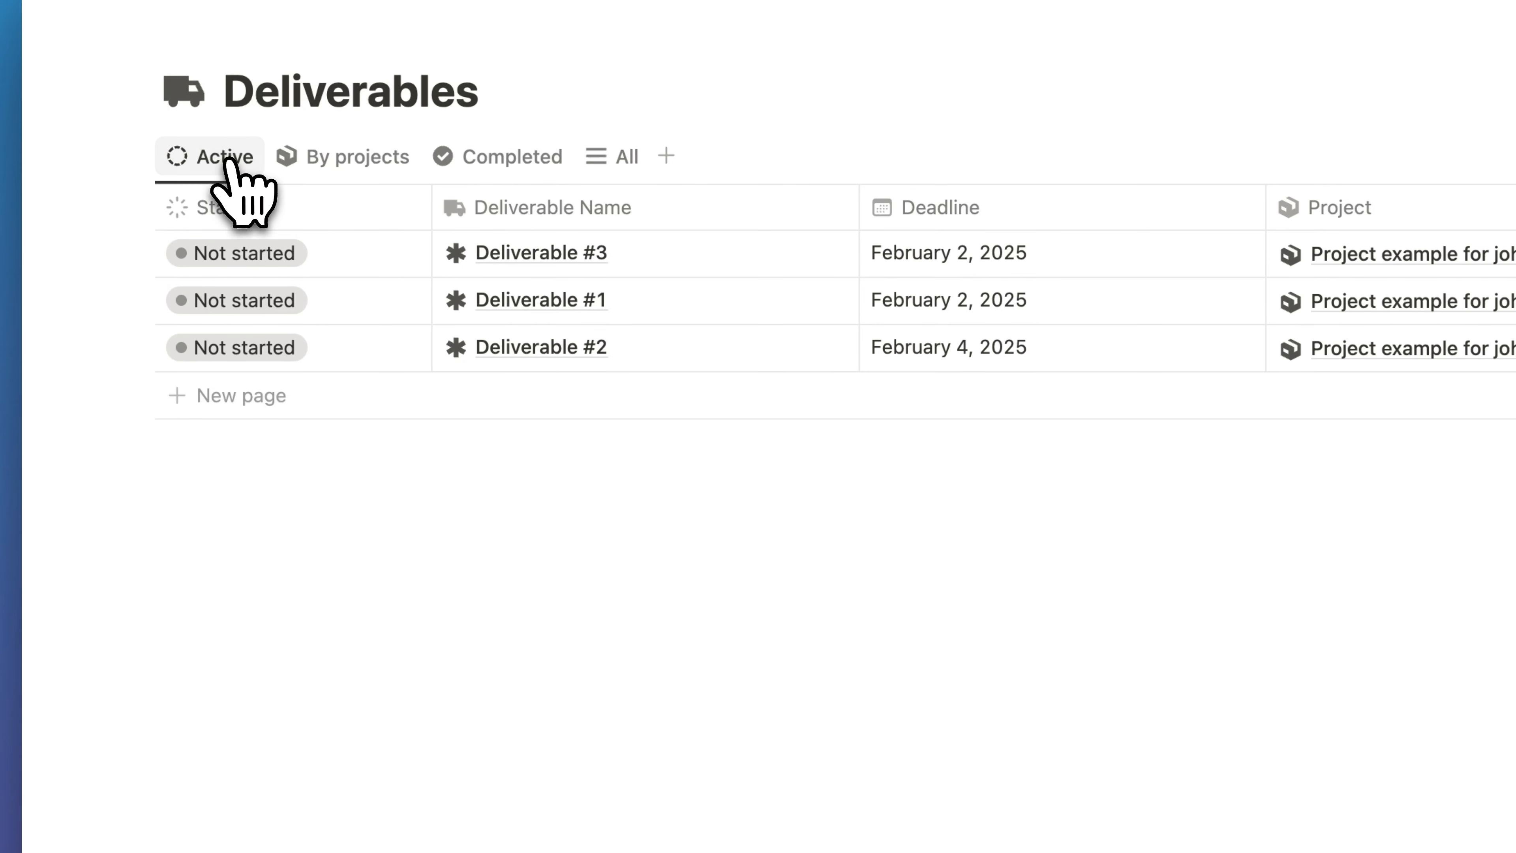
{"action": "left_click", "coordinate": [291, 300]}
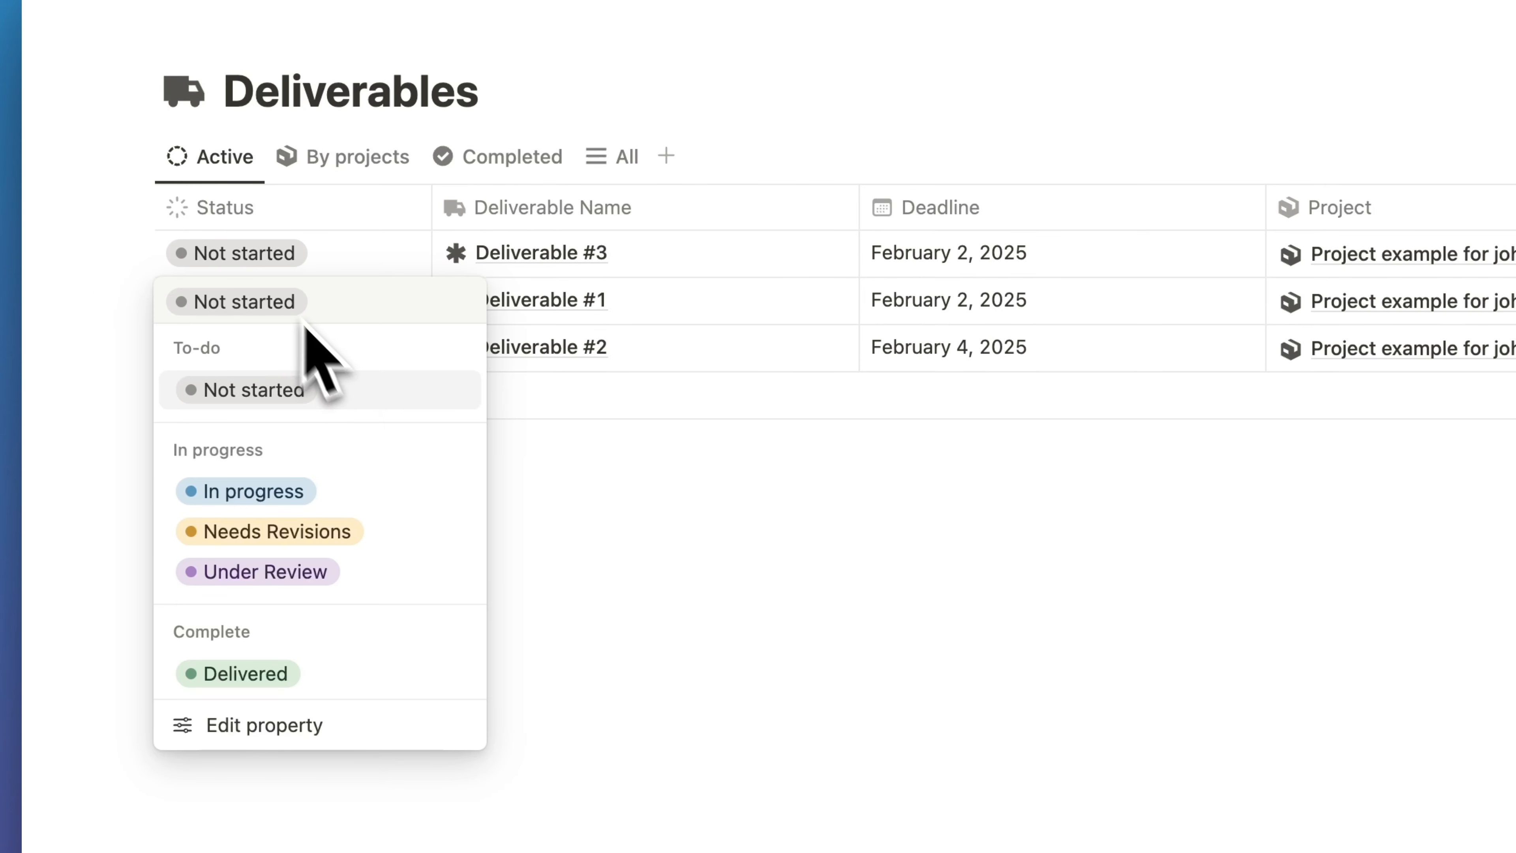
{"action": "left_click", "coordinate": [298, 663]}
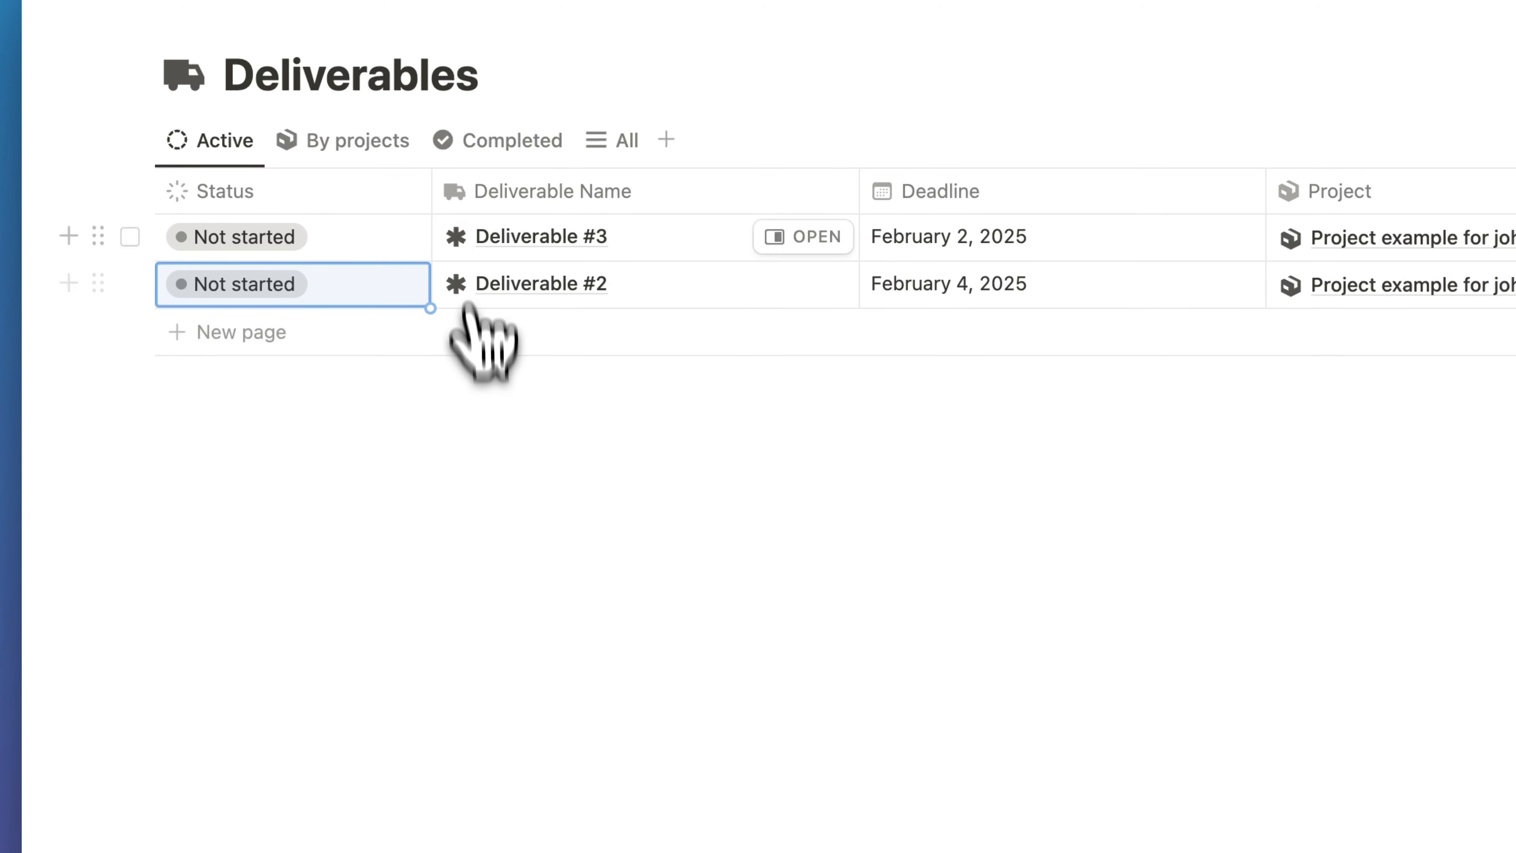
{"action": "left_click", "coordinate": [512, 140]}
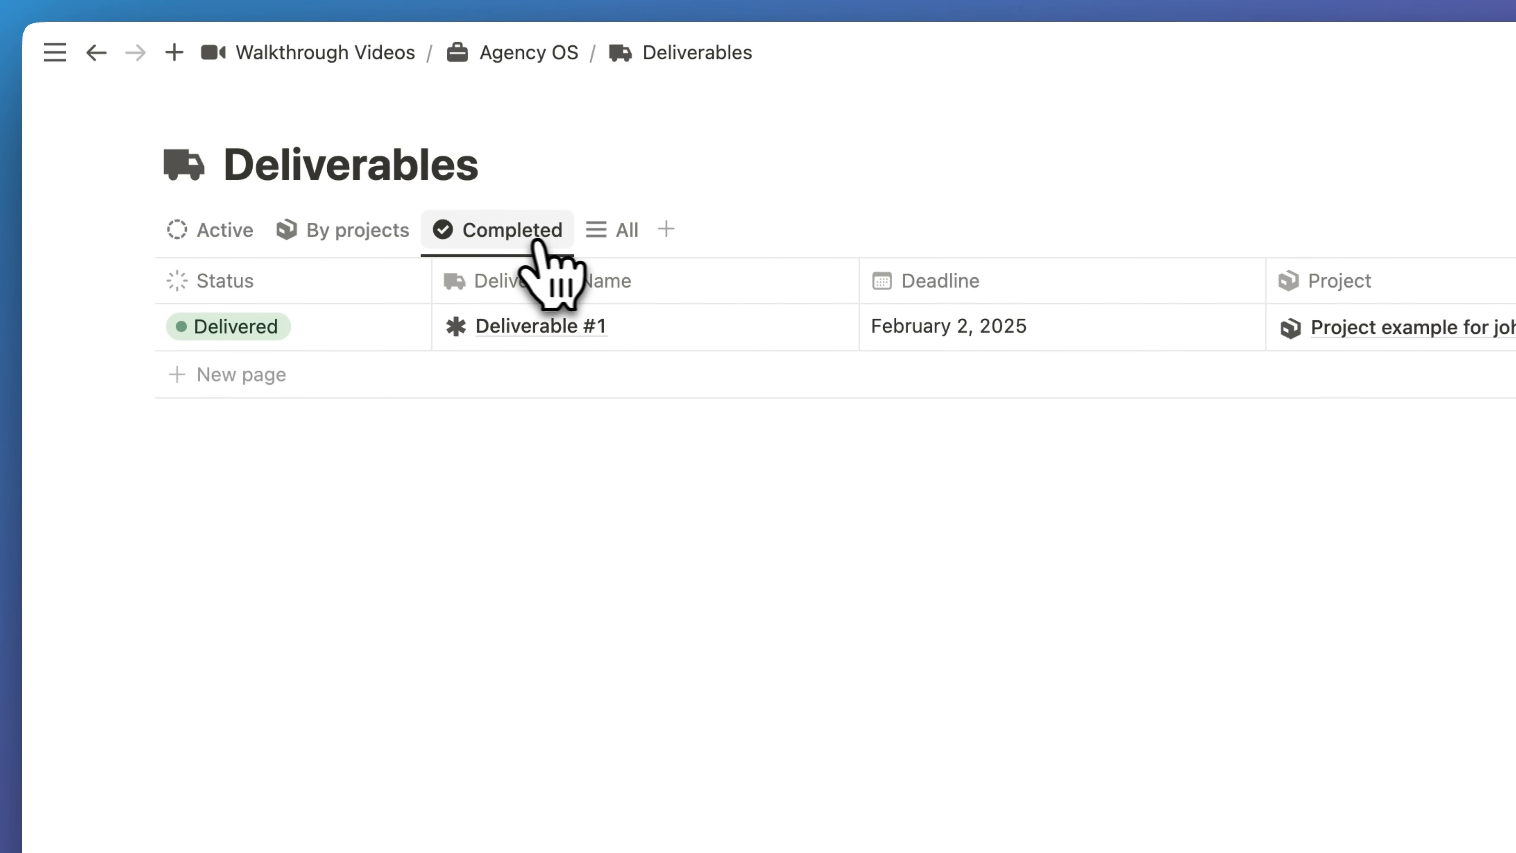
{"action": "left_click", "coordinate": [220, 229]}
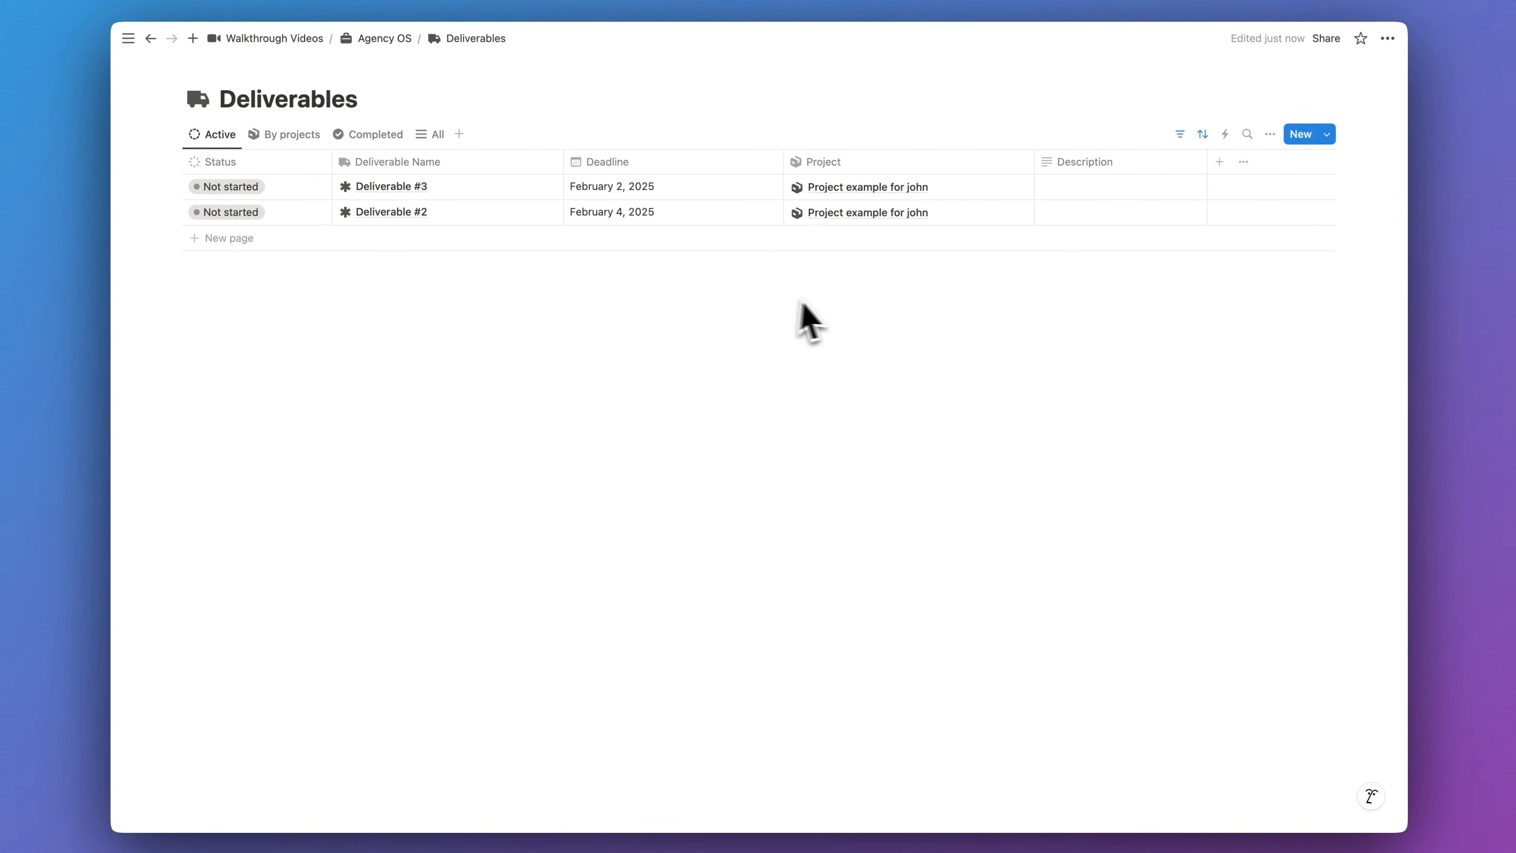
Step: Open the Finances Dashboard from Agency OS and look through its period summaries, Incomes & Invoices, Expenses and Subscriptions
{"action": "left_click", "coordinate": [373, 42]}
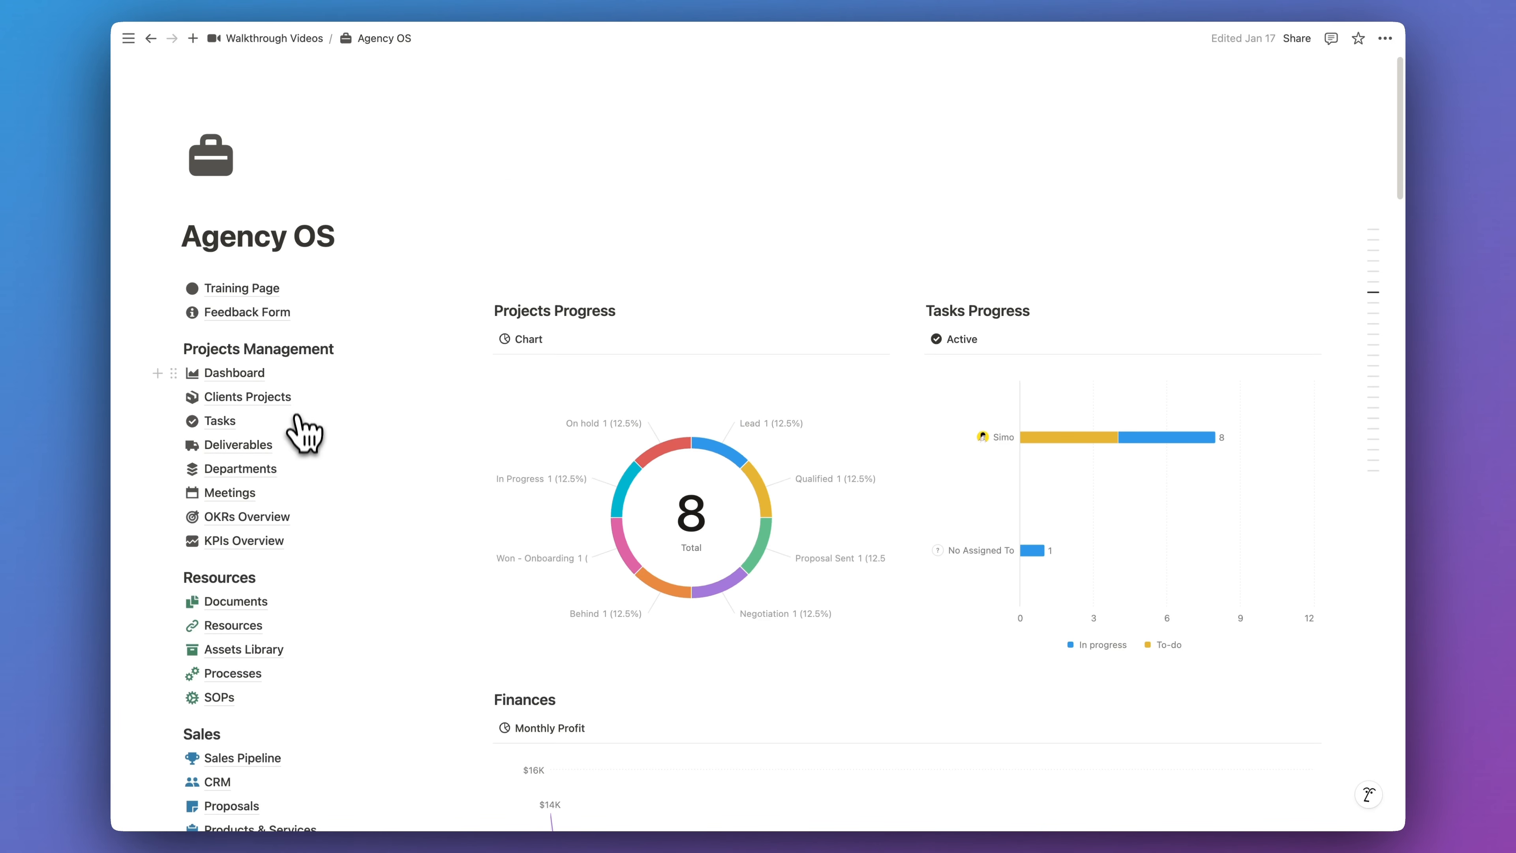
{"action": "scroll", "coordinate": [302, 442], "scroll_direction": "down", "scroll_amount": 5}
{"action": "left_click", "coordinate": [286, 616]}
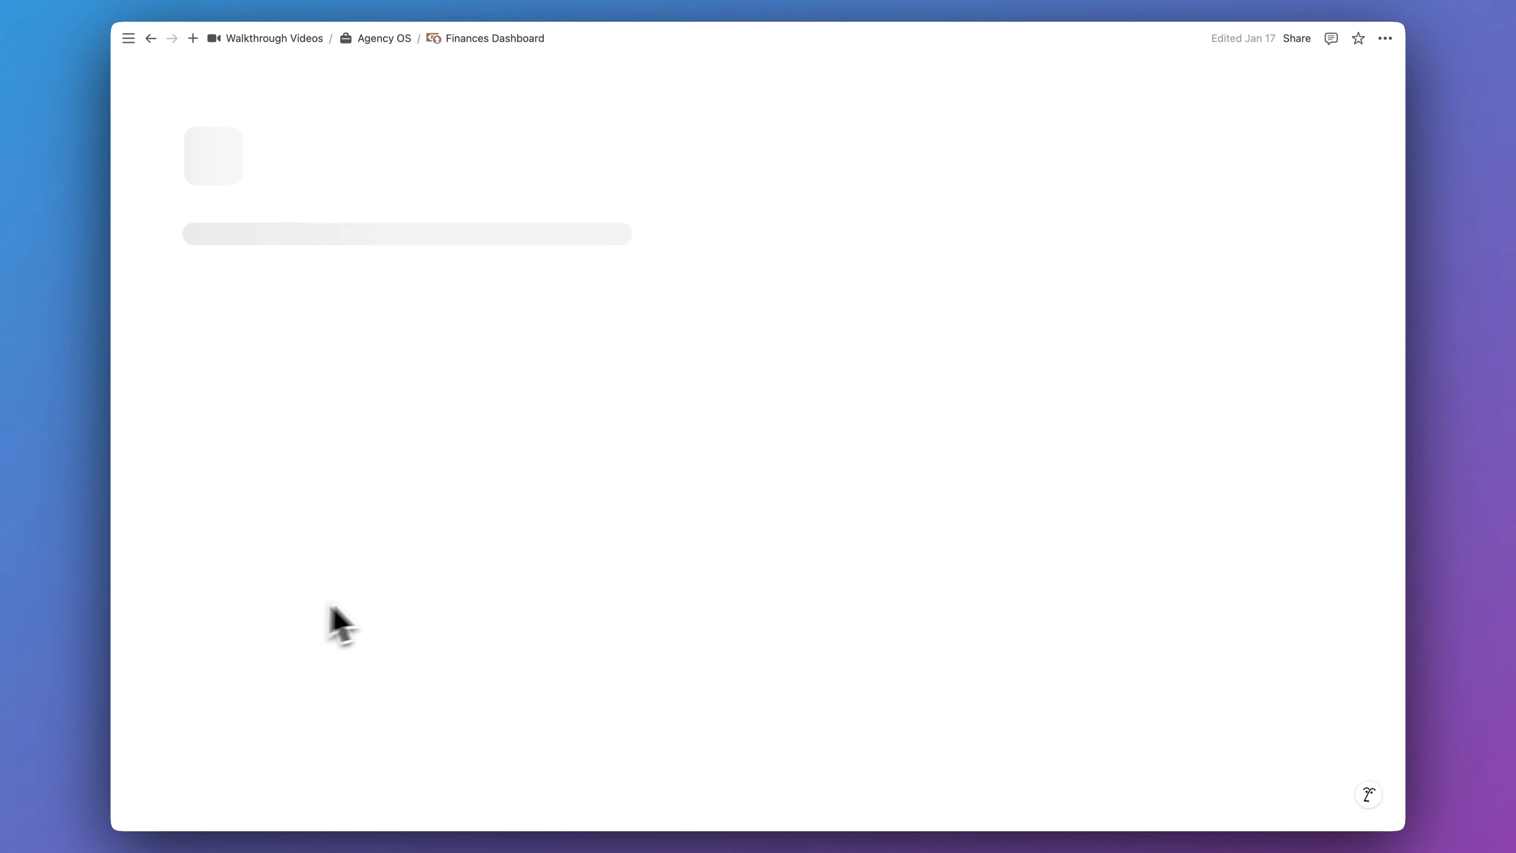
{"action": "scroll", "coordinate": [440, 311], "scroll_direction": "down", "scroll_amount": 1}
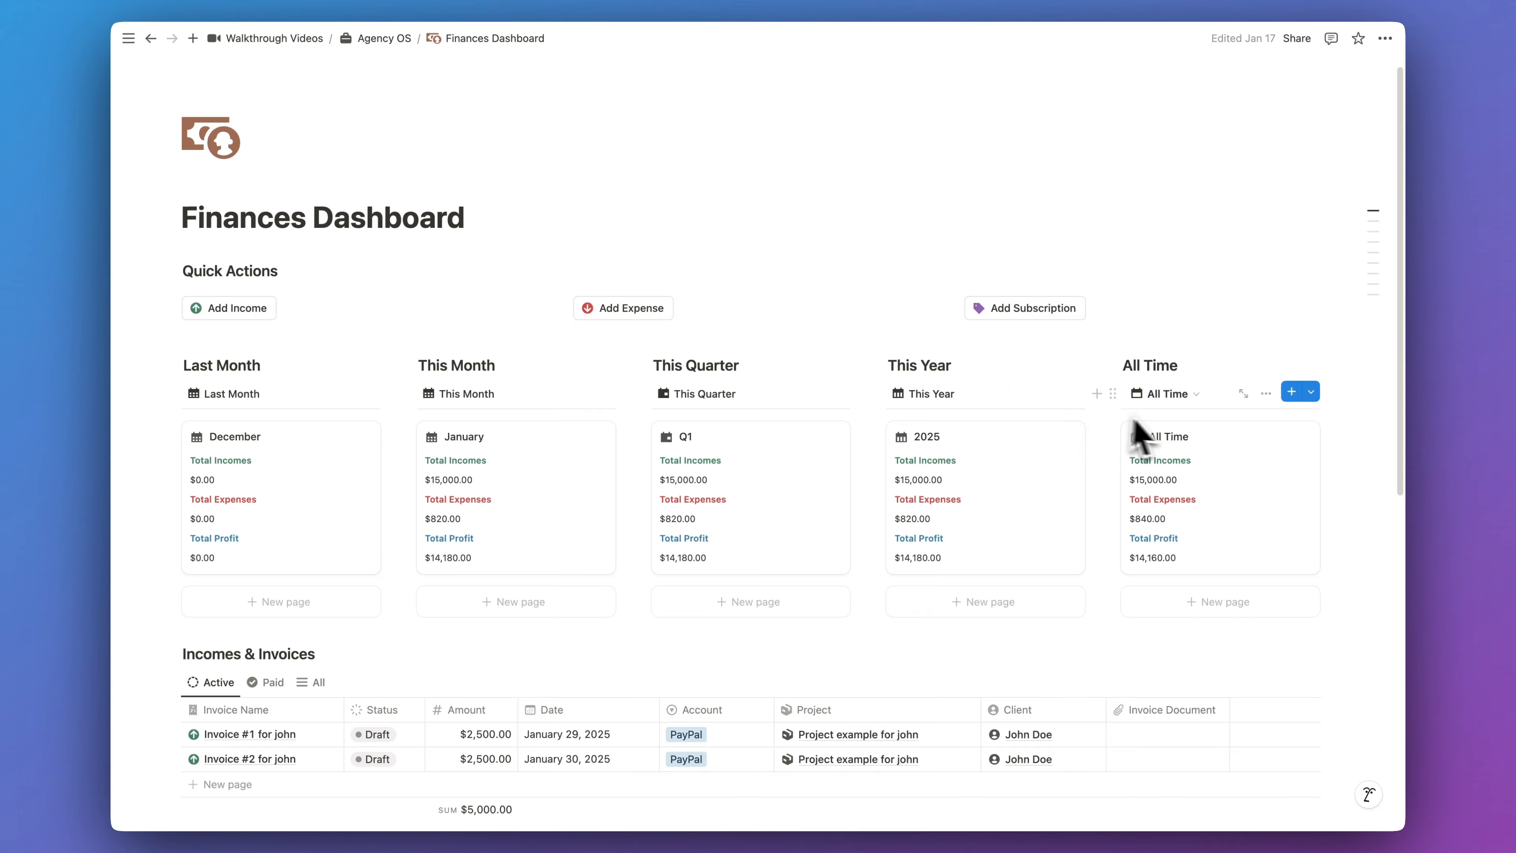
{"action": "scroll", "coordinate": [399, 383], "scroll_direction": "down", "scroll_amount": 7}
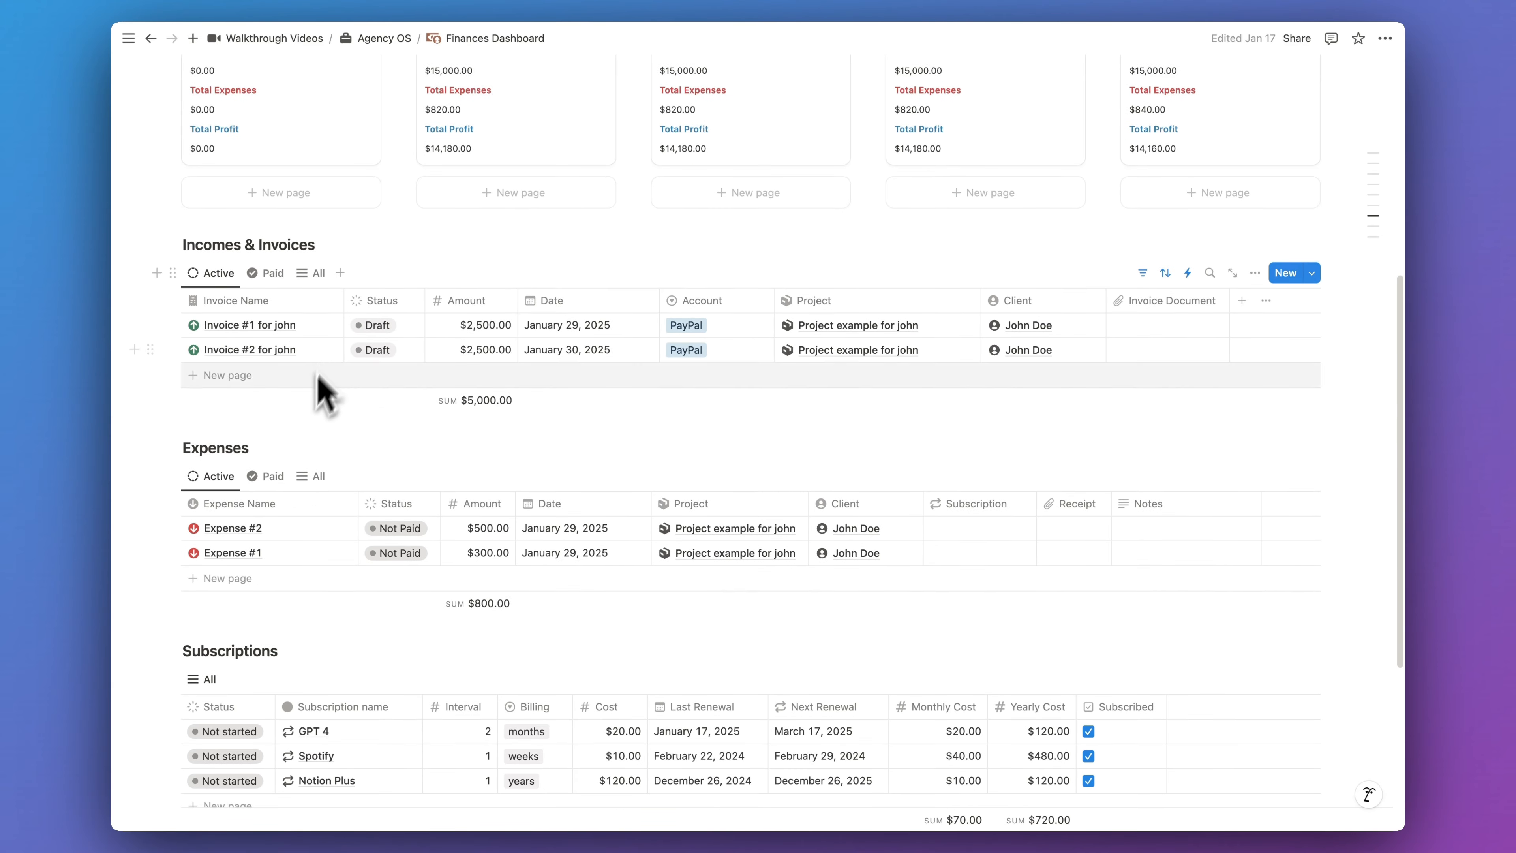
{"action": "scroll", "coordinate": [335, 516], "scroll_direction": "down", "scroll_amount": 5}
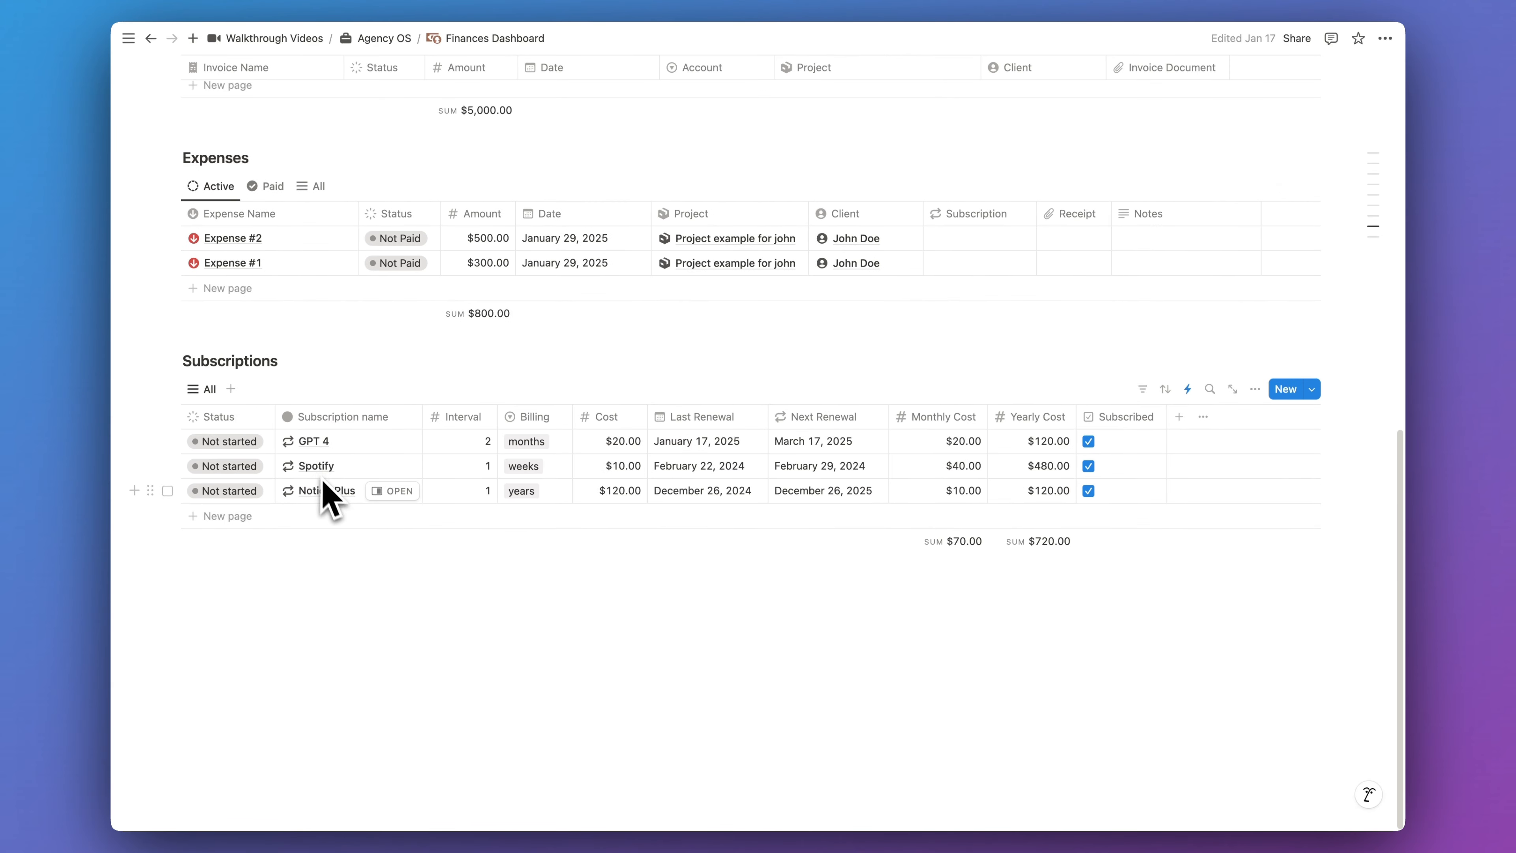
{"action": "scroll", "coordinate": [325, 496], "scroll_direction": "up", "scroll_amount": 6}
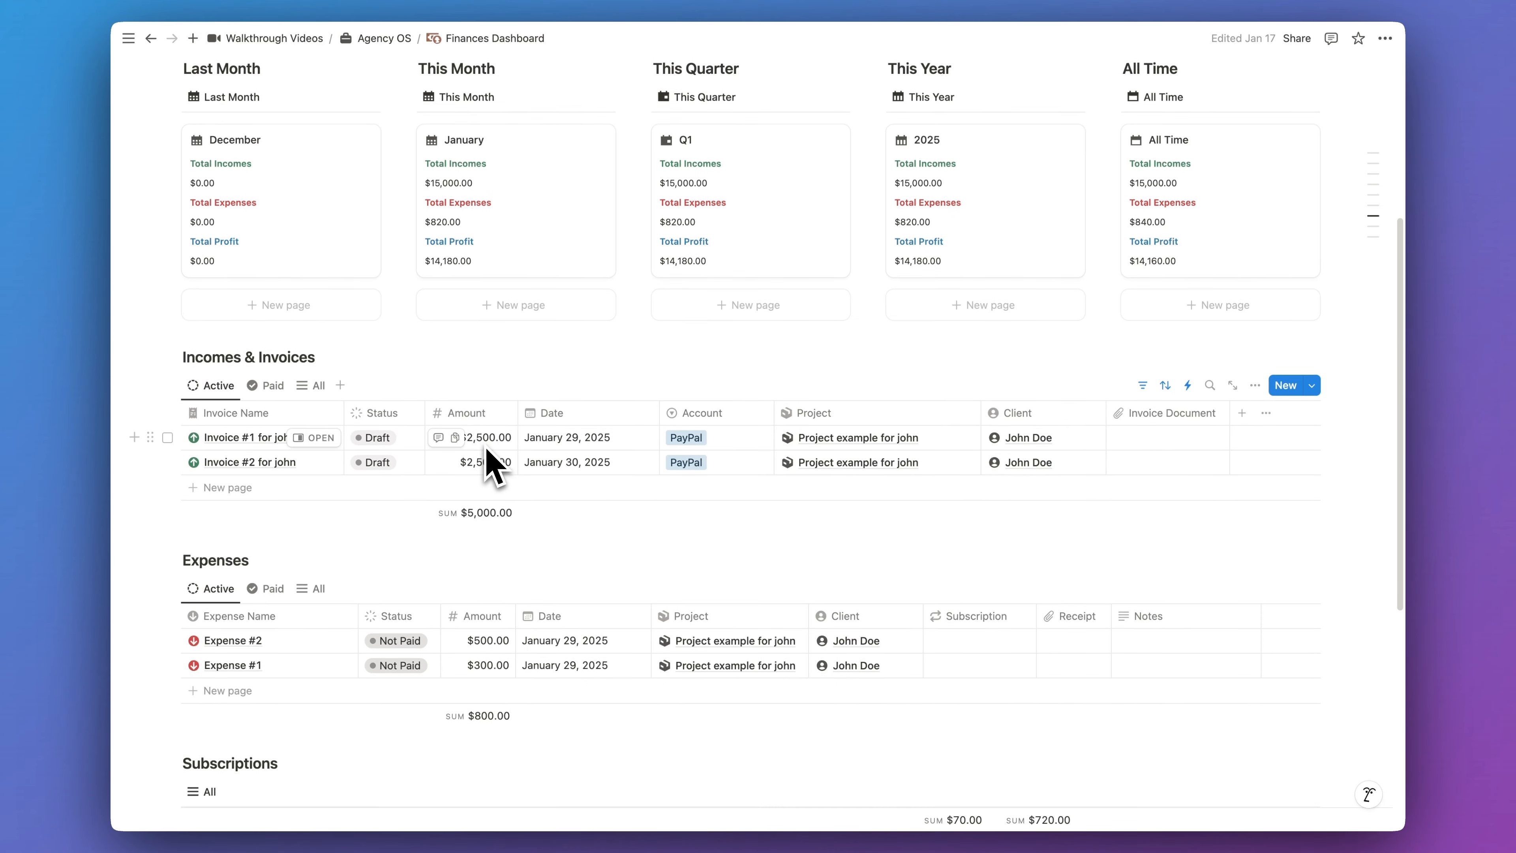
{"action": "scroll", "coordinate": [485, 472], "scroll_direction": "up", "scroll_amount": 3}
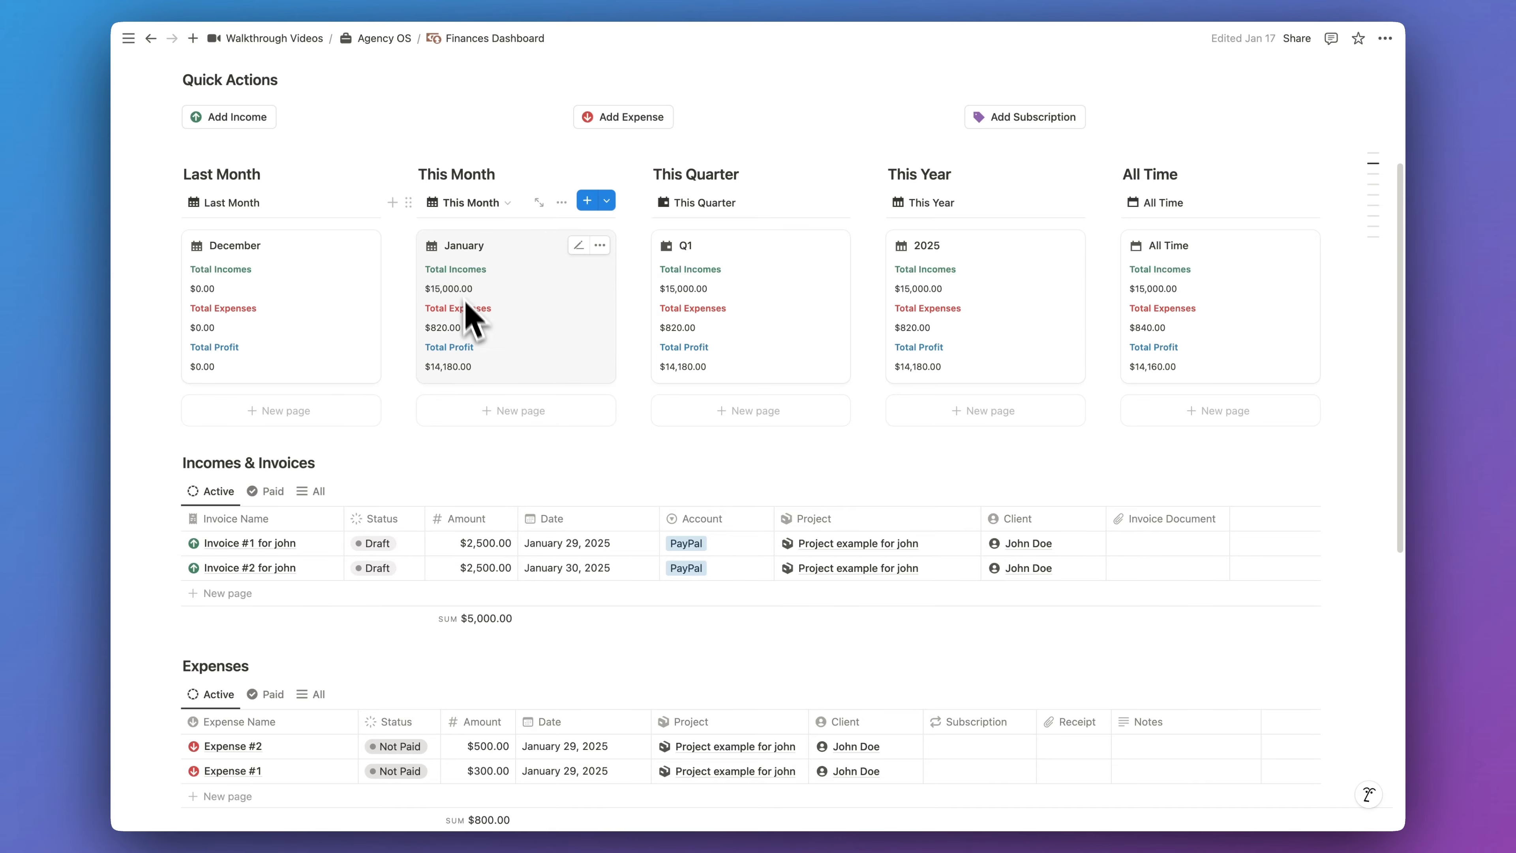
Step: Try an amount of $5,000 for Invoice #1 and undo the change
{"action": "left_click", "coordinate": [495, 544]}
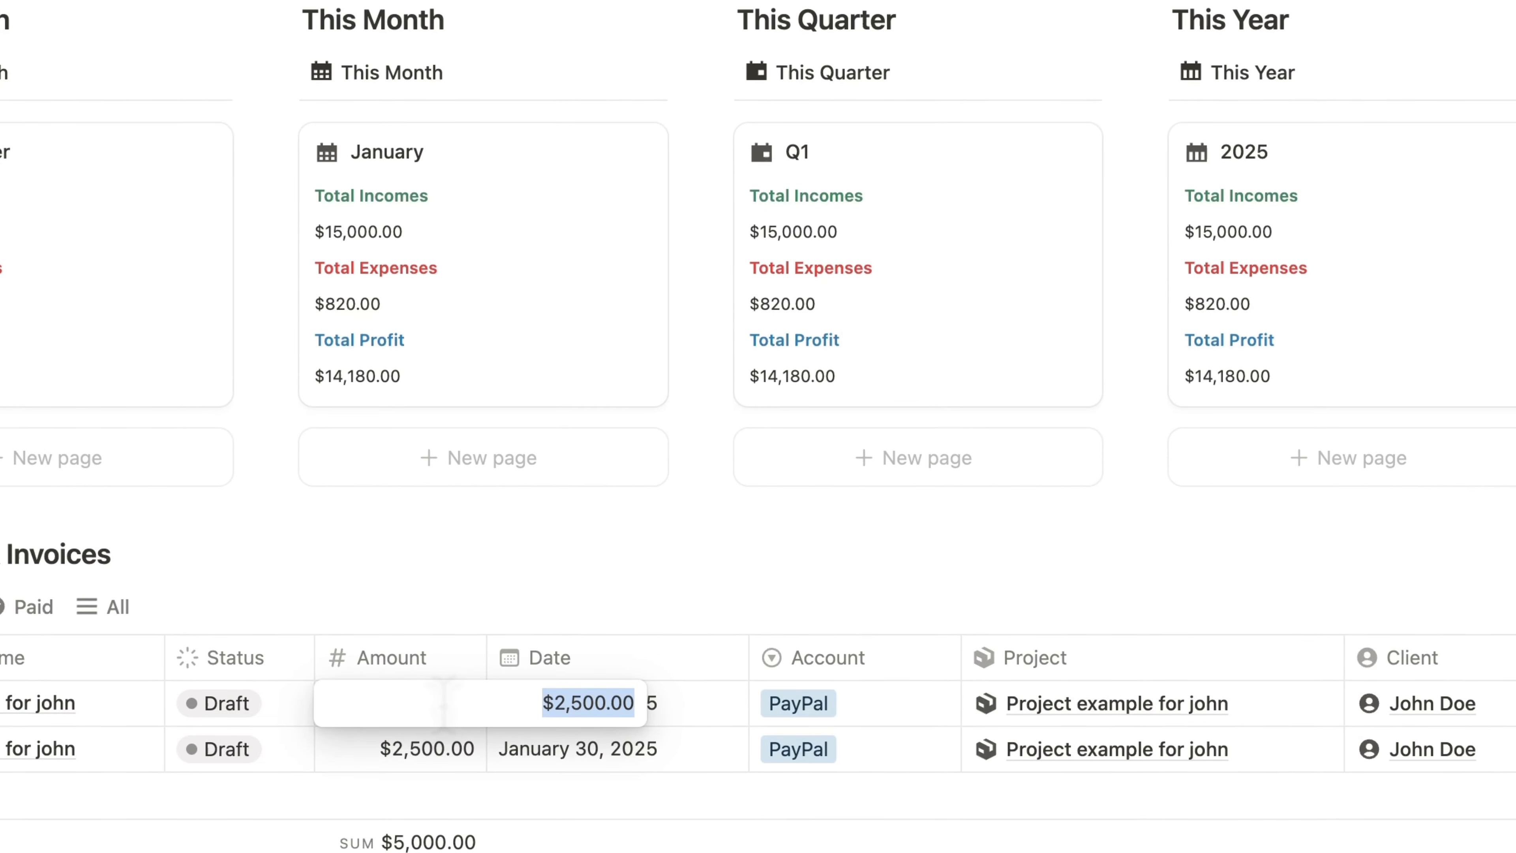
{"action": "type", "text": "5000"}
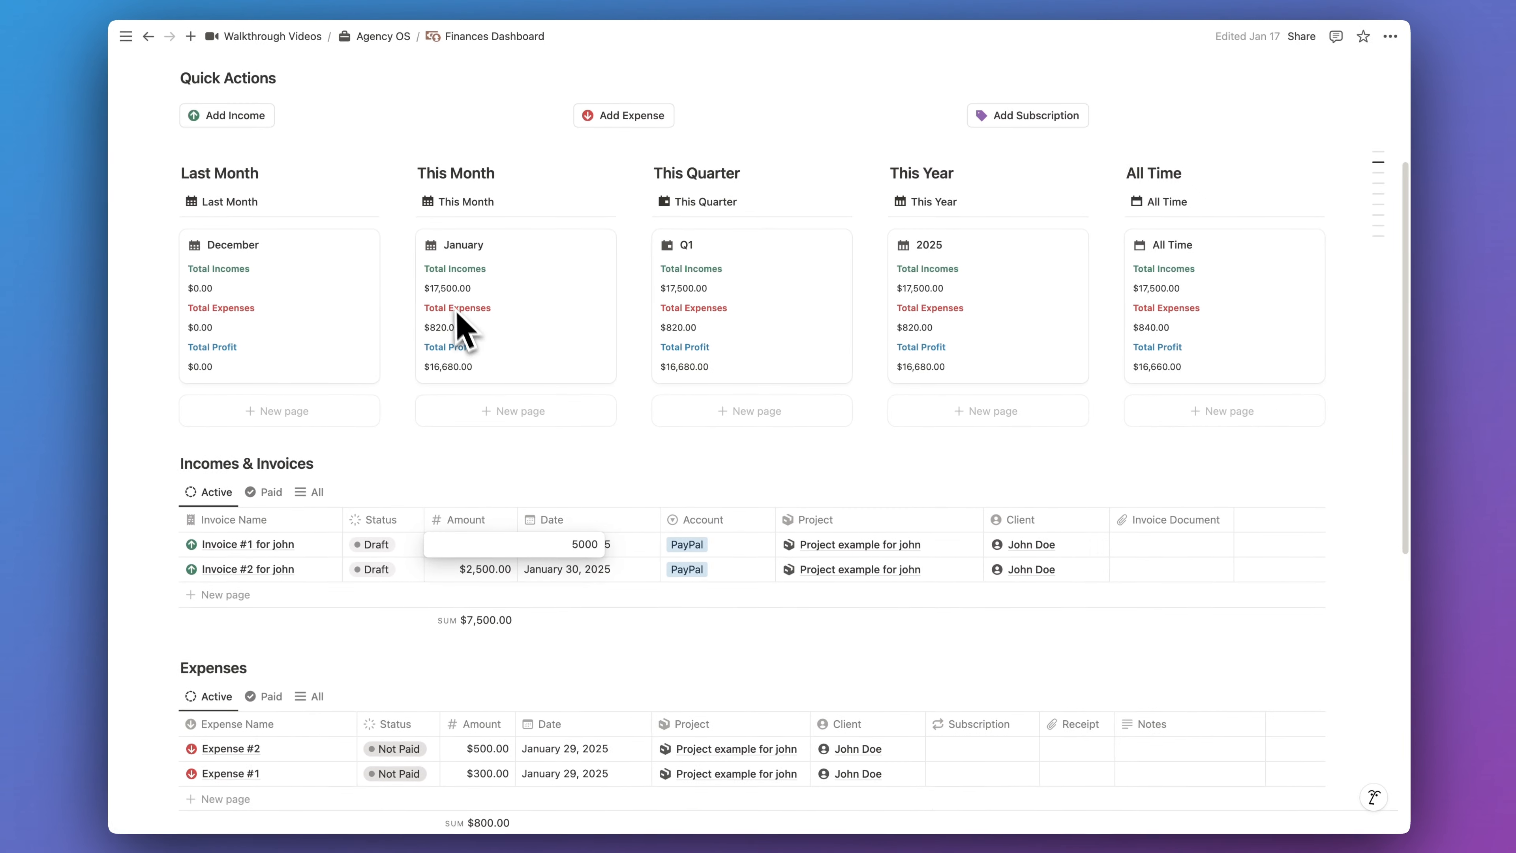
{"action": "key", "text": "Return"}
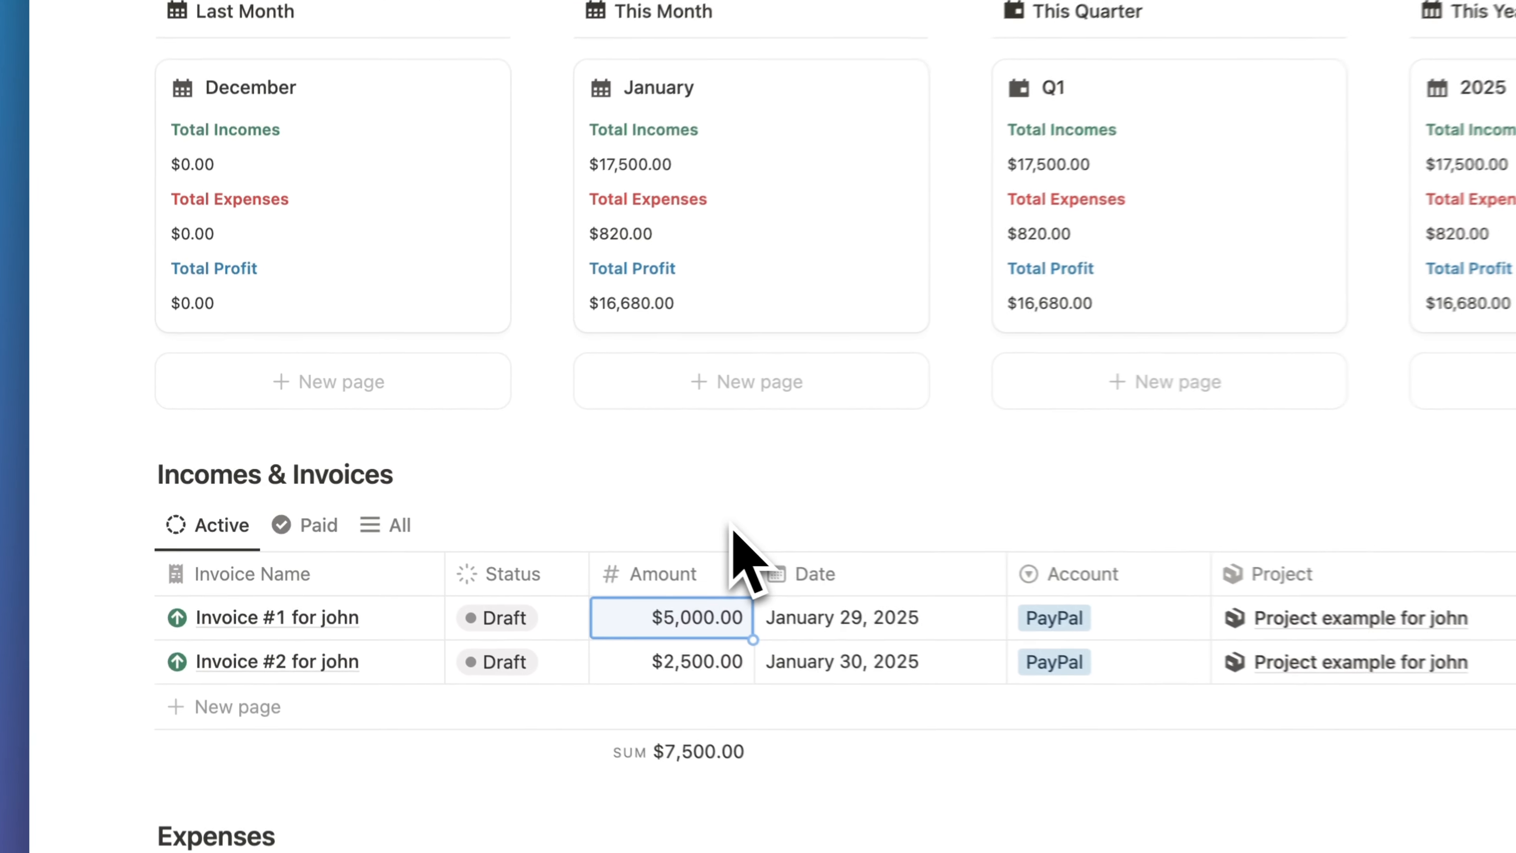
{"action": "key", "text": "super+z"}
Step: Change Invoice #1's status to Sent and on to Paid, and check it in the Paid view before returning to Active
{"action": "scroll", "coordinate": [704, 597], "scroll_direction": "down", "scroll_amount": 5}
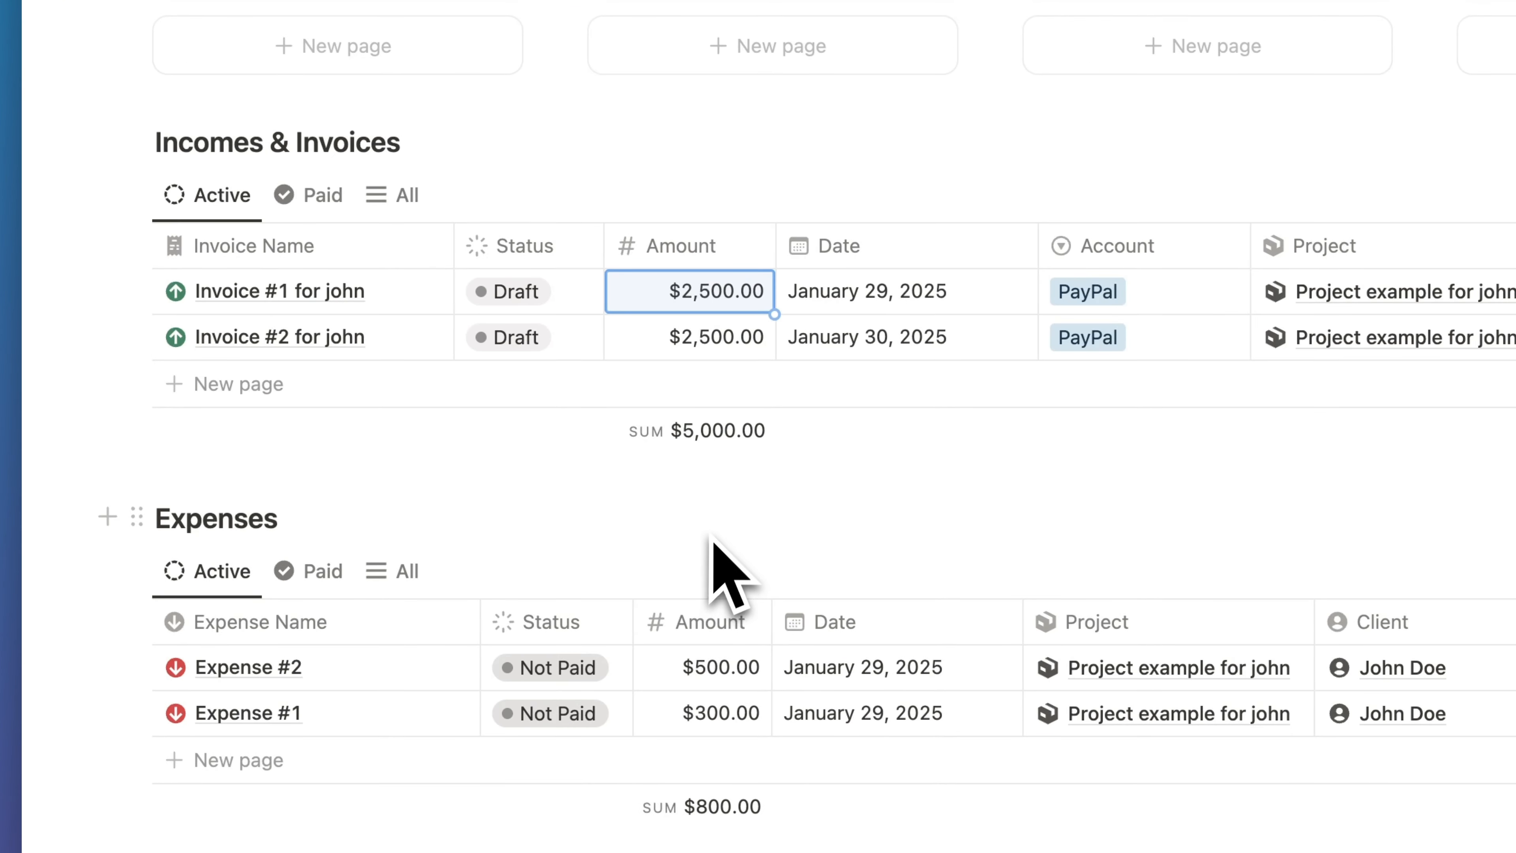
{"action": "left_click", "coordinate": [562, 228]}
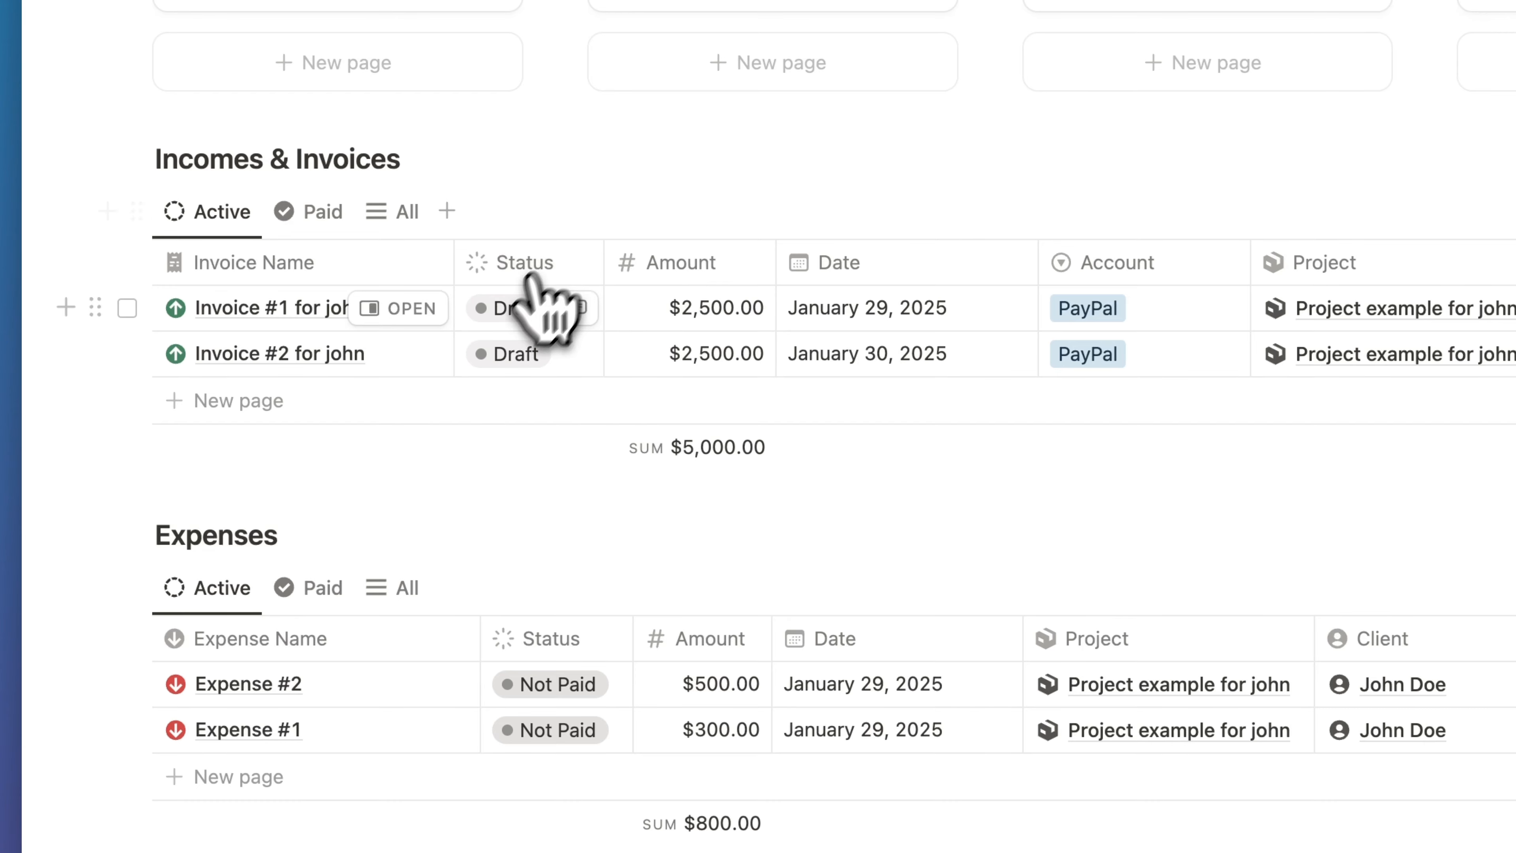
{"action": "left_click", "coordinate": [524, 315]}
{"action": "left_click", "coordinate": [559, 499]}
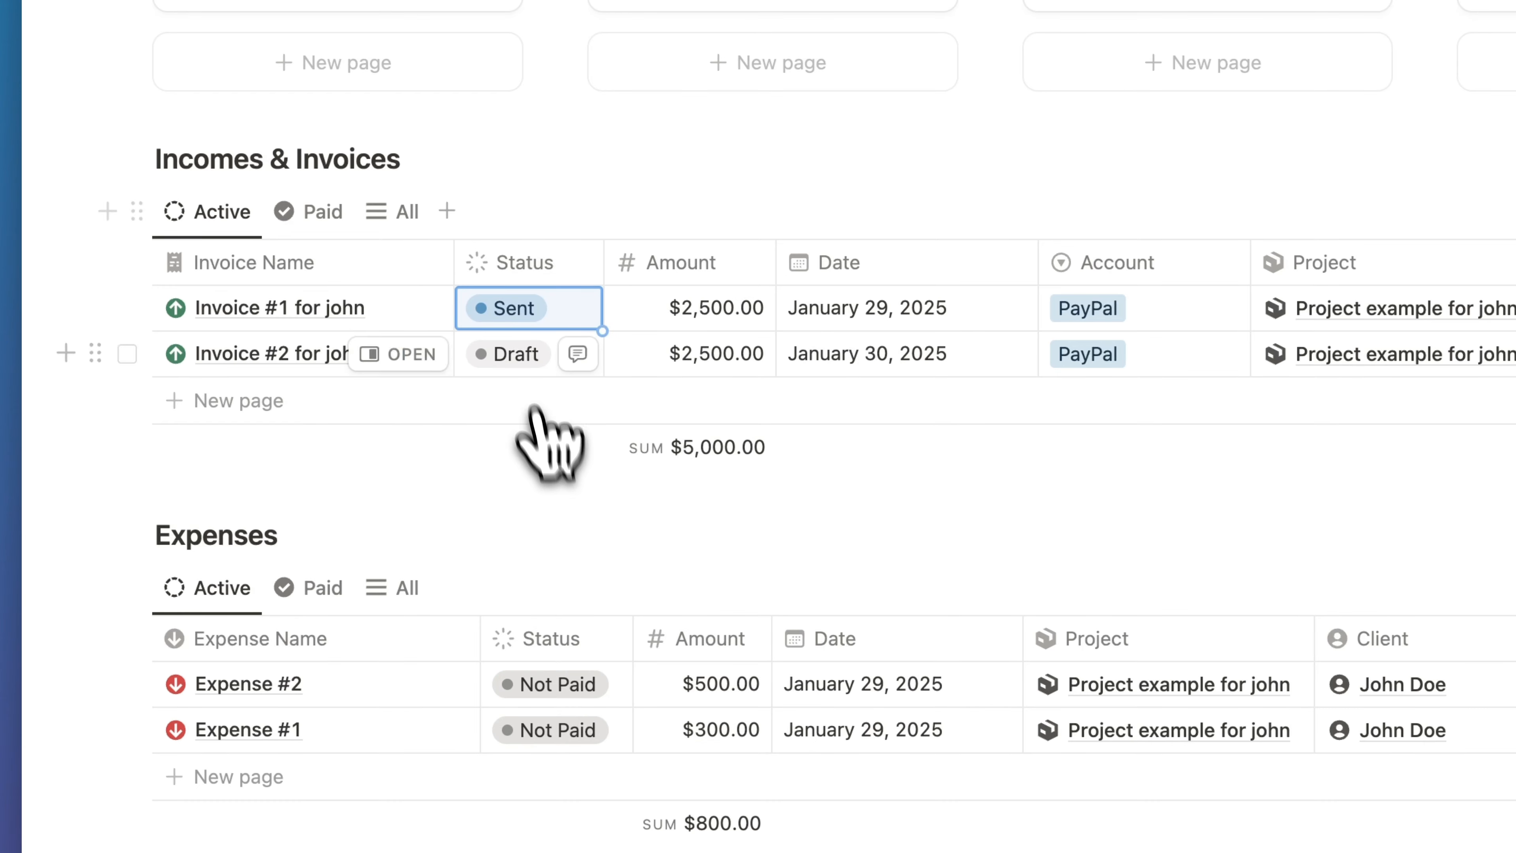
{"action": "left_click", "coordinate": [515, 326]}
{"action": "left_click", "coordinate": [552, 643]}
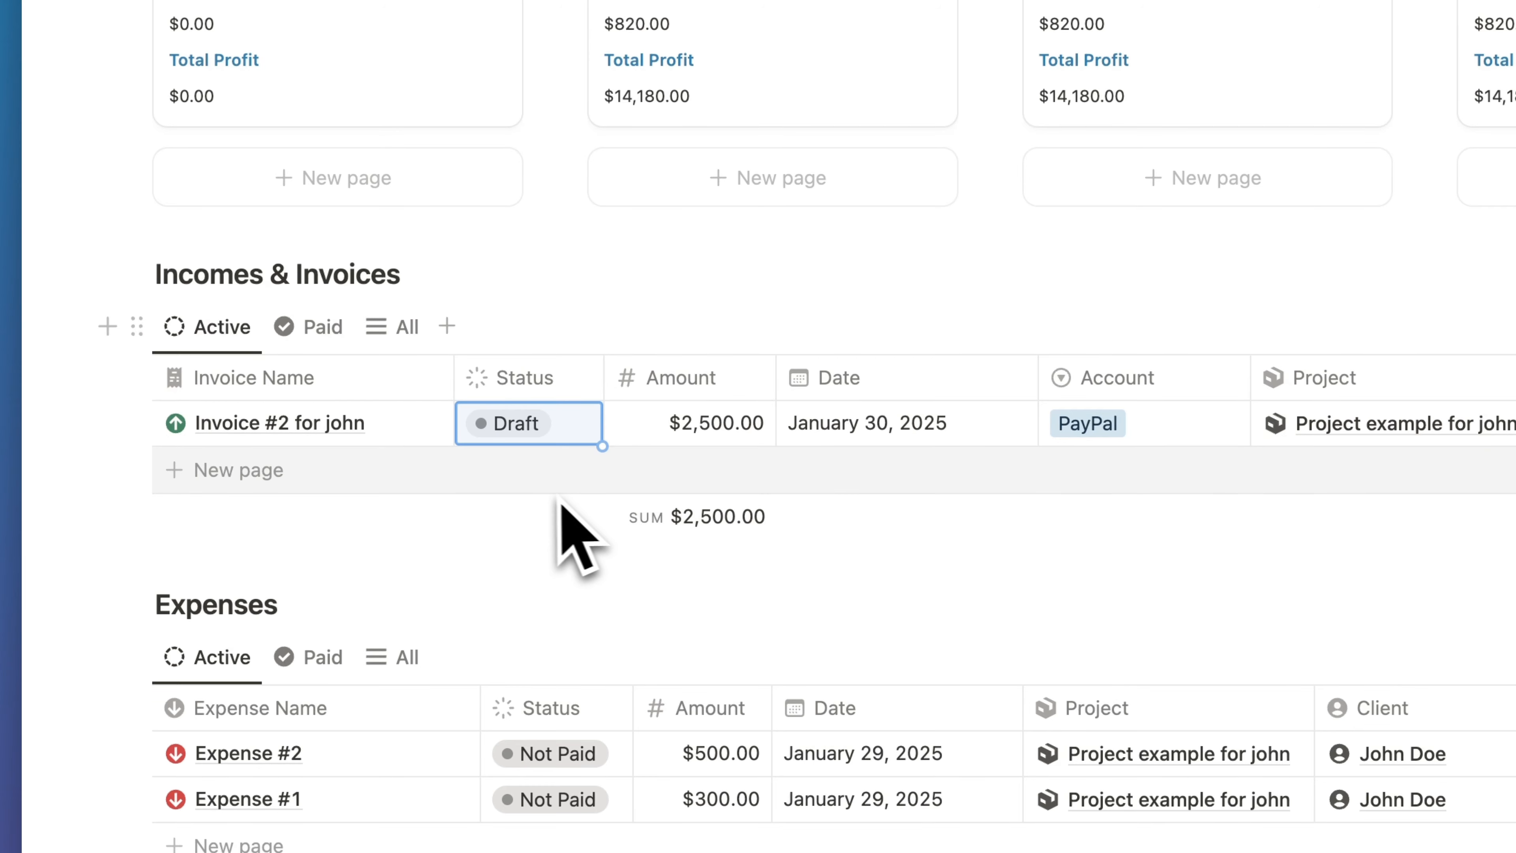
{"action": "left_click", "coordinate": [319, 328]}
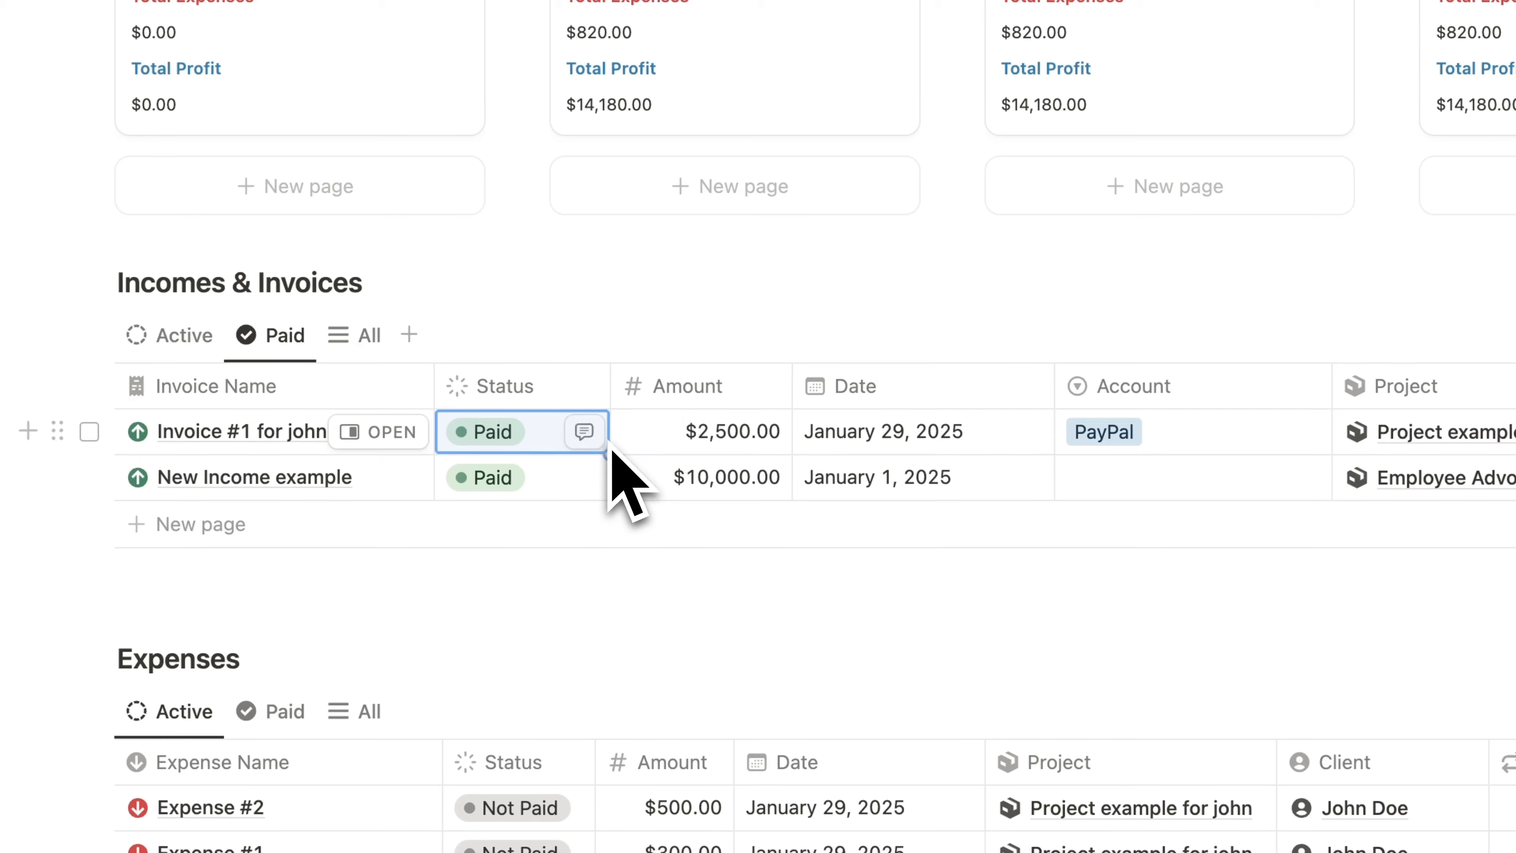
{"action": "left_click", "coordinate": [172, 335]}
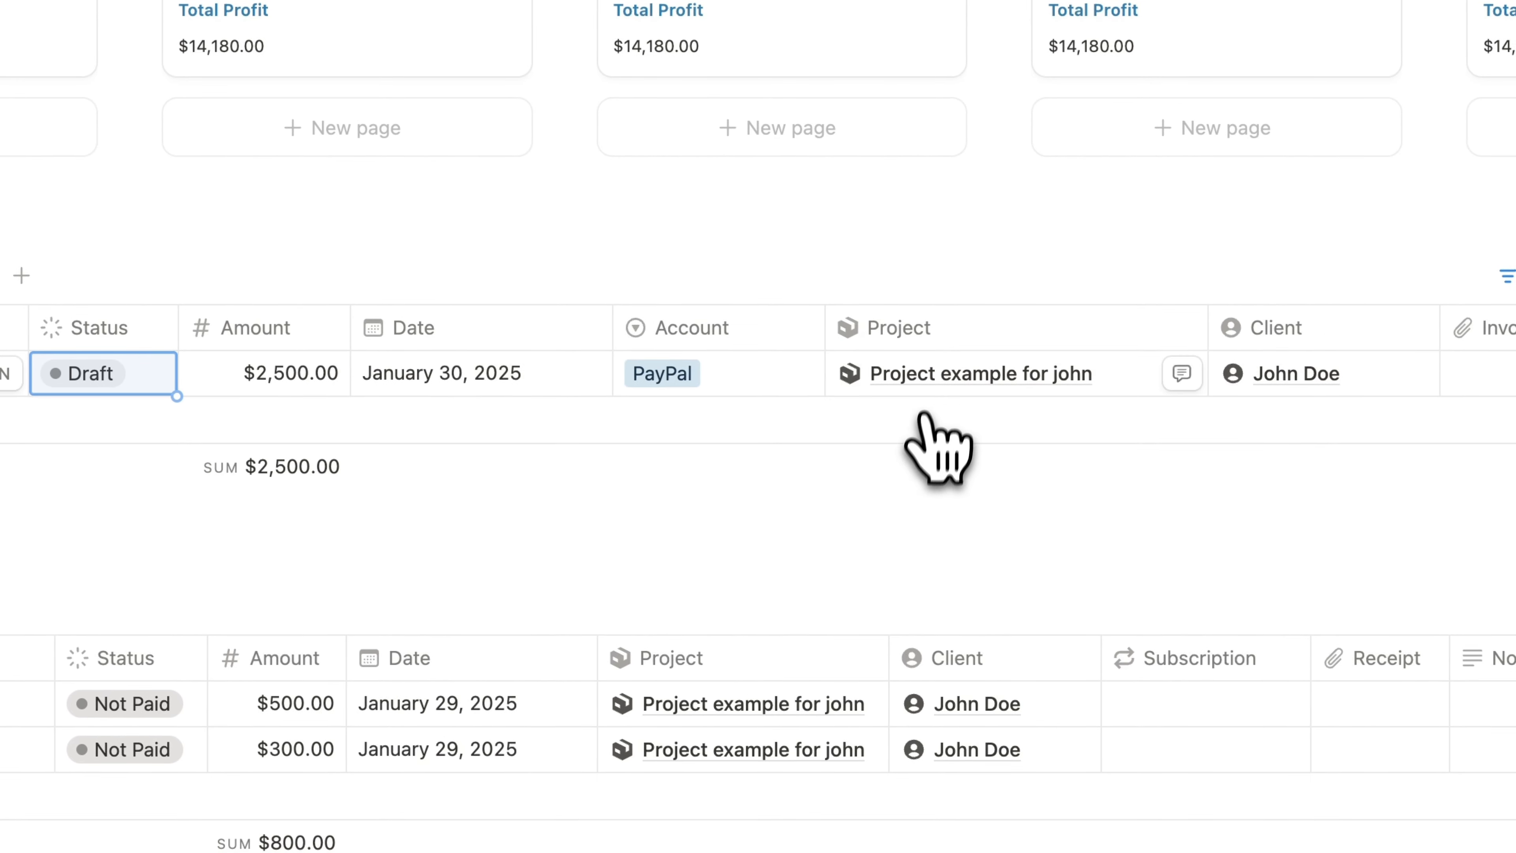
Step: Open the project linked to Invoice #2, look over its Resources, Invoices and Expenses sections, and close it
{"action": "left_click", "coordinate": [938, 397]}
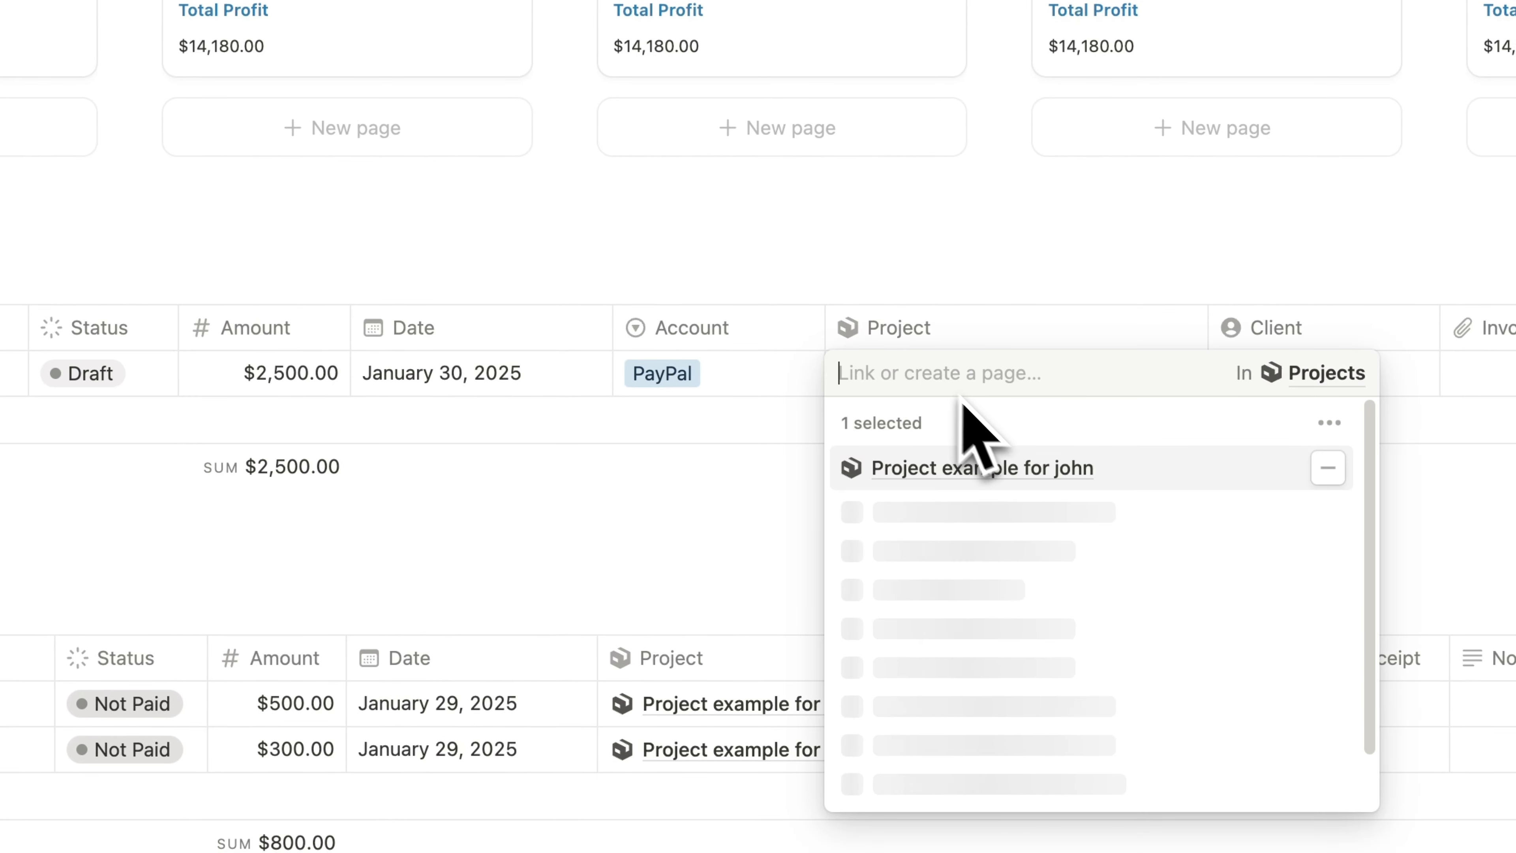
{"action": "left_click", "coordinate": [950, 472]}
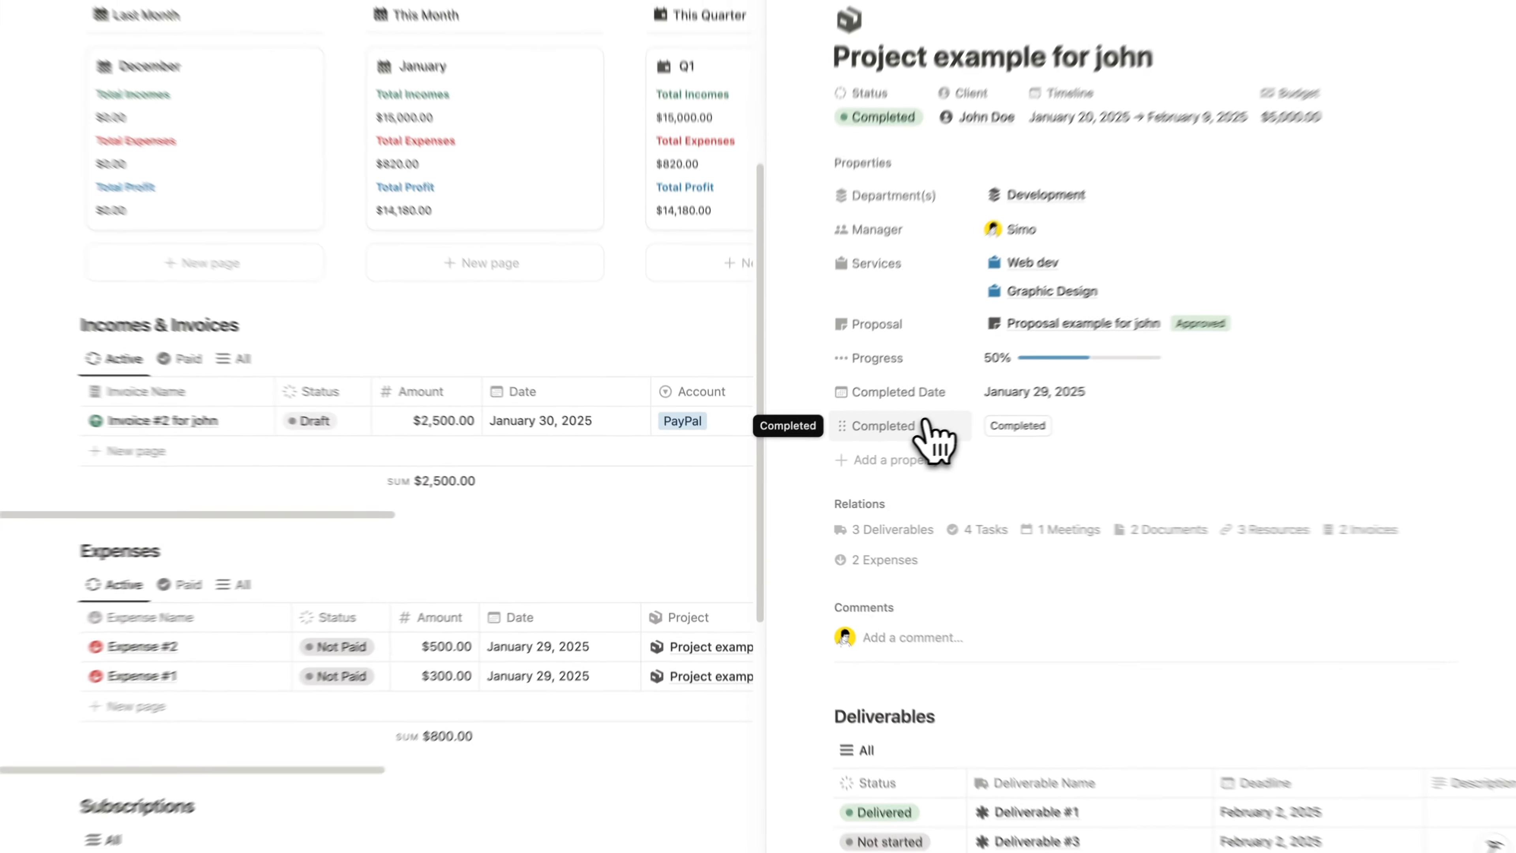
{"action": "scroll", "coordinate": [983, 475], "scroll_direction": "down", "scroll_amount": 10}
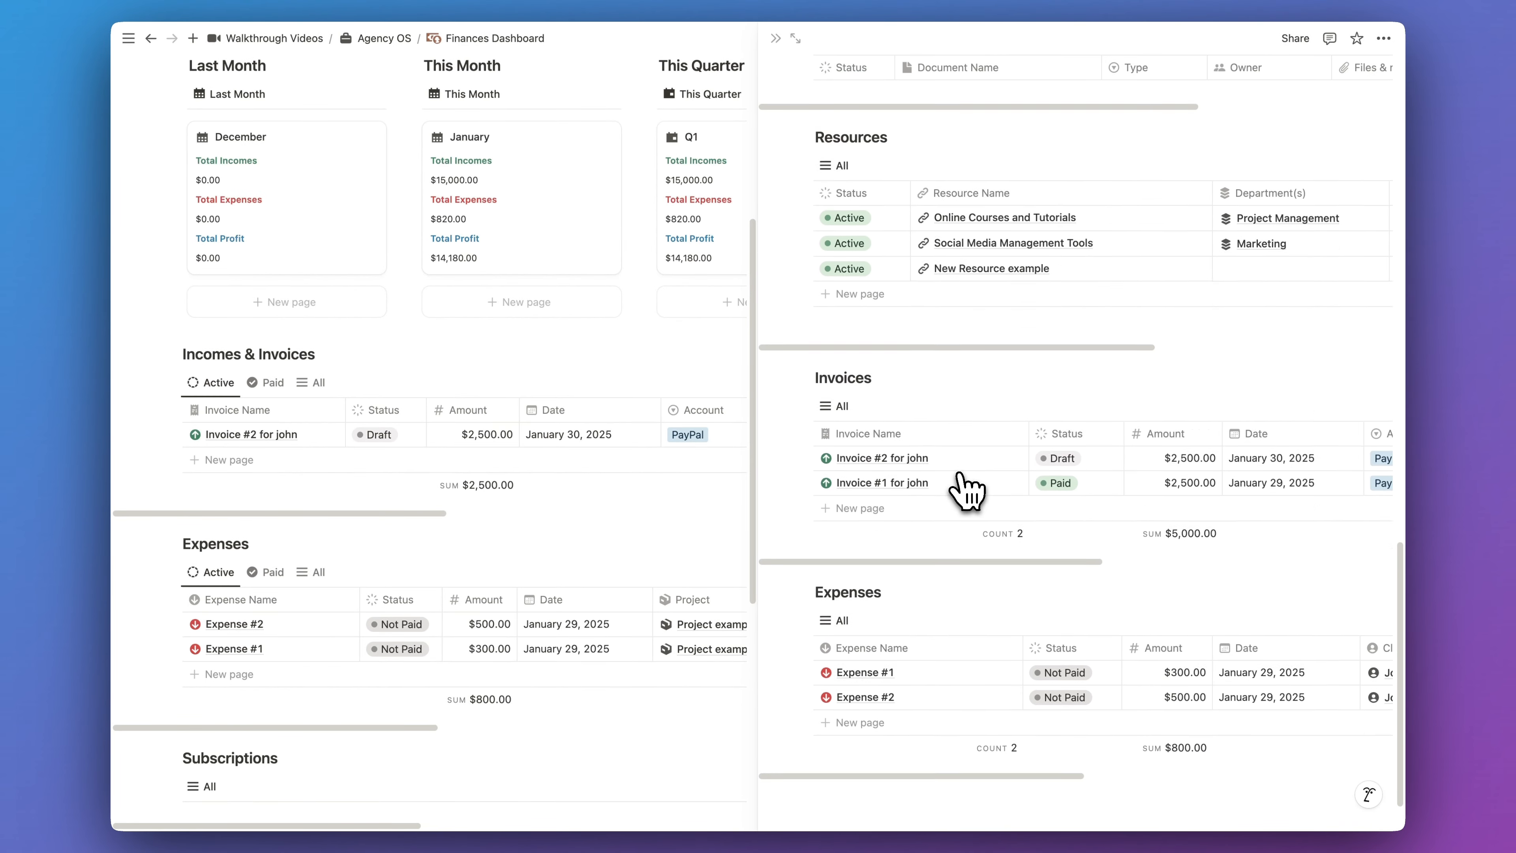
{"action": "scroll", "coordinate": [965, 490], "scroll_direction": "down", "scroll_amount": 2}
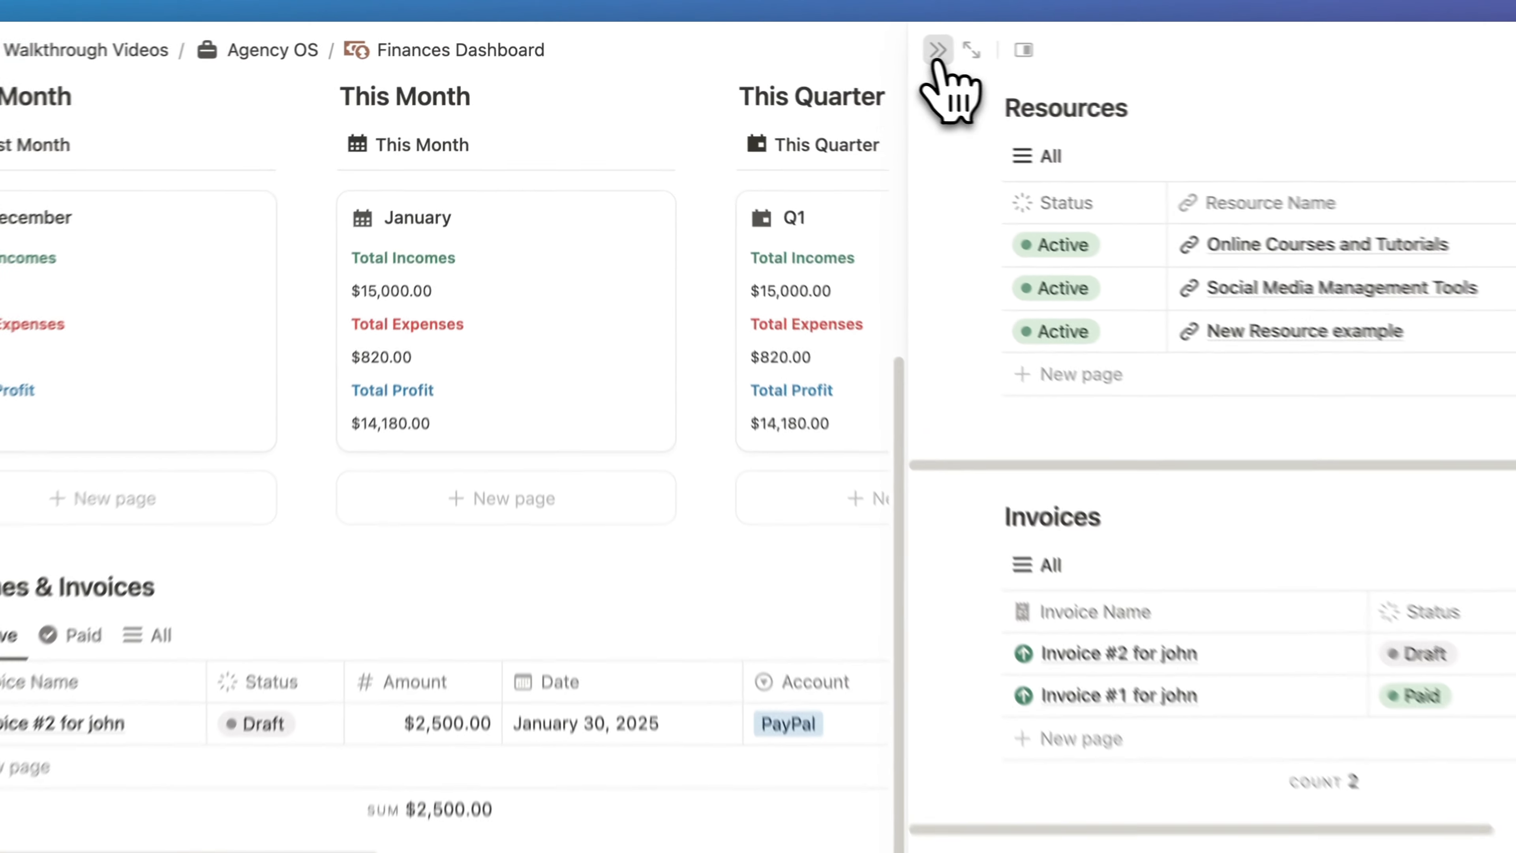
{"action": "left_click", "coordinate": [774, 38]}
Step: Set Expense #2's status to Paid, and check it in the Paid view of the expenses before returning to Active
{"action": "scroll", "coordinate": [796, 478], "scroll_direction": "down", "scroll_amount": 10}
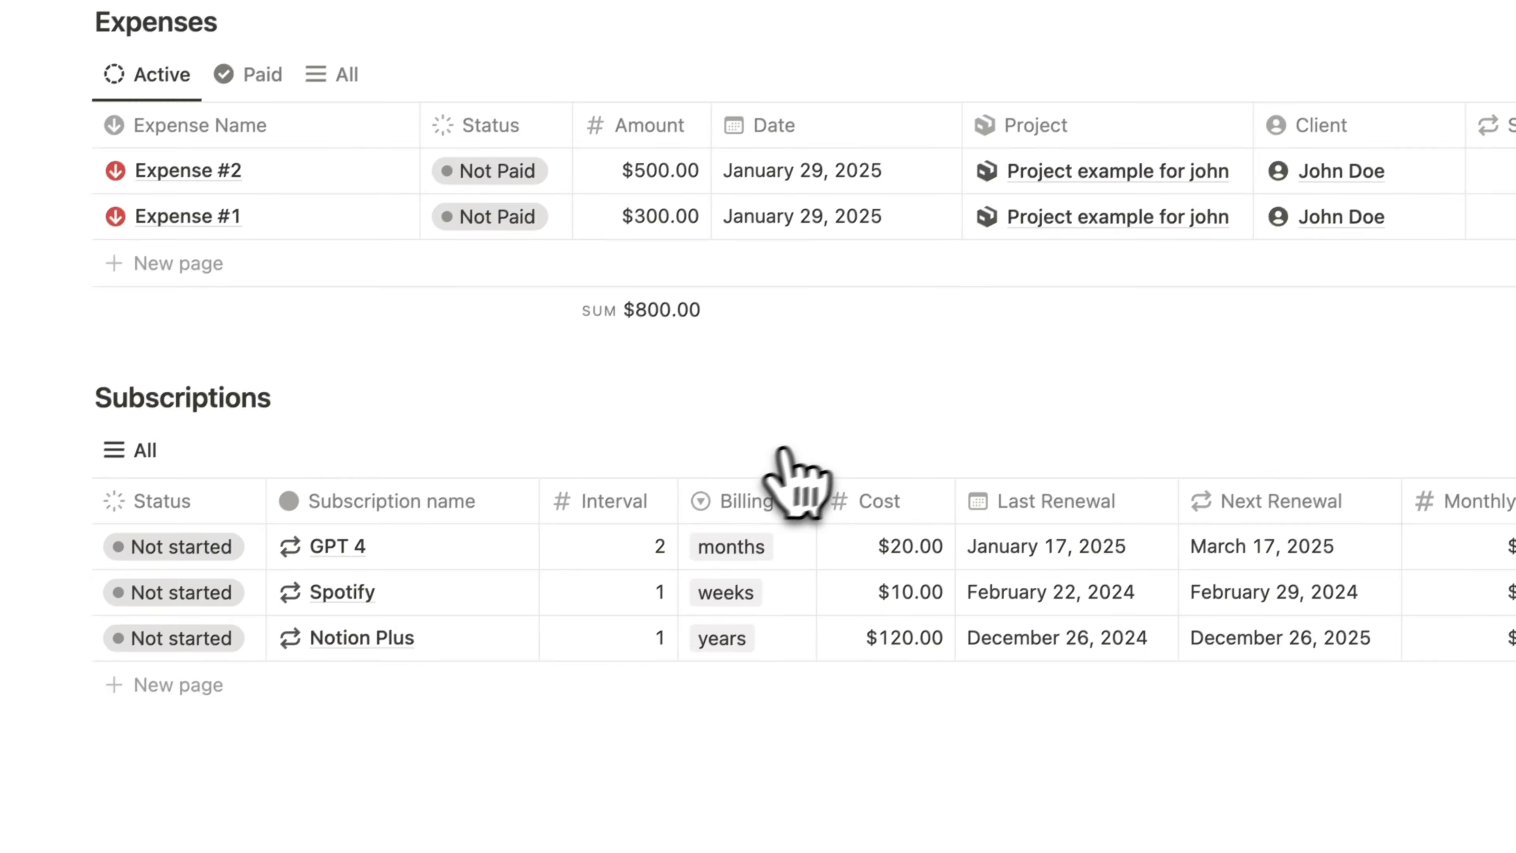
{"action": "scroll", "coordinate": [794, 457], "scroll_direction": "up", "scroll_amount": 6}
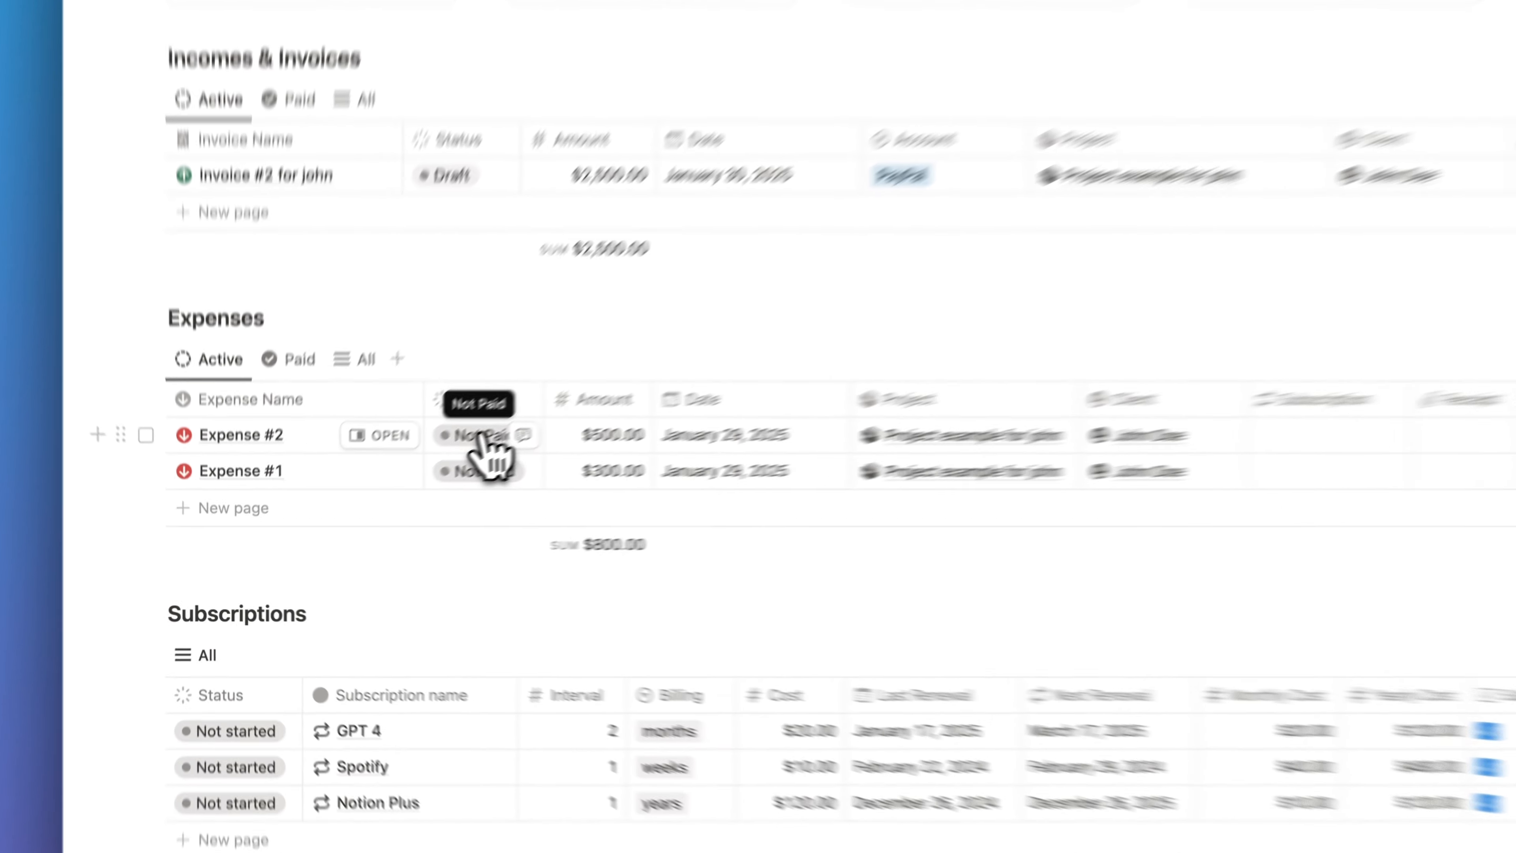
{"action": "left_click", "coordinate": [395, 485]}
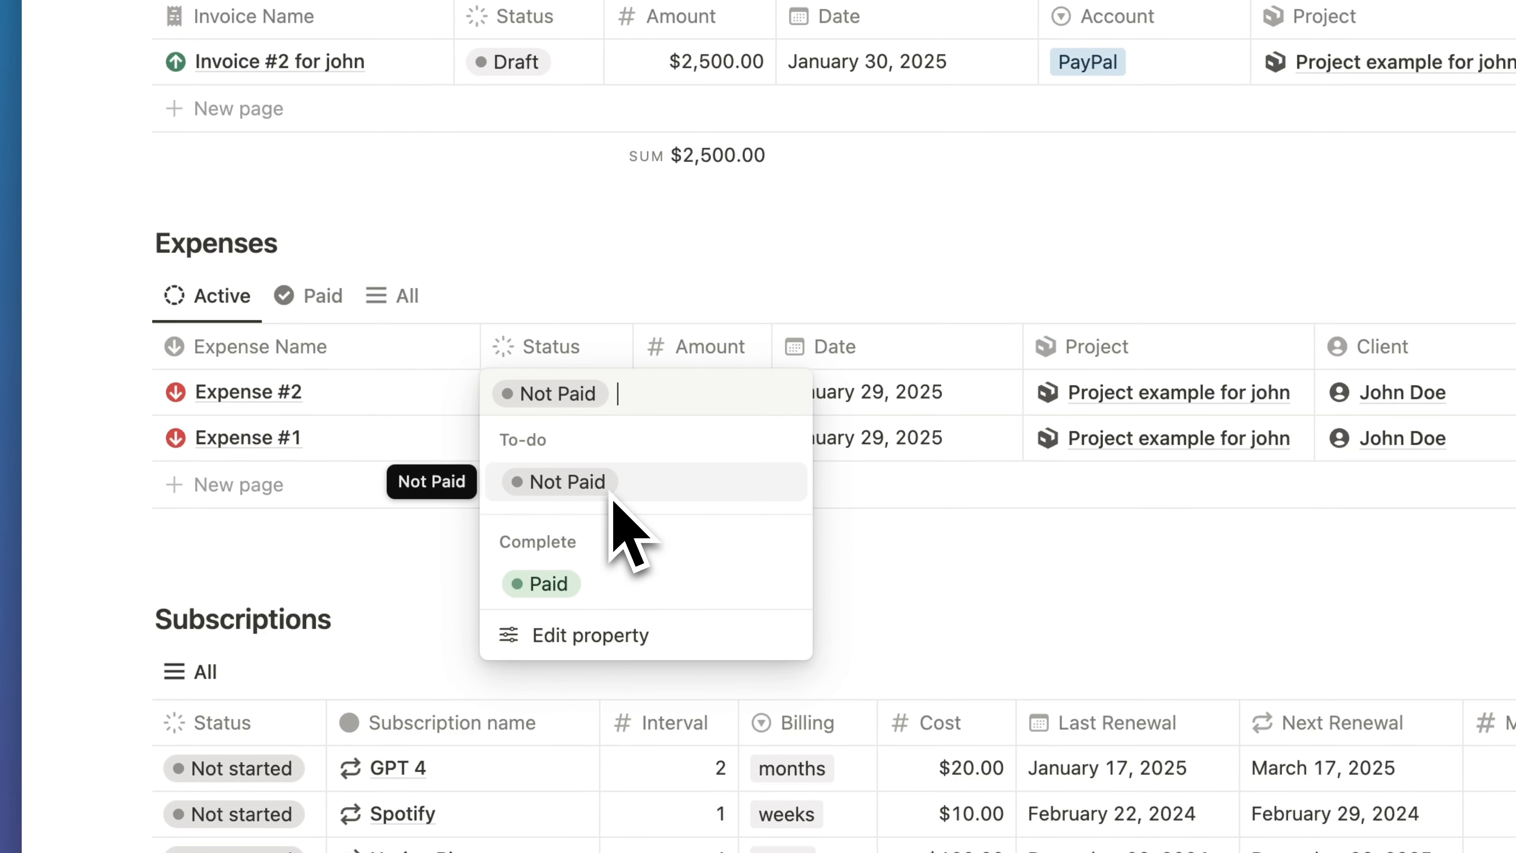
{"action": "left_click", "coordinate": [593, 593]}
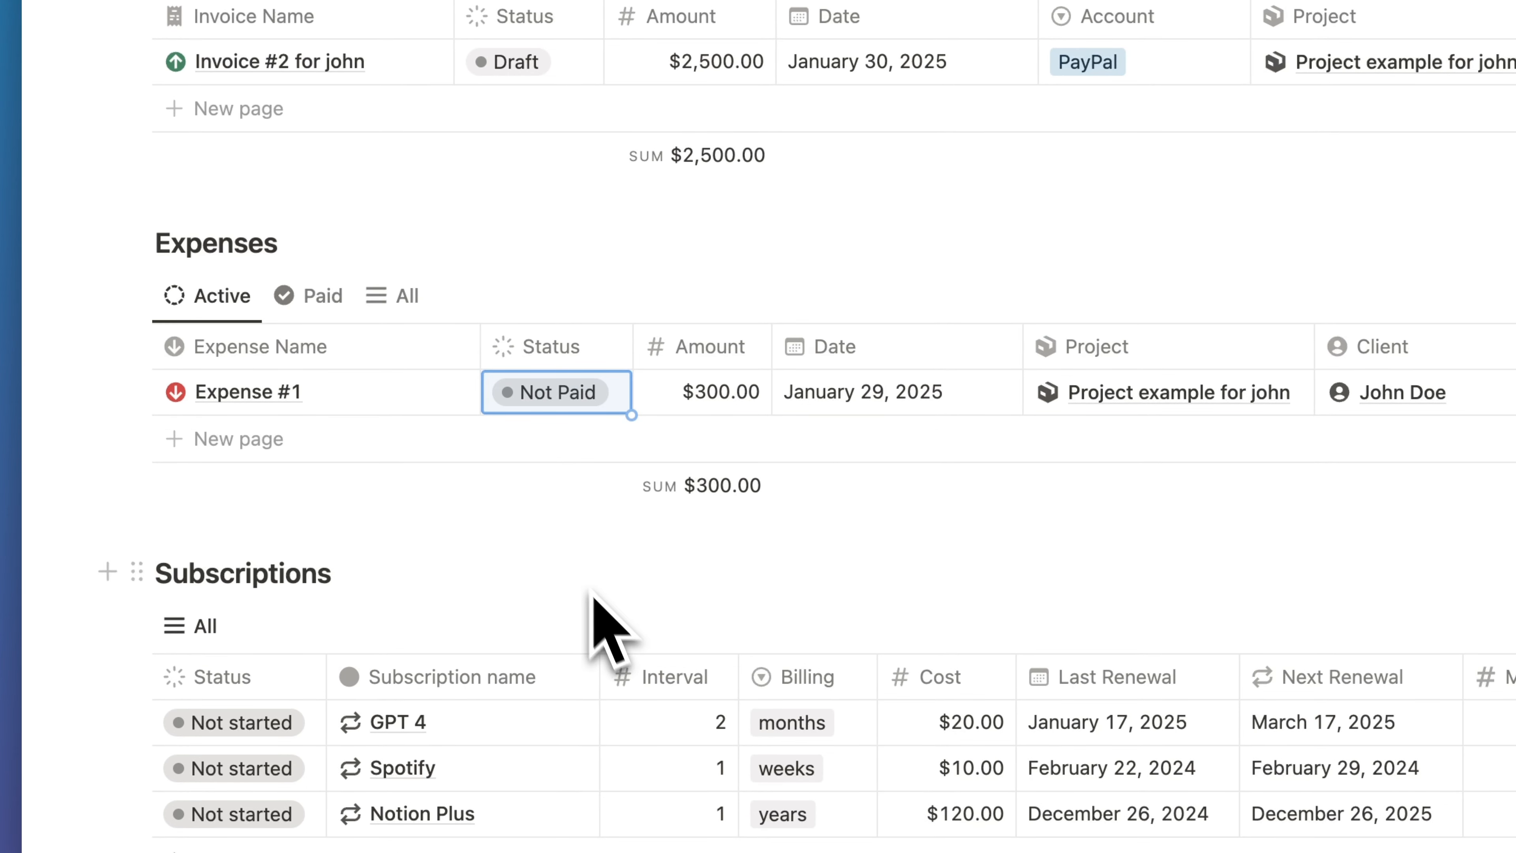
{"action": "left_click", "coordinate": [328, 312]}
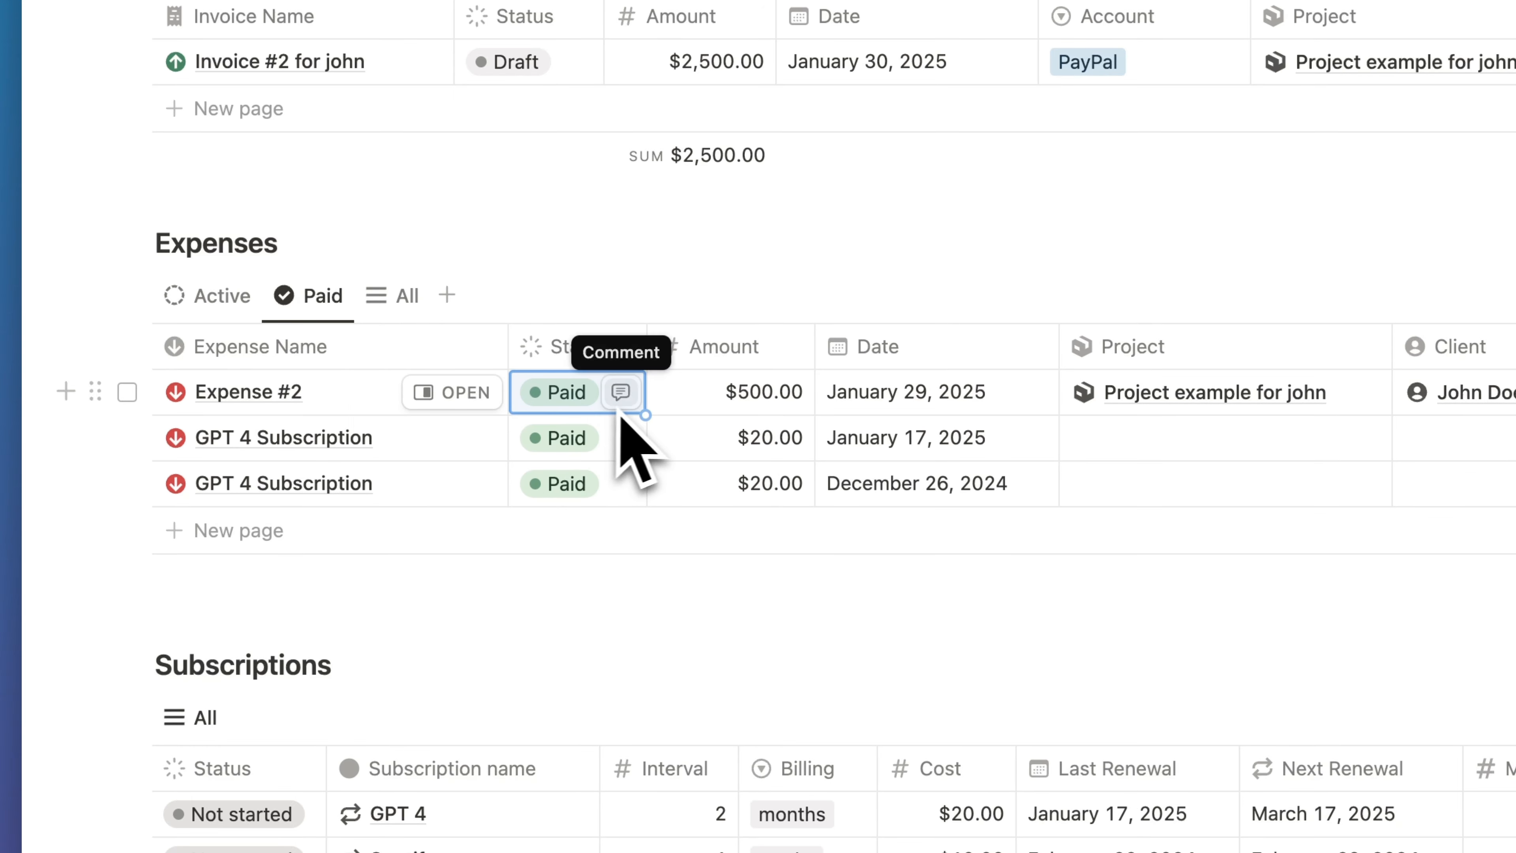
{"action": "left_click", "coordinate": [252, 312]}
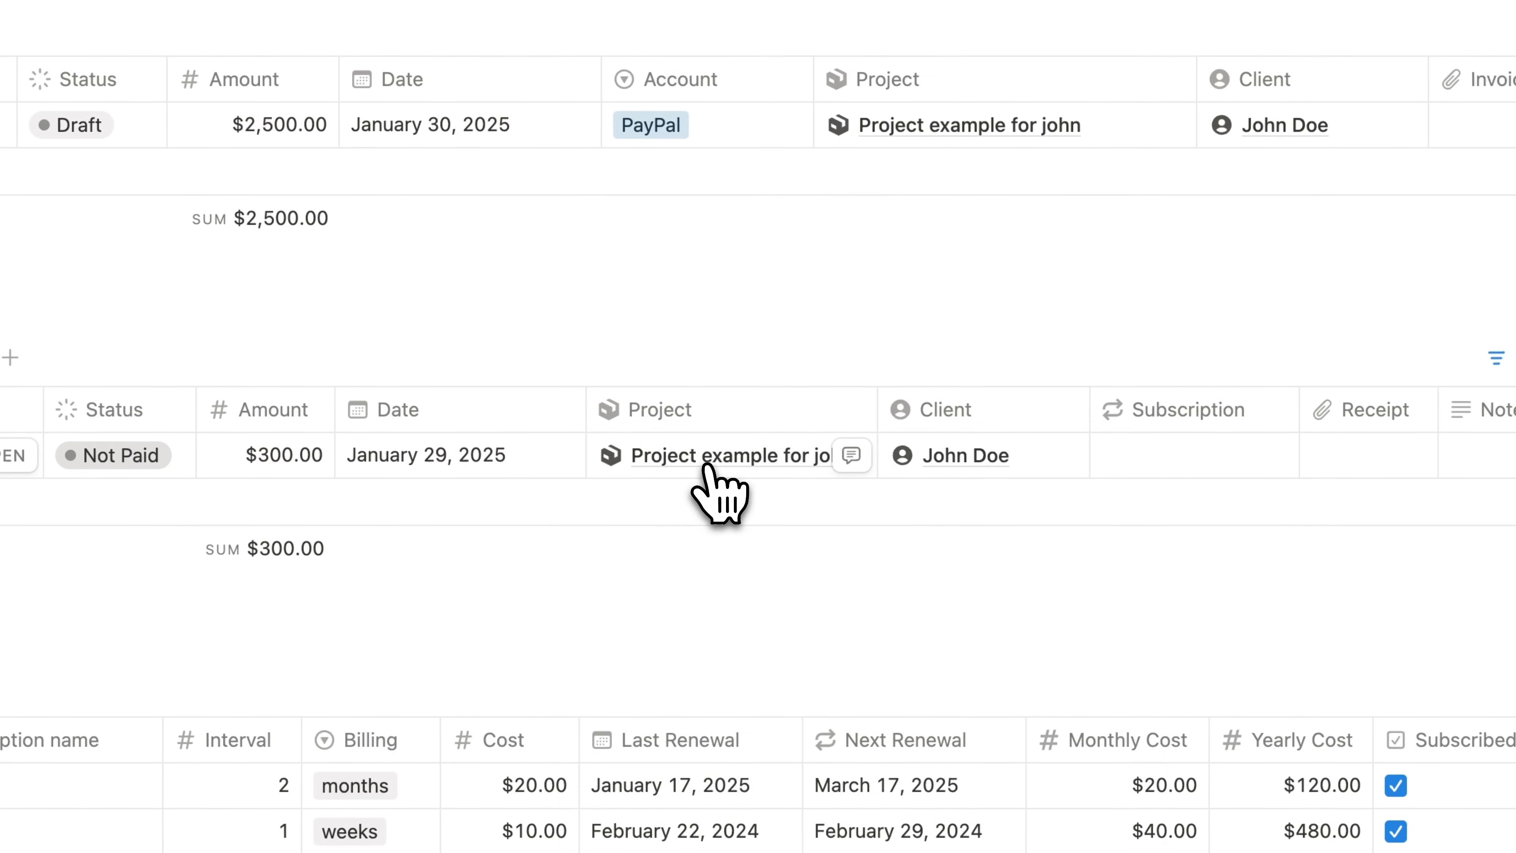
Step: Open the project linked to Expense #1, examine its Invoices and Expenses sections, and close it
{"action": "left_click", "coordinate": [1159, 395]}
{"action": "left_click", "coordinate": [725, 531]}
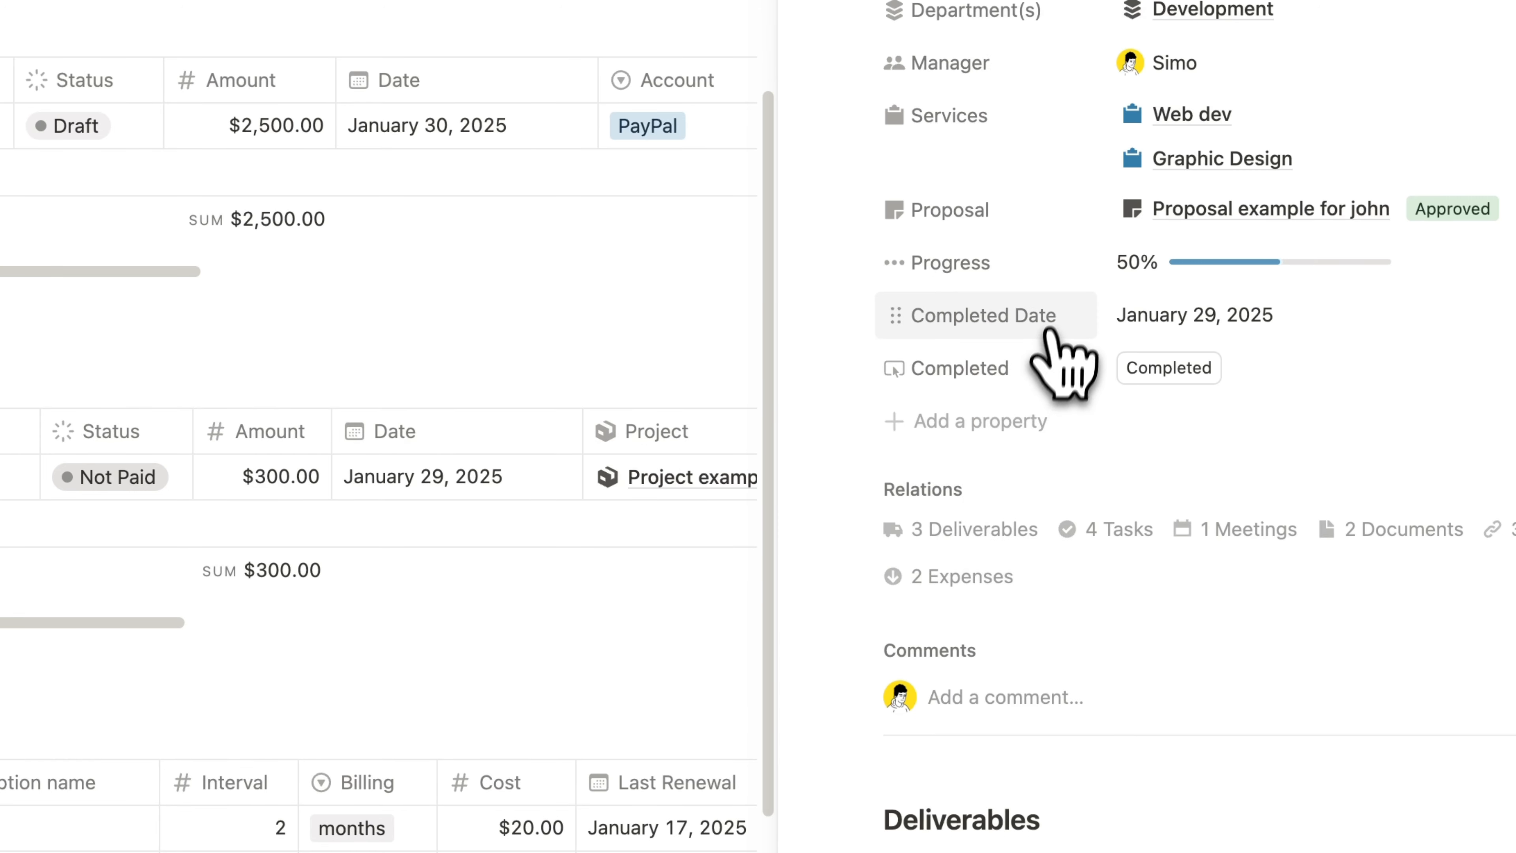
{"action": "scroll", "coordinate": [1059, 359], "scroll_direction": "down", "scroll_amount": 10}
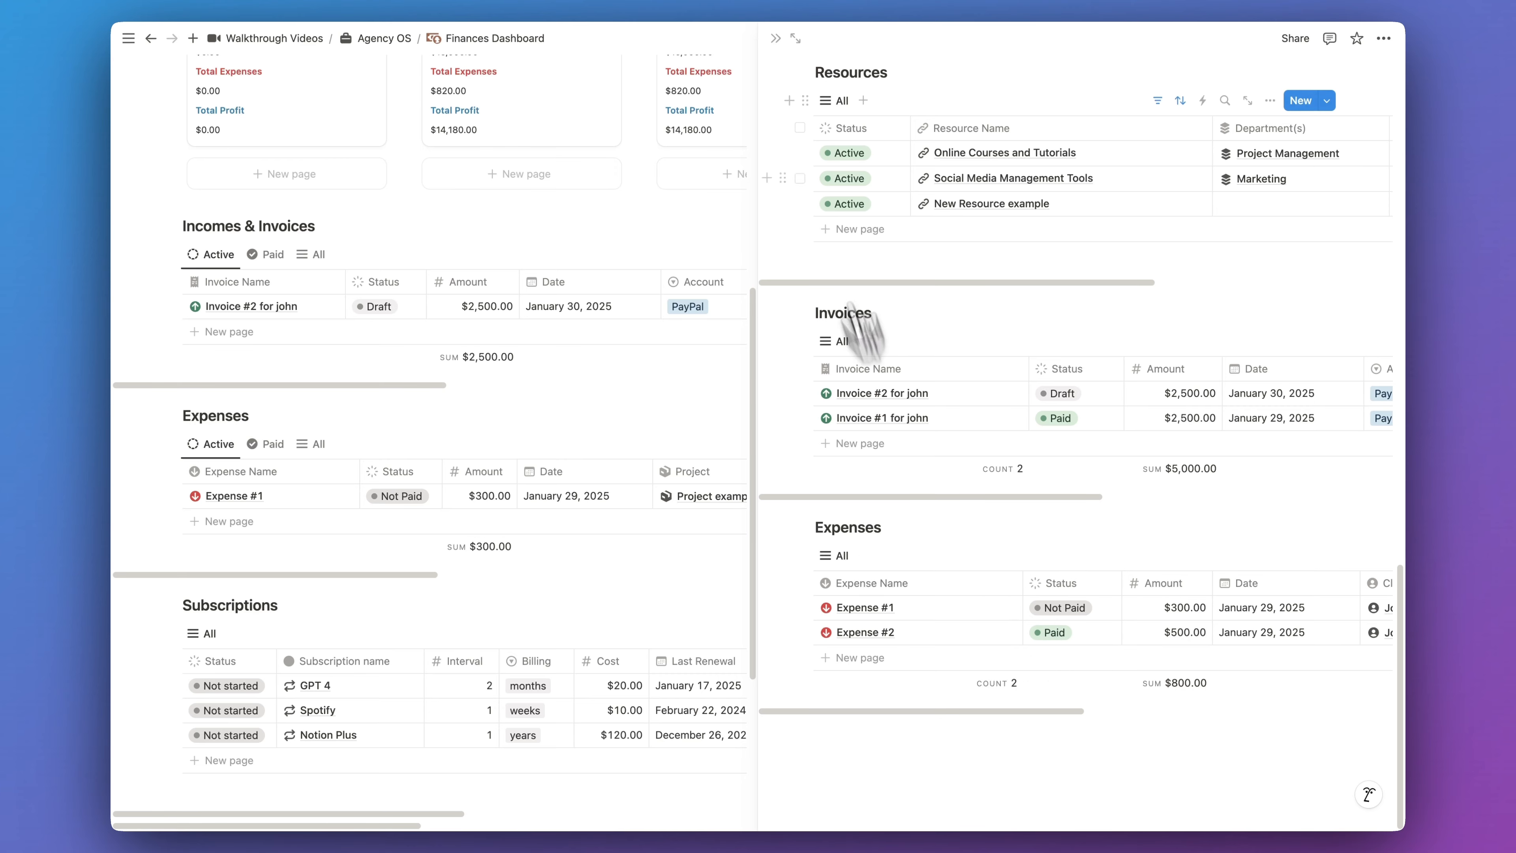
{"action": "left_click", "coordinate": [775, 38]}
Step: Add a new entry named Netflix to the Subscriptions table on the Finances Dashboard
{"action": "scroll", "coordinate": [576, 391], "scroll_direction": "down", "scroll_amount": 5}
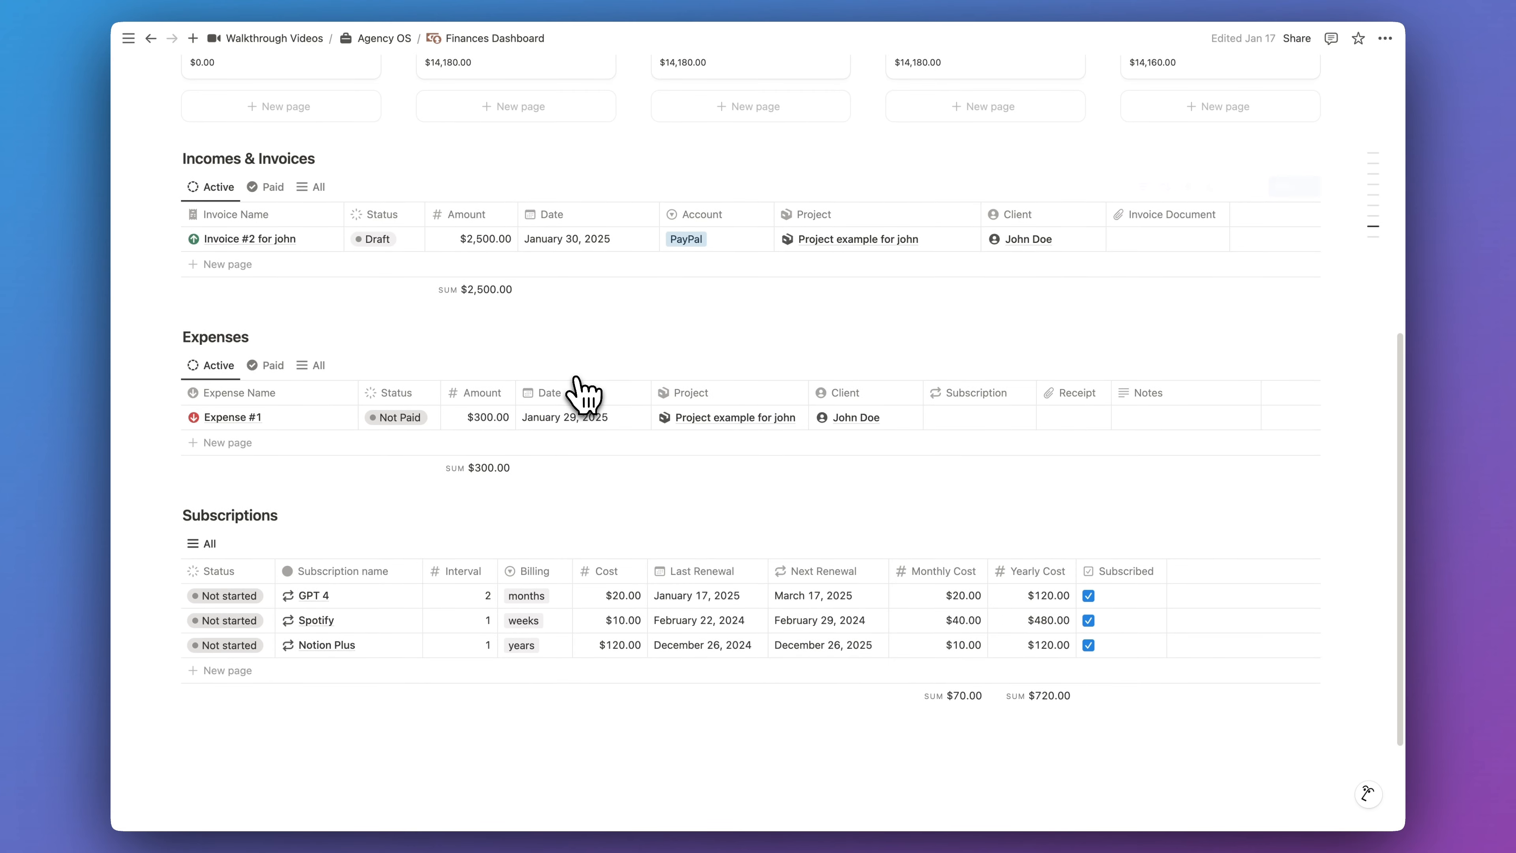
{"action": "scroll", "coordinate": [490, 491], "scroll_direction": "down", "scroll_amount": 2}
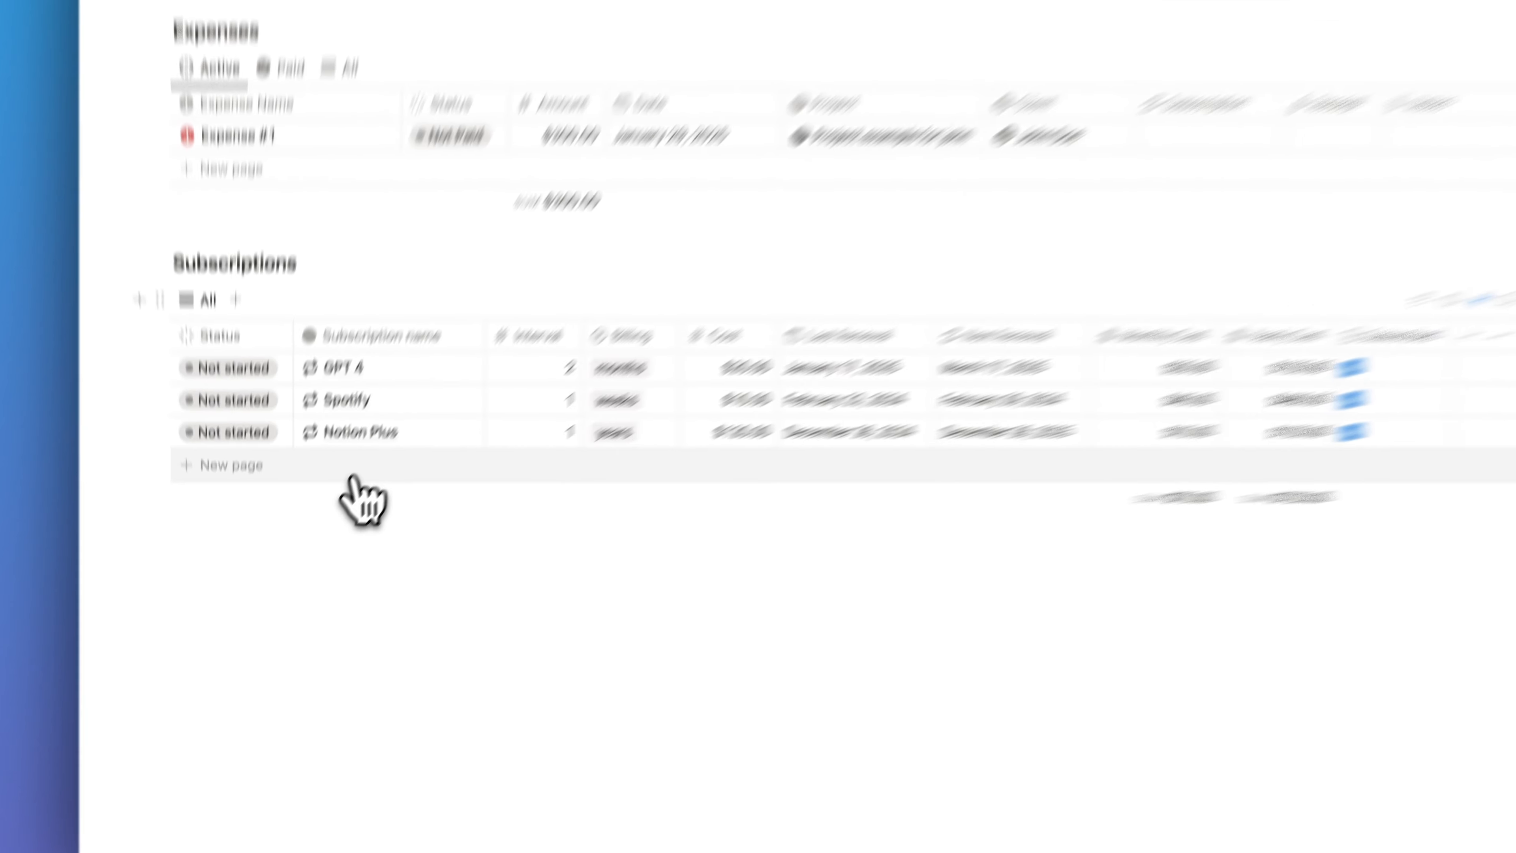
{"action": "left_click", "coordinate": [323, 519]}
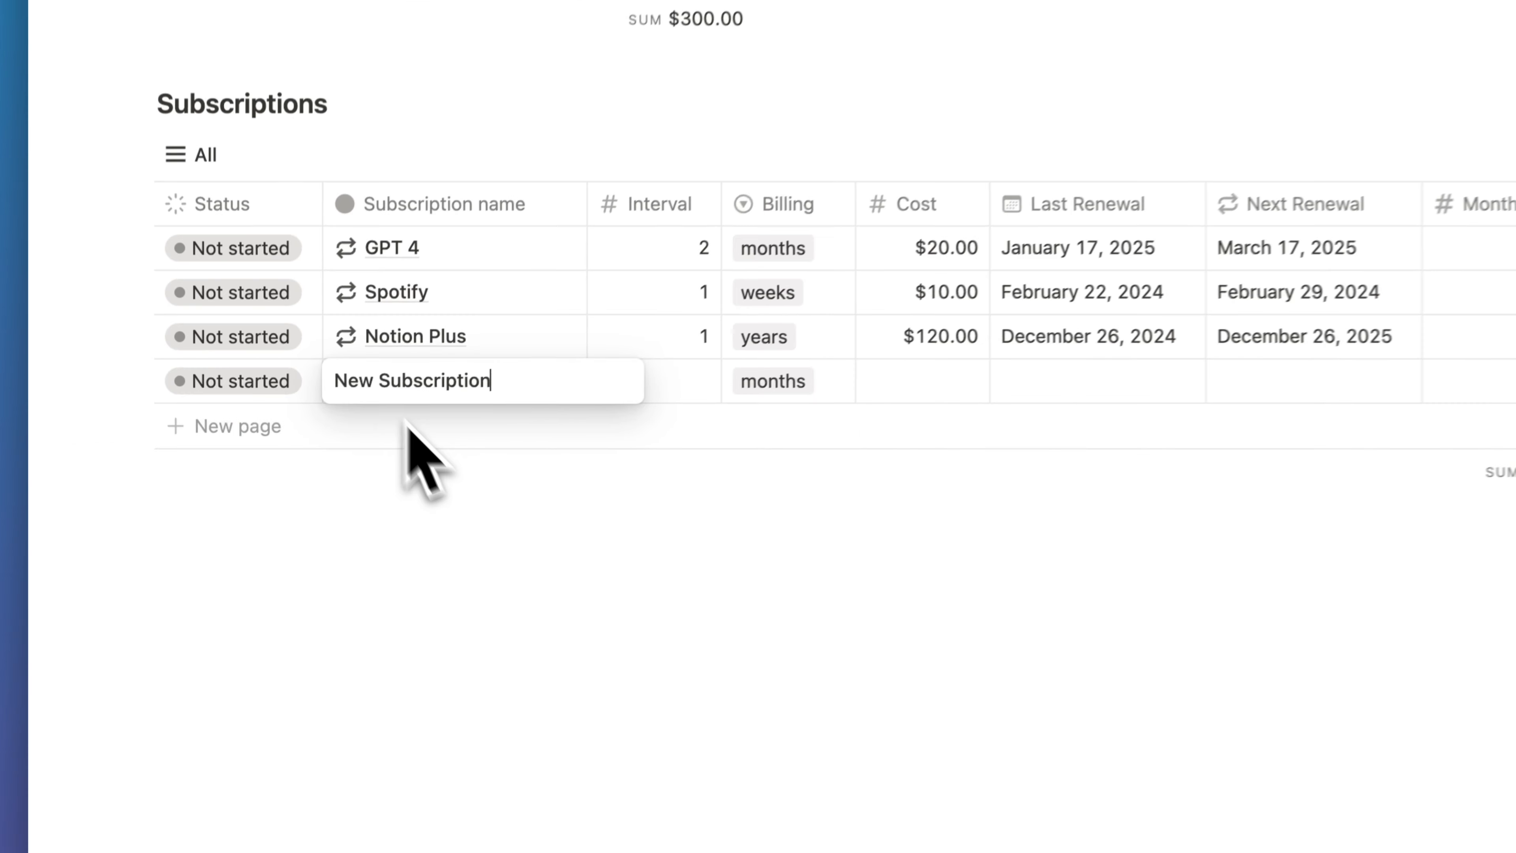
{"action": "key", "text": "super+BackSpace"}
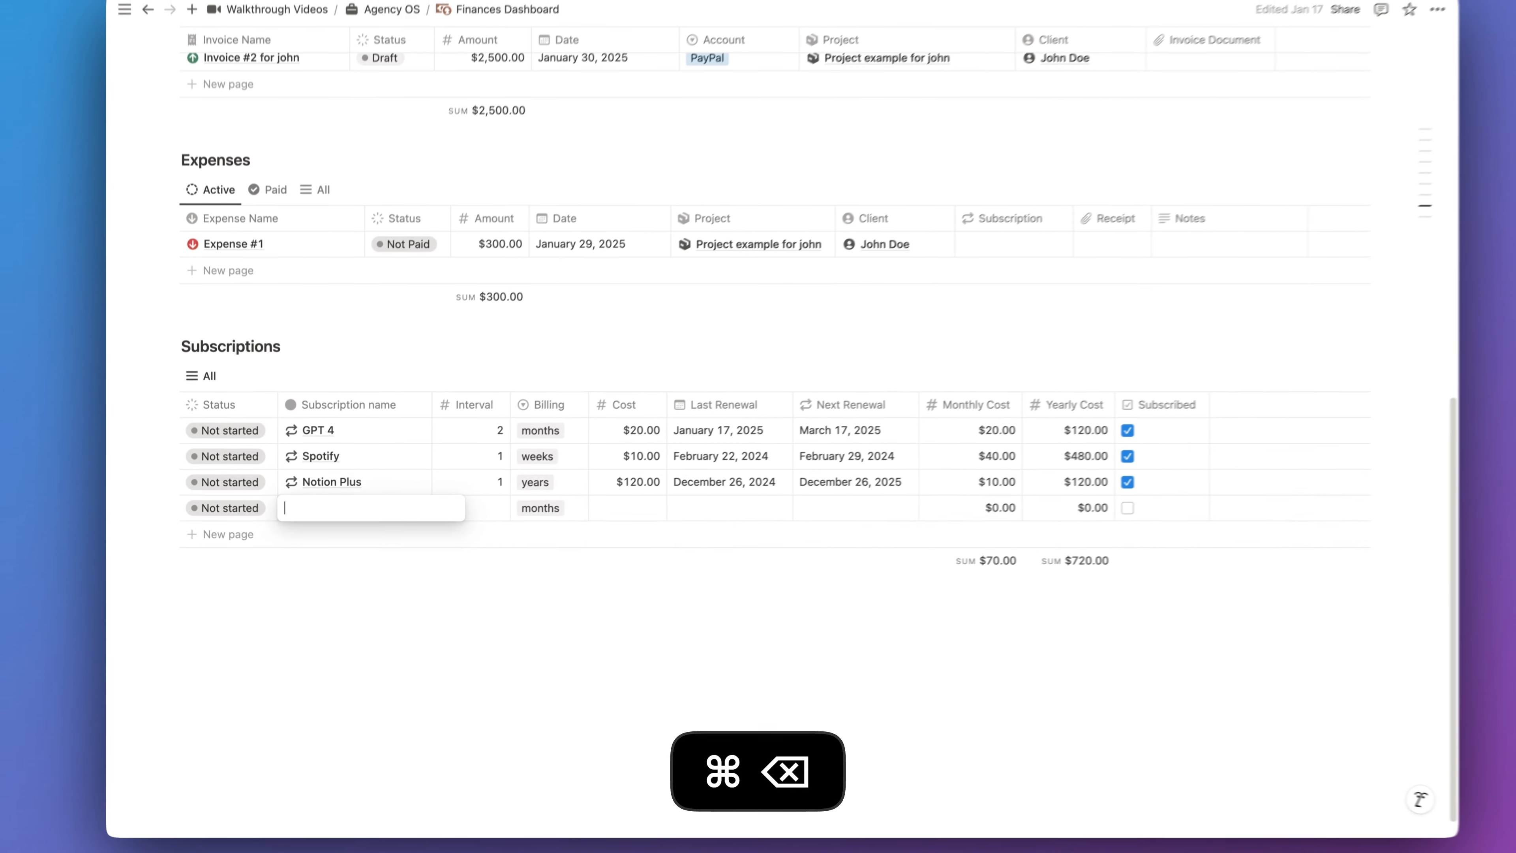
{"action": "type", "text": "Netflix"}
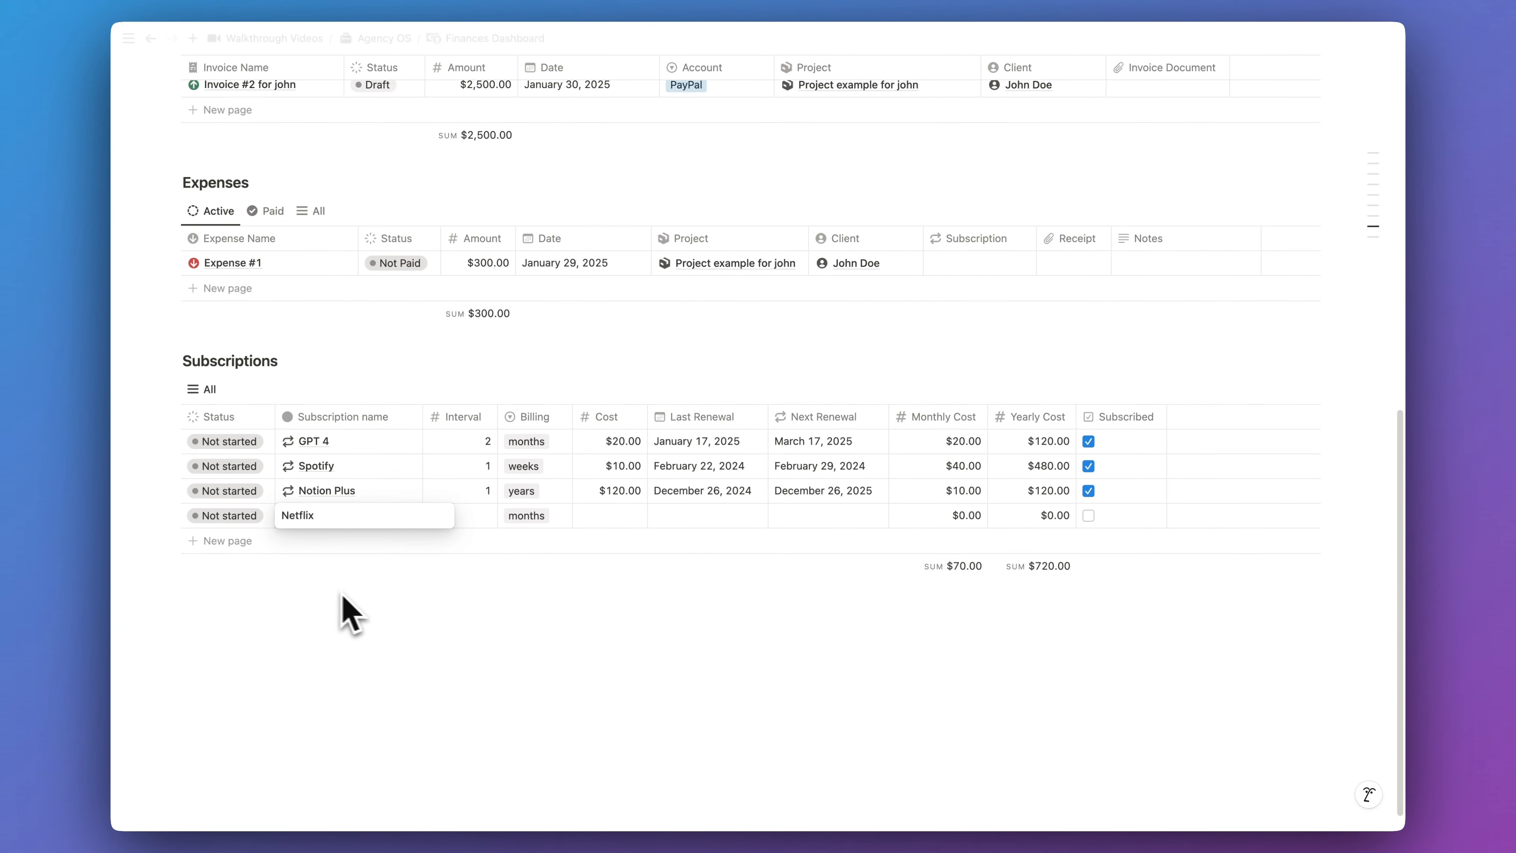
{"action": "key", "text": "Return"}
Step: Set the Netflix subscription's interval to 1 and its cost to $20.00
{"action": "left_click", "coordinate": [471, 515]}
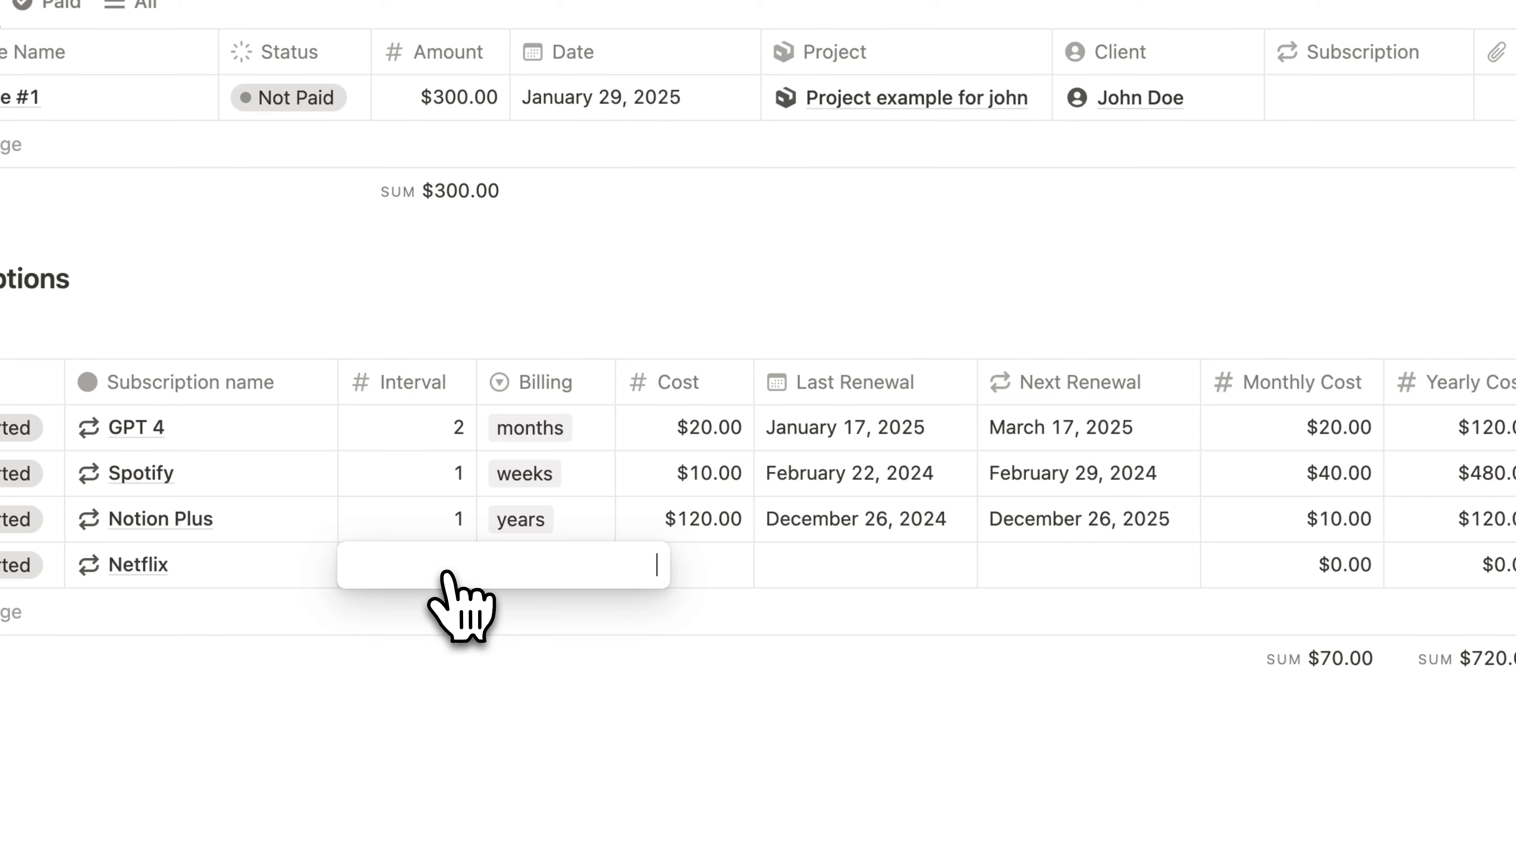
{"action": "type", "text": "1"}
{"action": "left_click", "coordinate": [445, 530]}
{"action": "left_click", "coordinate": [692, 582]}
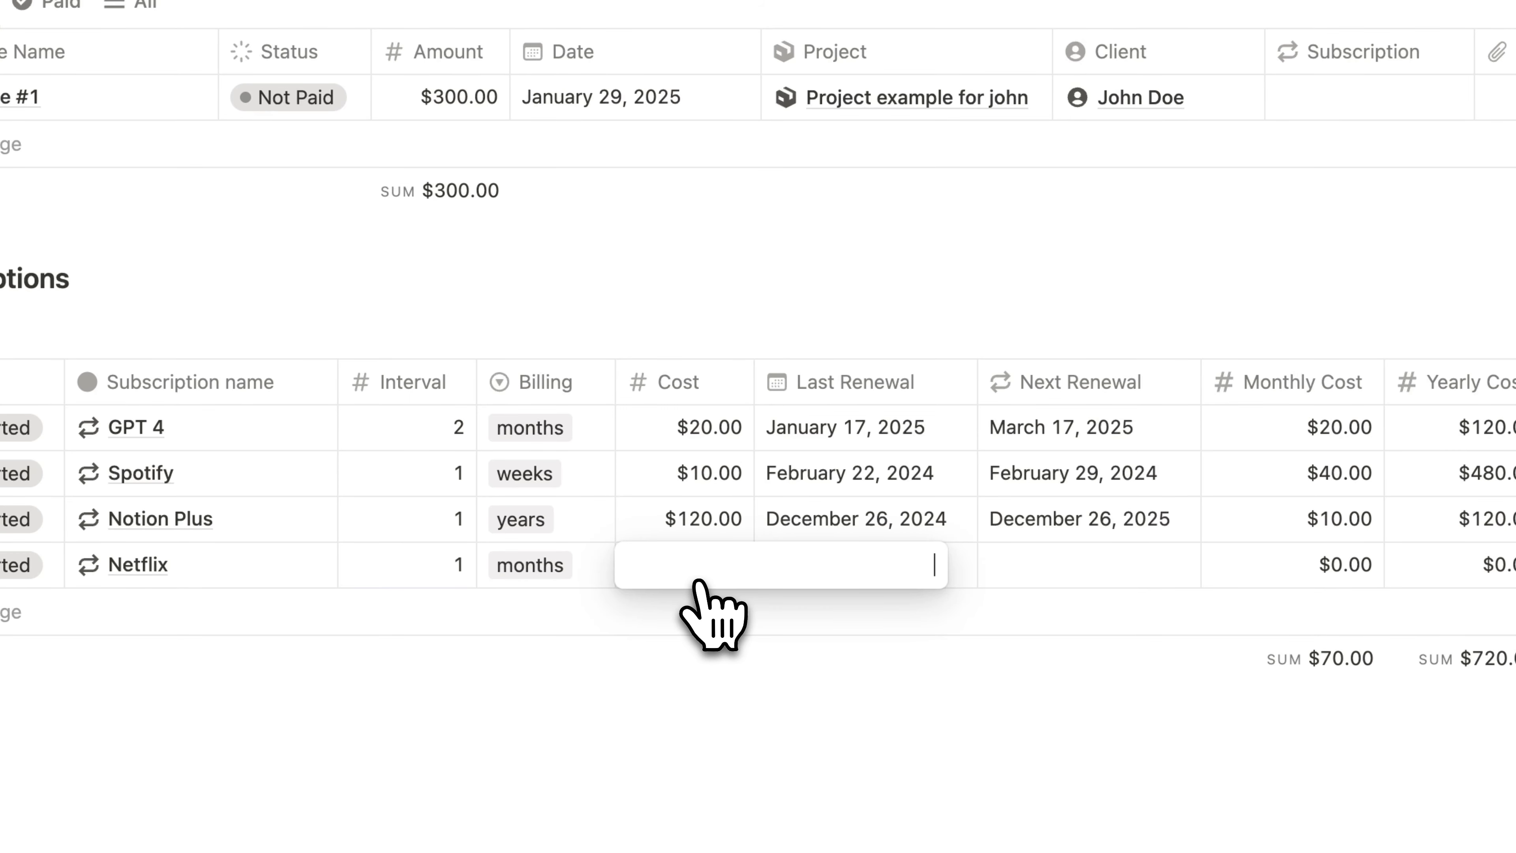
{"action": "key", "text": "Return"}
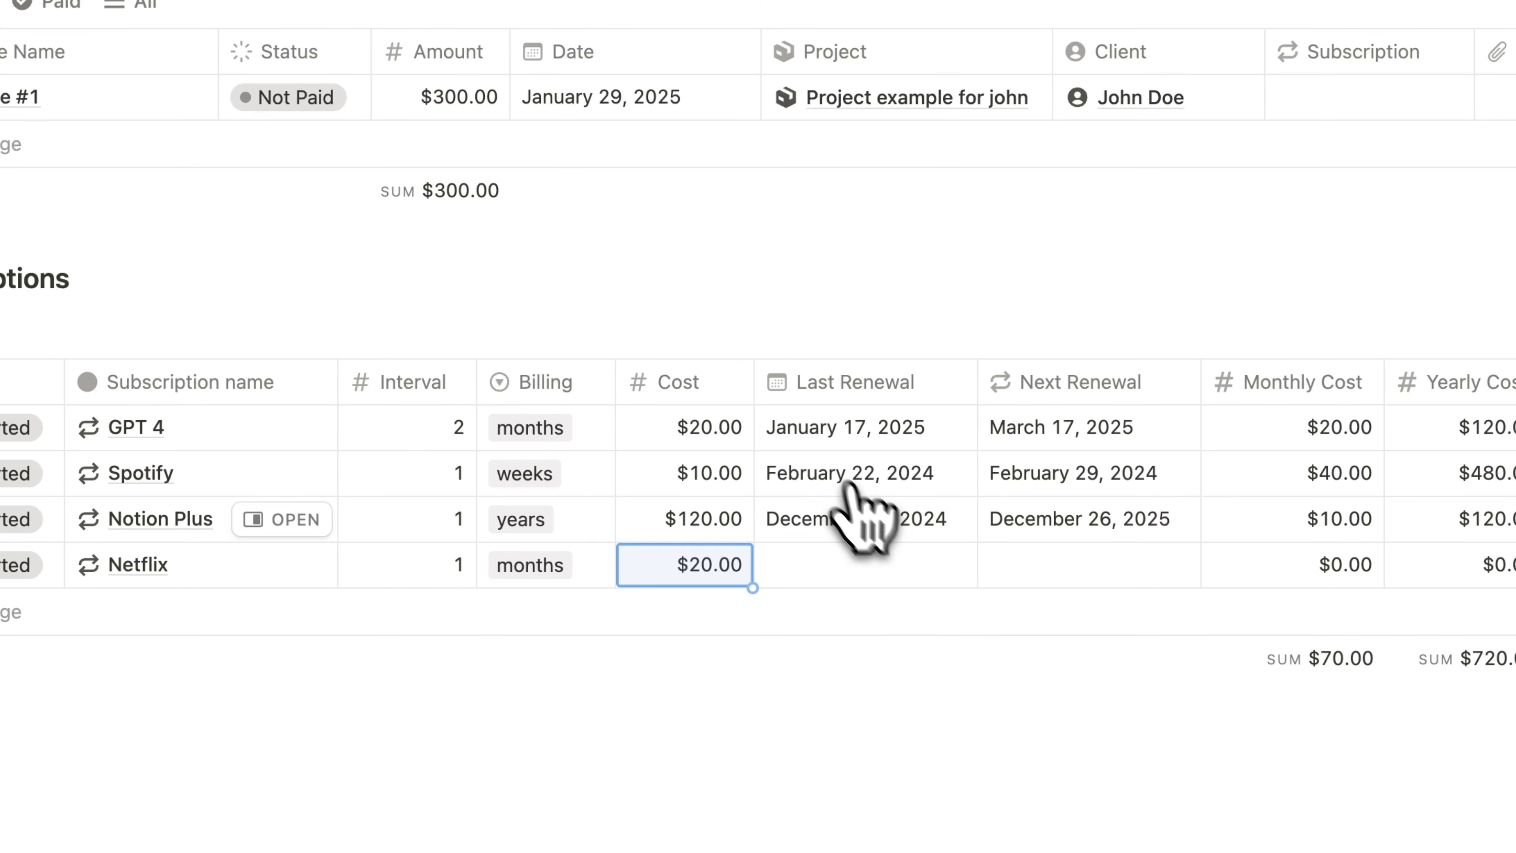
Step: Set the Netflix subscription's last renewal to January 29, 2025 and mark it as subscribed
{"action": "left_click", "coordinate": [866, 577]}
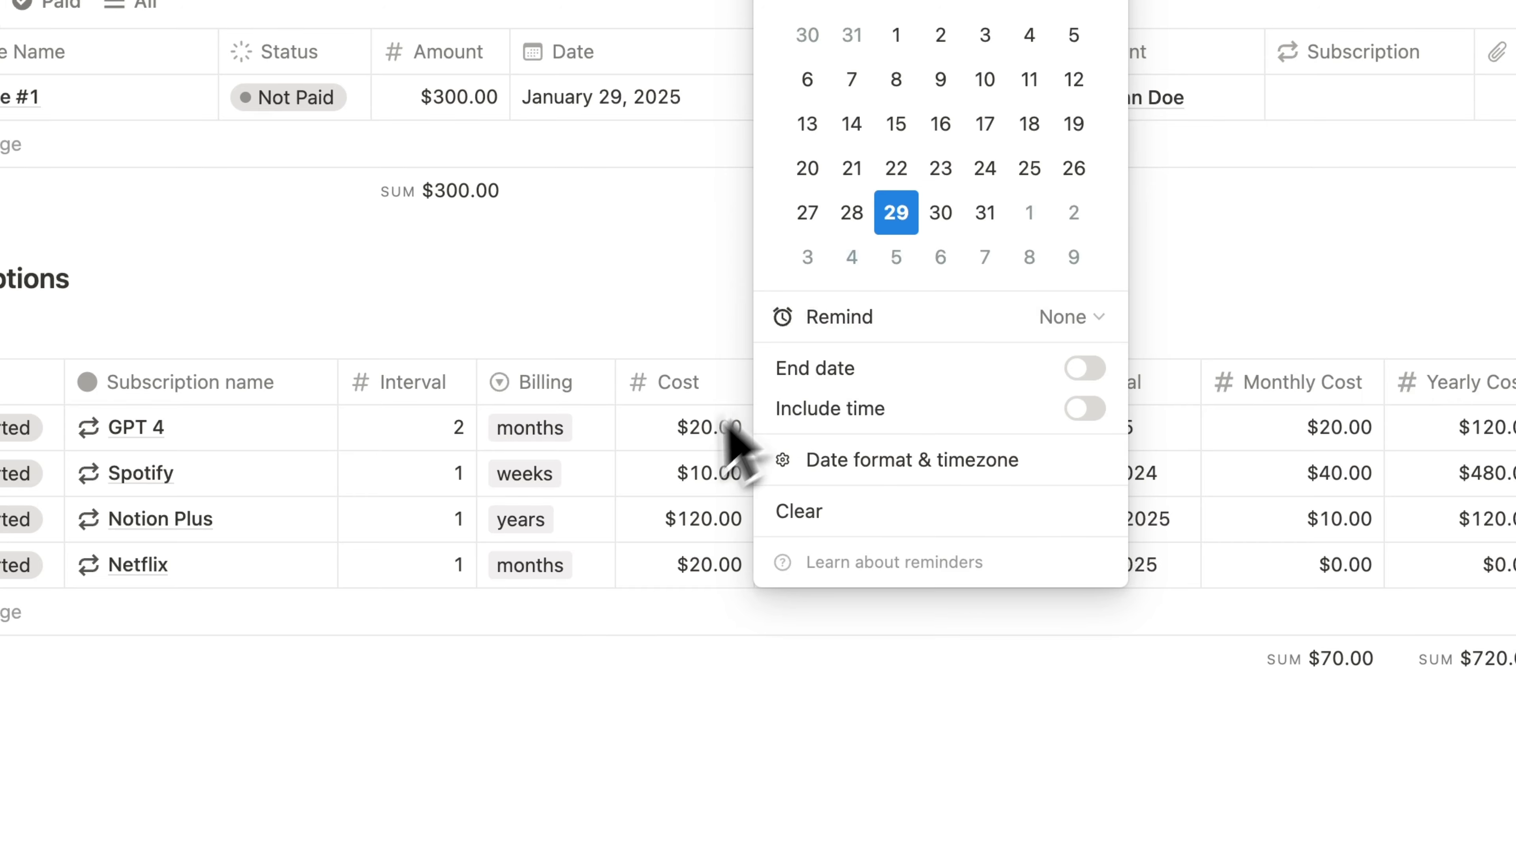
{"action": "key", "text": "Escape"}
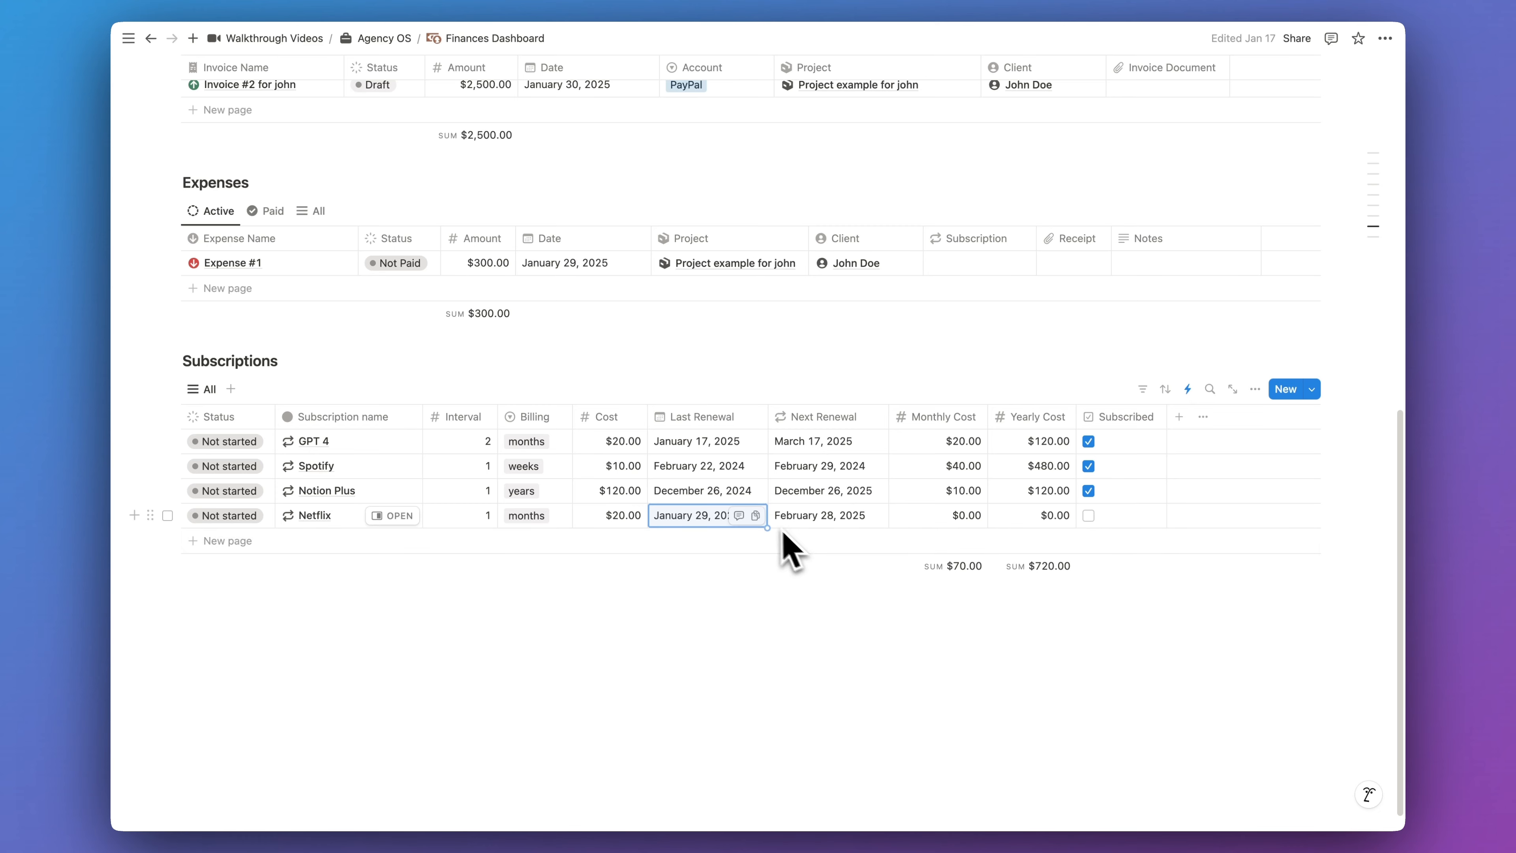
{"action": "scroll", "coordinate": [836, 526], "scroll_direction": "down", "scroll_amount": 1}
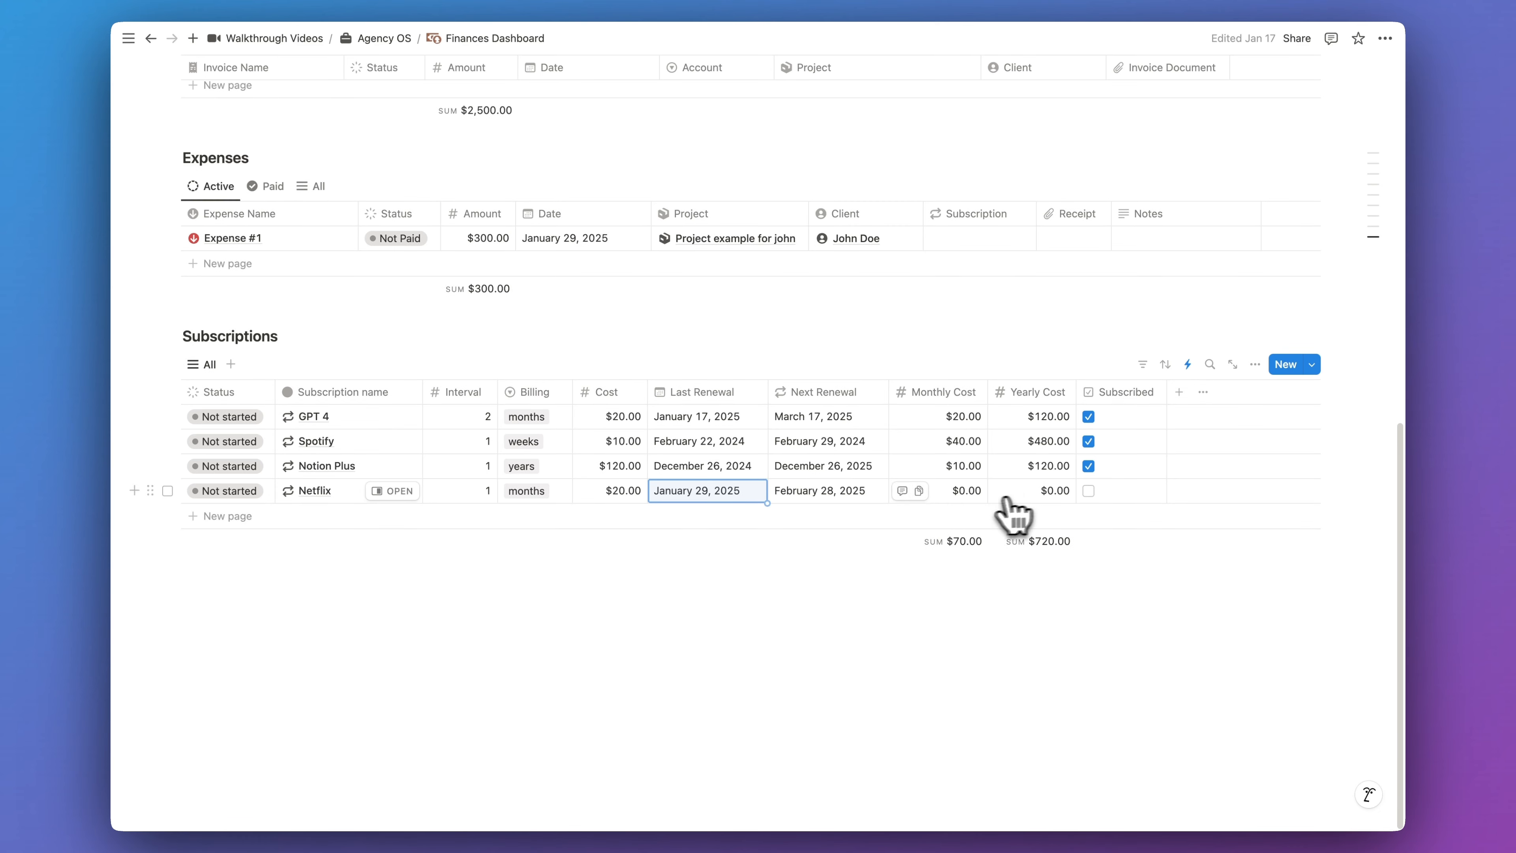
{"action": "left_click", "coordinate": [1088, 491]}
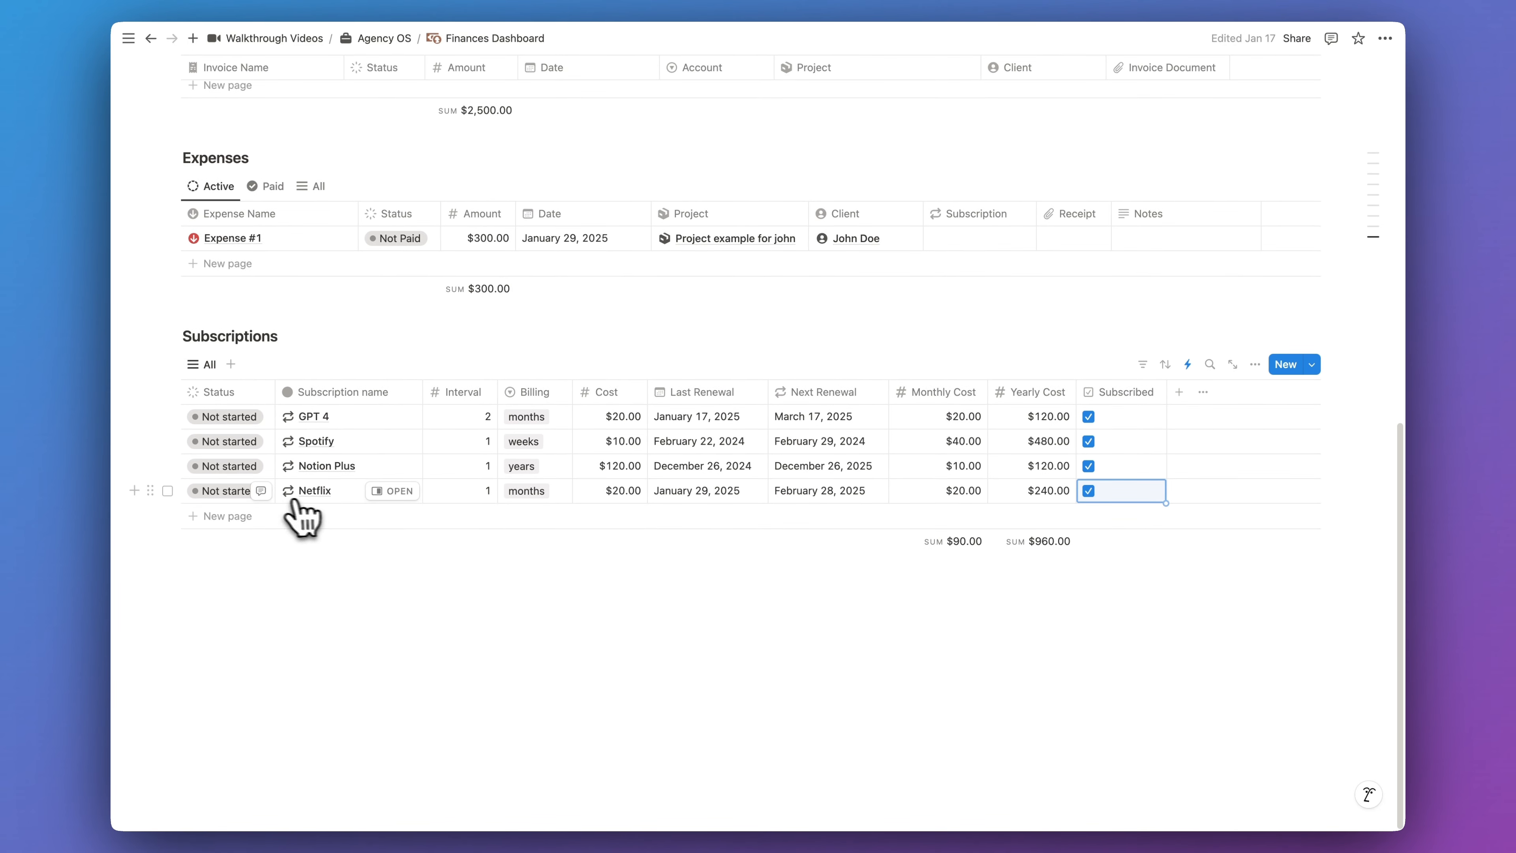
Step: Check the status options of the Netflix subscription, and show the Paid view of the expenses
{"action": "left_click", "coordinate": [225, 499]}
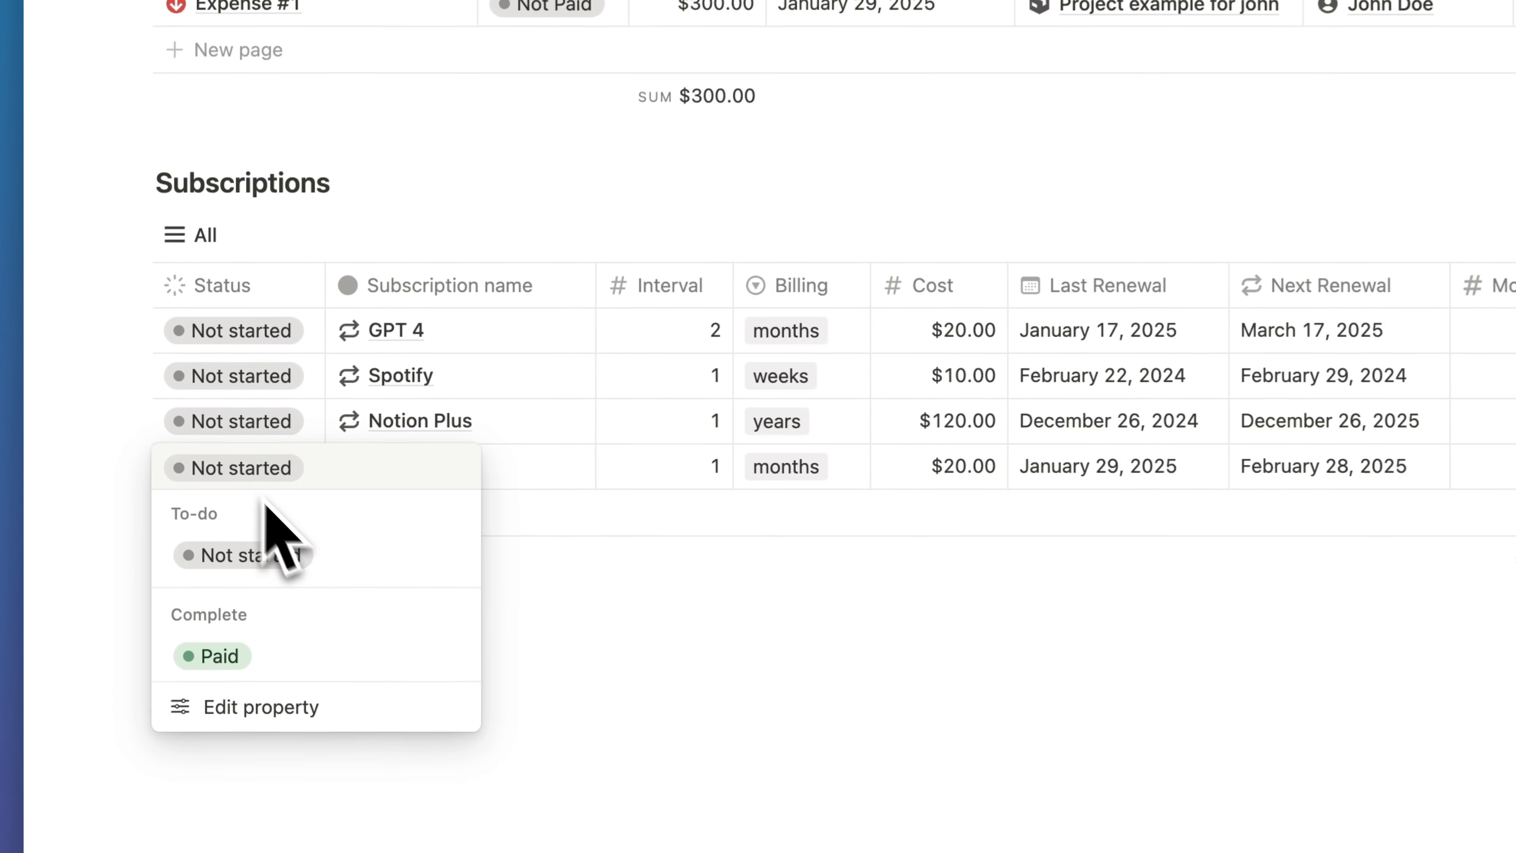
{"action": "key", "text": "Escape"}
{"action": "scroll", "coordinate": [440, 423], "scroll_direction": "up", "scroll_amount": 6}
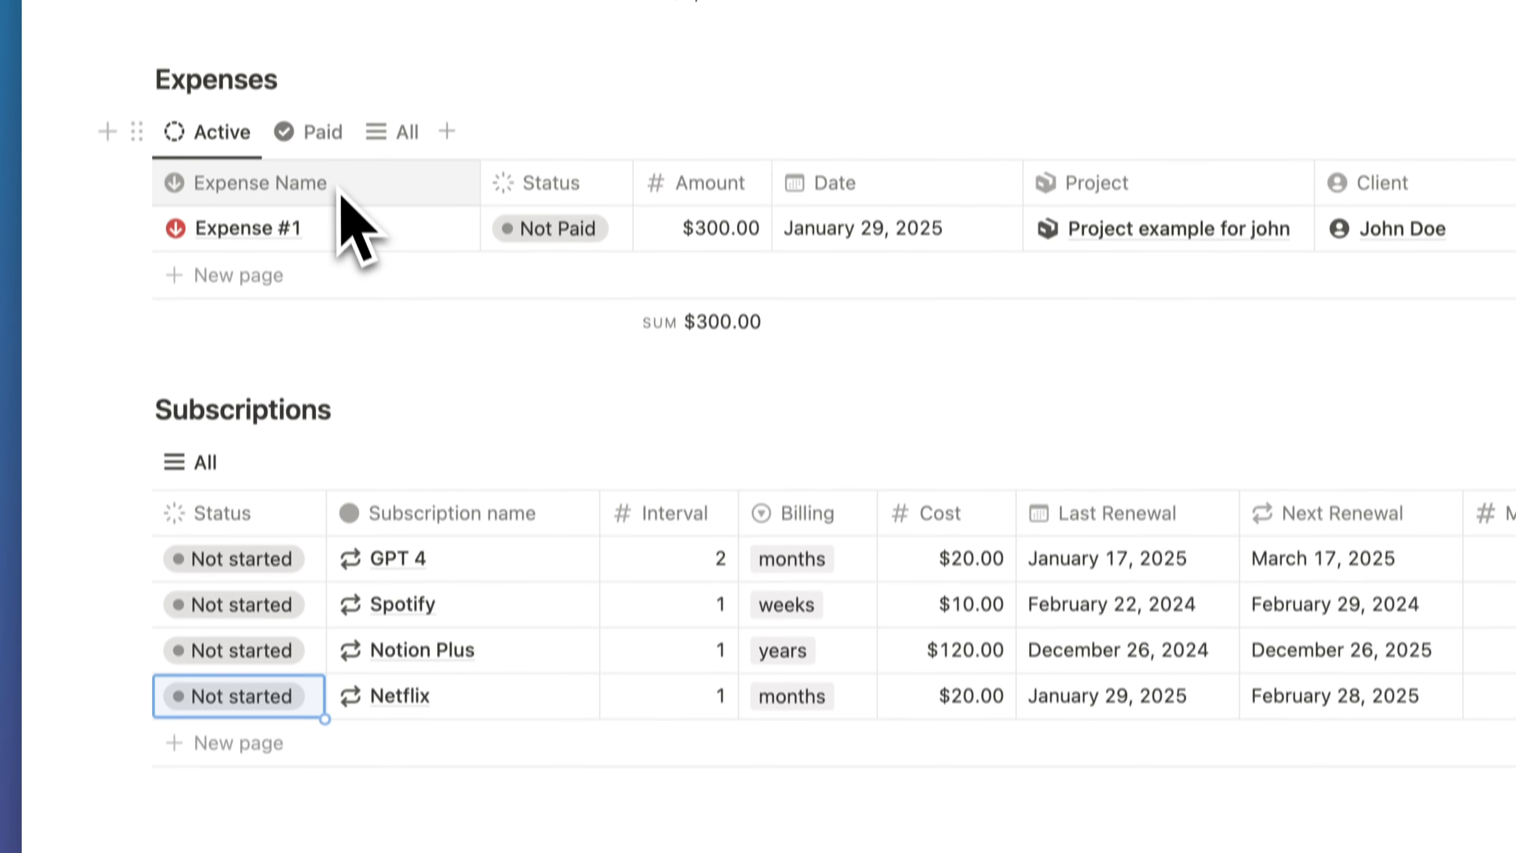
{"action": "left_click", "coordinate": [322, 179]}
{"action": "scroll", "coordinate": [514, 288], "scroll_direction": "down", "scroll_amount": 4}
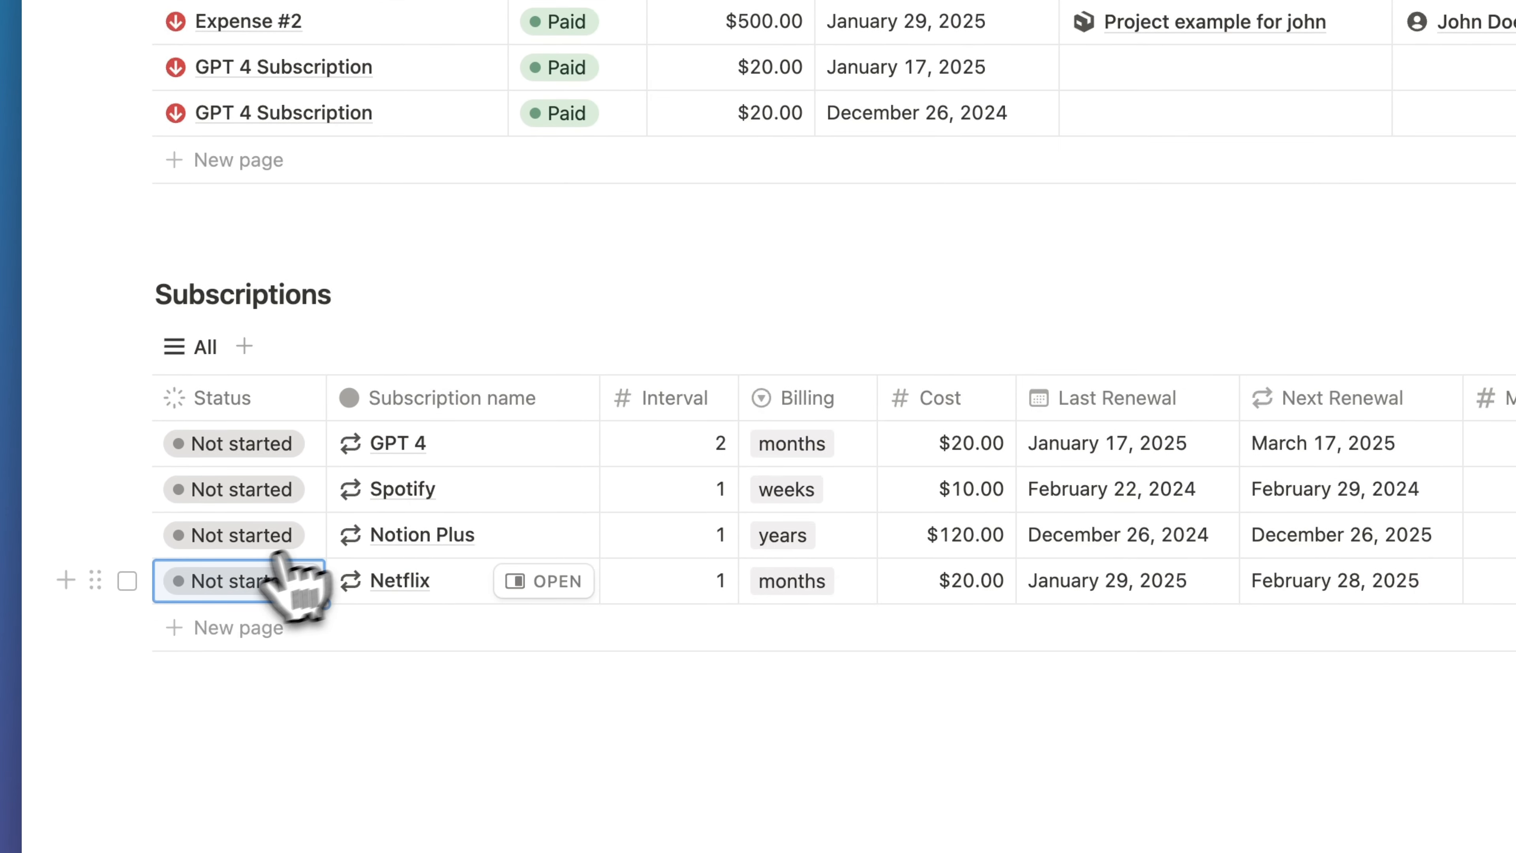
Step: Set the Netflix subscription's status to Paid, and check the paid expenses and the Subscriptions table
{"action": "scroll", "coordinate": [269, 591], "scroll_direction": "up", "scroll_amount": 1}
{"action": "left_click", "coordinate": [238, 600]}
{"action": "left_click", "coordinate": [210, 751]}
{"action": "scroll", "coordinate": [271, 558], "scroll_direction": "down", "scroll_amount": 5}
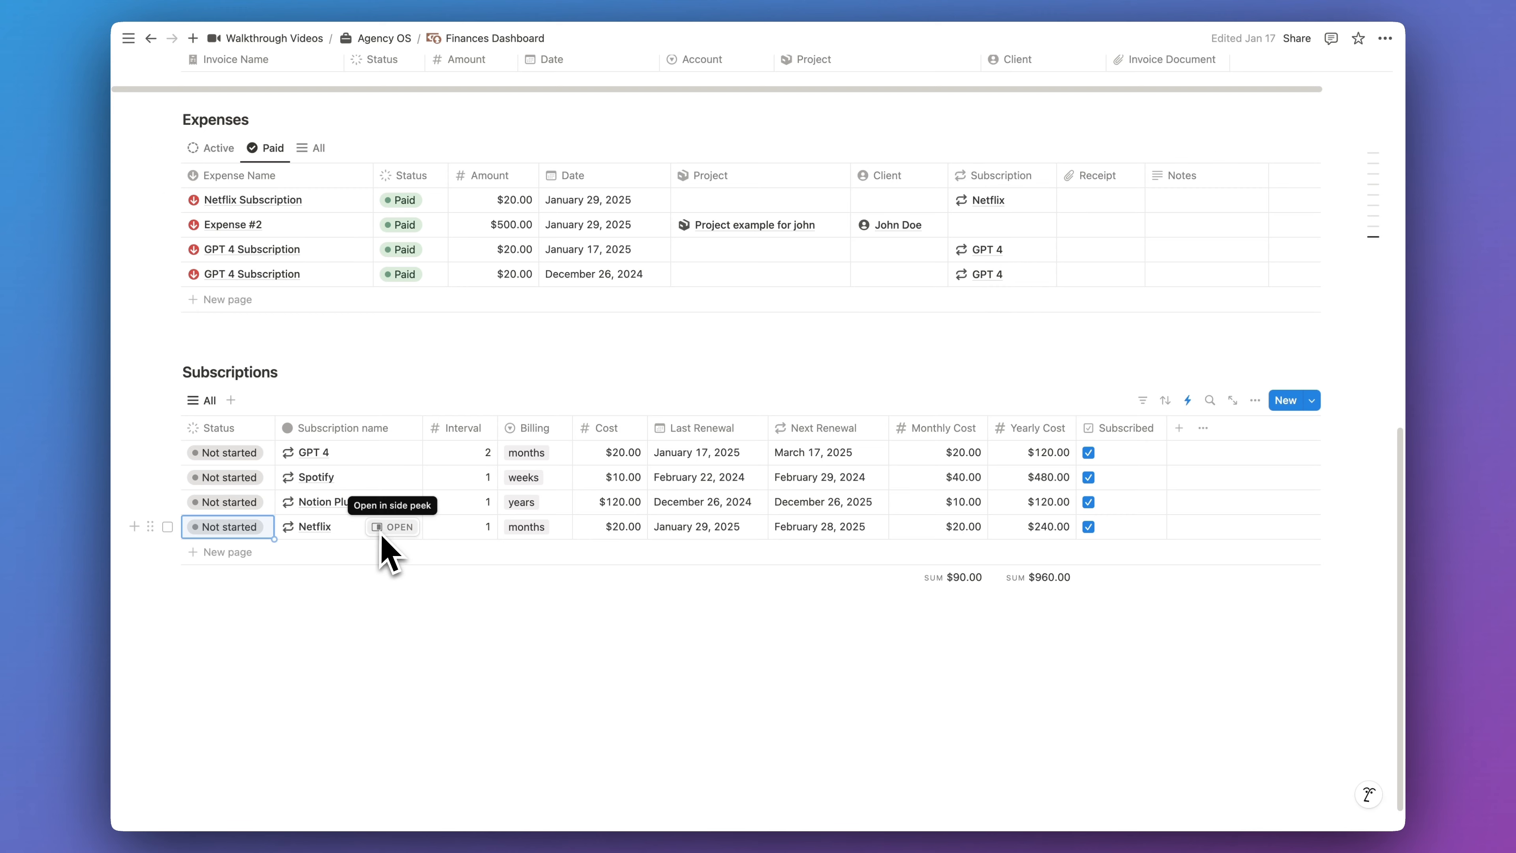
{"action": "scroll", "coordinate": [654, 424], "scroll_direction": "down", "scroll_amount": 1}
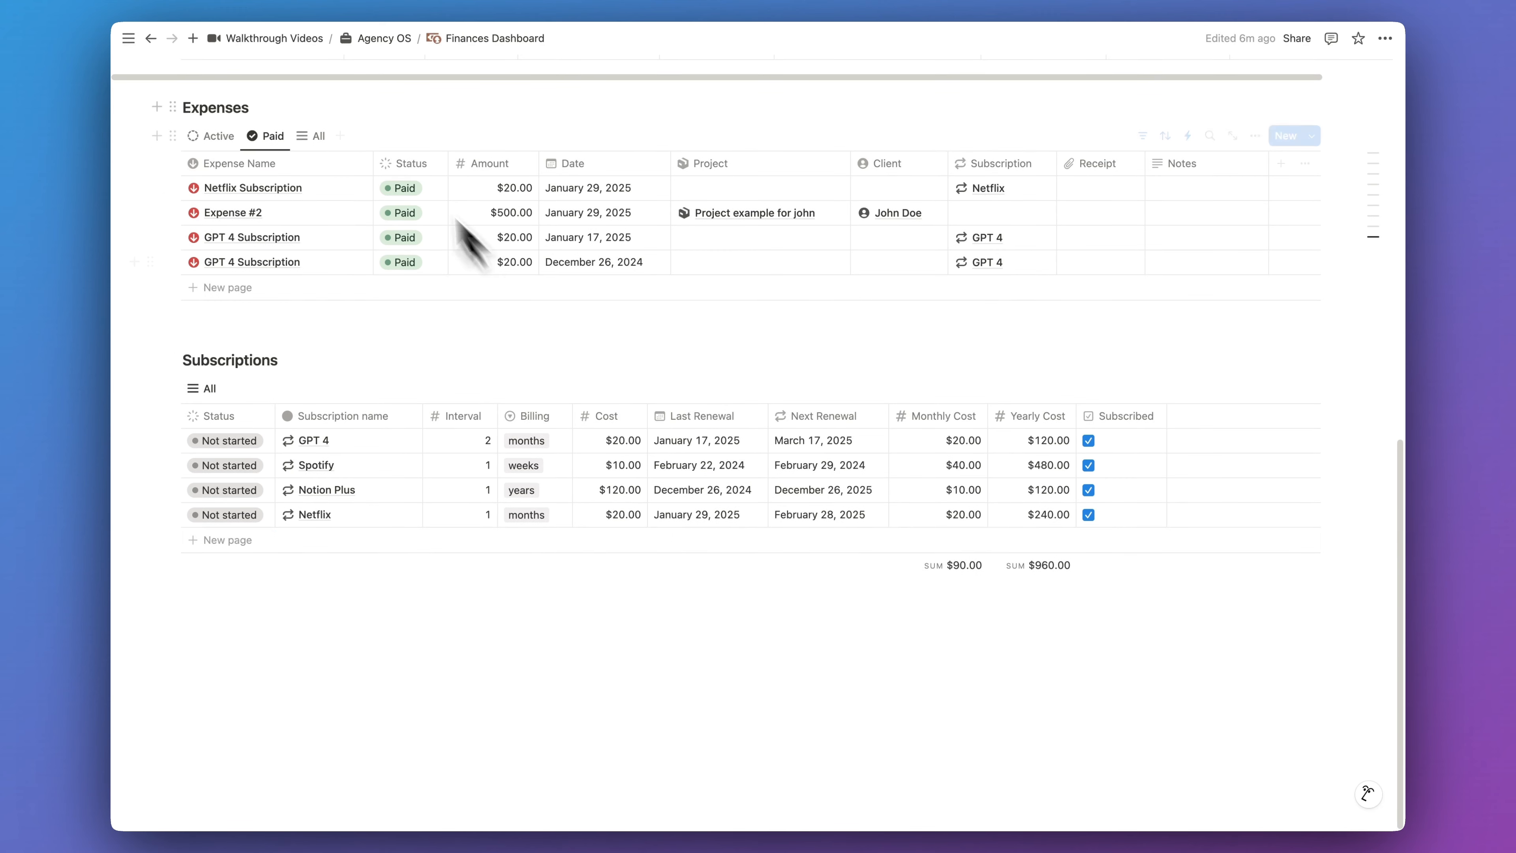
Step: Return to the Agency OS page and open the Marketing Dashboard from it
{"action": "left_click", "coordinate": [366, 50]}
{"action": "scroll", "coordinate": [345, 519], "scroll_direction": "down", "scroll_amount": 5}
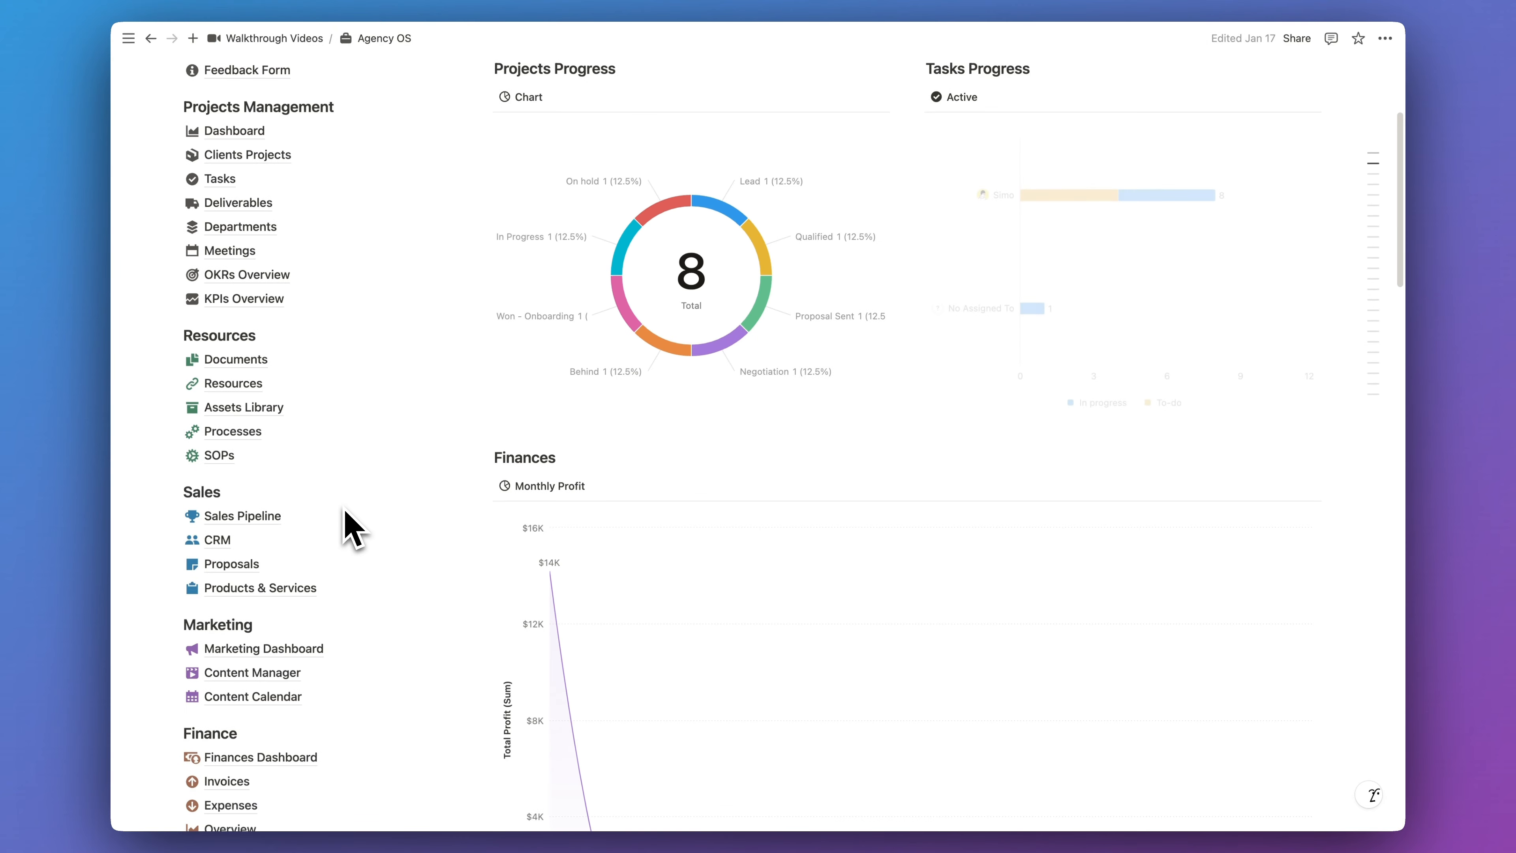
{"action": "left_click", "coordinate": [294, 639]}
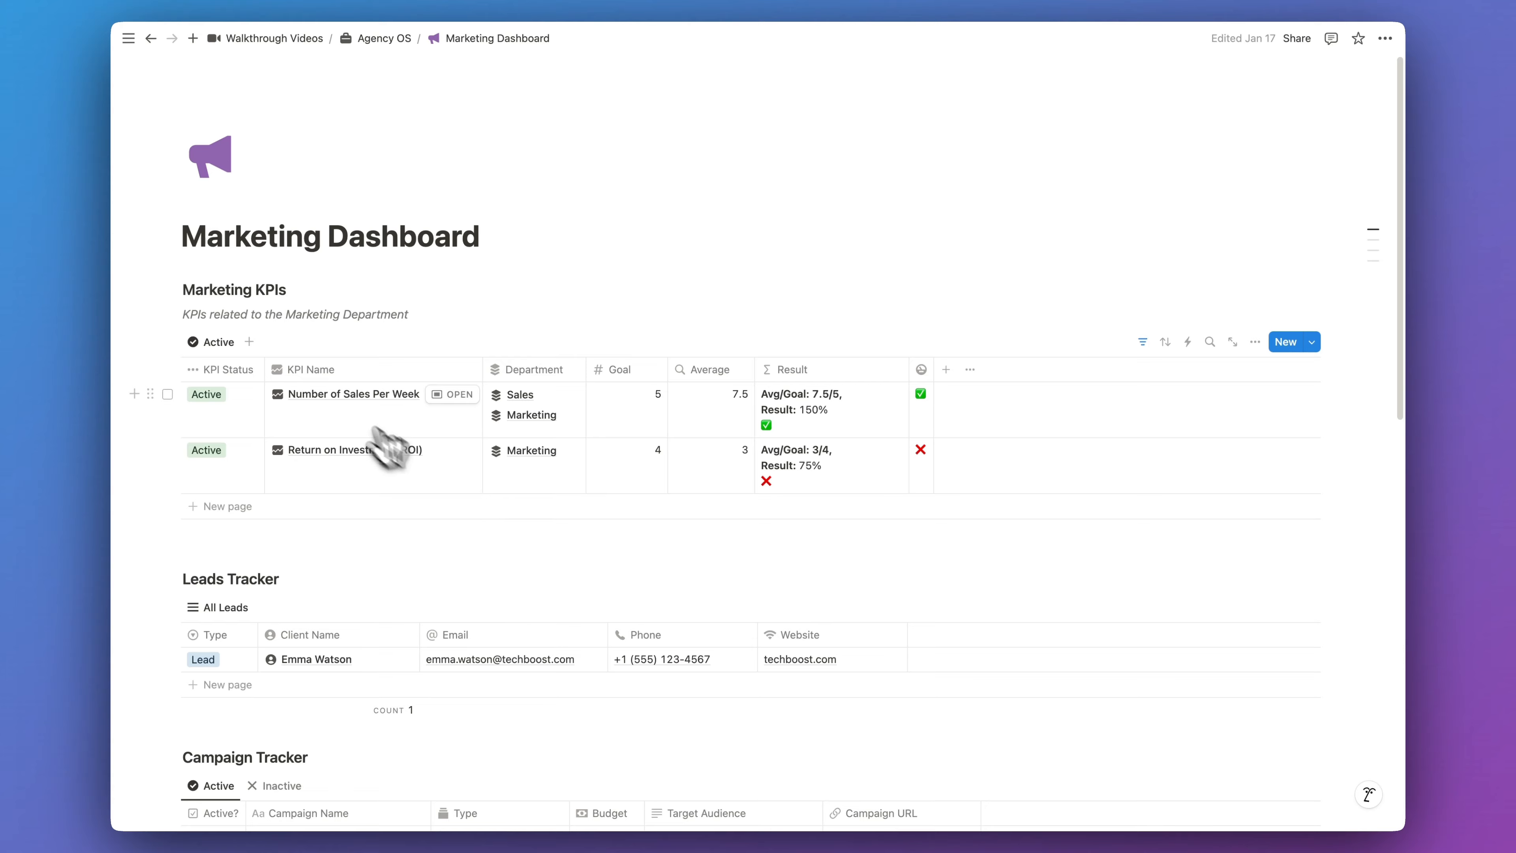
Step: Look over the Marketing Dashboard's KPIs, Leads Tracker, Campaign Tracker and Content Planning sections
{"action": "scroll", "coordinate": [463, 357], "scroll_direction": "down", "scroll_amount": 3}
{"action": "scroll", "coordinate": [425, 540], "scroll_direction": "down", "scroll_amount": 5}
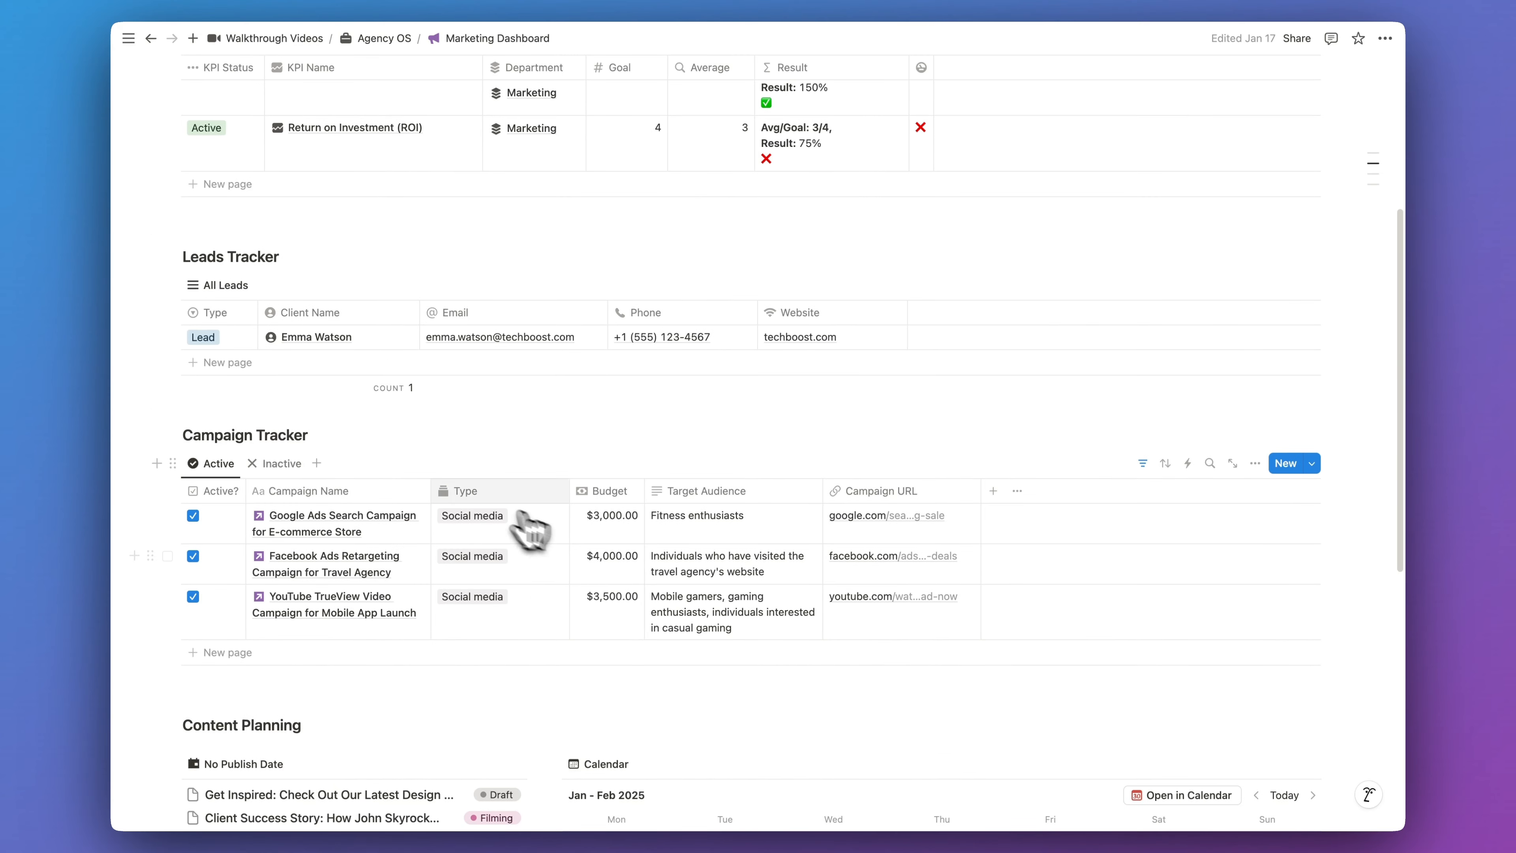
{"action": "scroll", "coordinate": [382, 610], "scroll_direction": "down", "scroll_amount": 3}
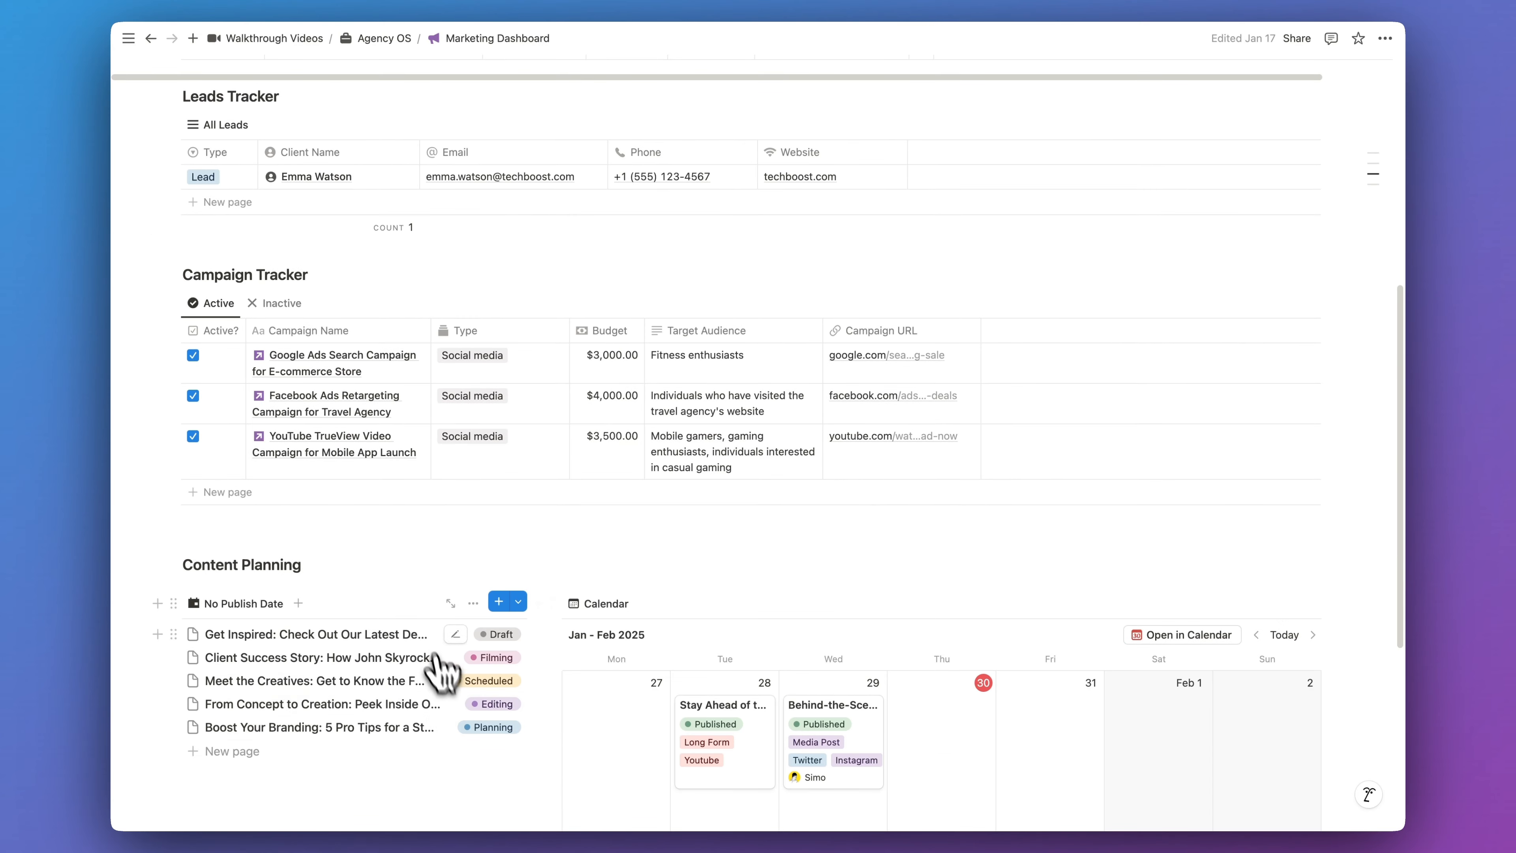
{"action": "scroll", "coordinate": [420, 640], "scroll_direction": "up", "scroll_amount": 8}
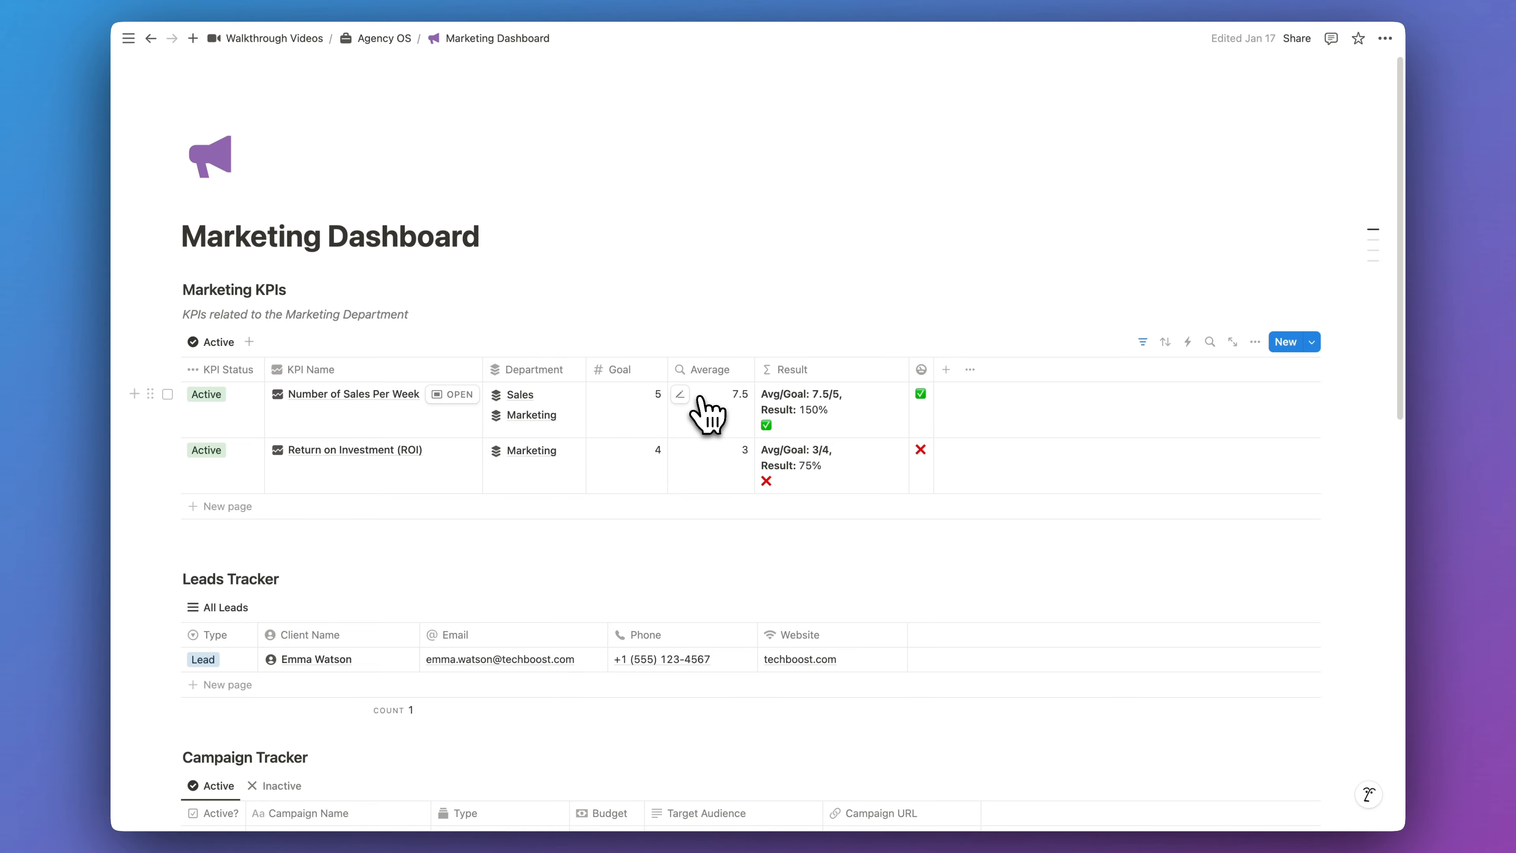
Step: Open the Number of Sales Per Week KPI, examine its properties and KPI Logs, and close it
{"action": "left_click", "coordinate": [452, 394]}
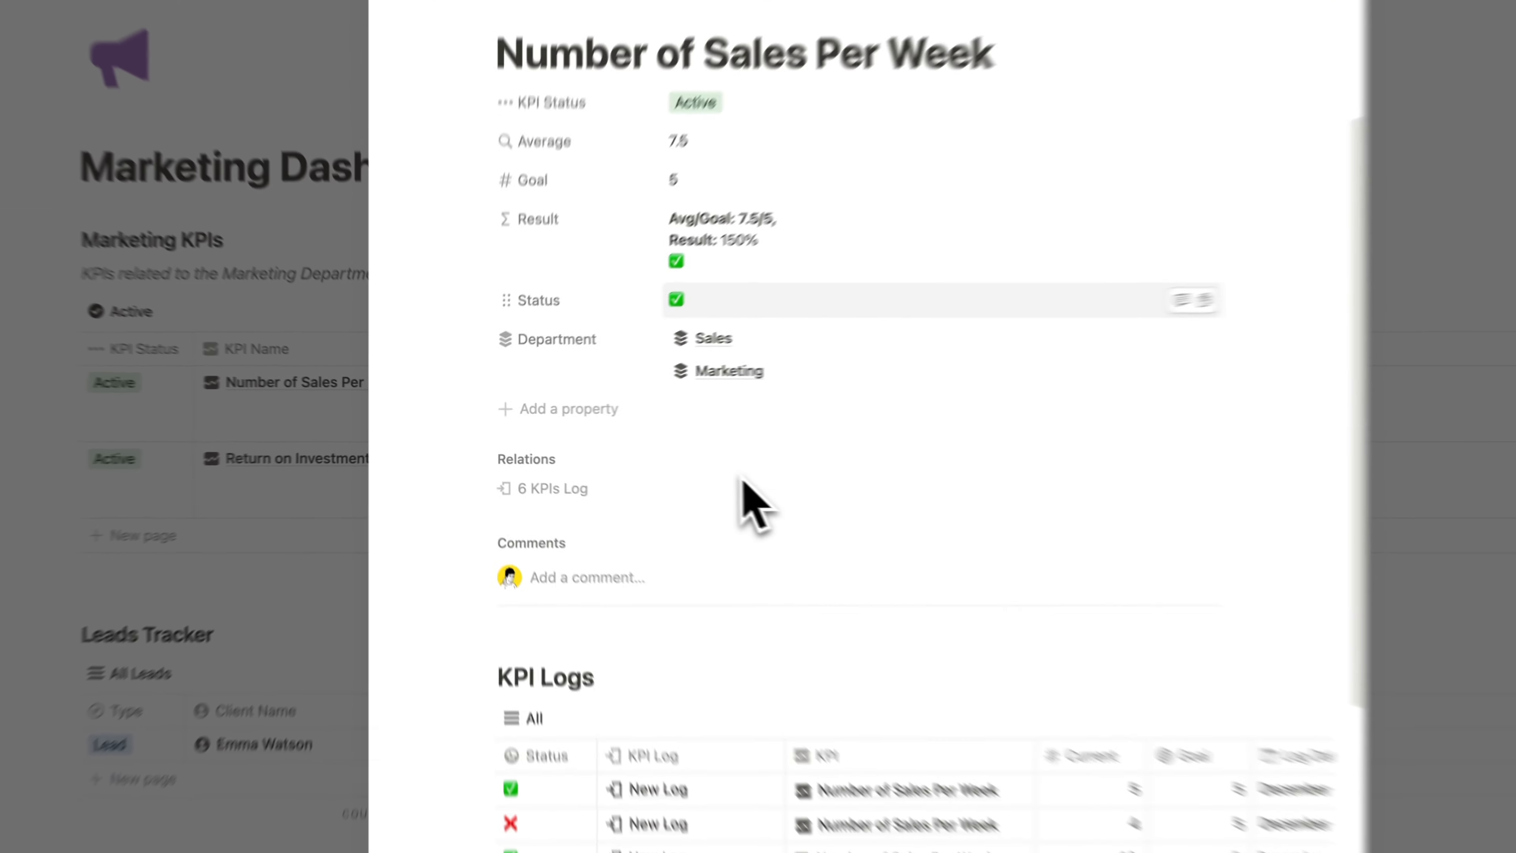
{"action": "scroll", "coordinate": [646, 500], "scroll_direction": "down", "scroll_amount": 5}
{"action": "scroll", "coordinate": [648, 498], "scroll_direction": "down", "scroll_amount": 2}
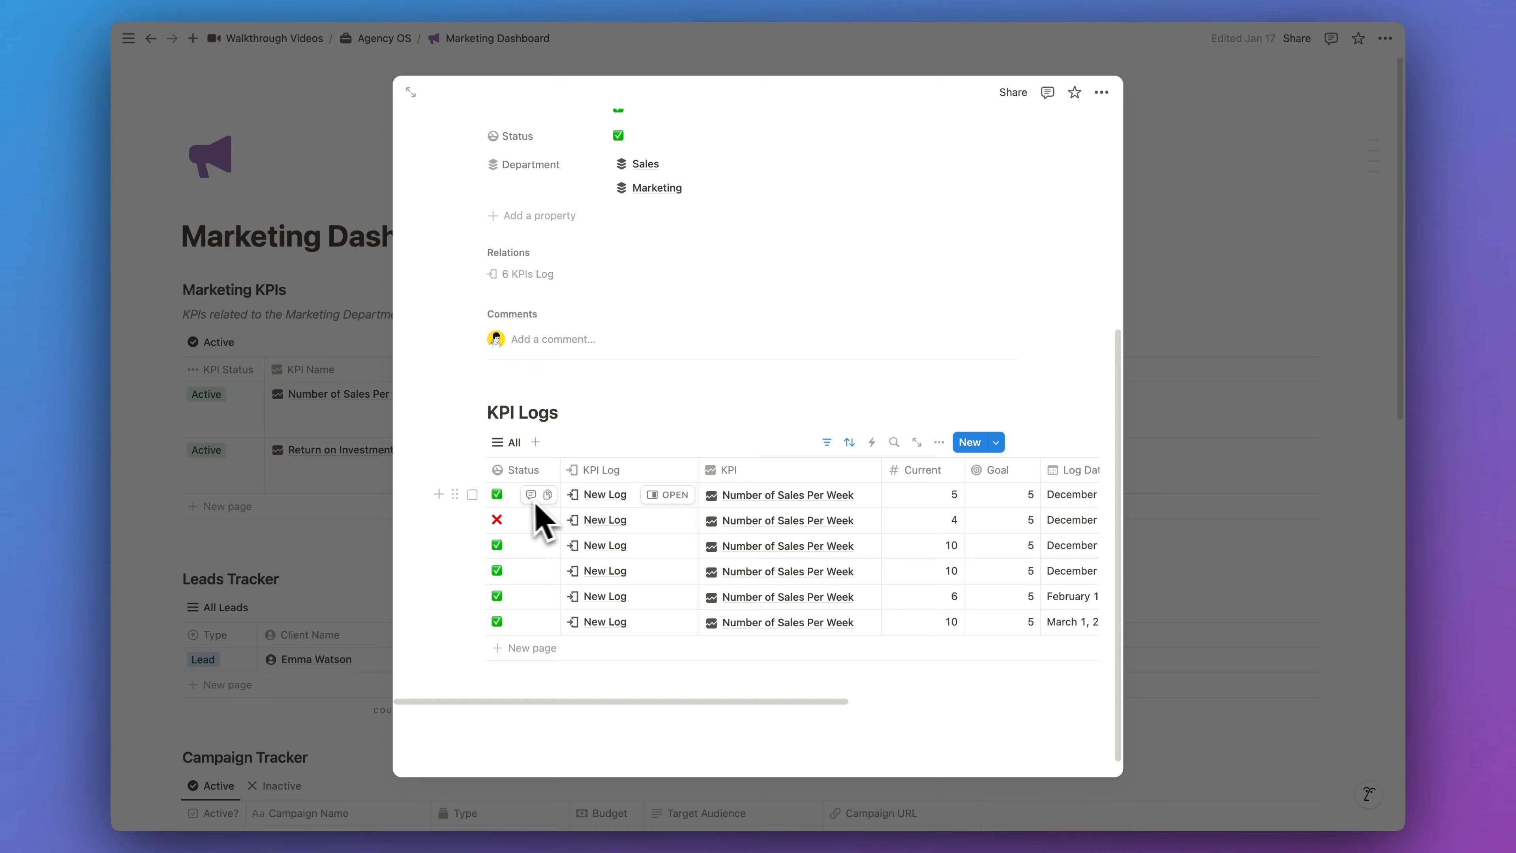
{"action": "left_click", "coordinate": [353, 441]}
{"action": "scroll", "coordinate": [656, 447], "scroll_direction": "down", "scroll_amount": 3}
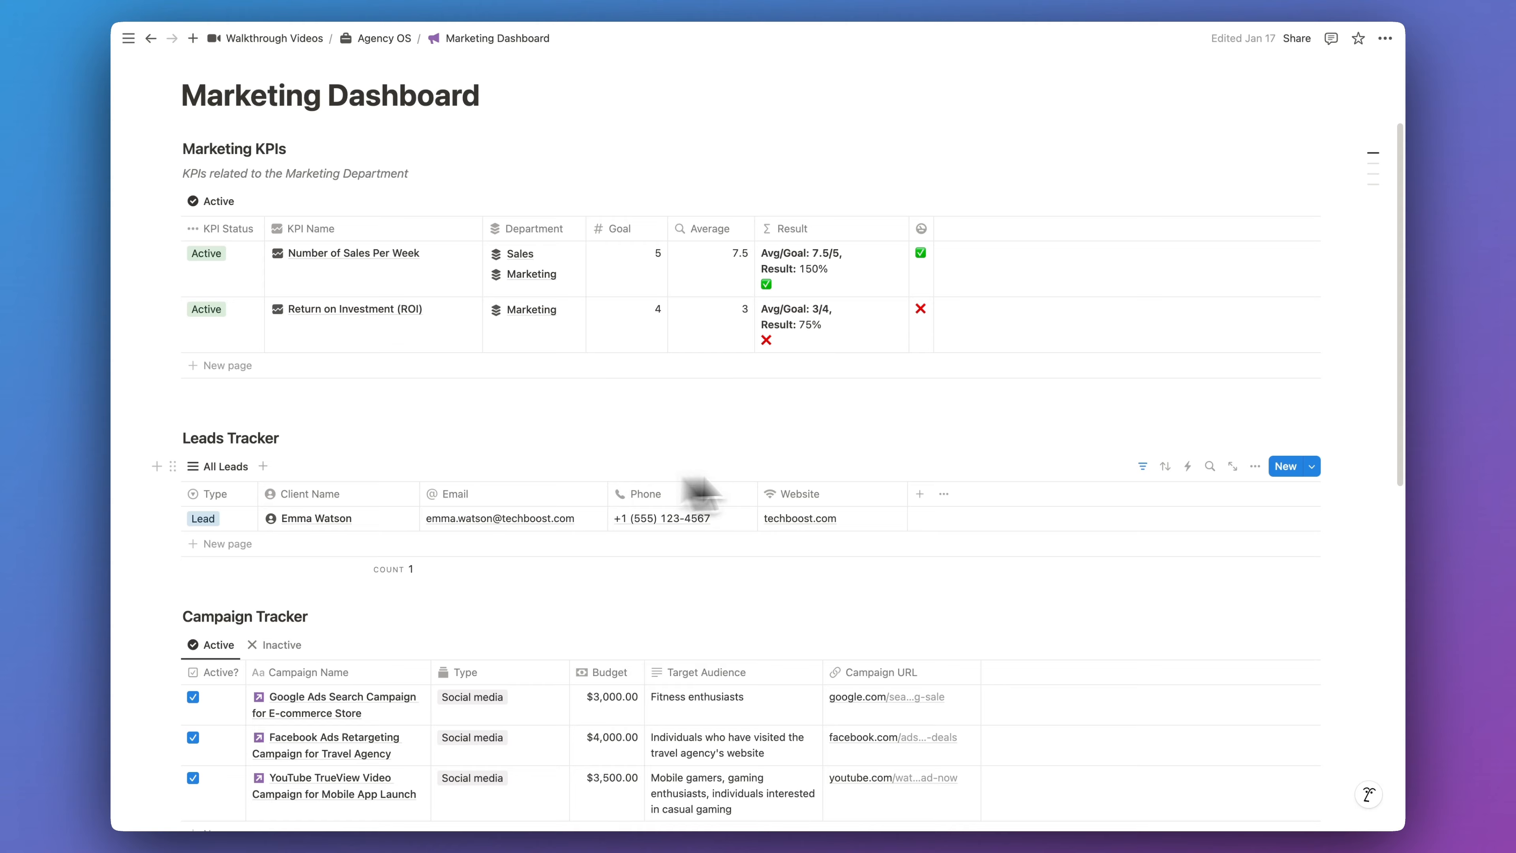
Step: Inspect the Leads Tracker's Type filter and its options, and hide the filter settings again
{"action": "left_click", "coordinate": [1142, 466]}
{"action": "left_click", "coordinate": [233, 499]}
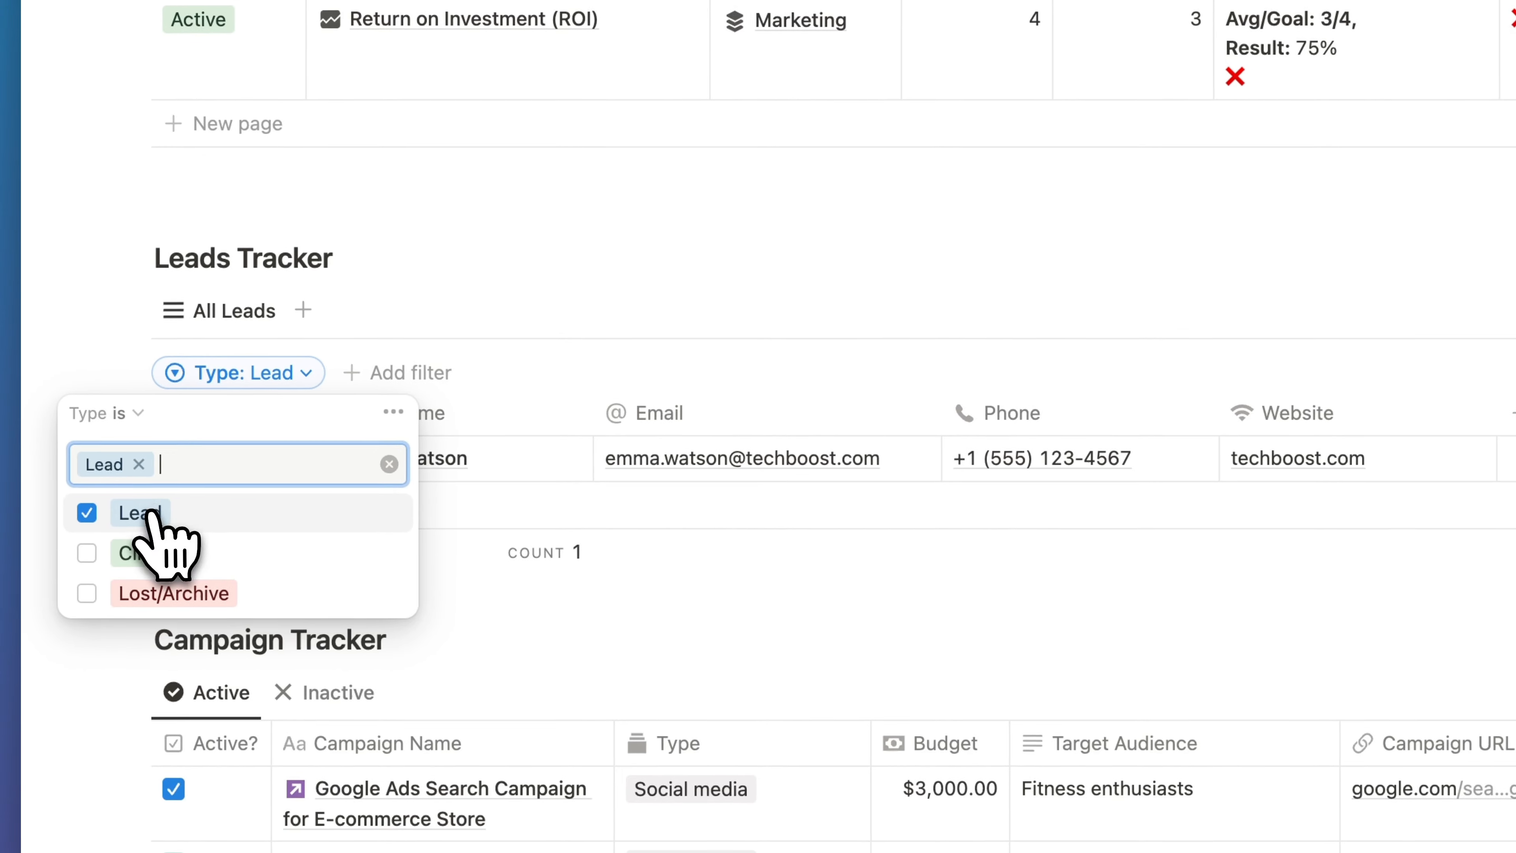
{"action": "left_click", "coordinate": [1310, 440]}
{"action": "left_click", "coordinate": [1108, 382]}
{"action": "scroll", "coordinate": [661, 431], "scroll_direction": "down", "scroll_amount": 4}
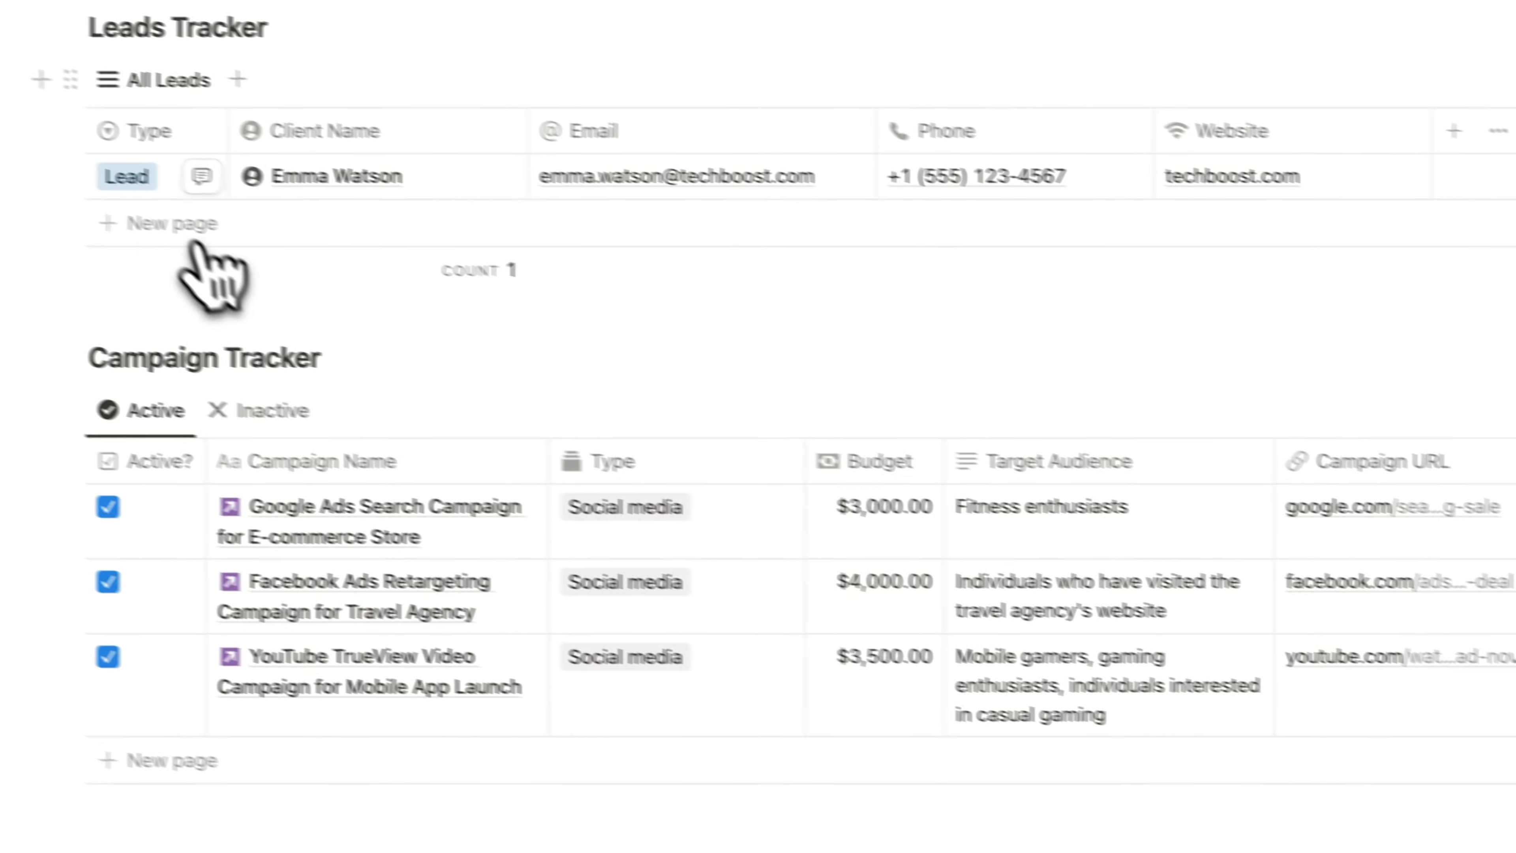
Step: Try changing the type of the entry in the Leads Tracker to Client, and undo the change
{"action": "left_click", "coordinate": [197, 197]}
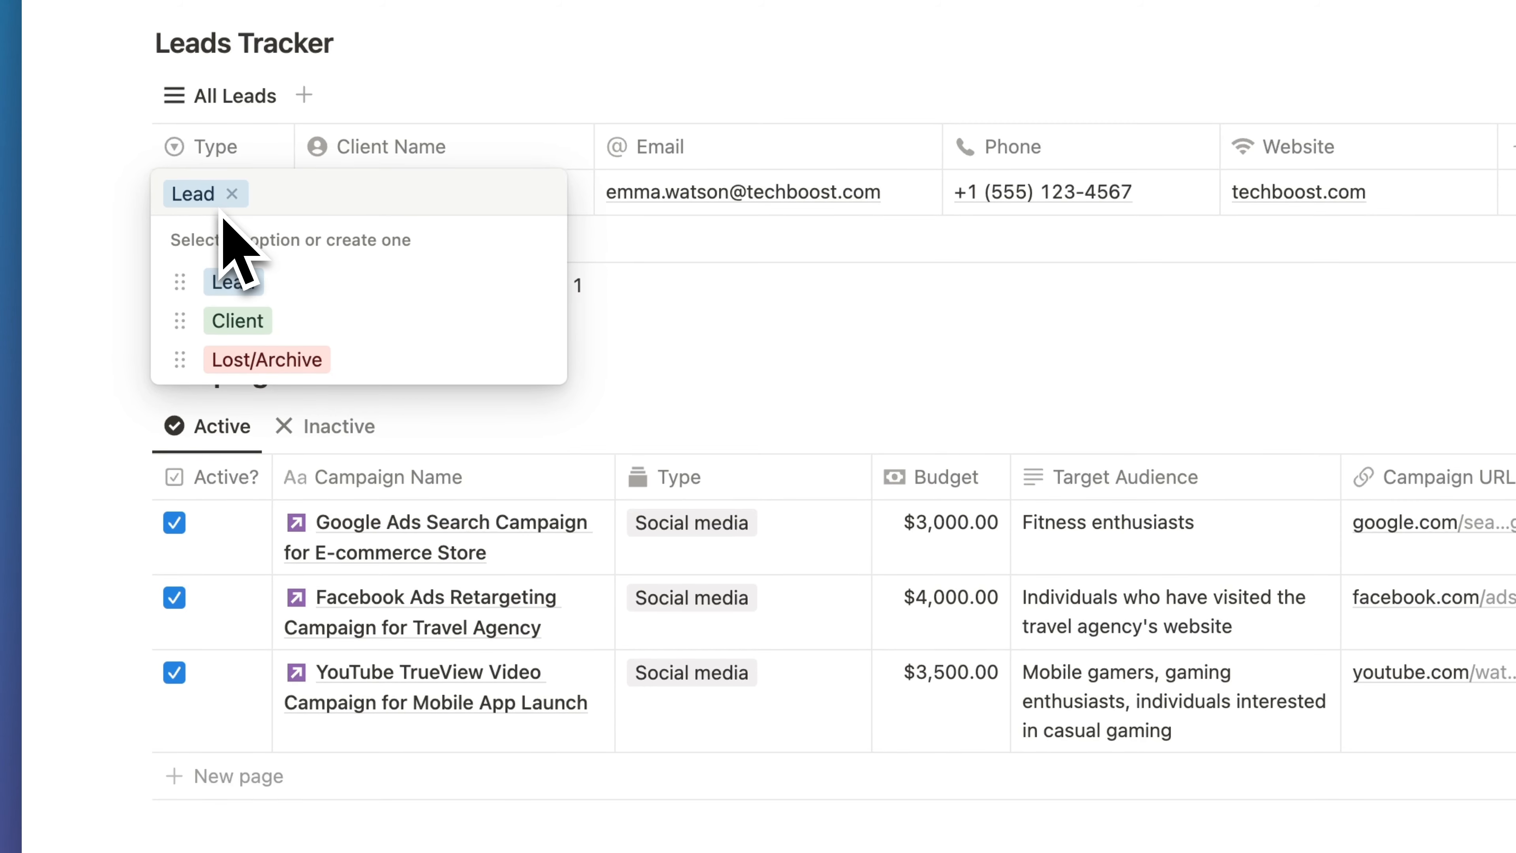
{"action": "left_click", "coordinate": [298, 323]}
{"action": "scroll", "coordinate": [406, 376], "scroll_direction": "up", "scroll_amount": 2}
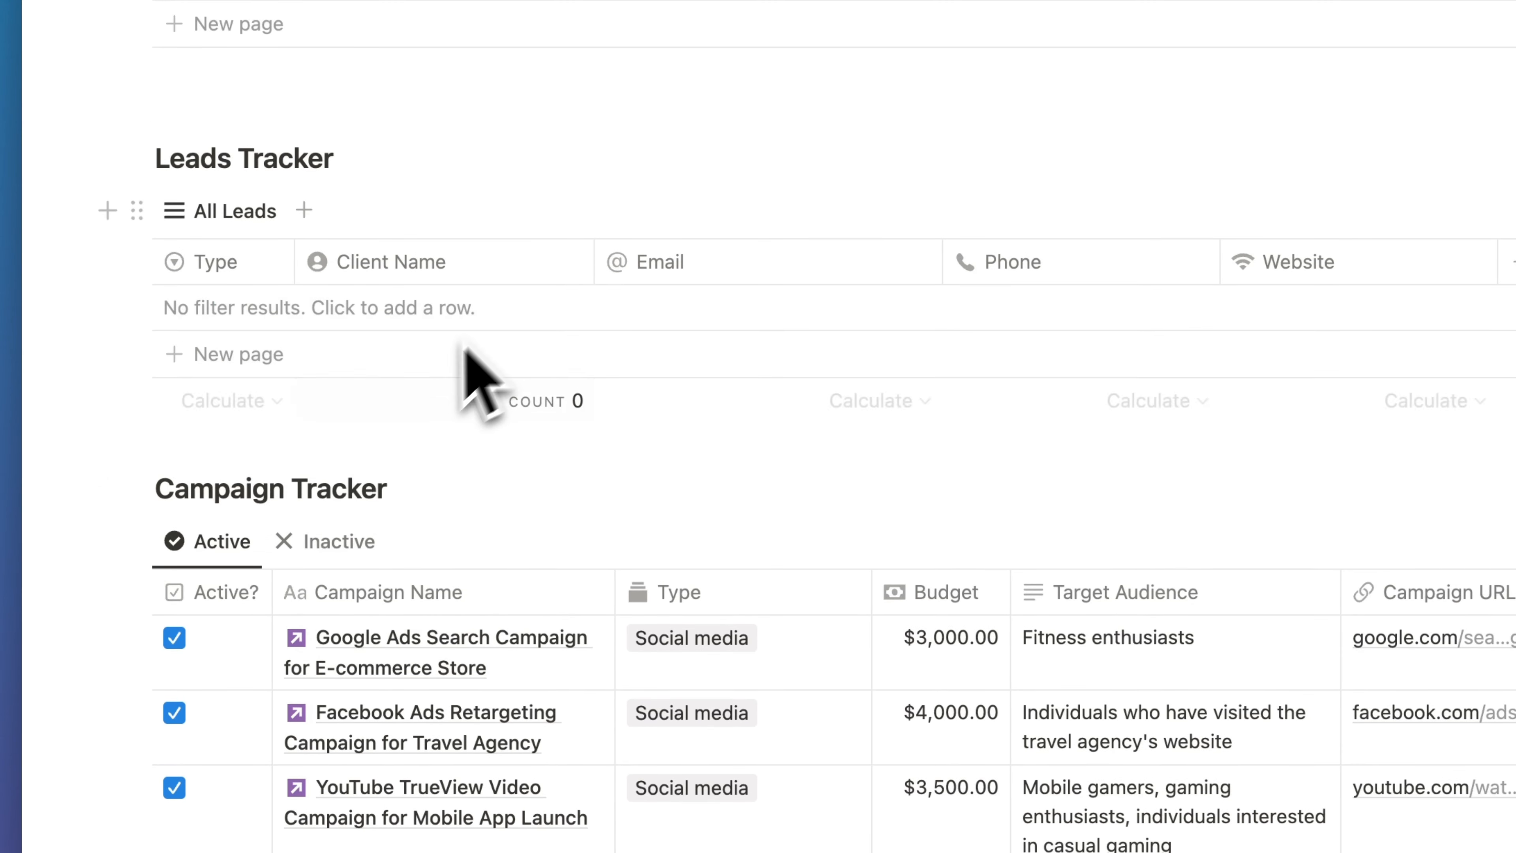
{"action": "key", "text": "cmd+z"}
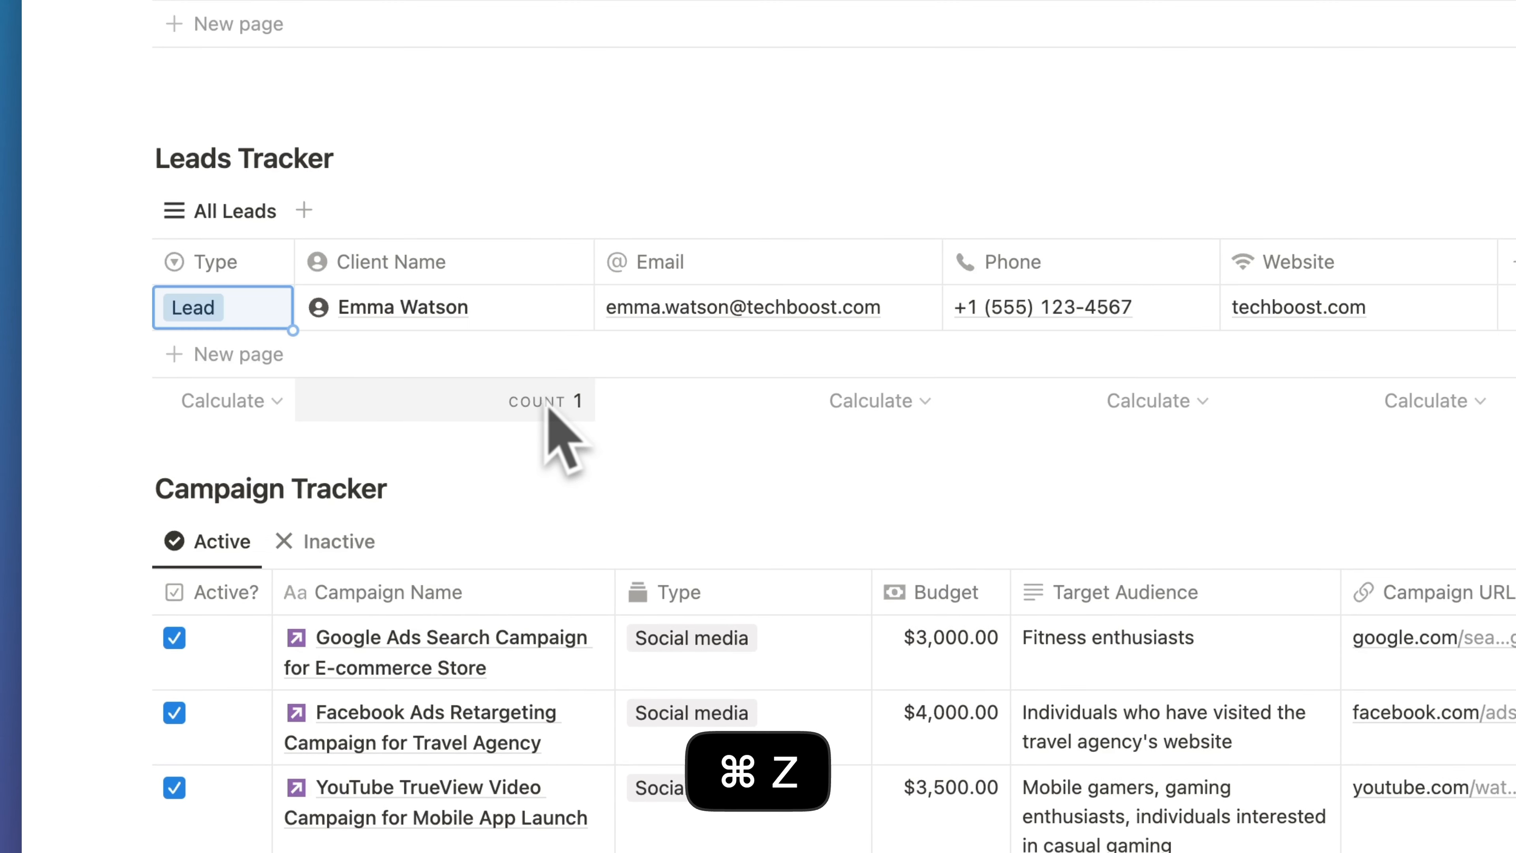
Step: Look over the active campaigns in the Campaign Tracker and the Type options of the Google Ads Search Campaign
{"action": "scroll", "coordinate": [657, 406], "scroll_direction": "down", "scroll_amount": 3}
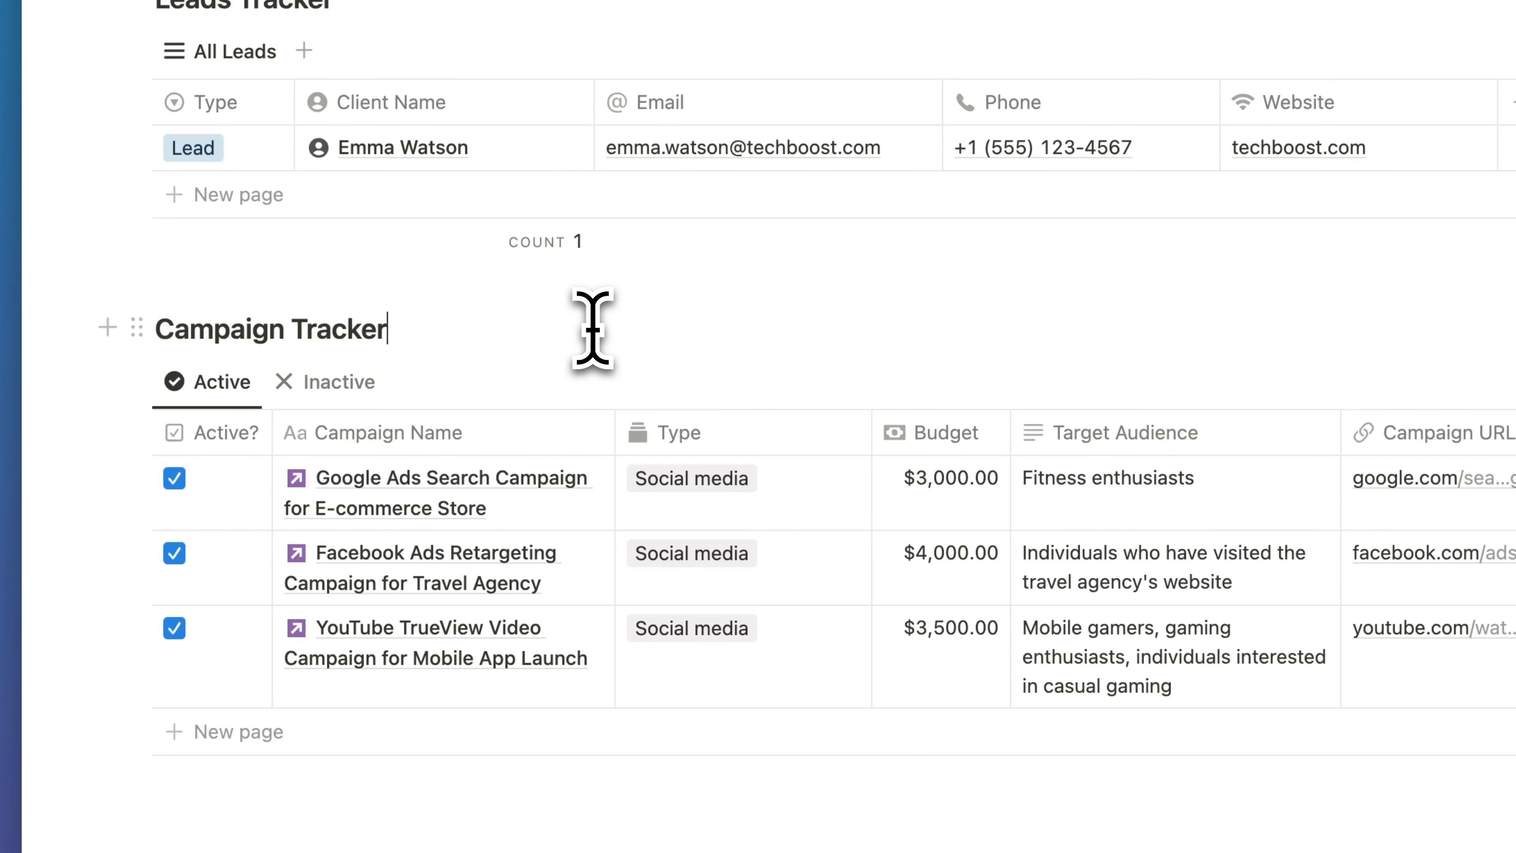
{"action": "scroll", "coordinate": [593, 330], "scroll_direction": "down", "scroll_amount": 1}
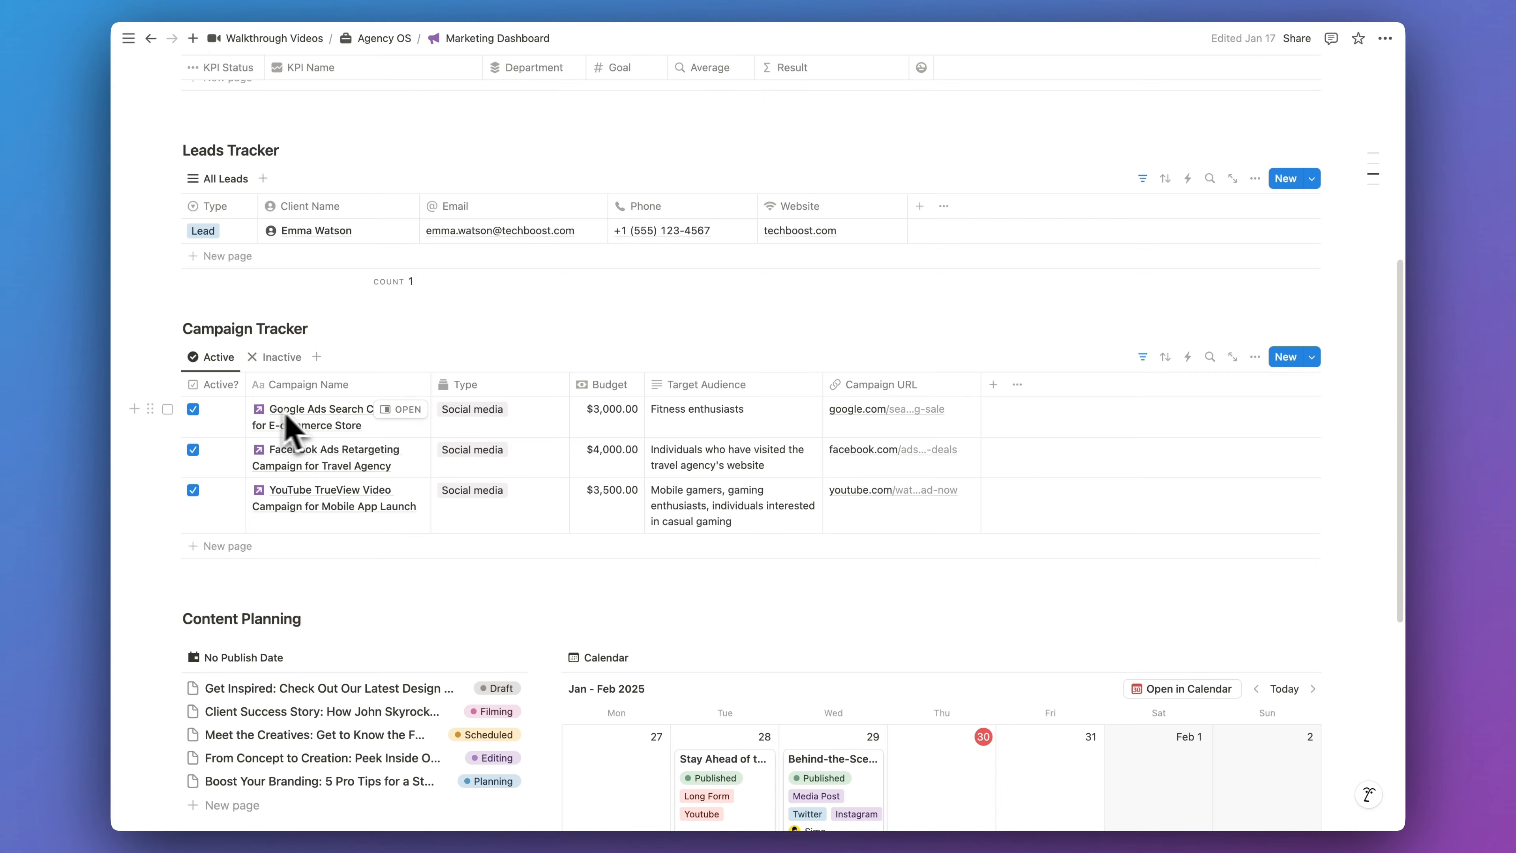
{"action": "left_click", "coordinate": [507, 421]}
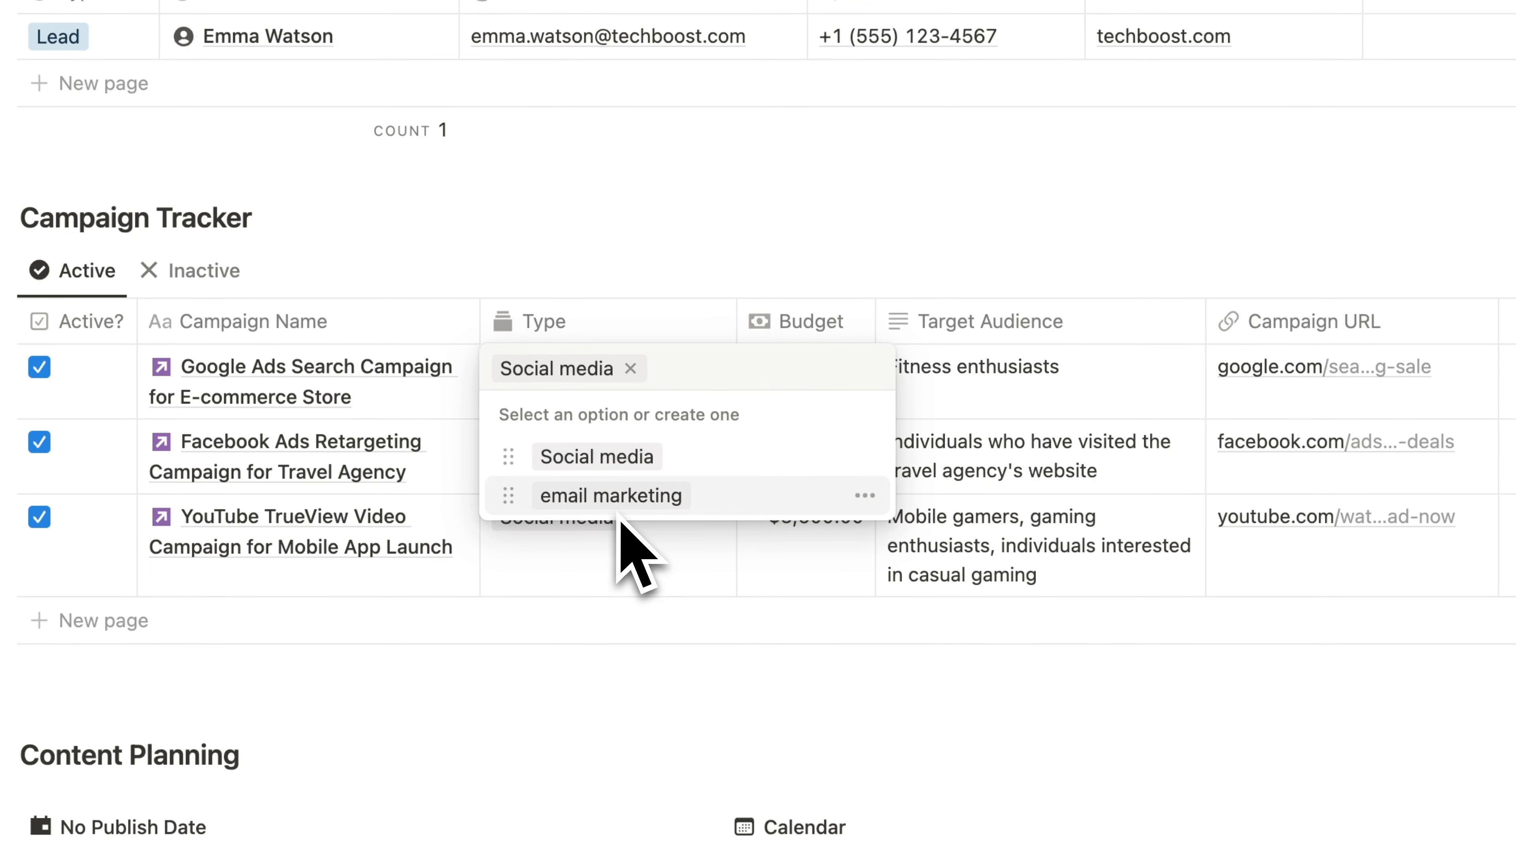
{"action": "key", "text": "Escape"}
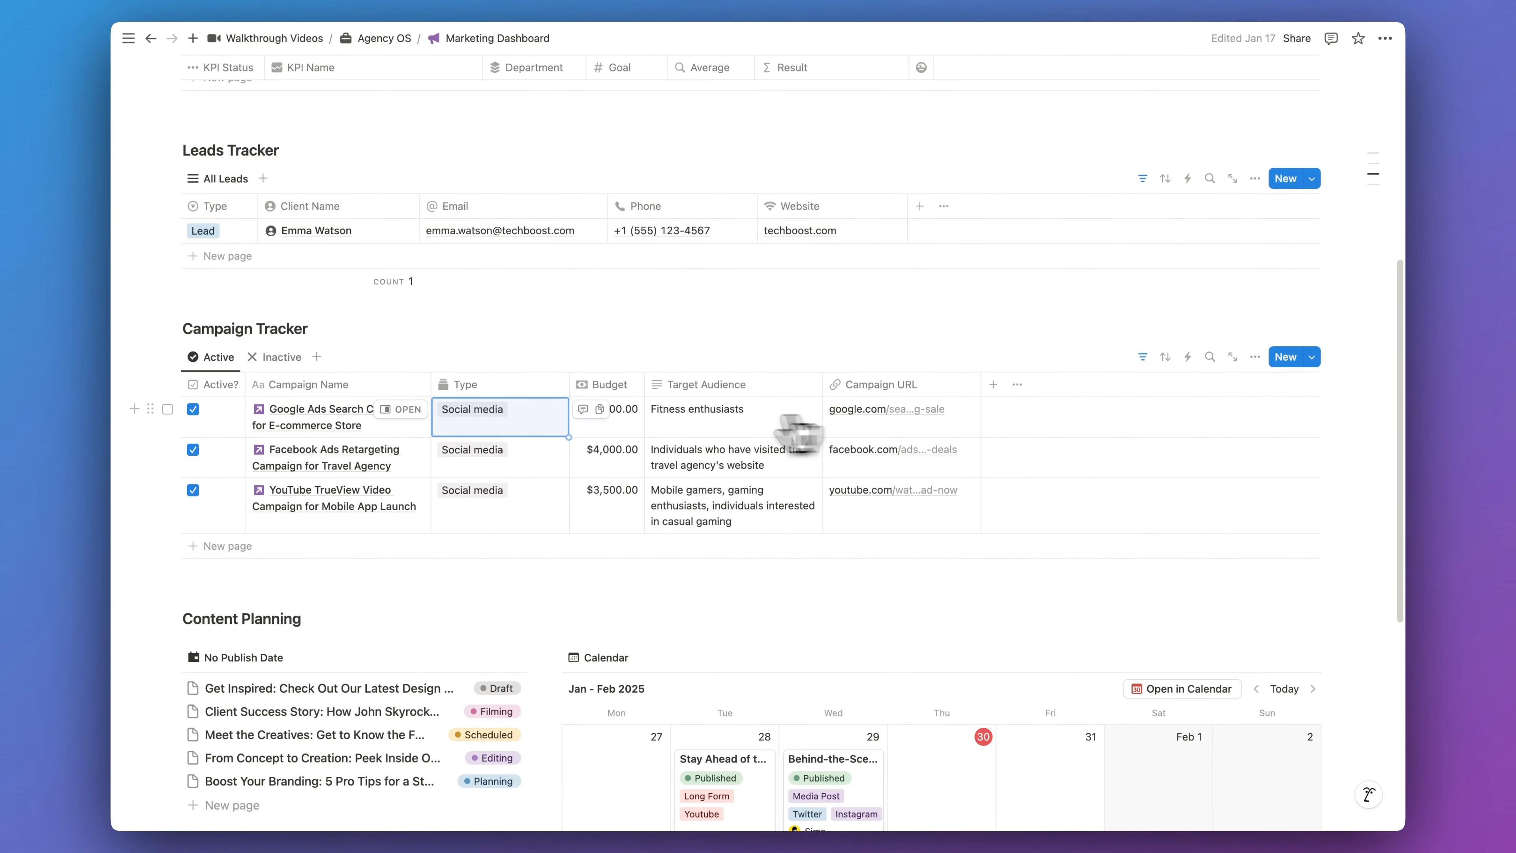
Step: Mark the Google Ads Search Campaign as inactive in the Campaign Tracker, check it in the Inactive view, and return to the Active view
{"action": "left_click", "coordinate": [192, 410]}
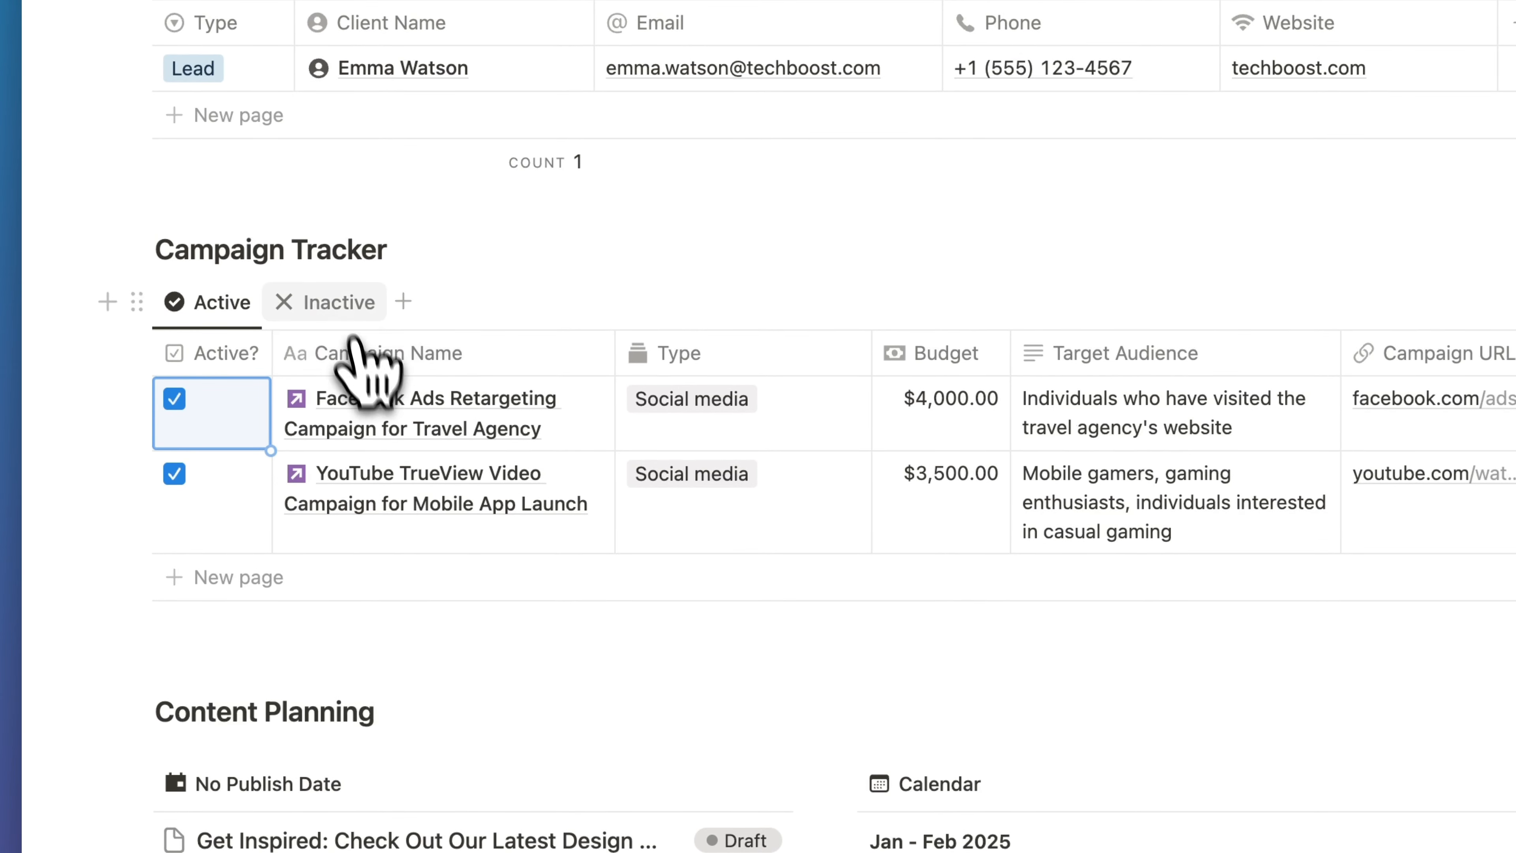
{"action": "left_click", "coordinate": [352, 302]}
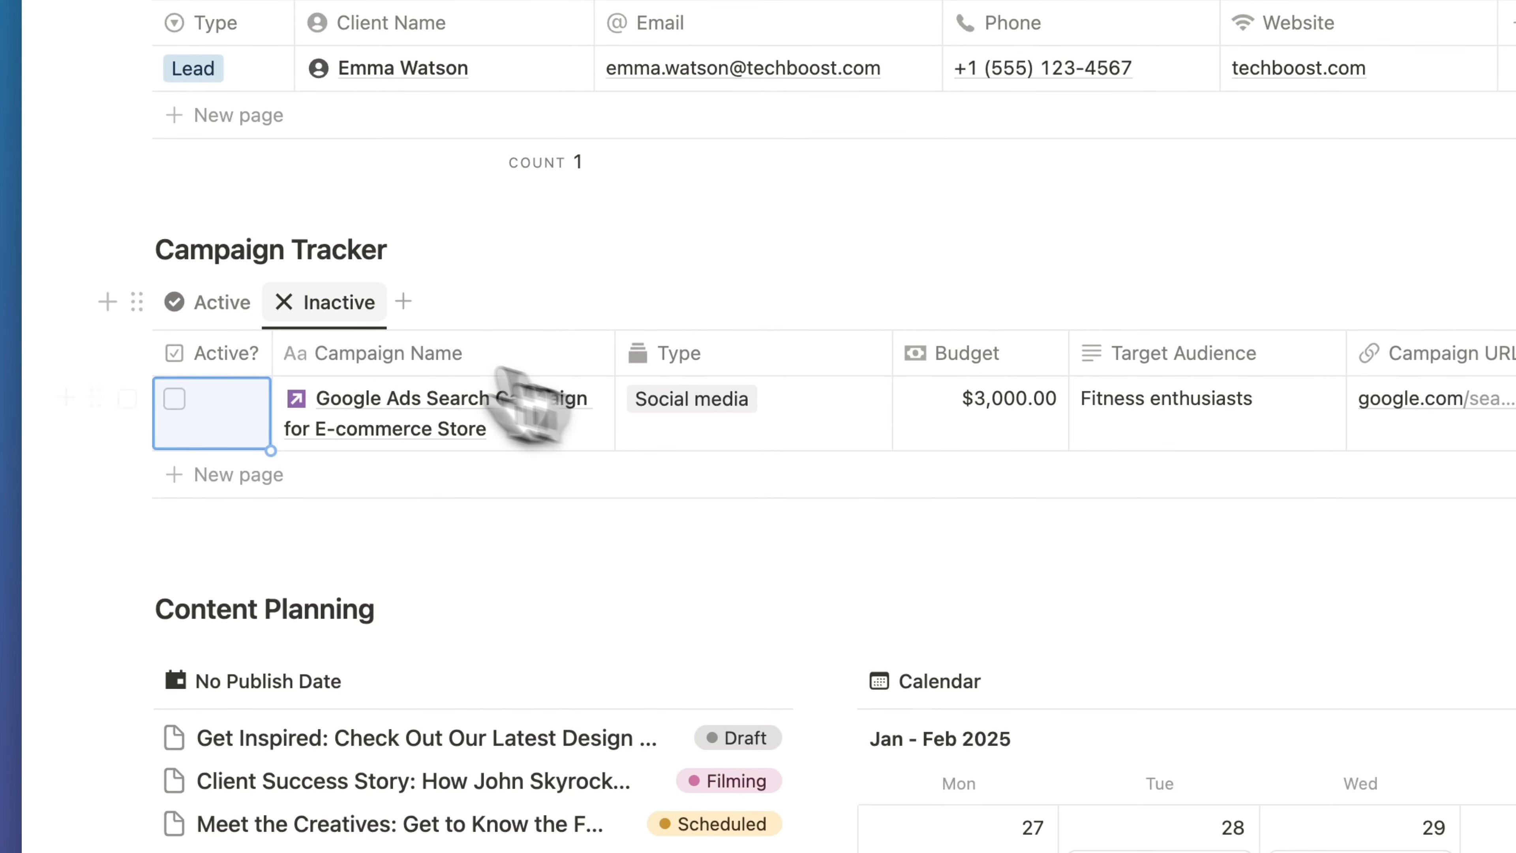
{"action": "left_click", "coordinate": [209, 302]}
Step: Schedule undated Content Planning items in the calendar, with Get Inspired on January 30, Client Success Story on January 31 and others on the following days
{"action": "scroll", "coordinate": [727, 370], "scroll_direction": "down", "scroll_amount": 5}
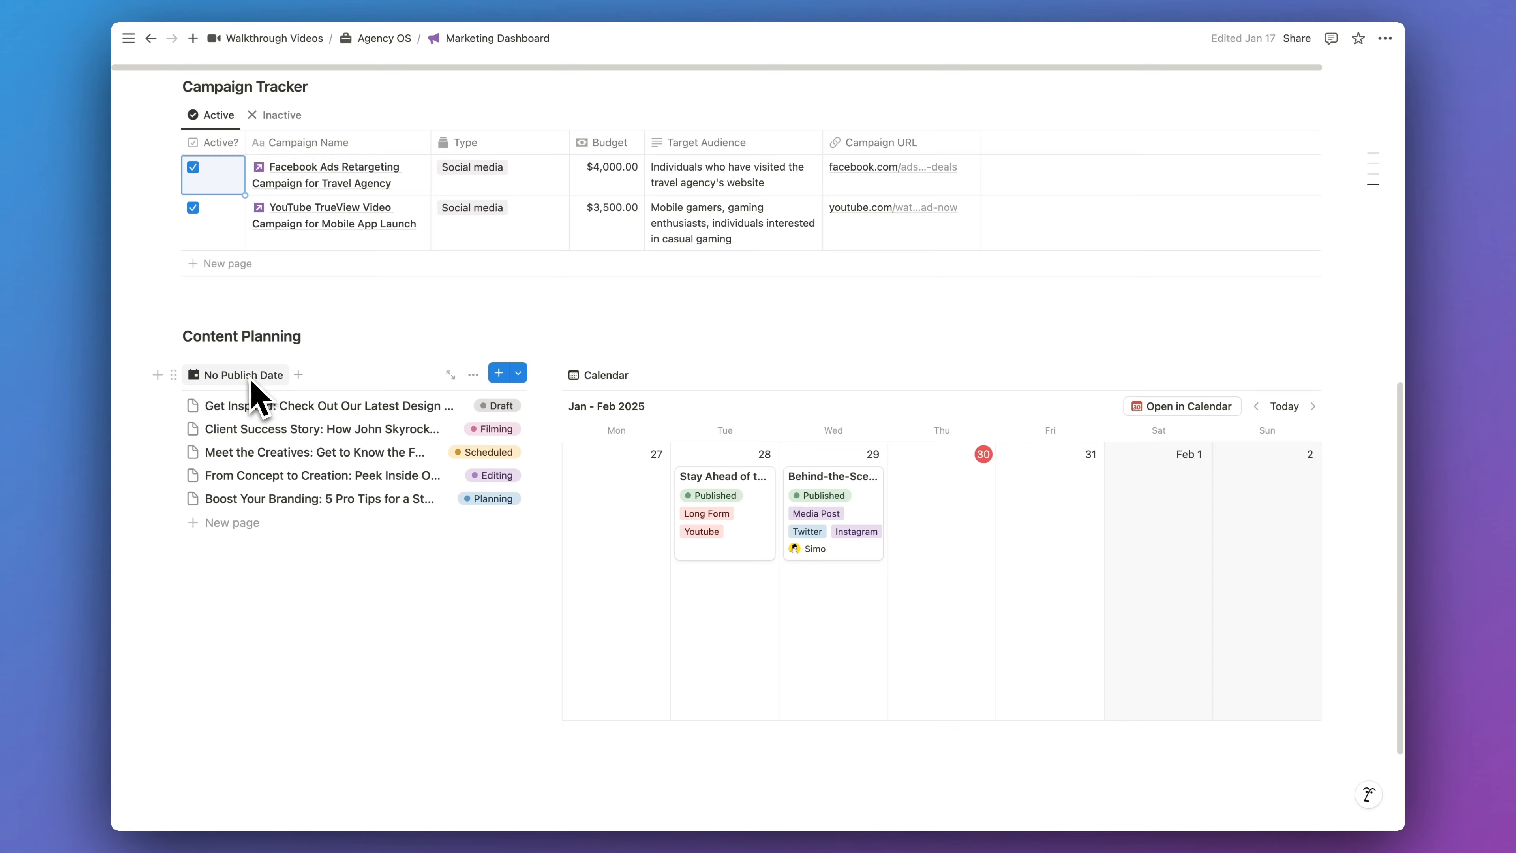
{"action": "left_click_drag", "start_coordinate": [308, 411], "coordinate": [1069, 552]}
{"action": "left_click_drag", "start_coordinate": [418, 418], "coordinate": [1084, 642]}
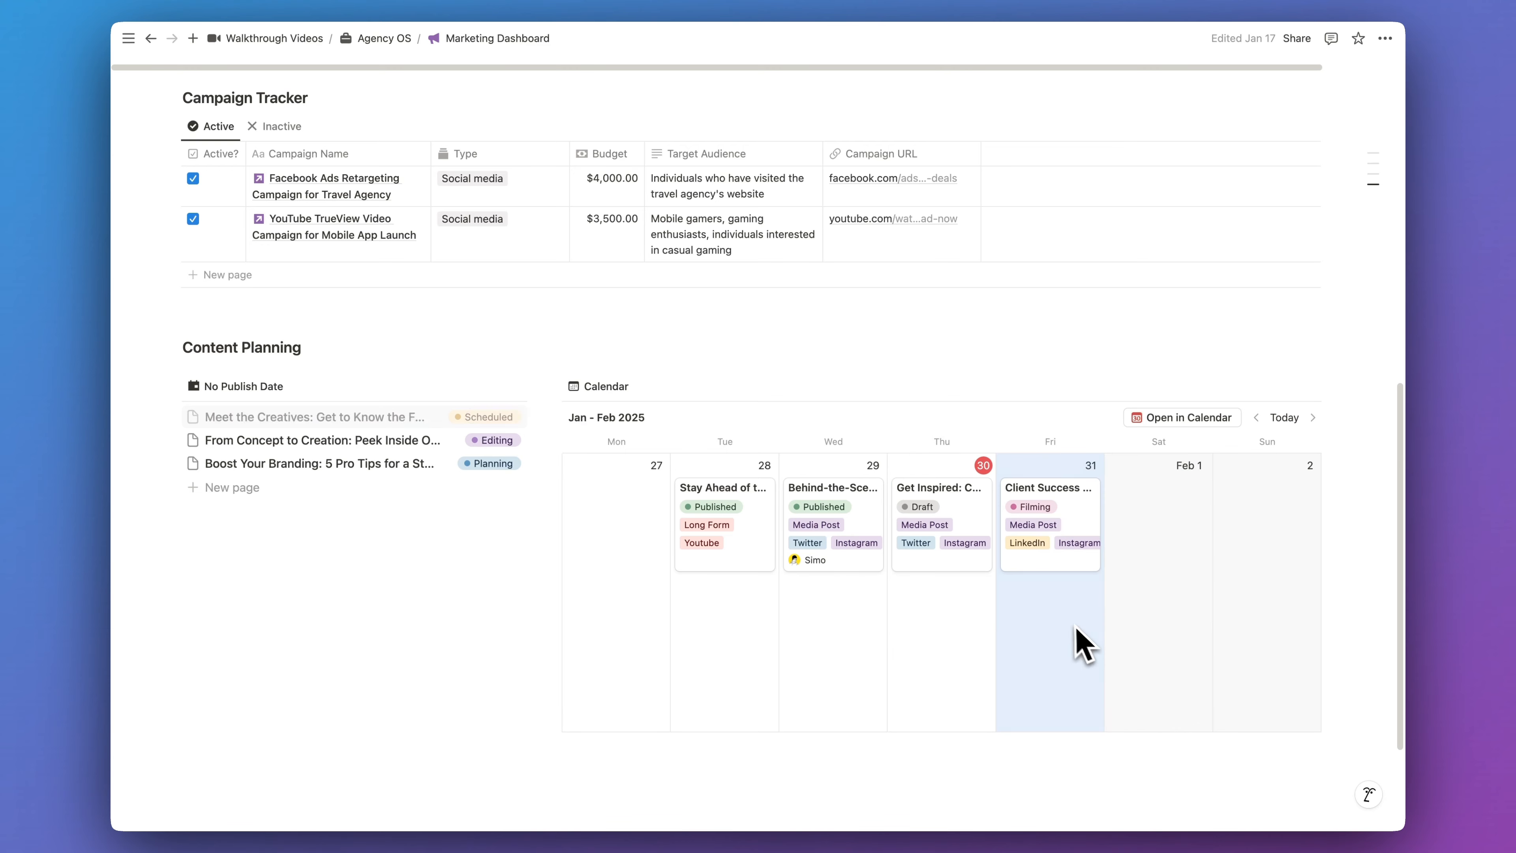
{"action": "left_click_drag", "start_coordinate": [406, 421], "coordinate": [1155, 541]}
{"action": "left_click_drag", "start_coordinate": [335, 441], "coordinate": [1274, 558]}
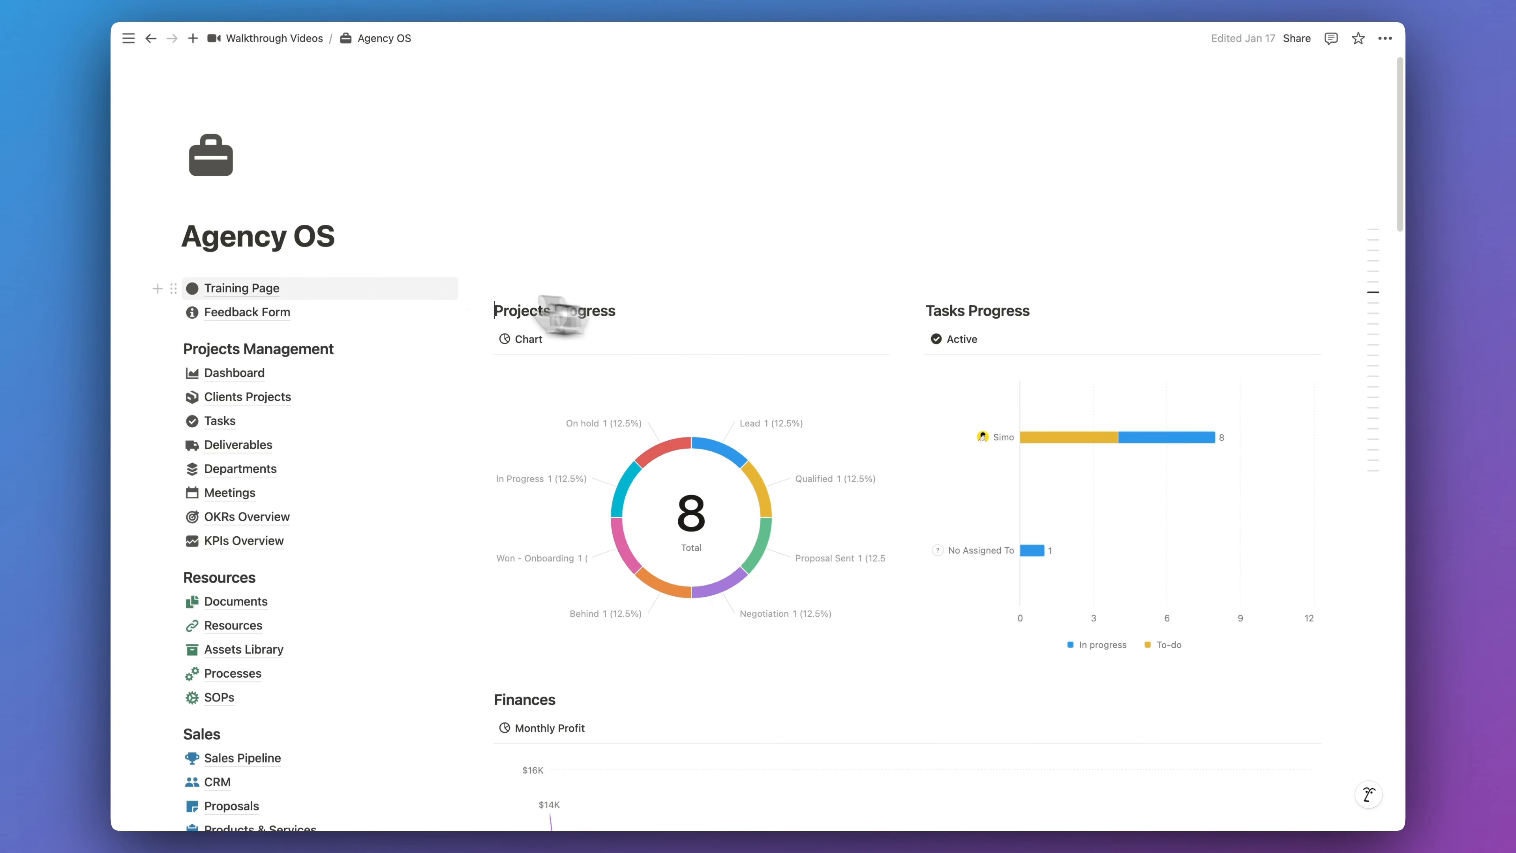
Step: Open the Training Page, look through its tutorial sections from Projects Management to Finances, and return to the Agency OS home page
{"action": "left_click", "coordinate": [286, 299]}
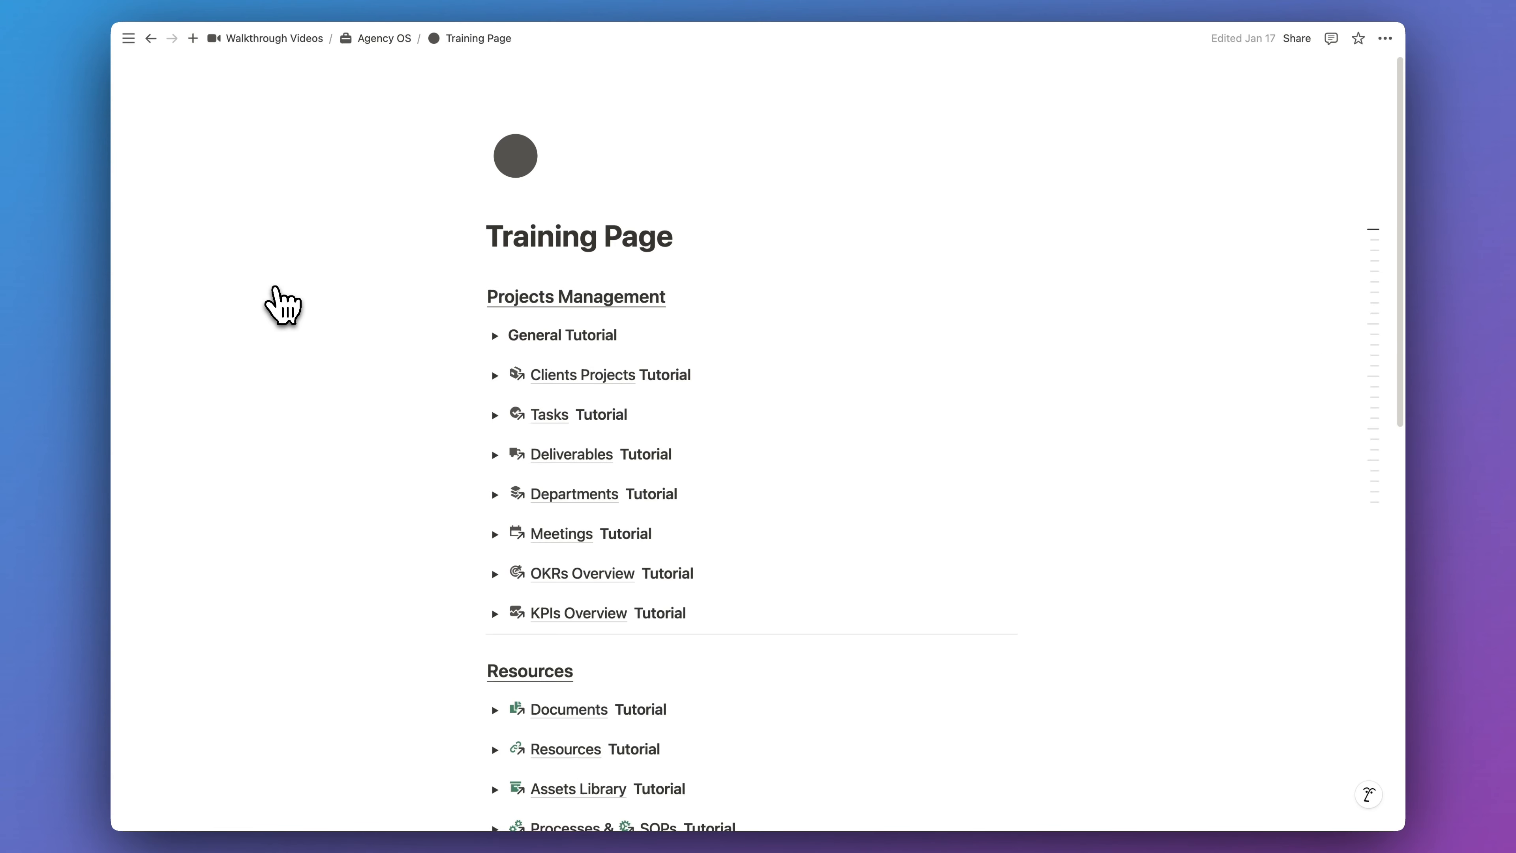
{"action": "scroll", "coordinate": [301, 304], "scroll_direction": "down", "scroll_amount": 10}
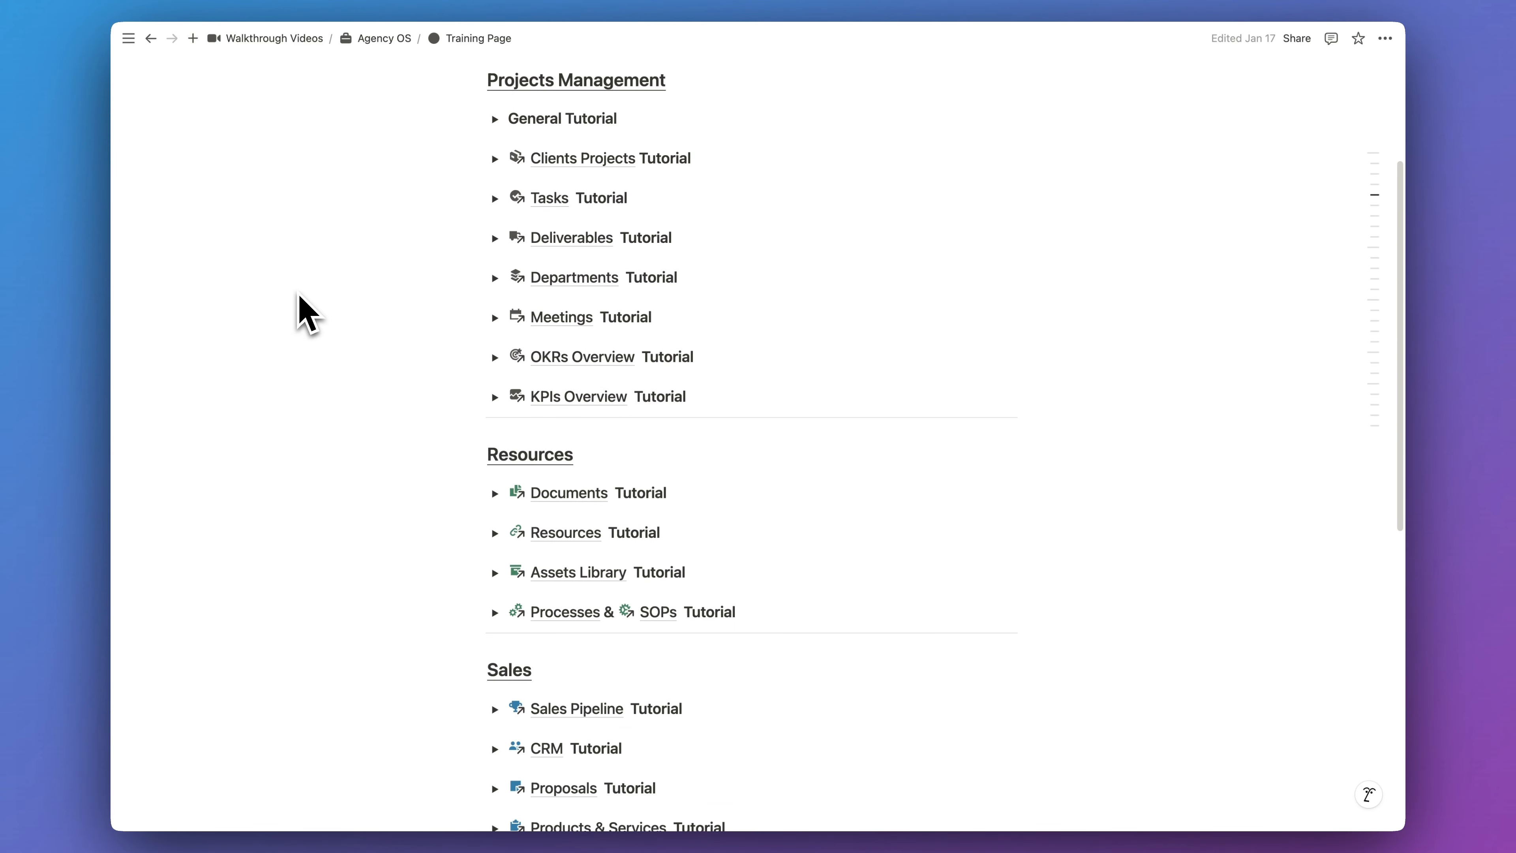
{"action": "scroll", "coordinate": [300, 297], "scroll_direction": "down", "scroll_amount": 3}
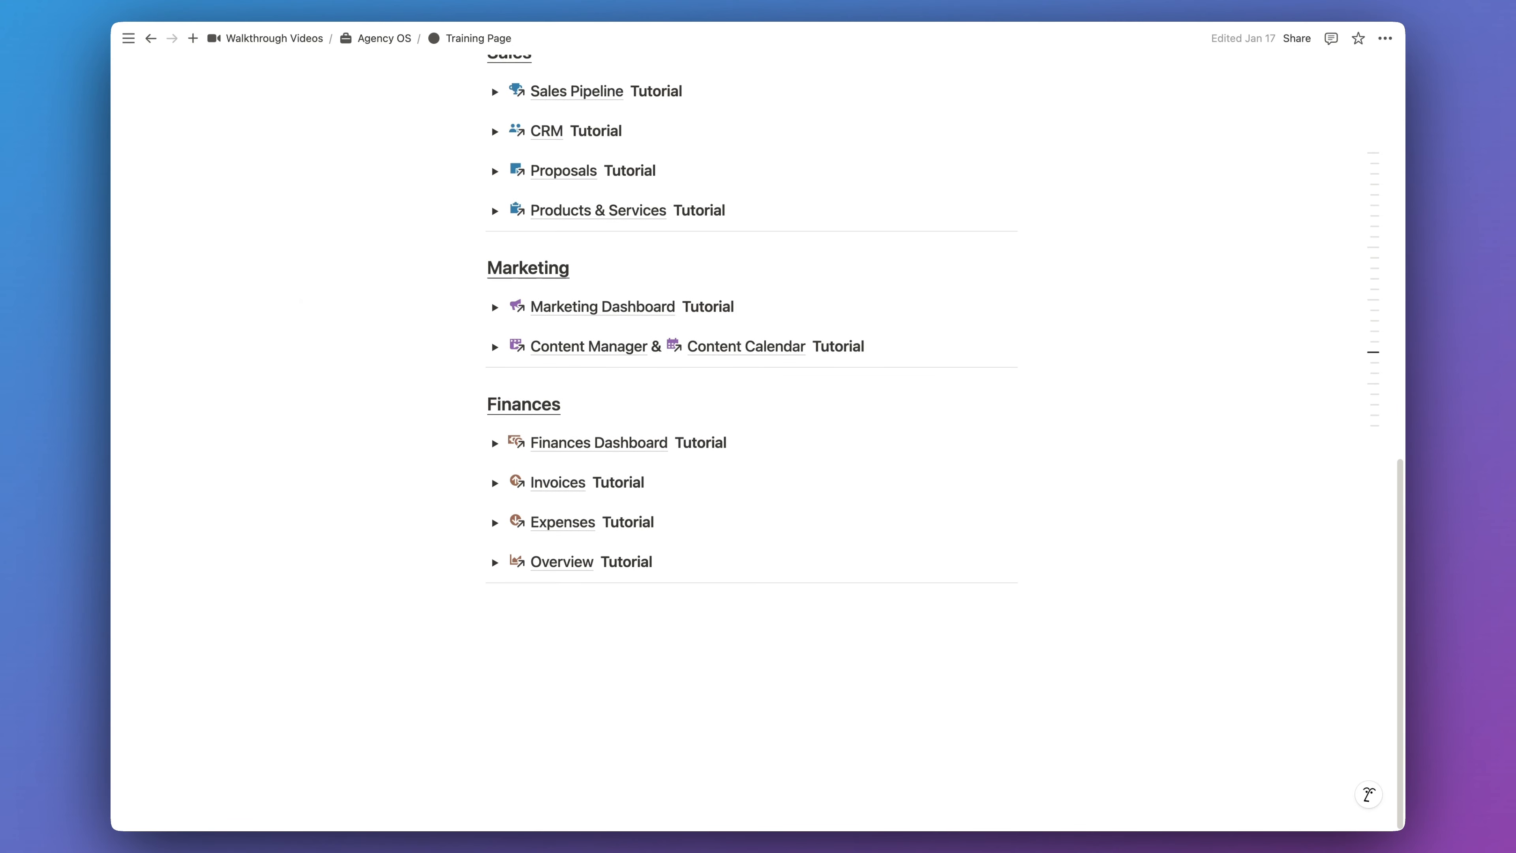
{"action": "scroll", "coordinate": [307, 312], "scroll_direction": "up", "scroll_amount": 15}
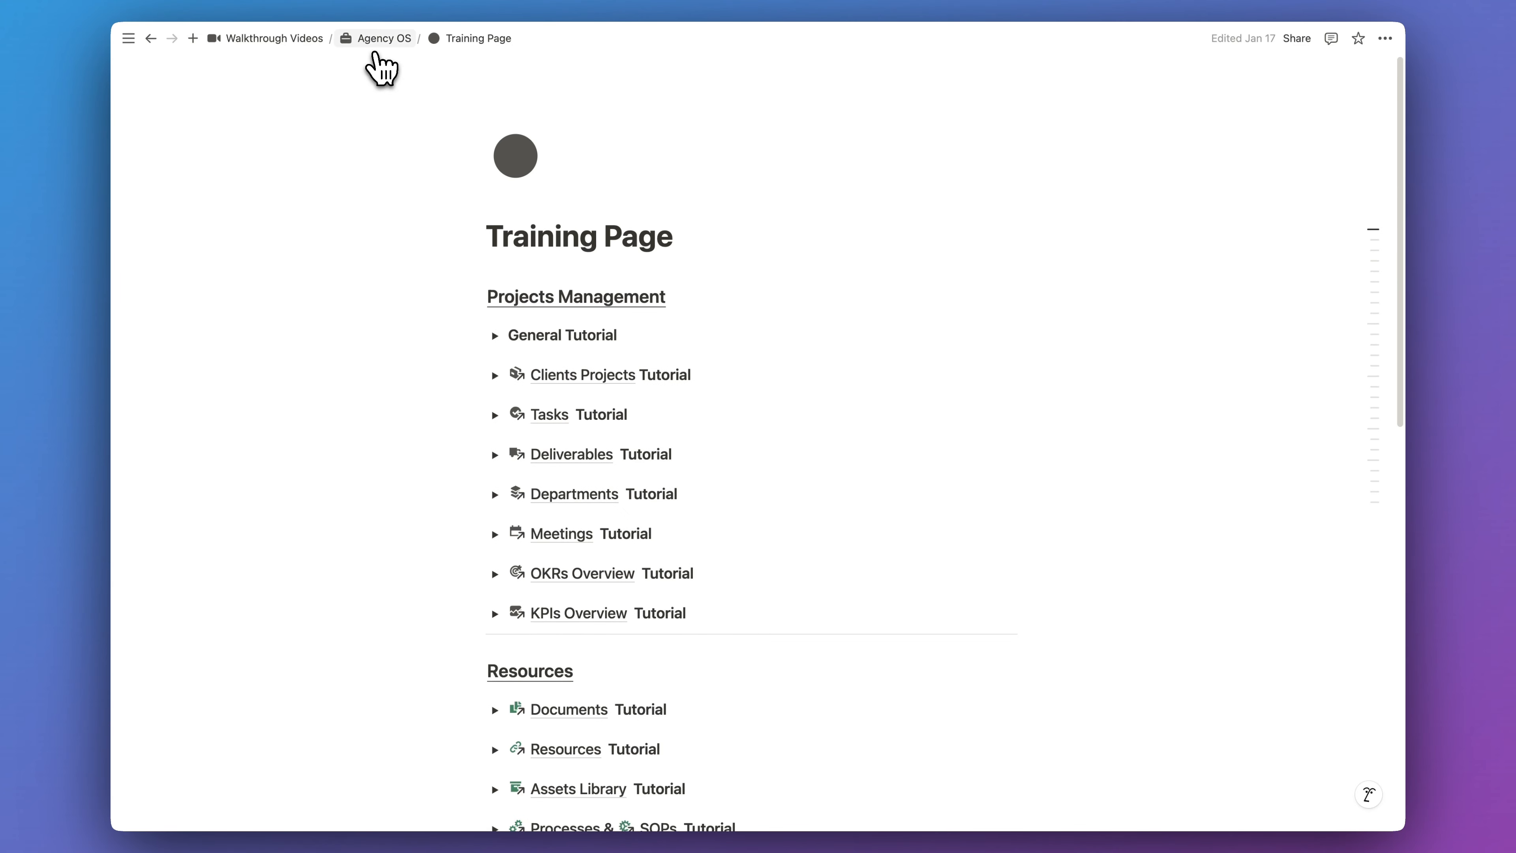
{"action": "left_click", "coordinate": [382, 40]}
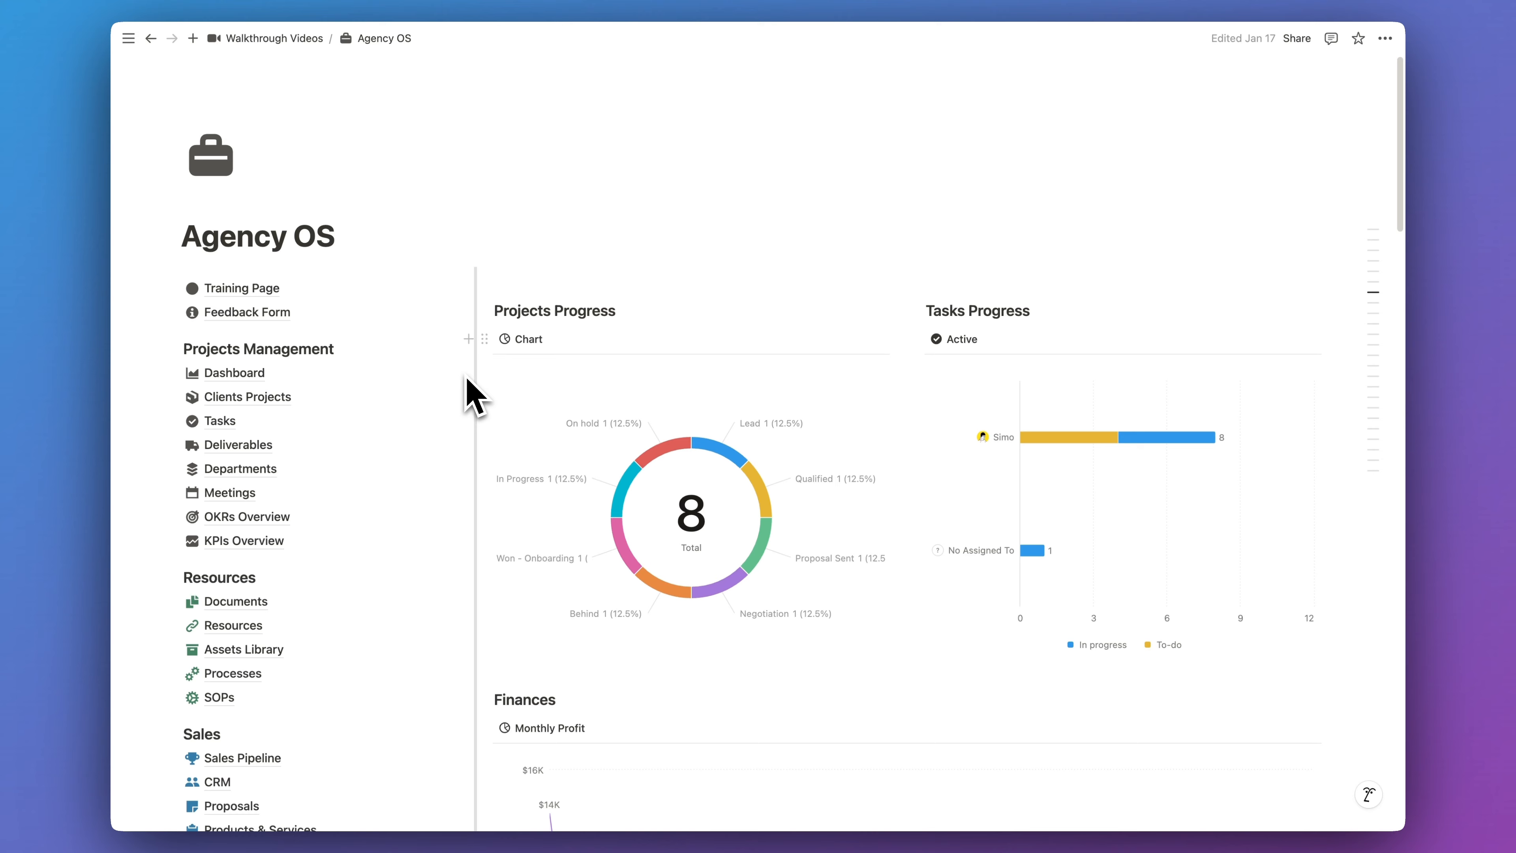